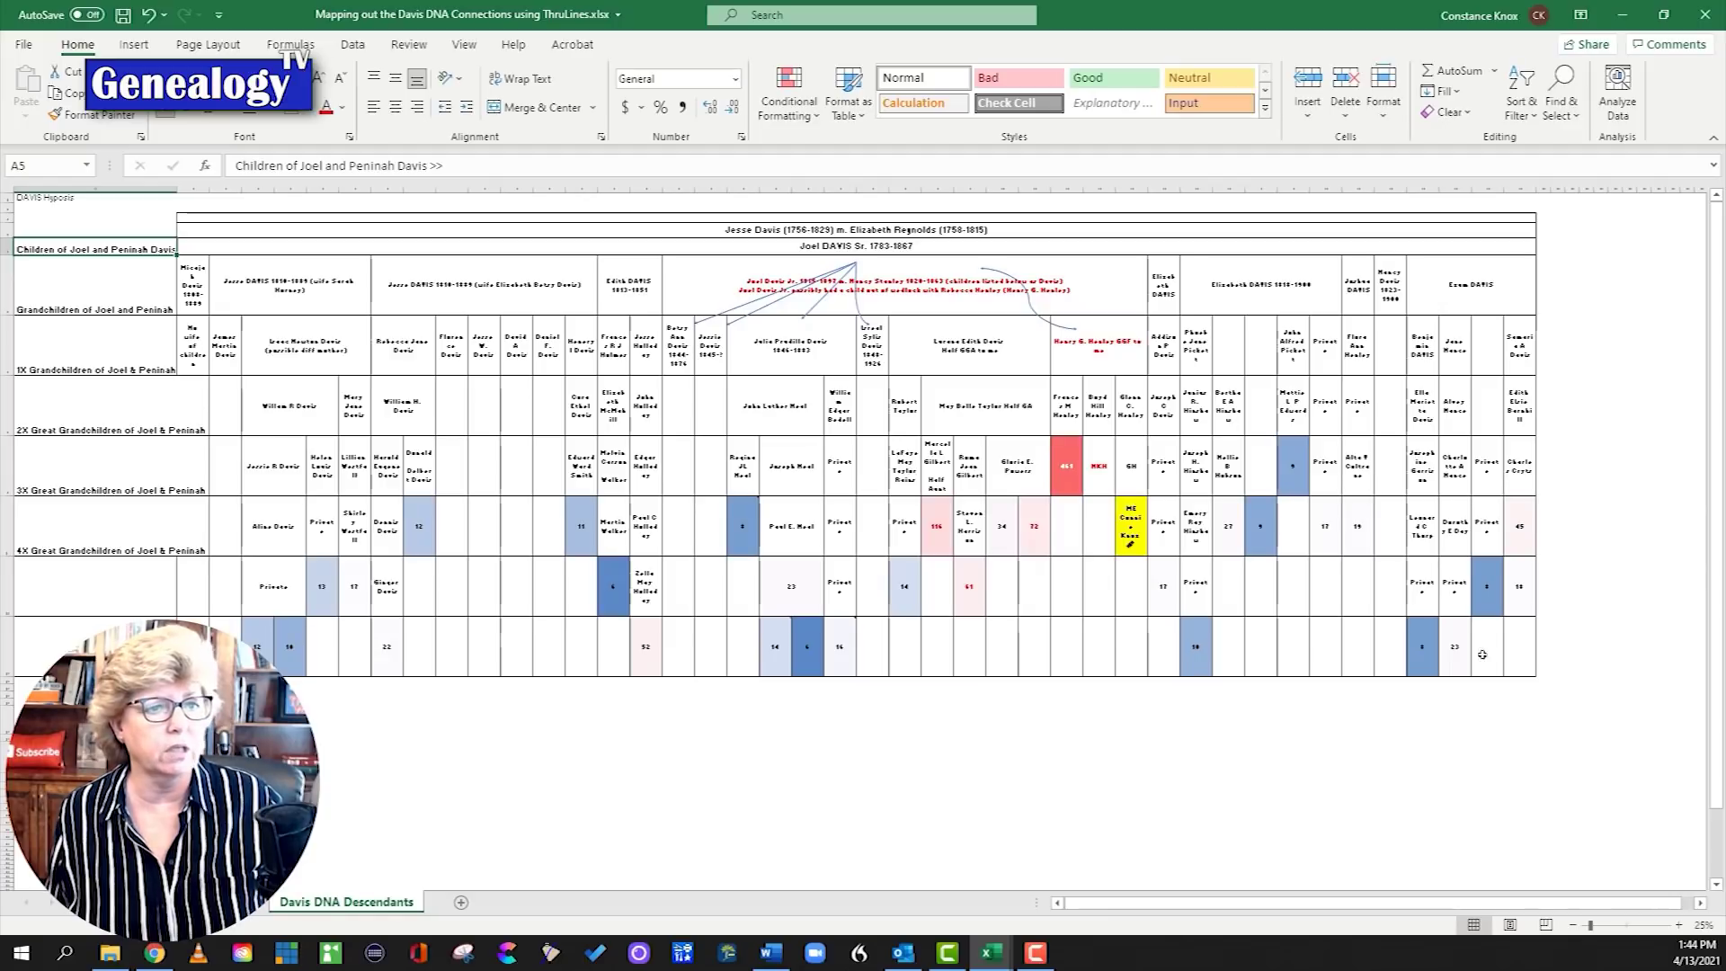
# Step: Select the descendant rows, pick cell W12 and zoom the Davis chart from 25% to 55%
pyautogui.moveTo(1515, 652); pyautogui.dragTo(242, 397)
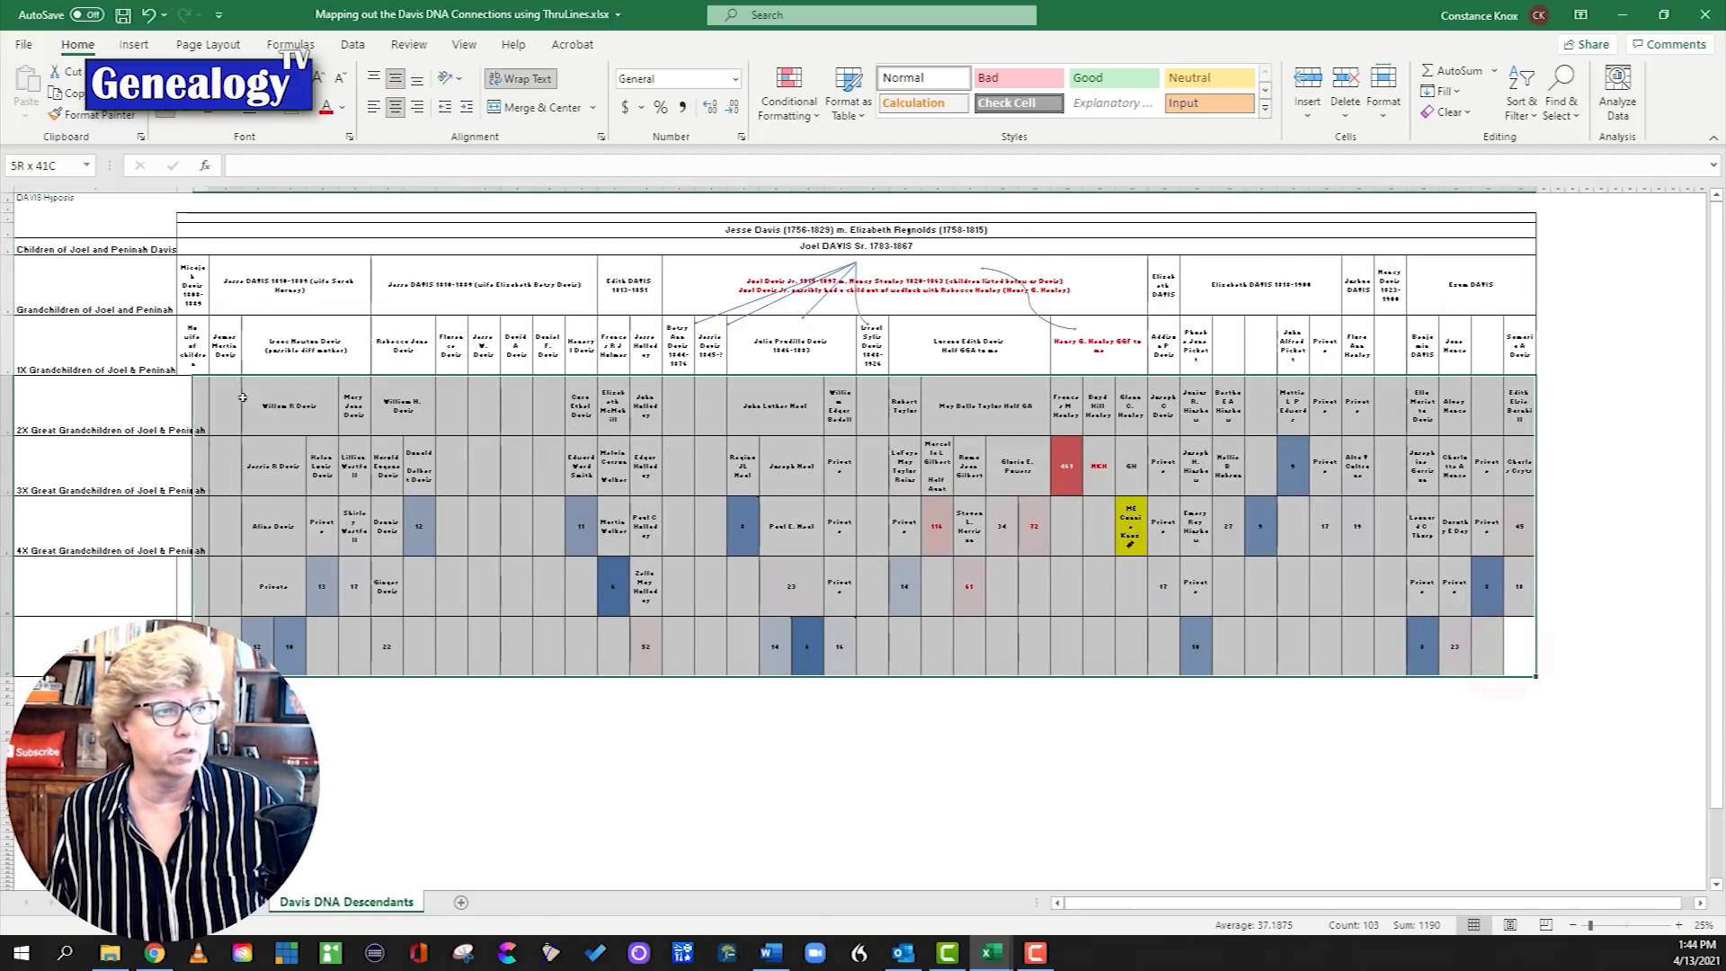
pyautogui.click(870, 635)
pyautogui.scroll(2, 1092, 535)
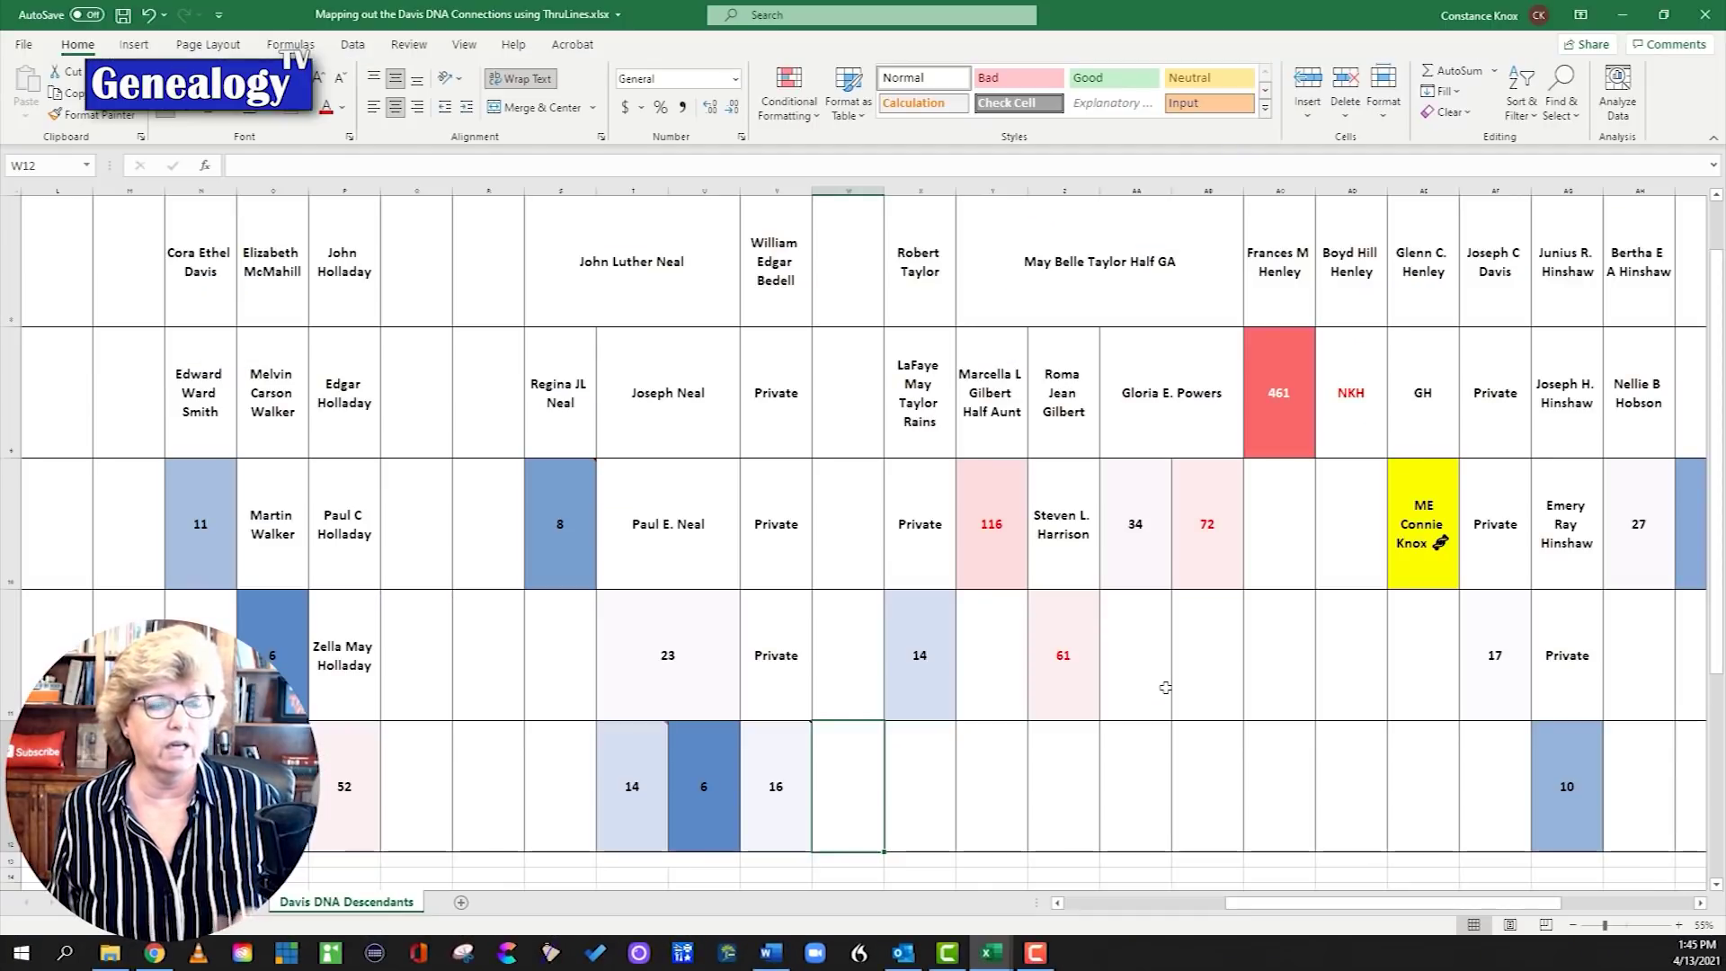
# Step: Zoom the Davis chart out to 30% and shift left to reveal the generation row labels
pyautogui.scroll(2, 1165, 688)
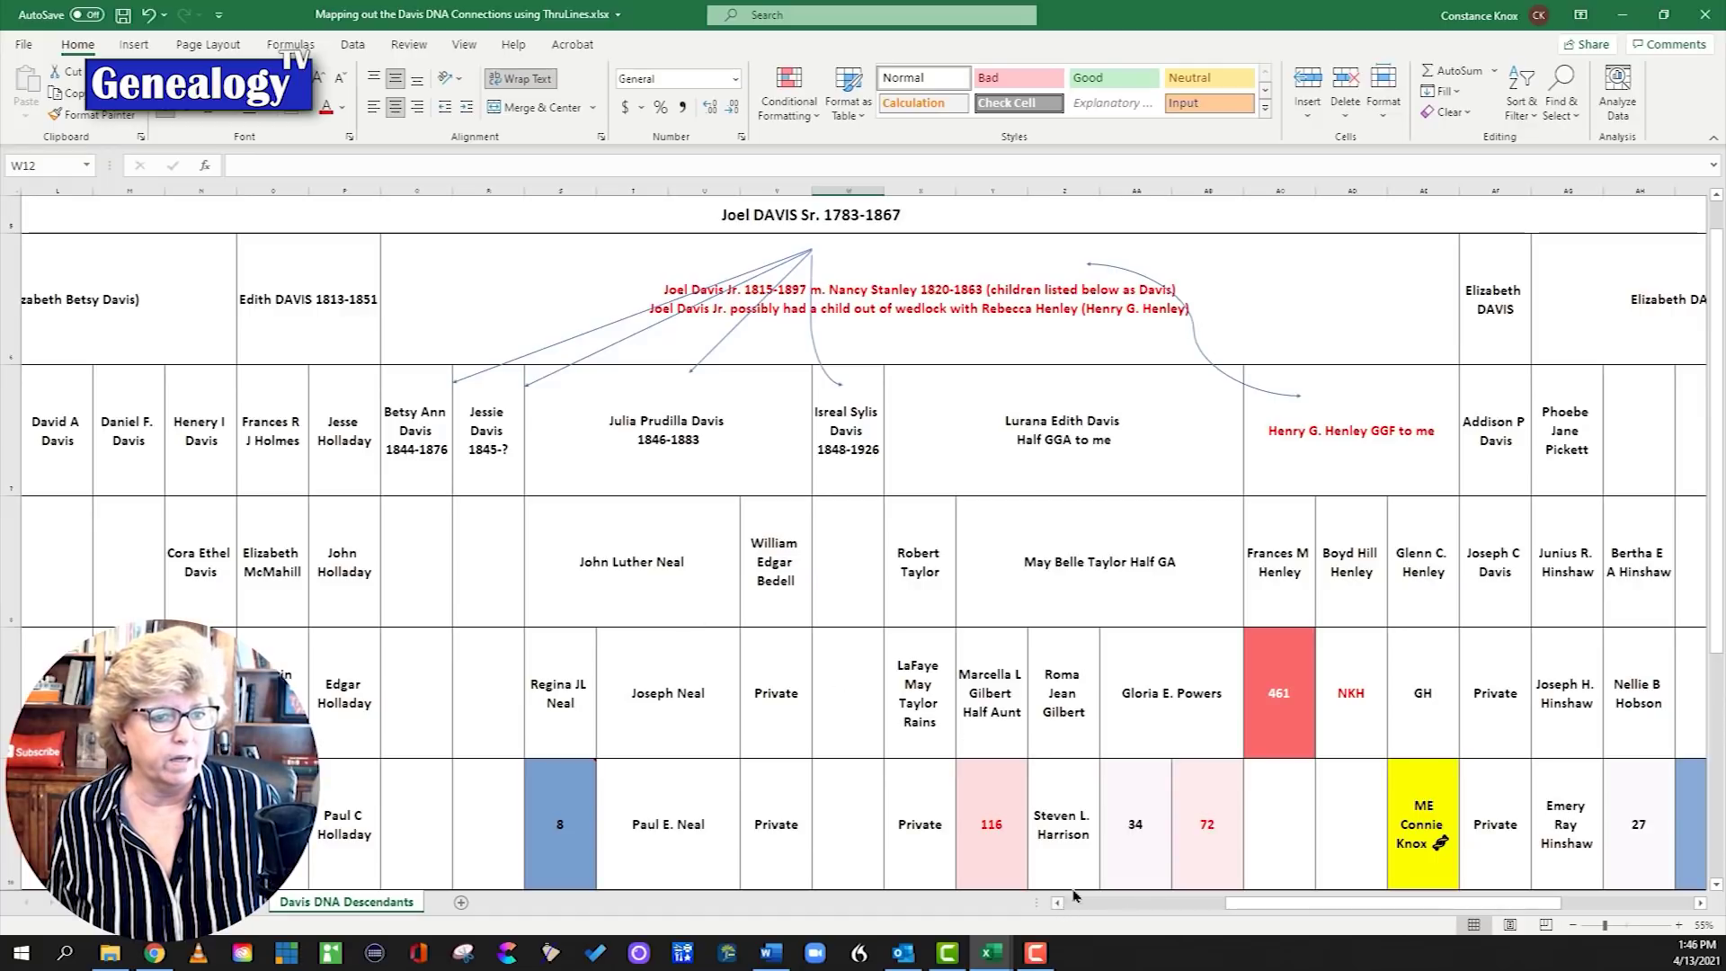
pyautogui.scroll(-3, 1463, 828)
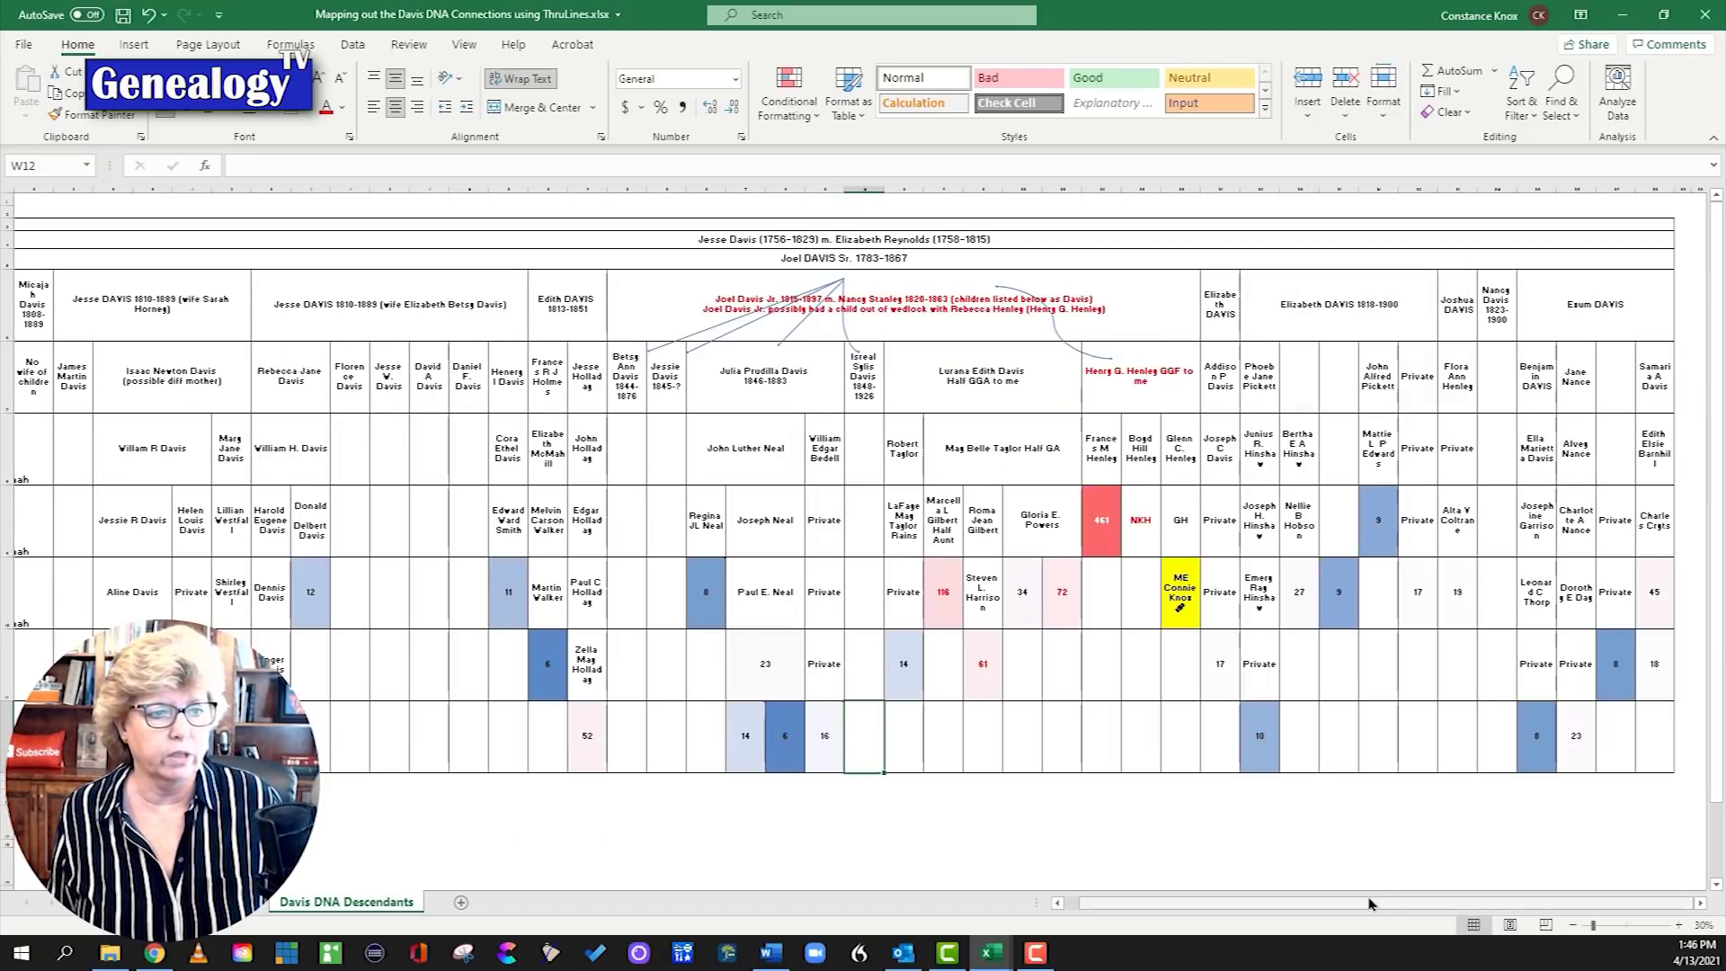
pyautogui.moveTo(1371, 903); pyautogui.dragTo(1357, 903)
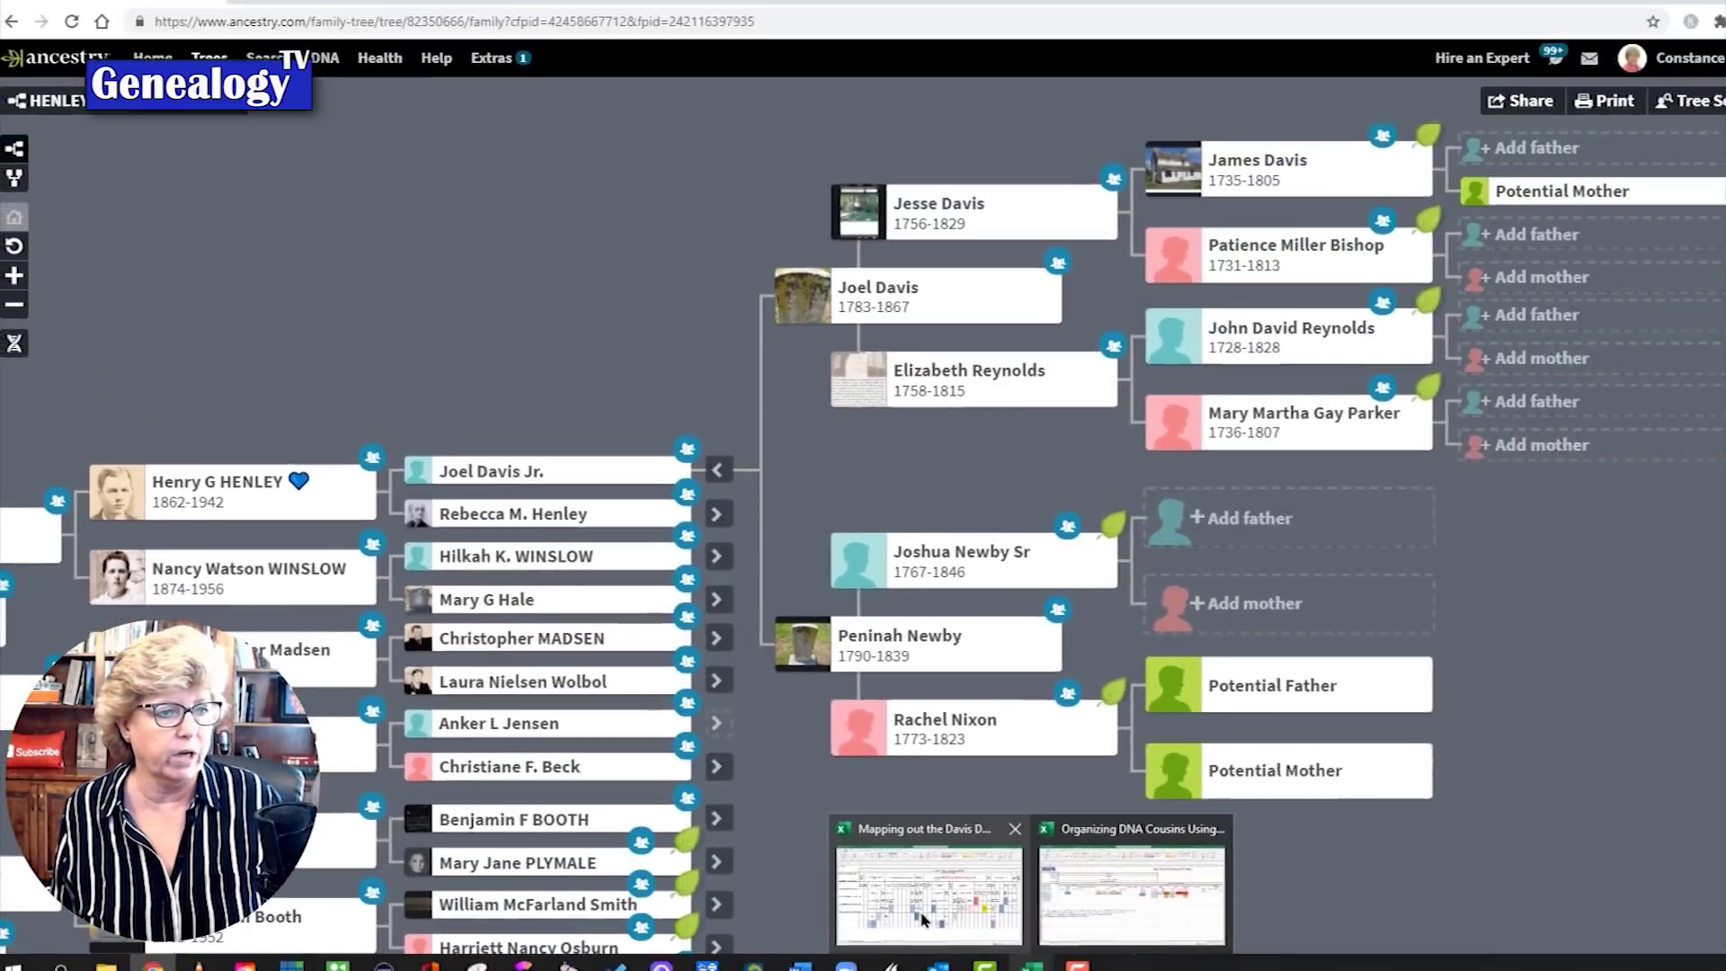
# Step: Bring the Davis DNA Connections workbook back to the front
pyautogui.click(925, 868)
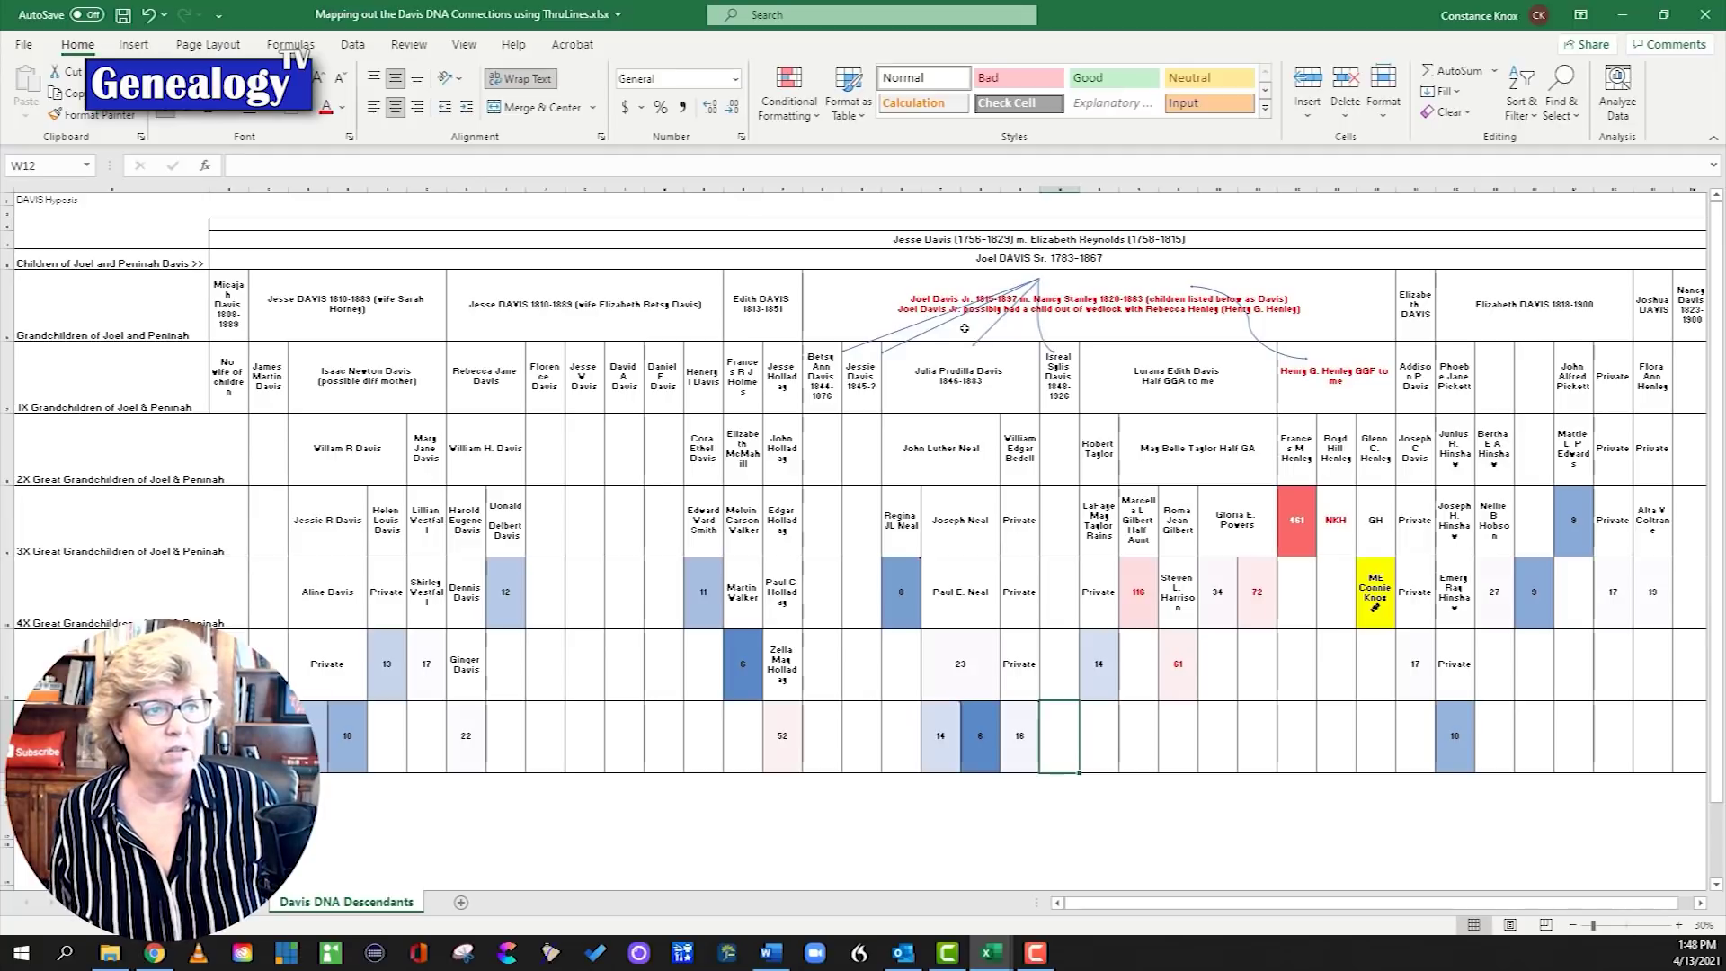
pyautogui.click(916, 313)
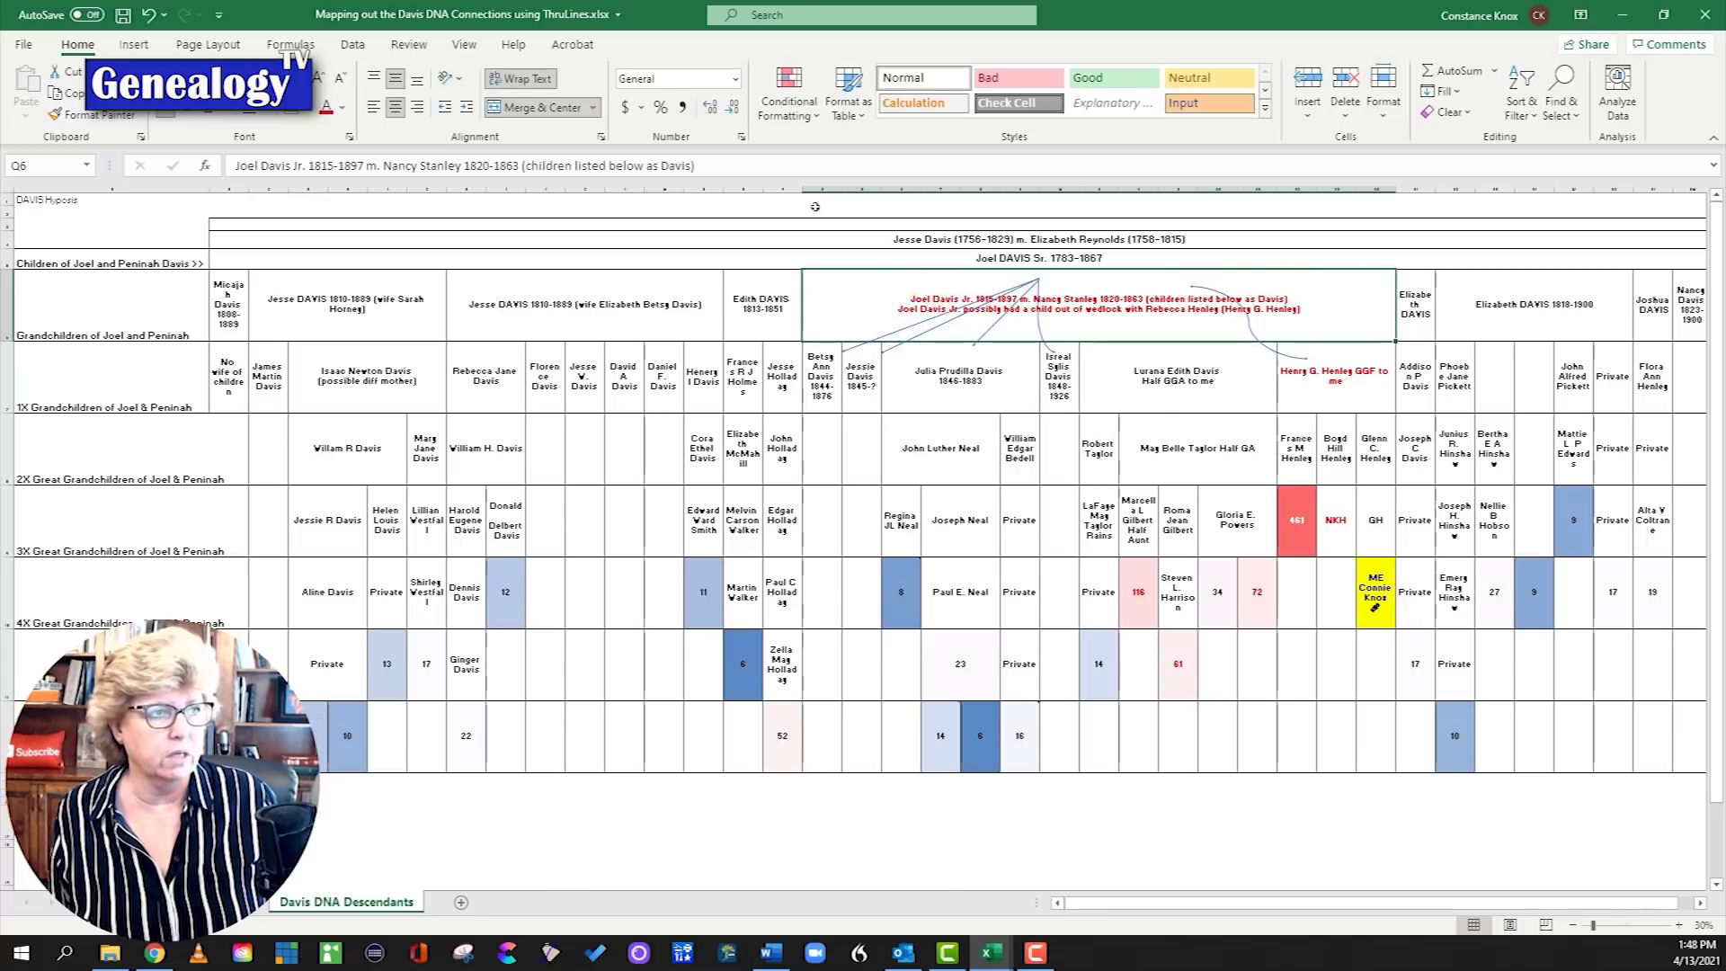
pyautogui.hotkey('alt', 'Tab')
pyautogui.click(926, 311)
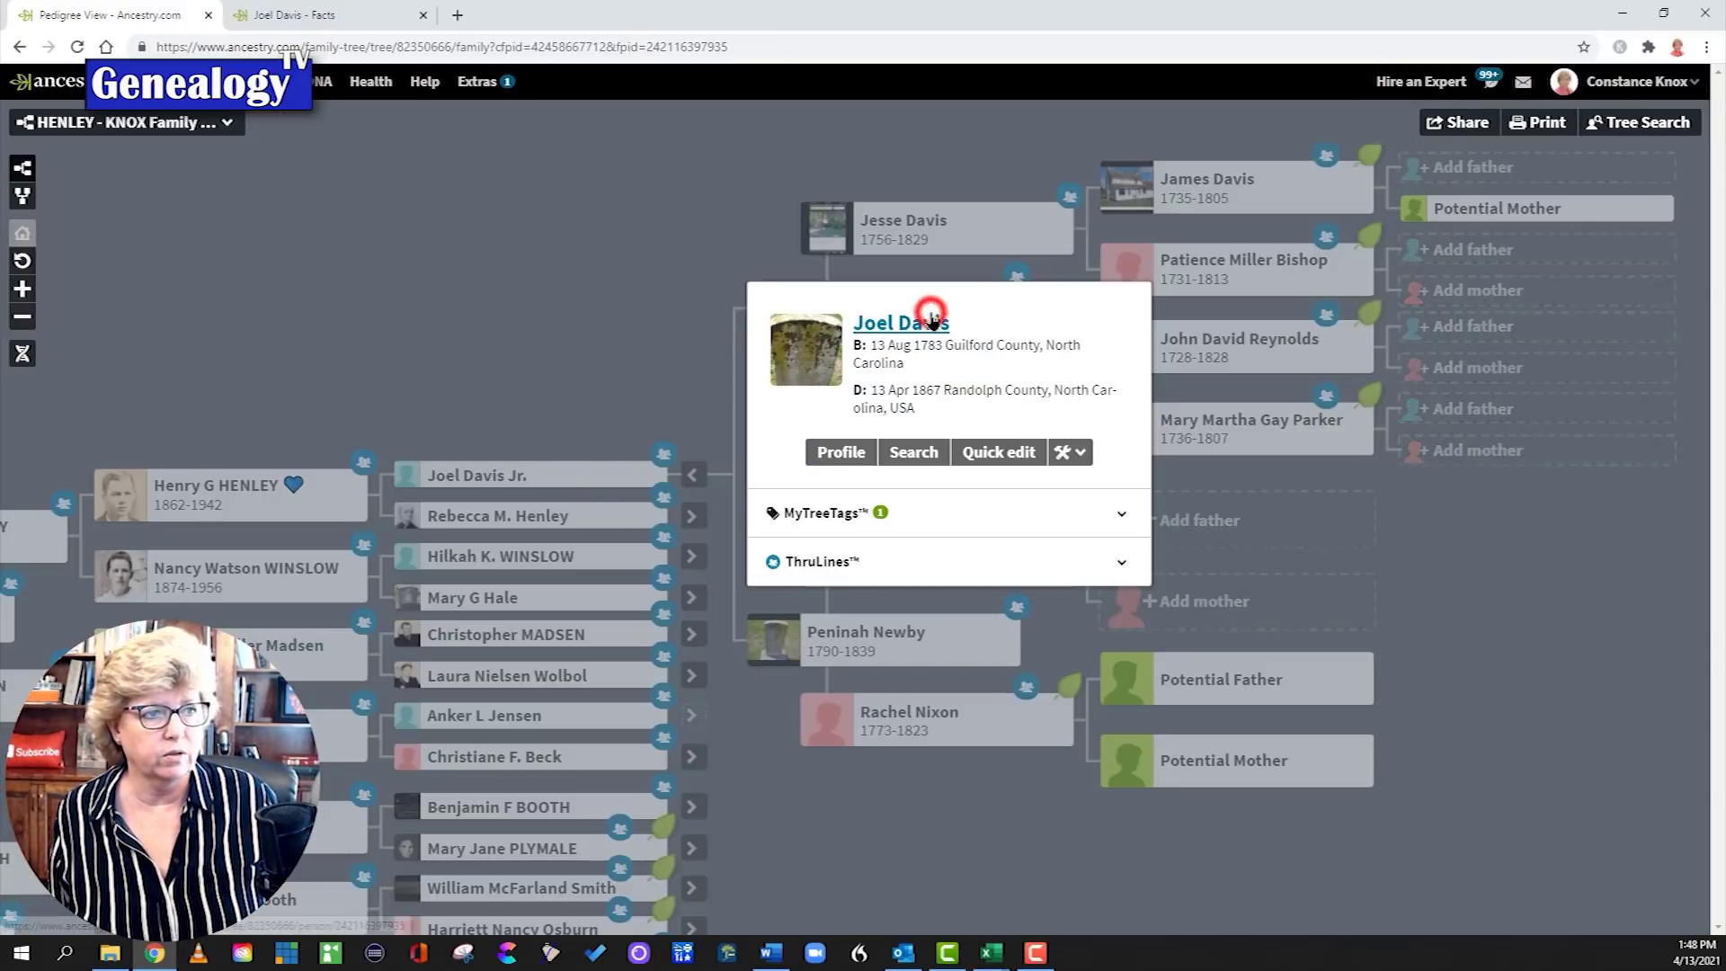
pyautogui.rightClick(855, 454)
pyautogui.click(926, 467)
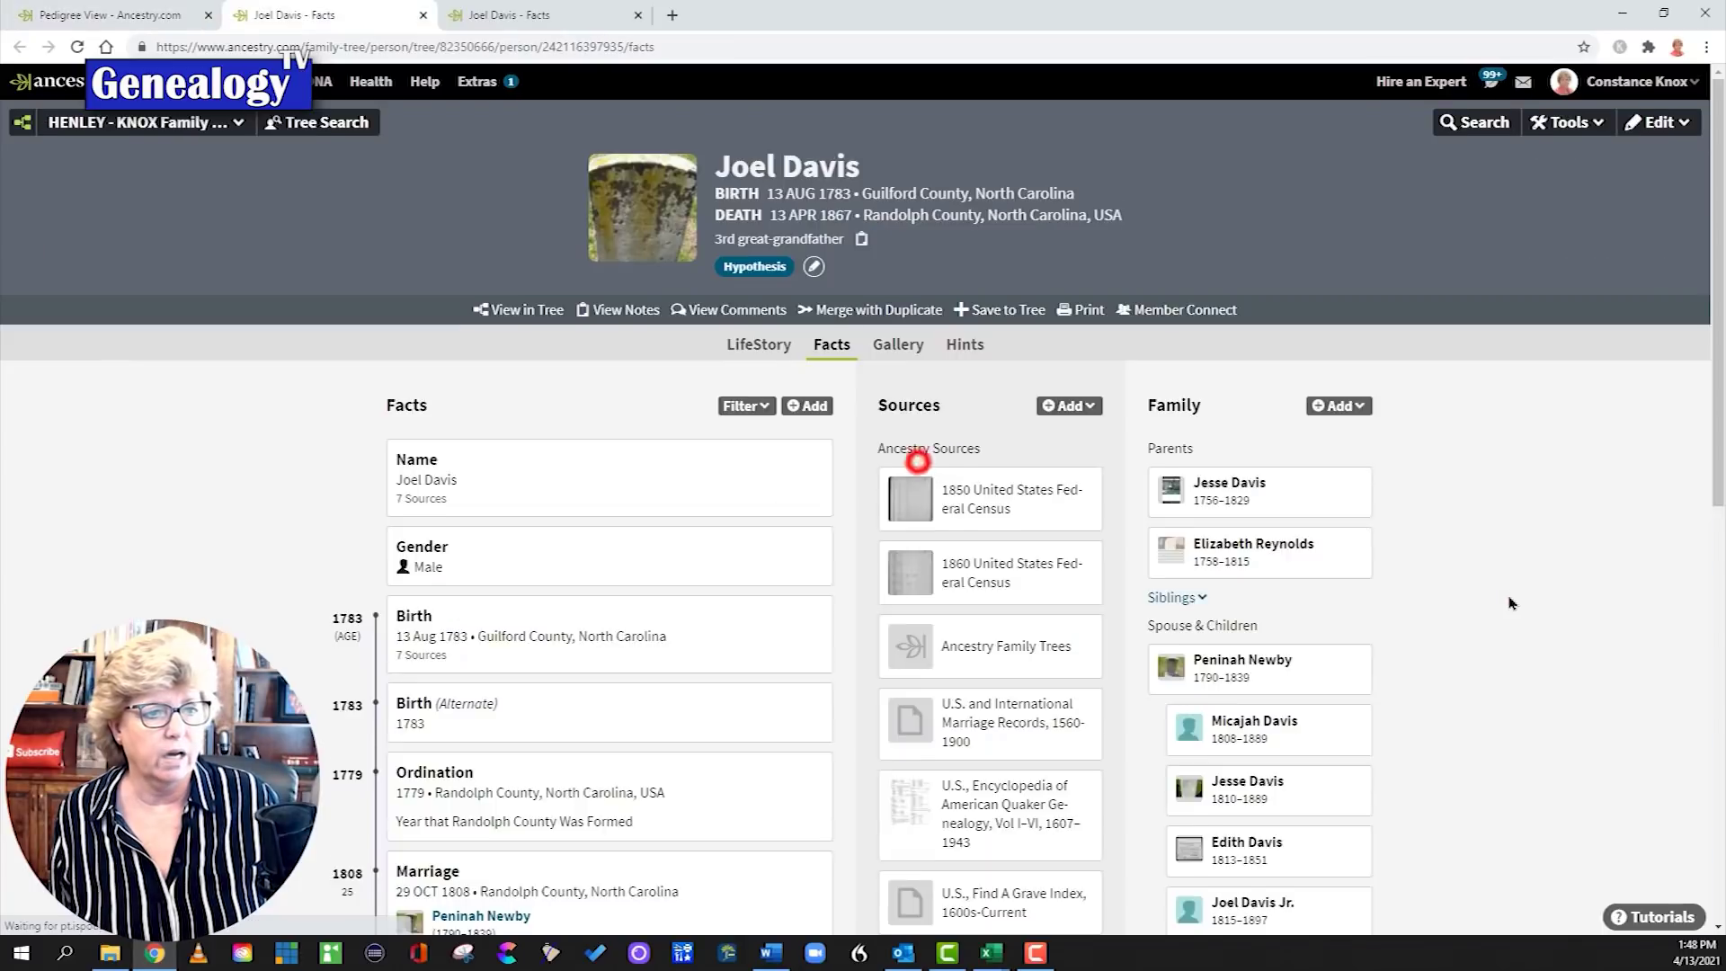
pyautogui.scroll(-4, 863, 540)
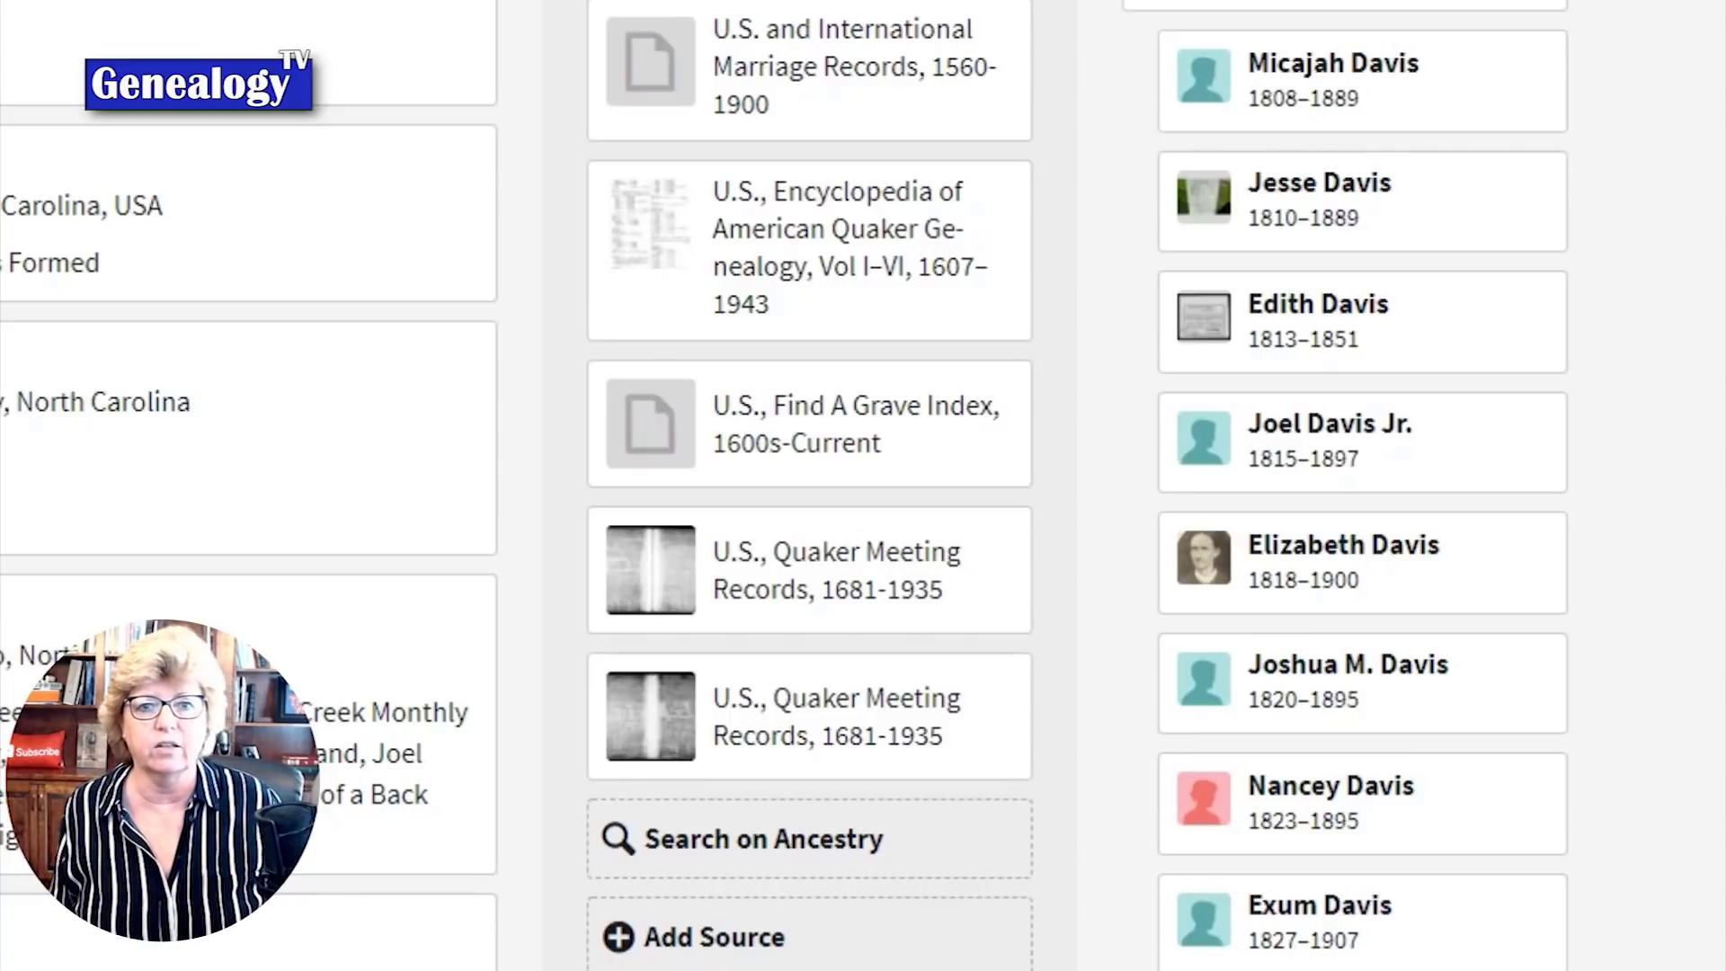
pyautogui.moveTo(991, 952)
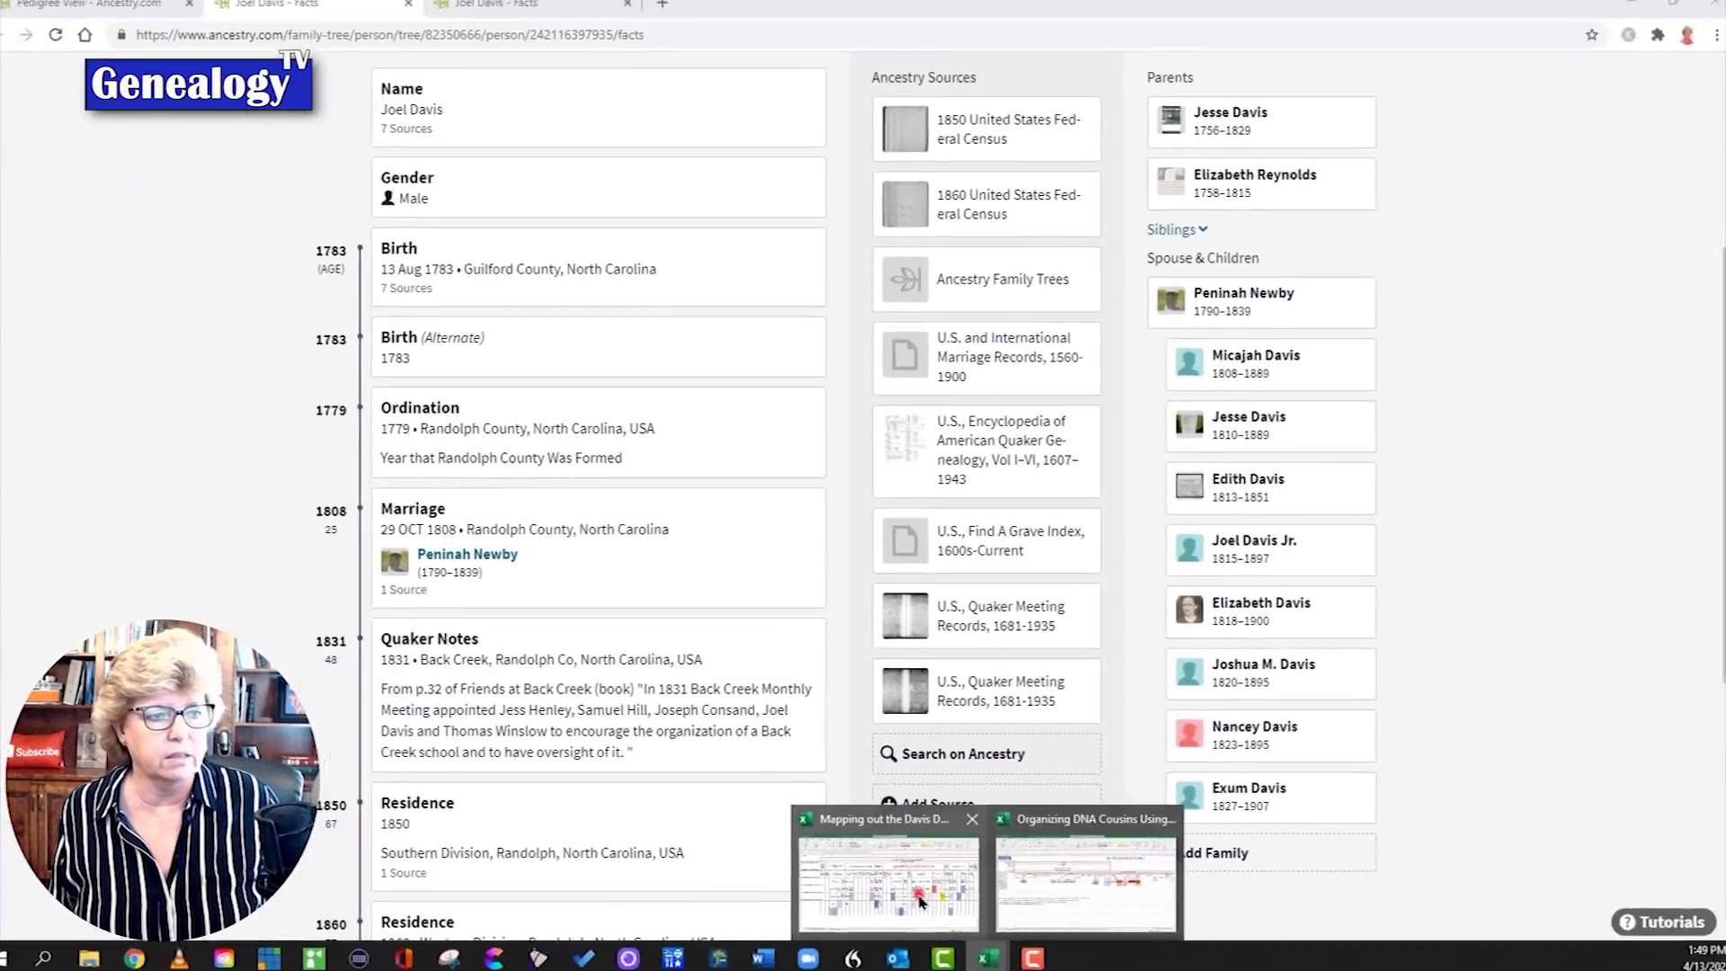
pyautogui.click(923, 890)
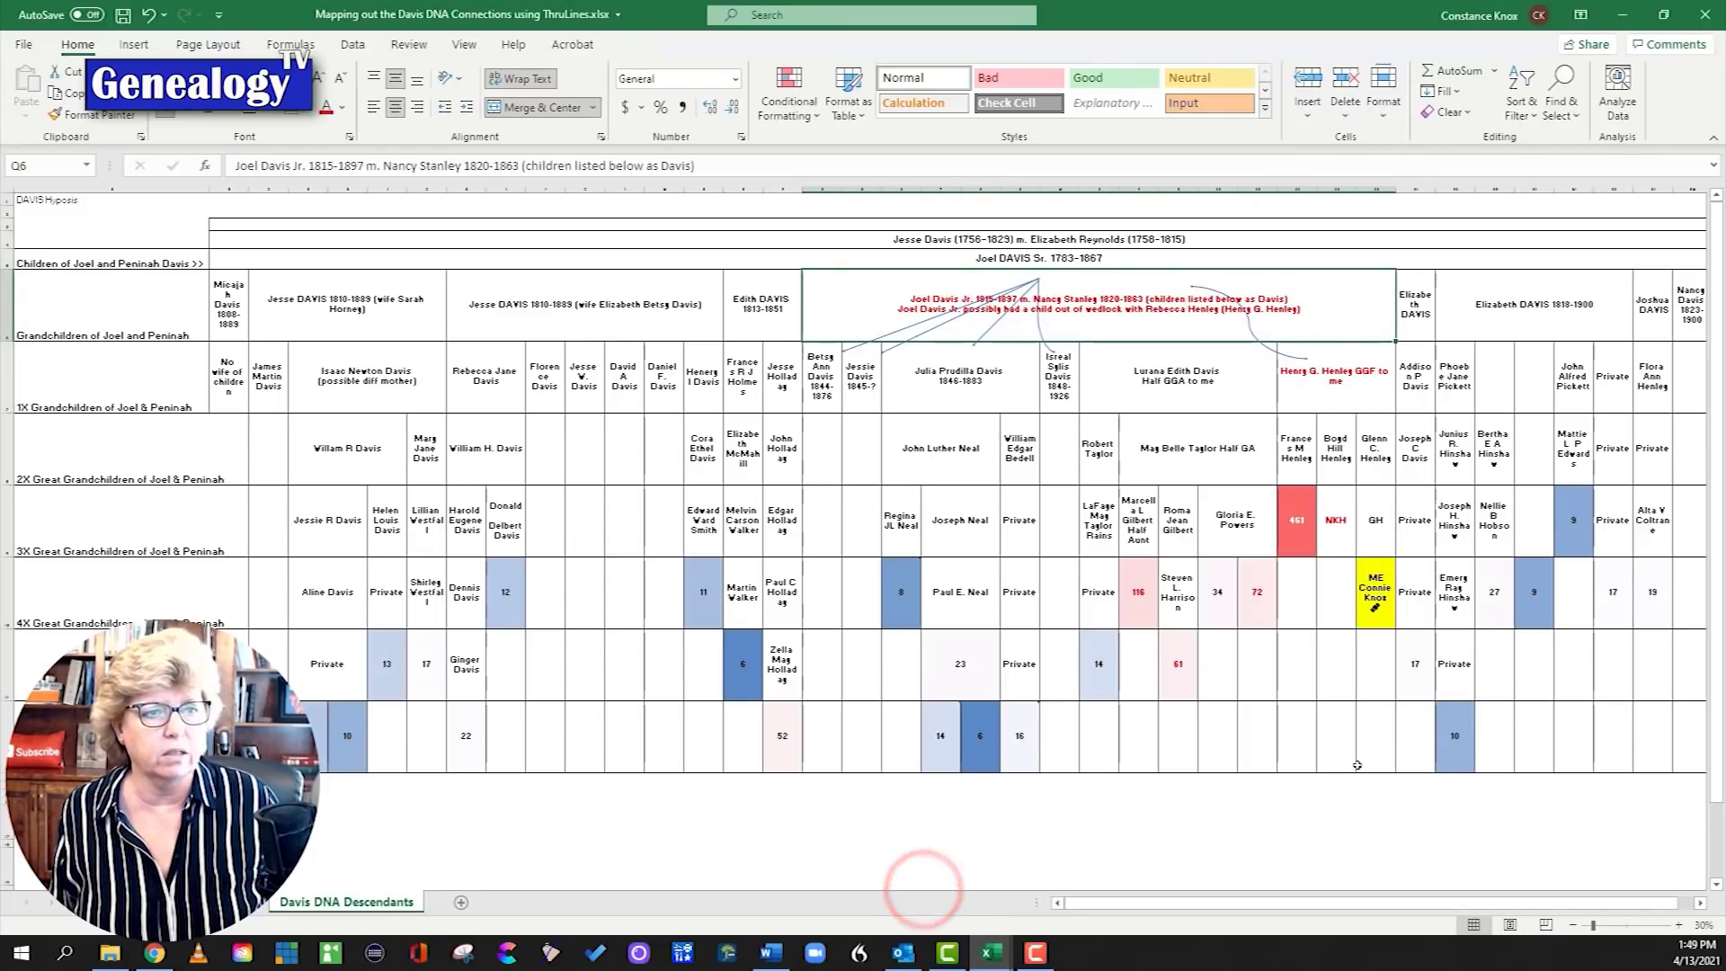
# Step: Check the coloured cM values 8, 11, 6, 116 and 461, then switch to the DNA Cousins workbook
pyautogui.click(899, 595)
pyautogui.click(698, 601)
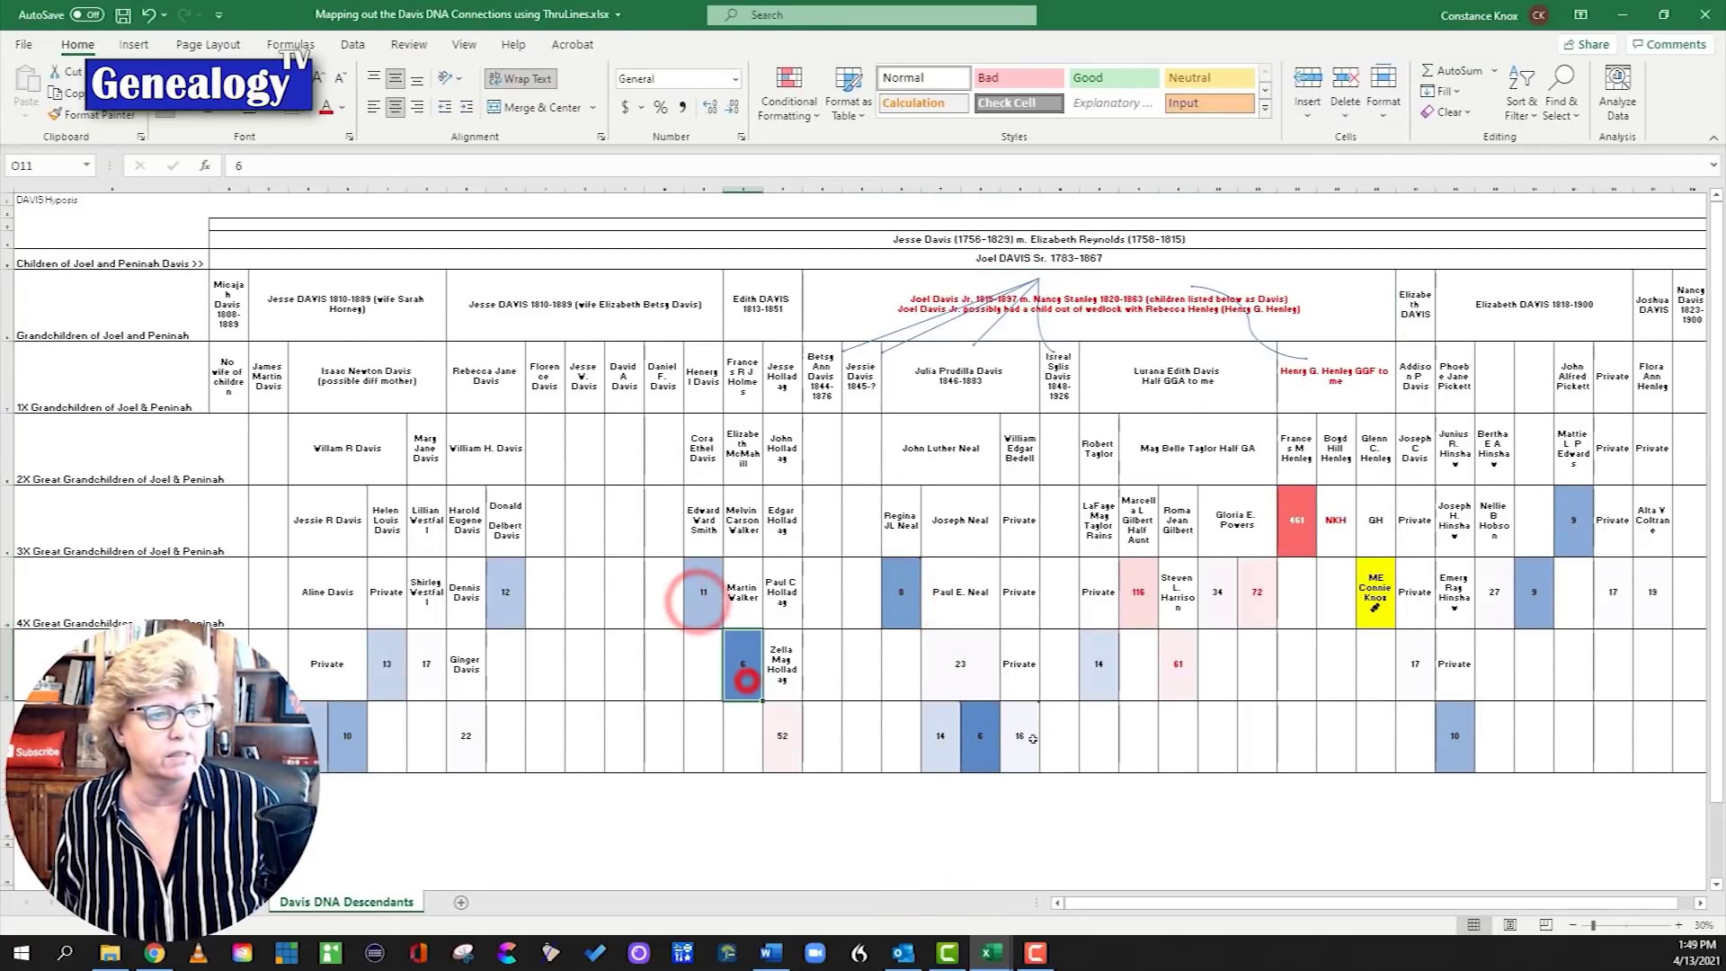
pyautogui.click(746, 680)
pyautogui.click(1142, 611)
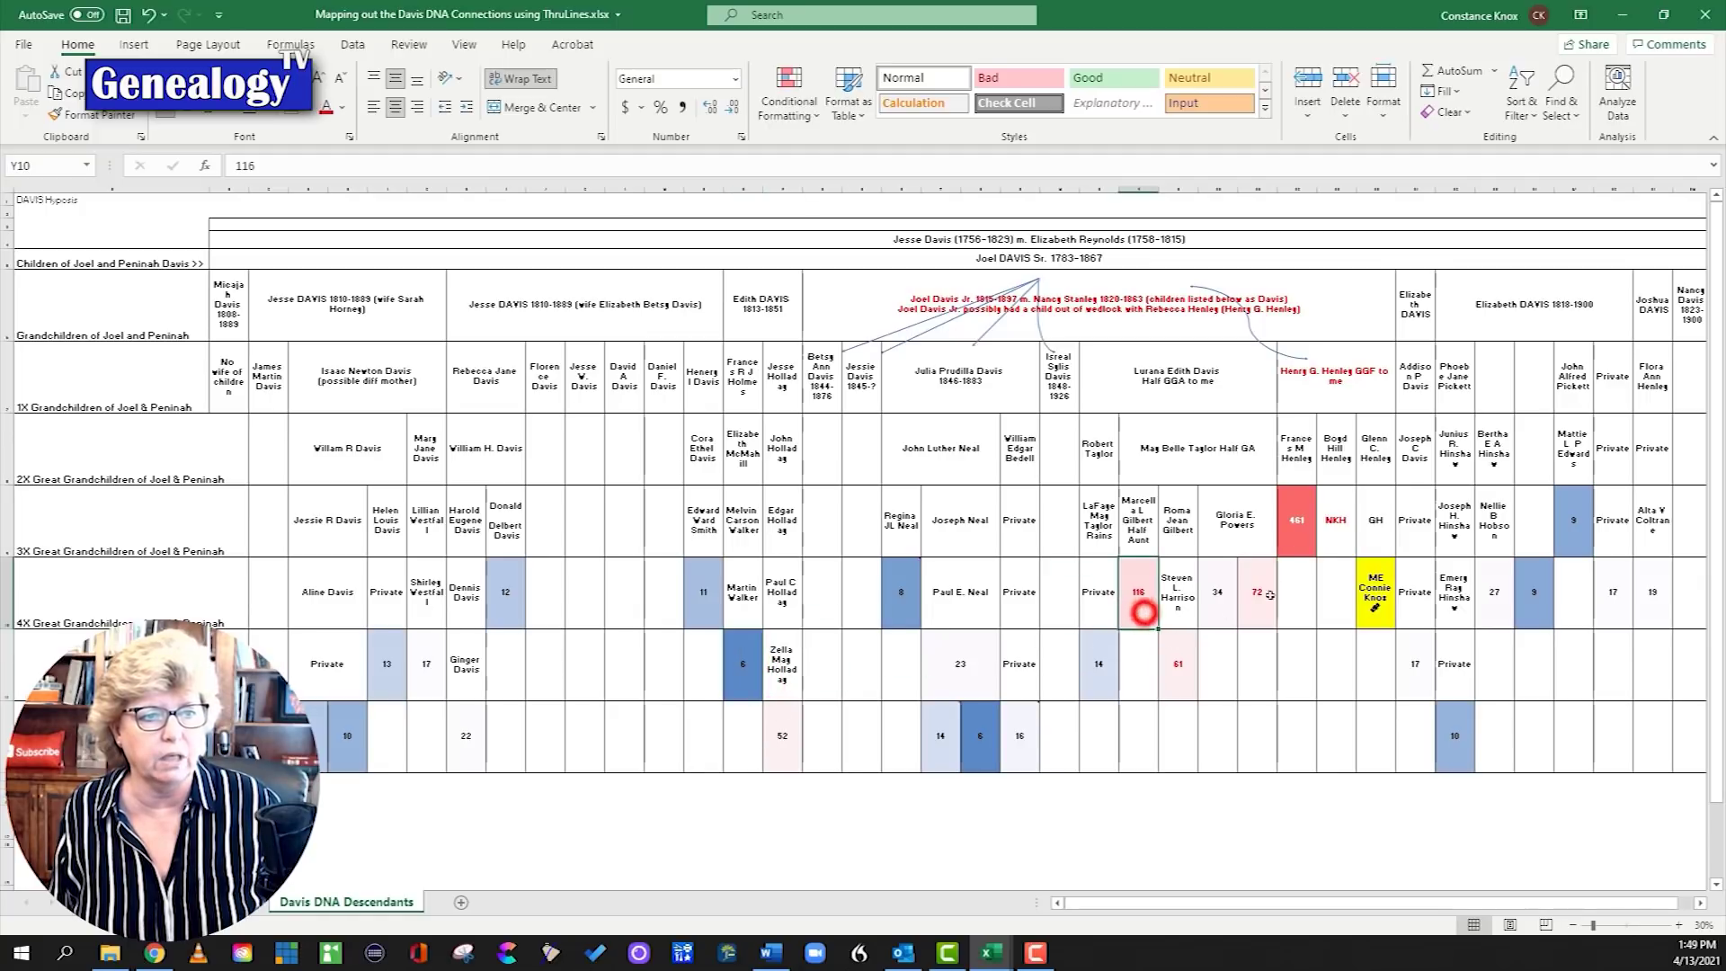
pyautogui.click(1297, 526)
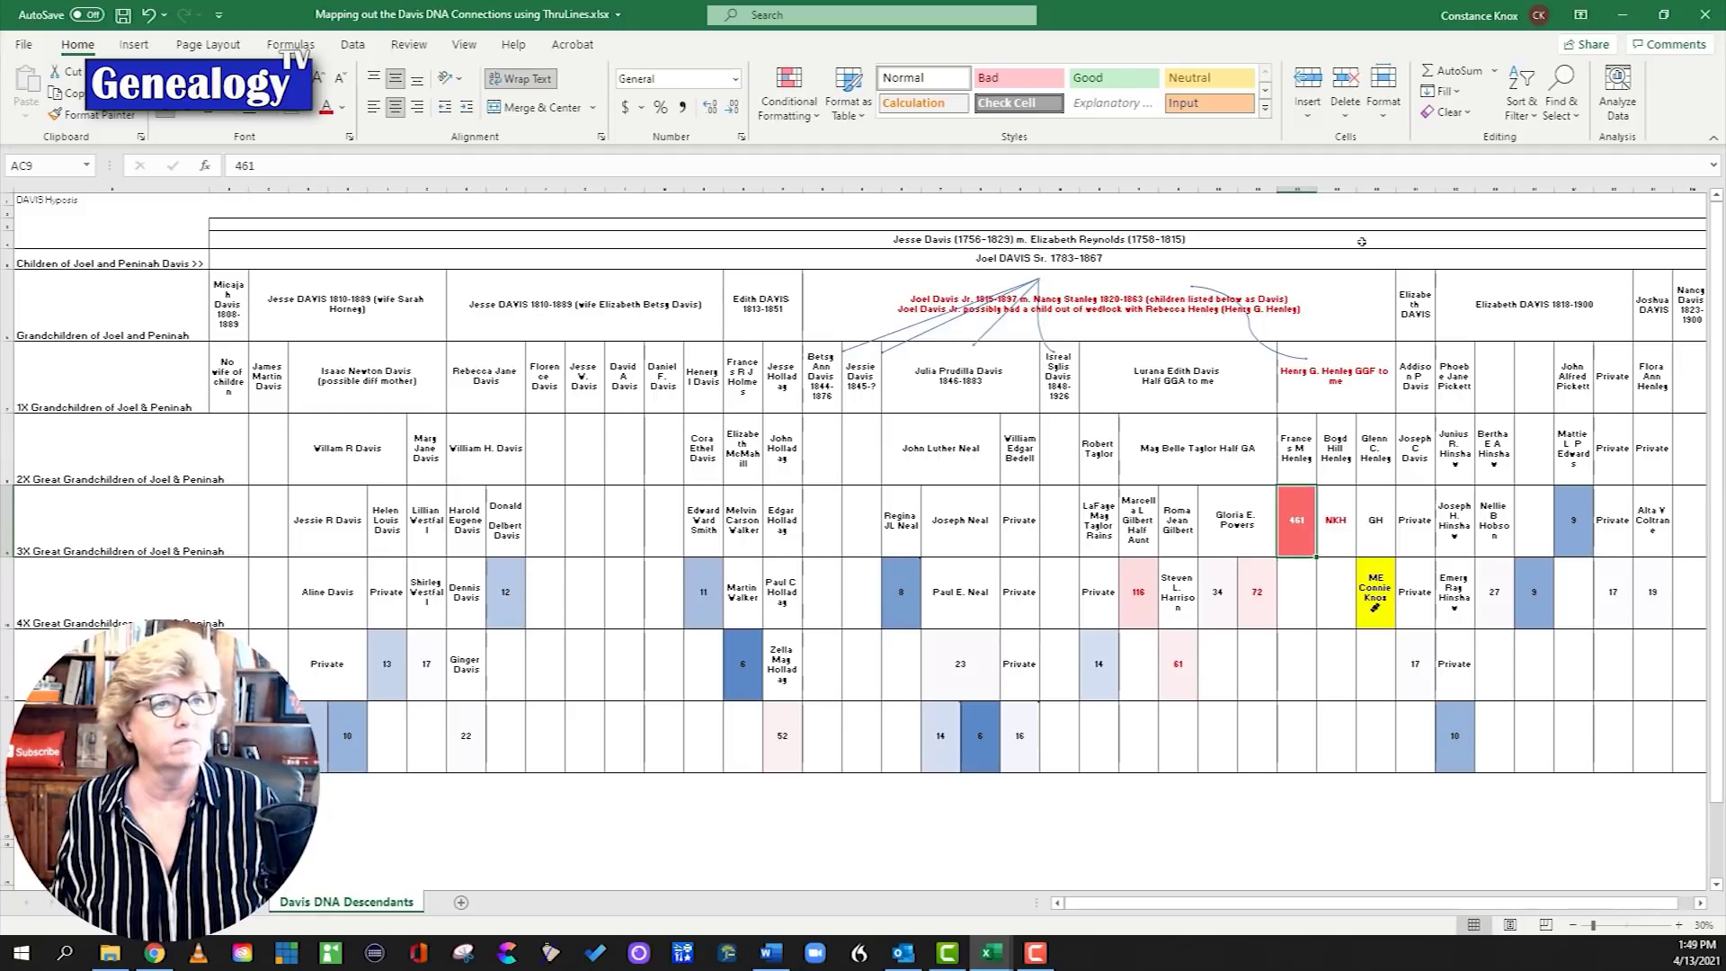
pyautogui.hotkey('alt', 'Tab')
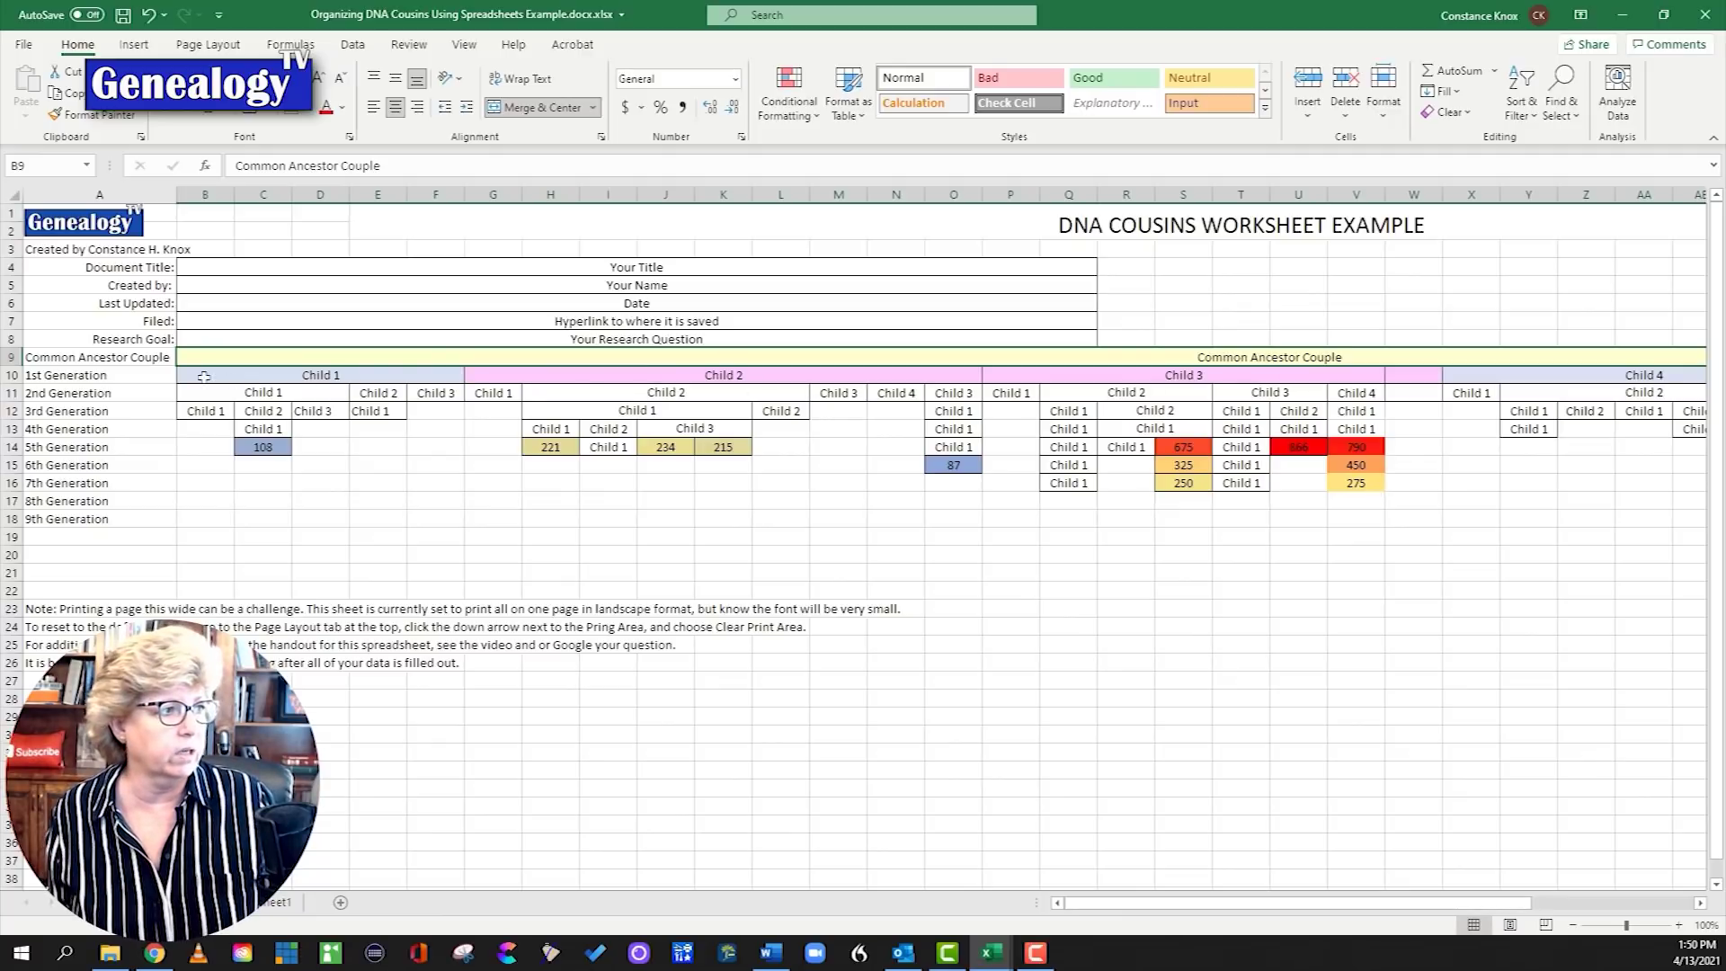
# Step: Select the template's Common Ancestor Couple row and B9, then the Joel DAVIS Sr. 1783-1867 heading
pyautogui.click(10, 357)
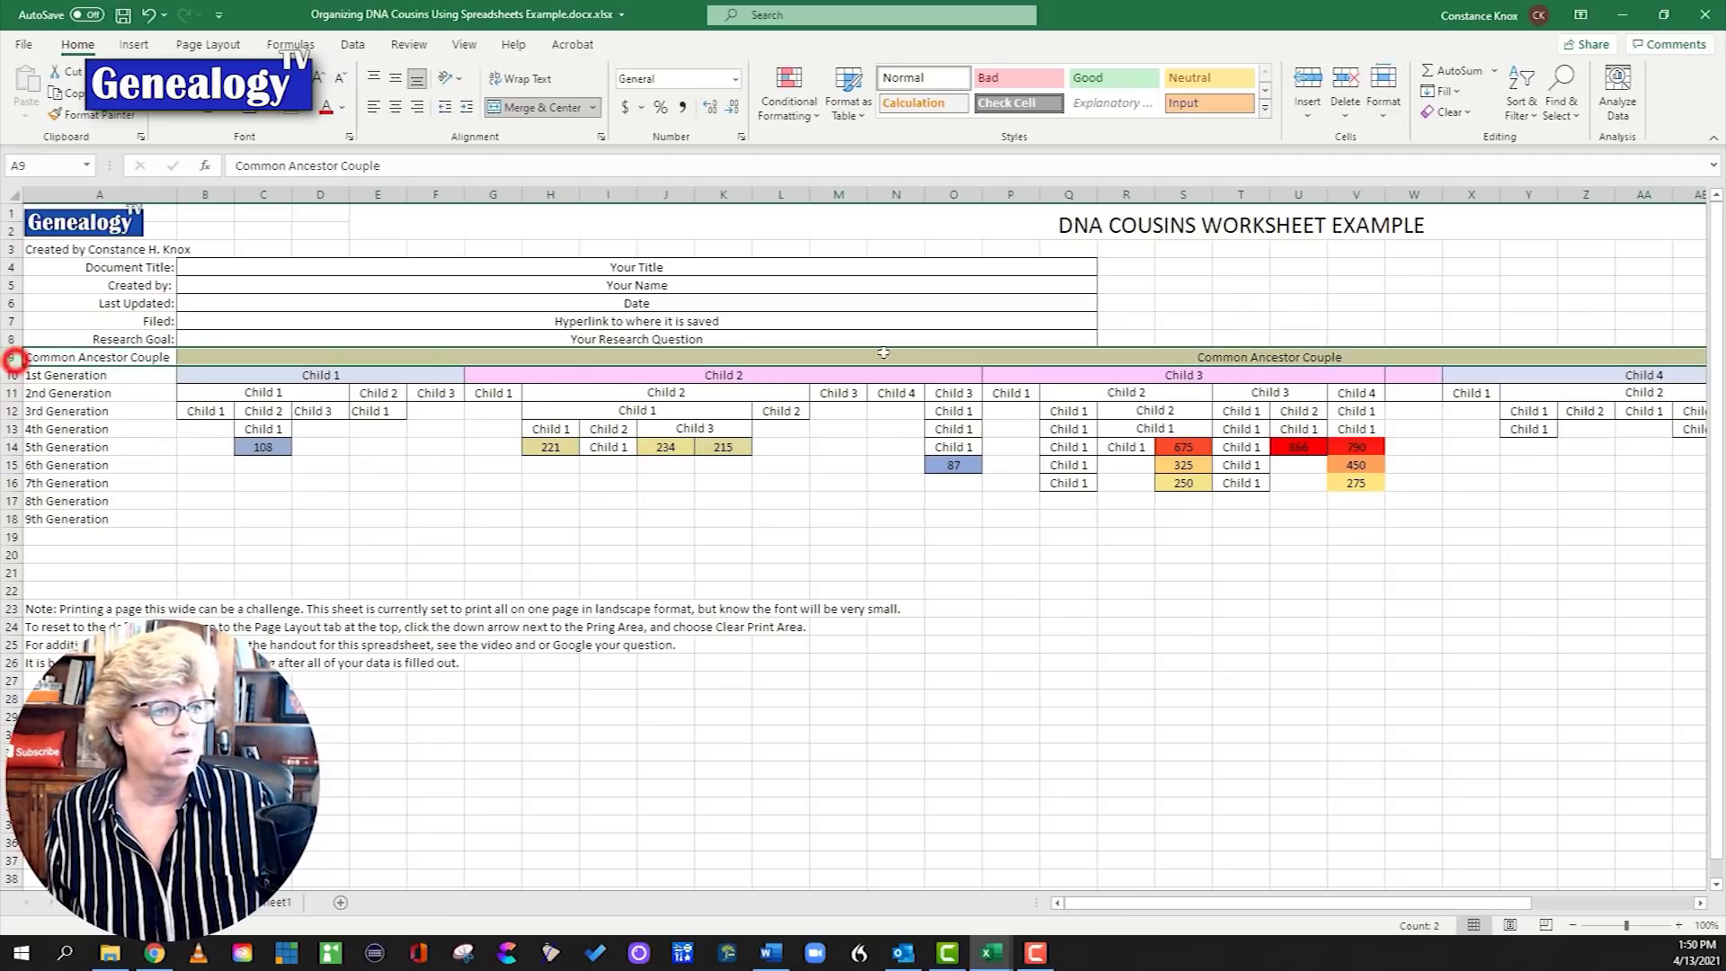
pyautogui.click(1335, 357)
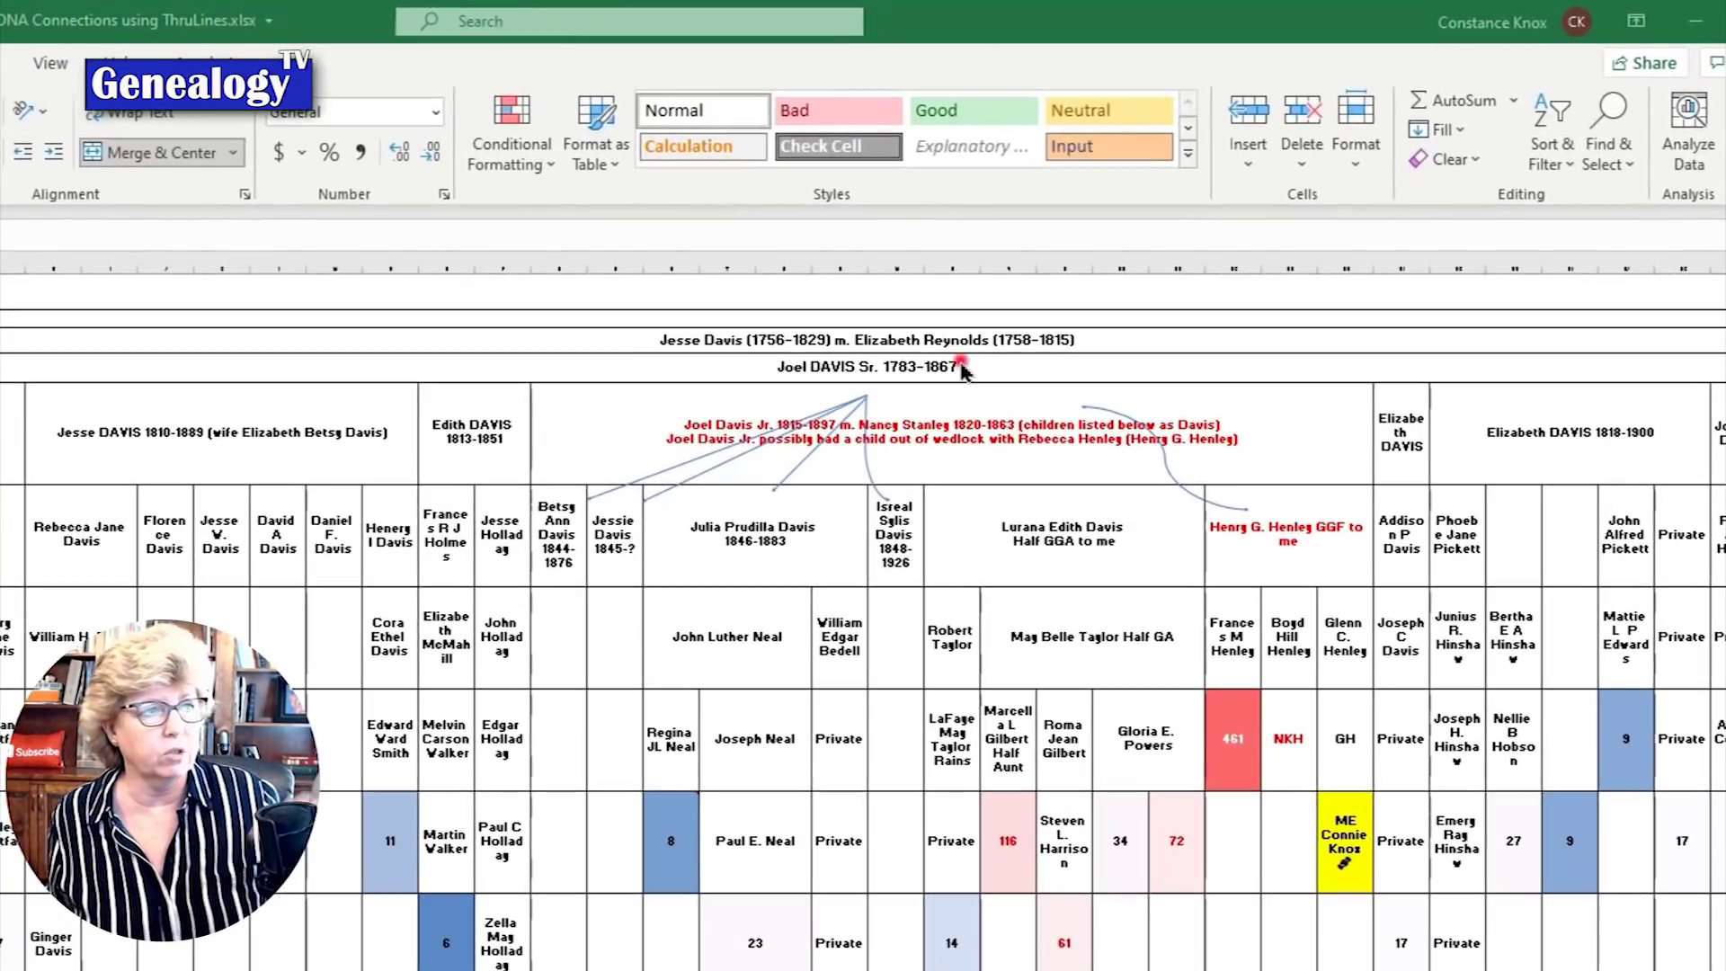
pyautogui.click(1103, 257)
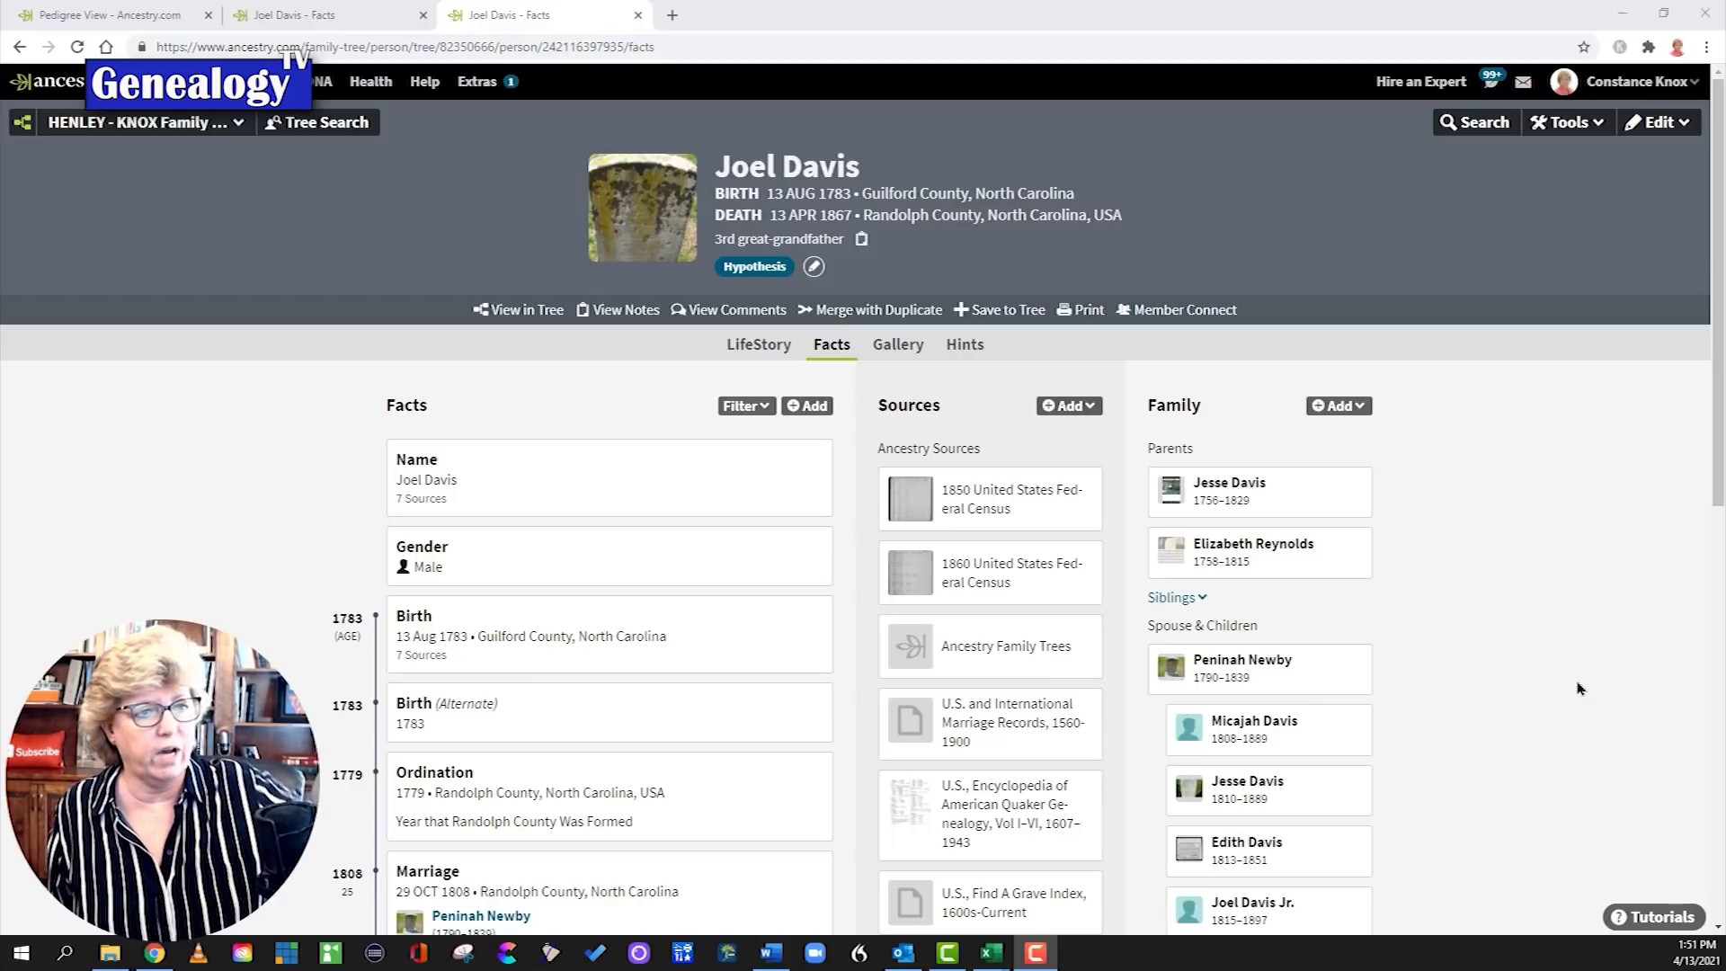
pyautogui.scroll(-4, 1579, 688)
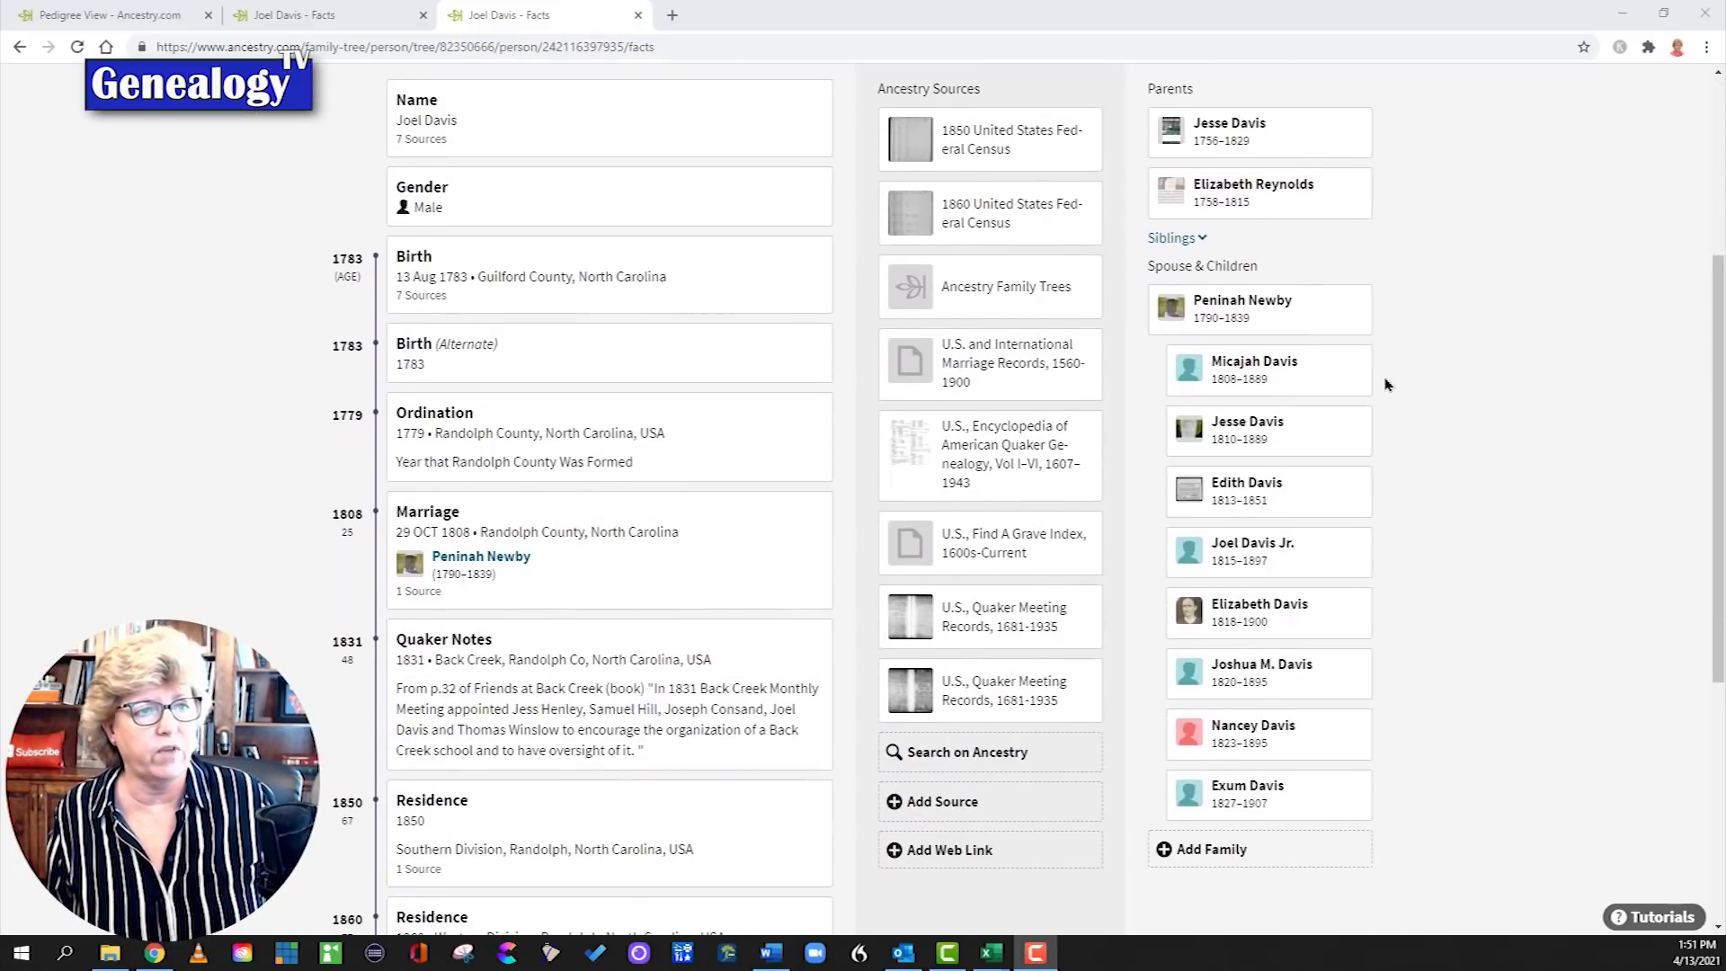
pyautogui.moveTo(1250, 377)
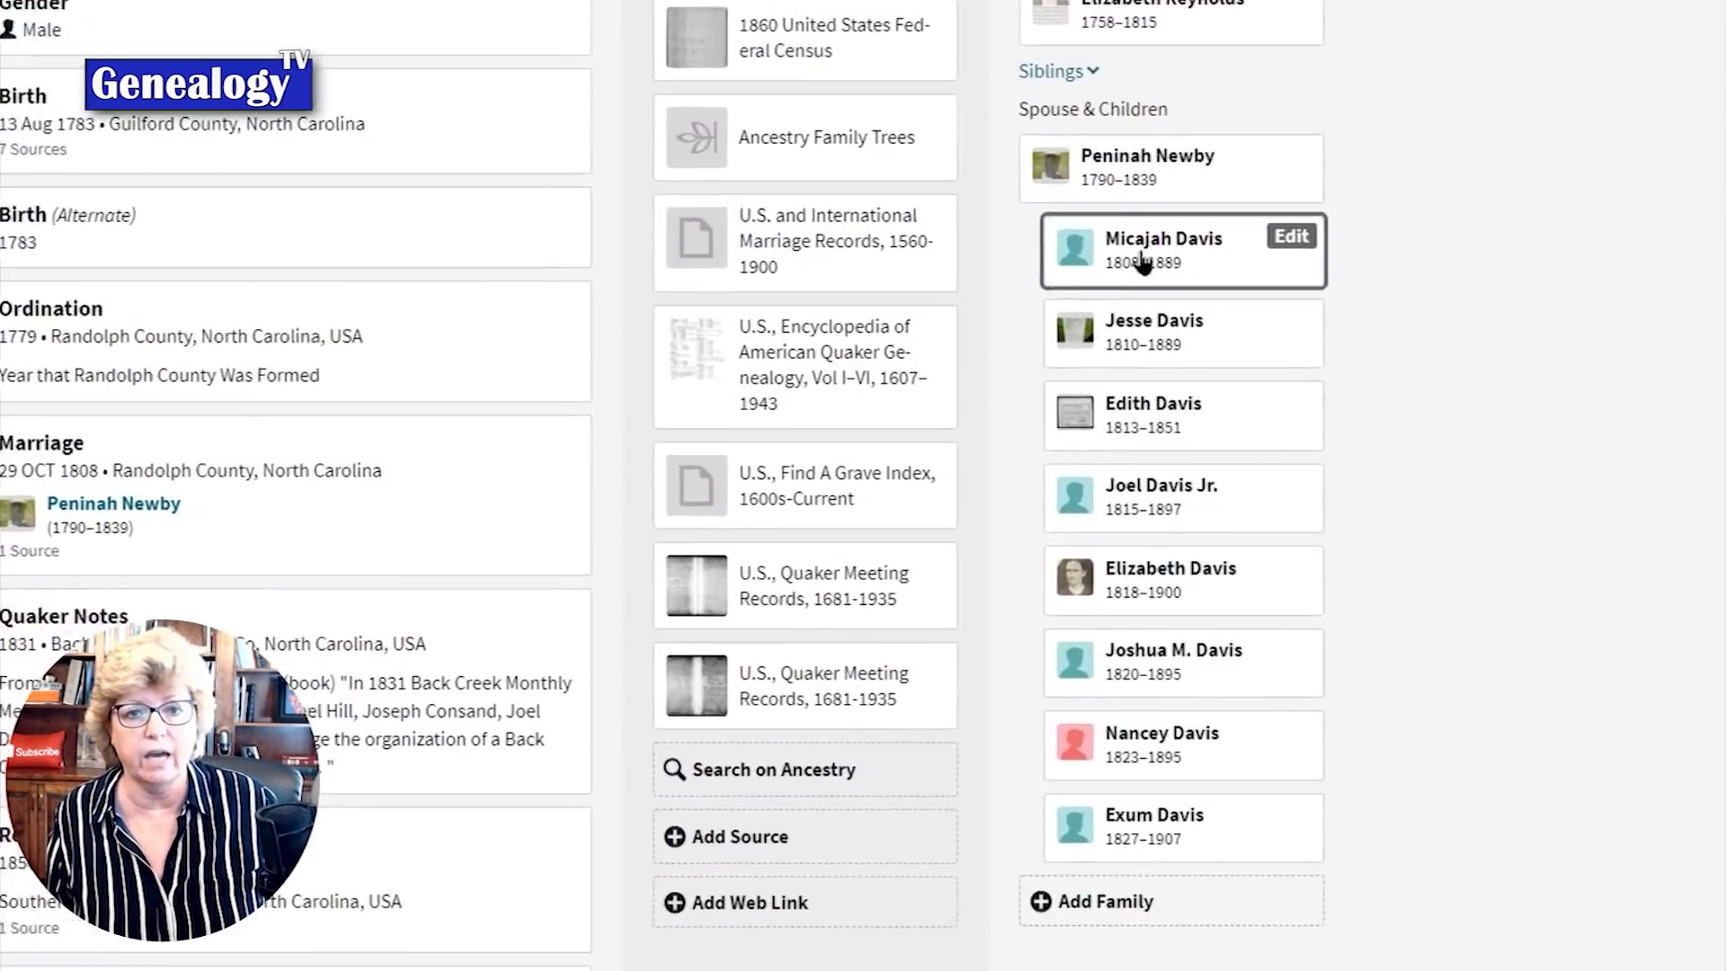
pyautogui.moveTo(1227, 499)
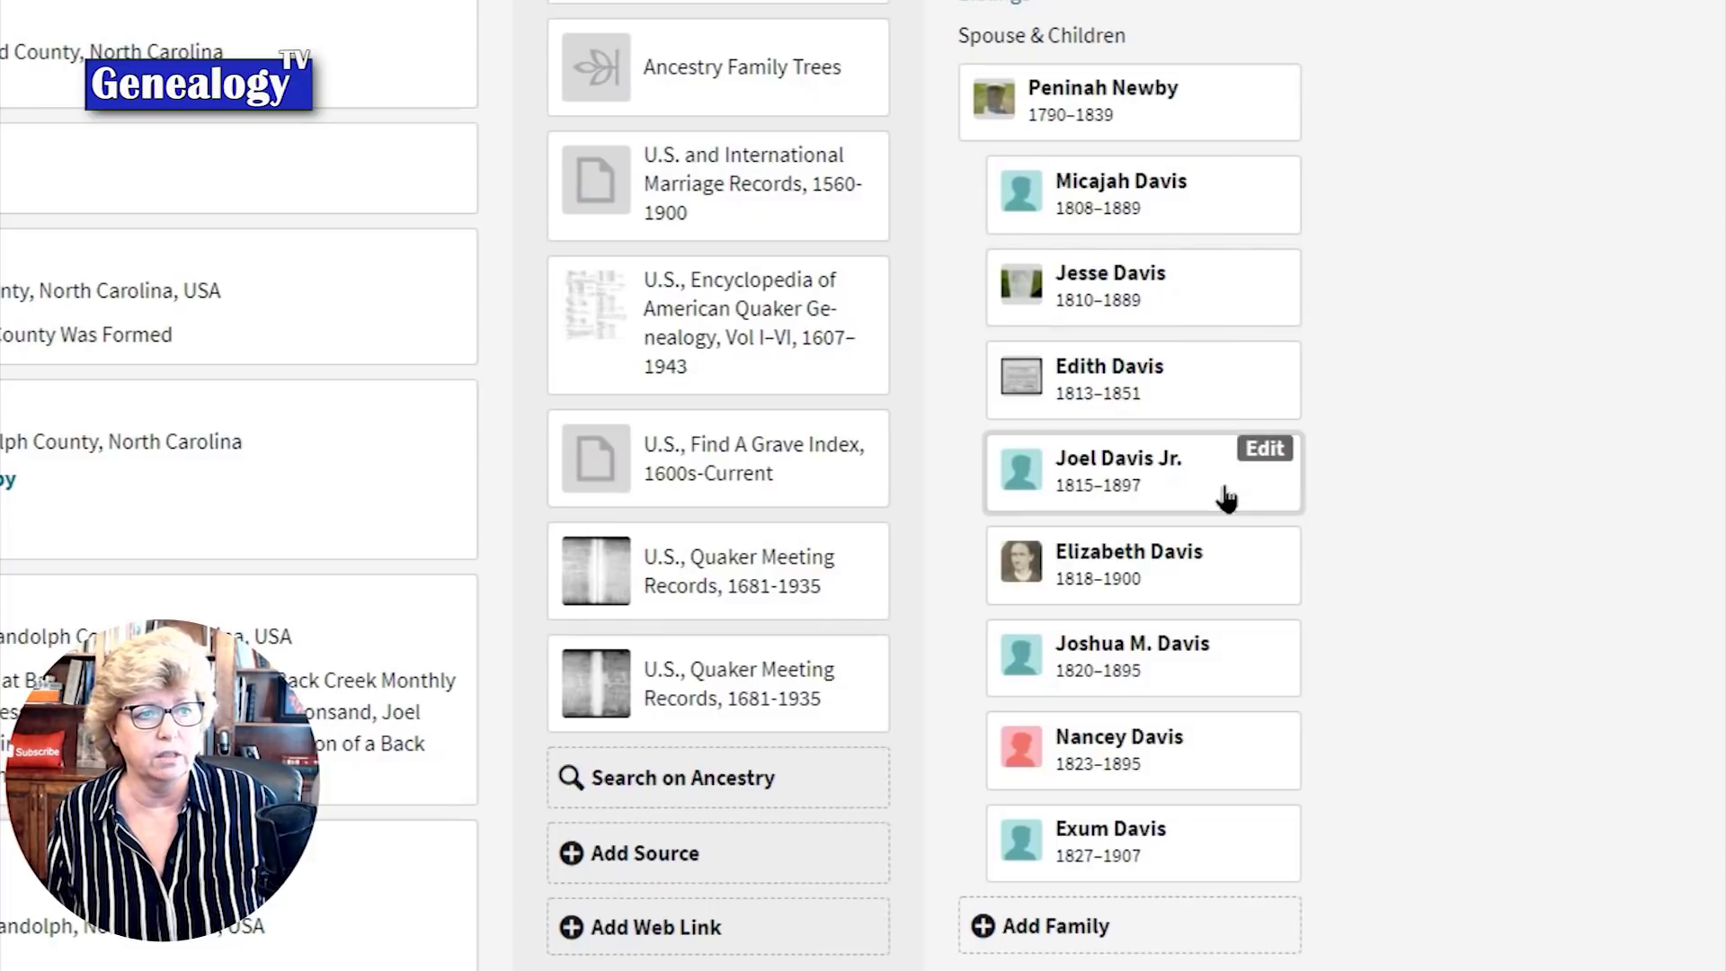
pyautogui.moveTo(1185, 871)
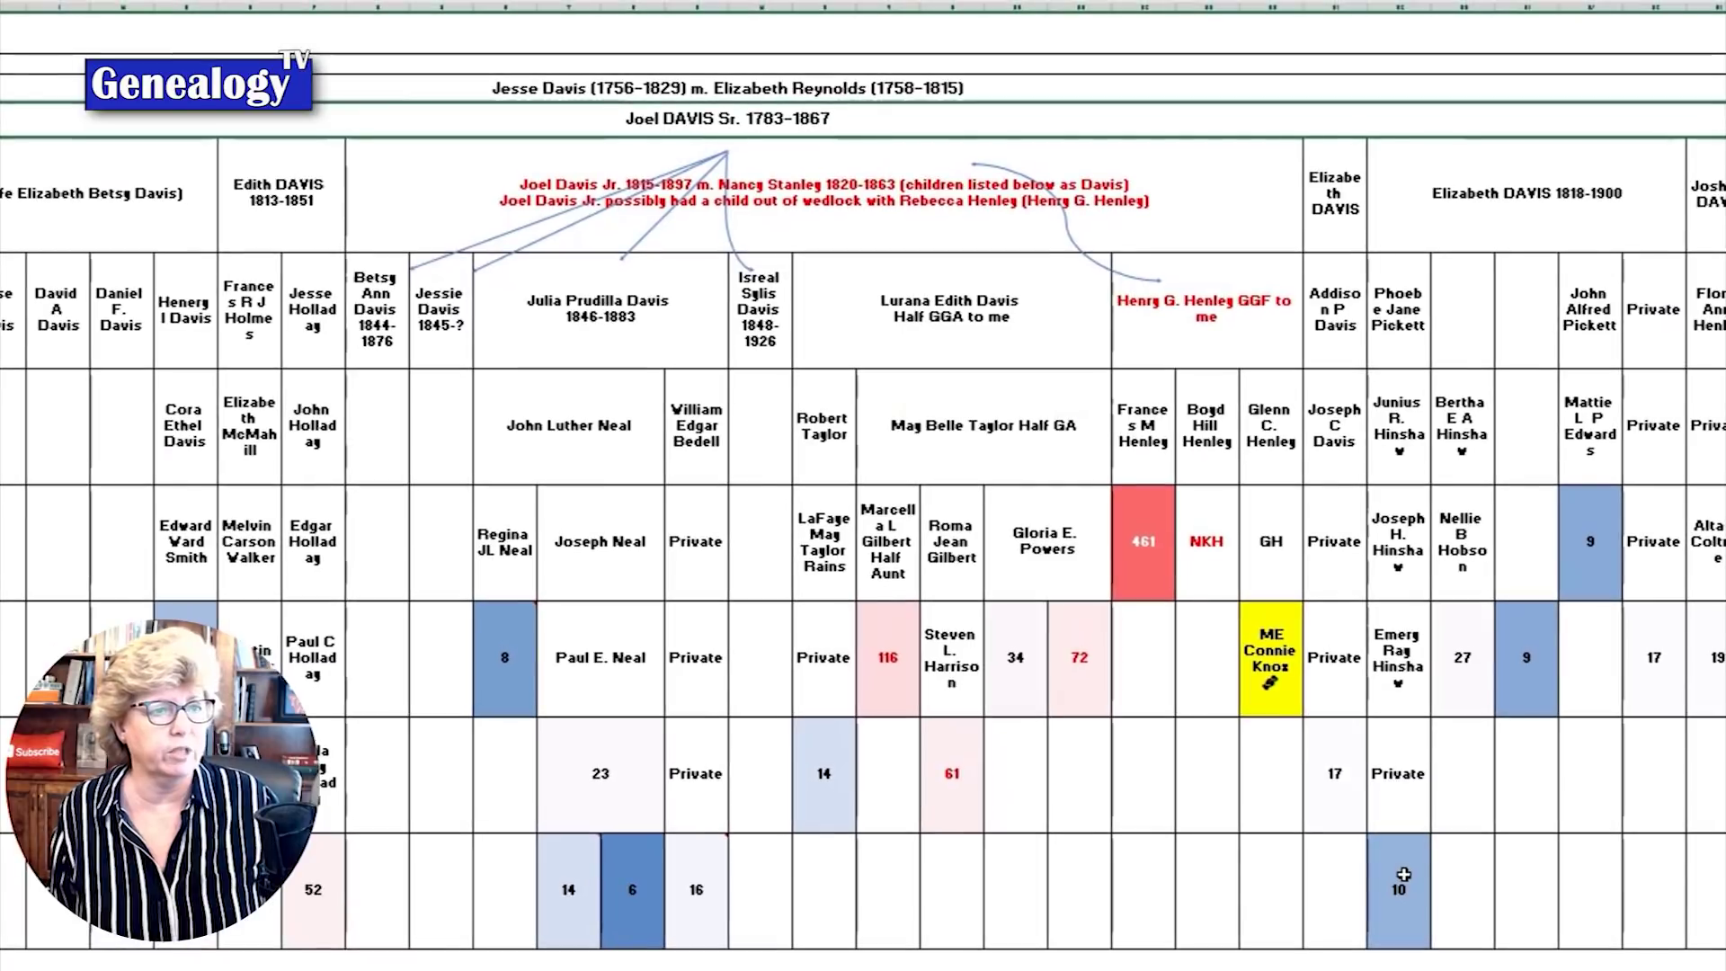
pyautogui.click(474, 239)
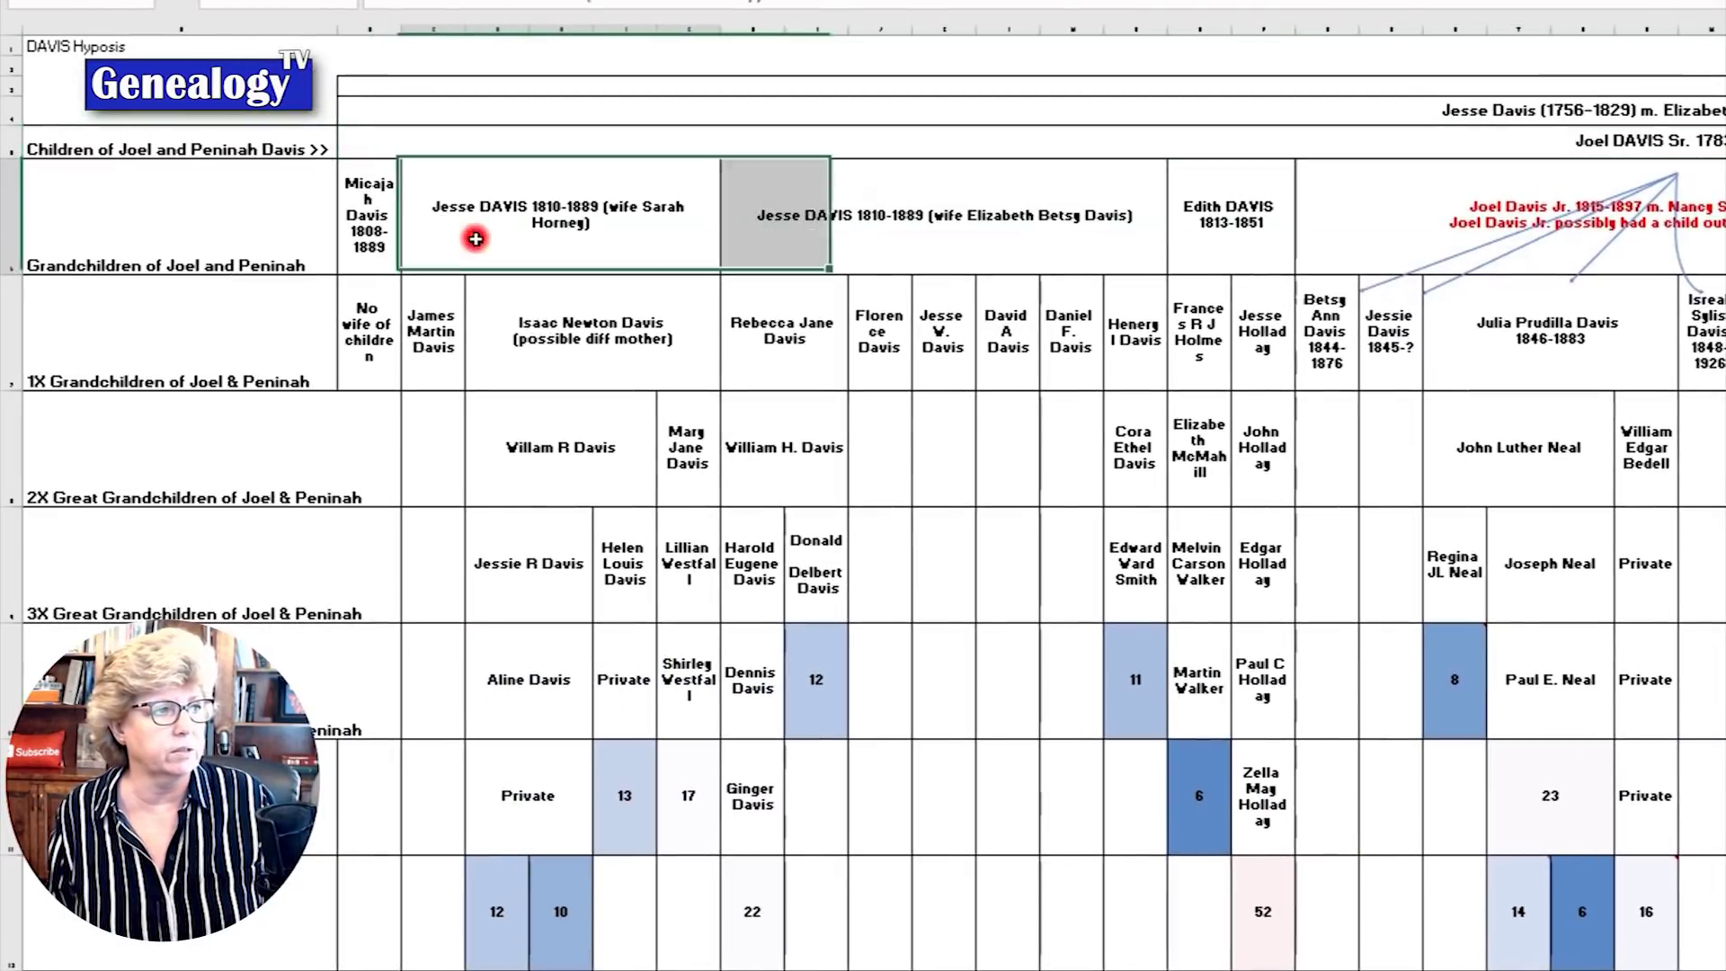
pyautogui.keyDown('shift'); pyautogui.click(995, 256); pyautogui.keyUp('shift')
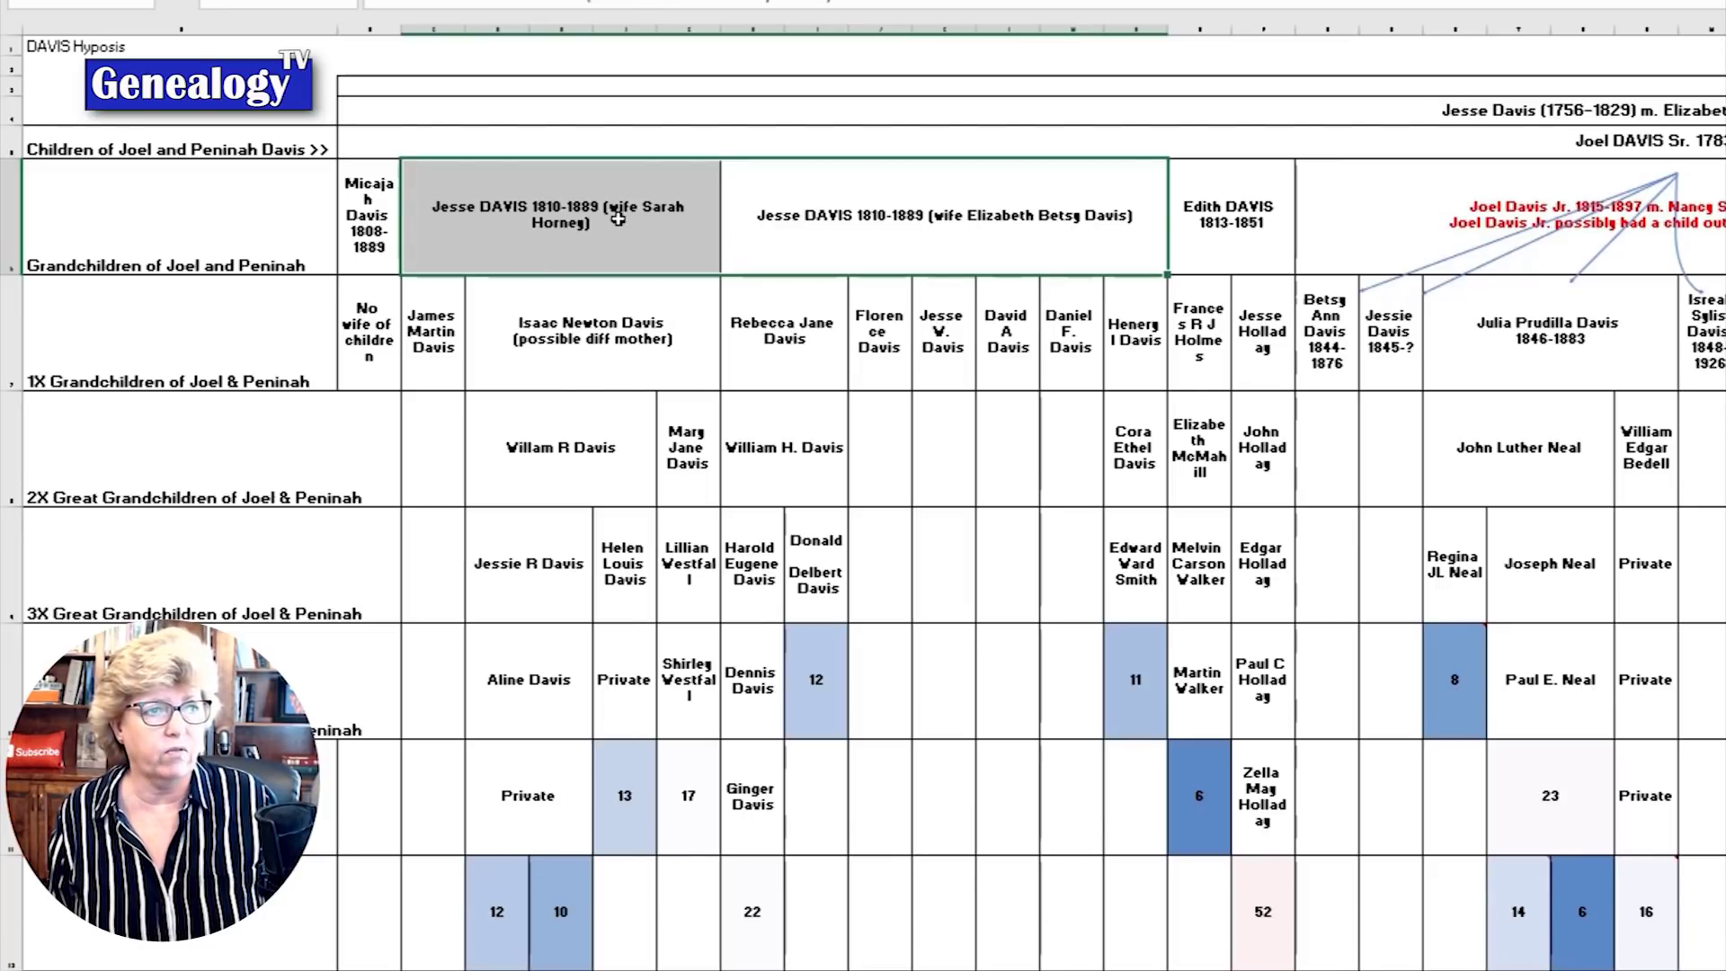
pyautogui.click(1202, 235)
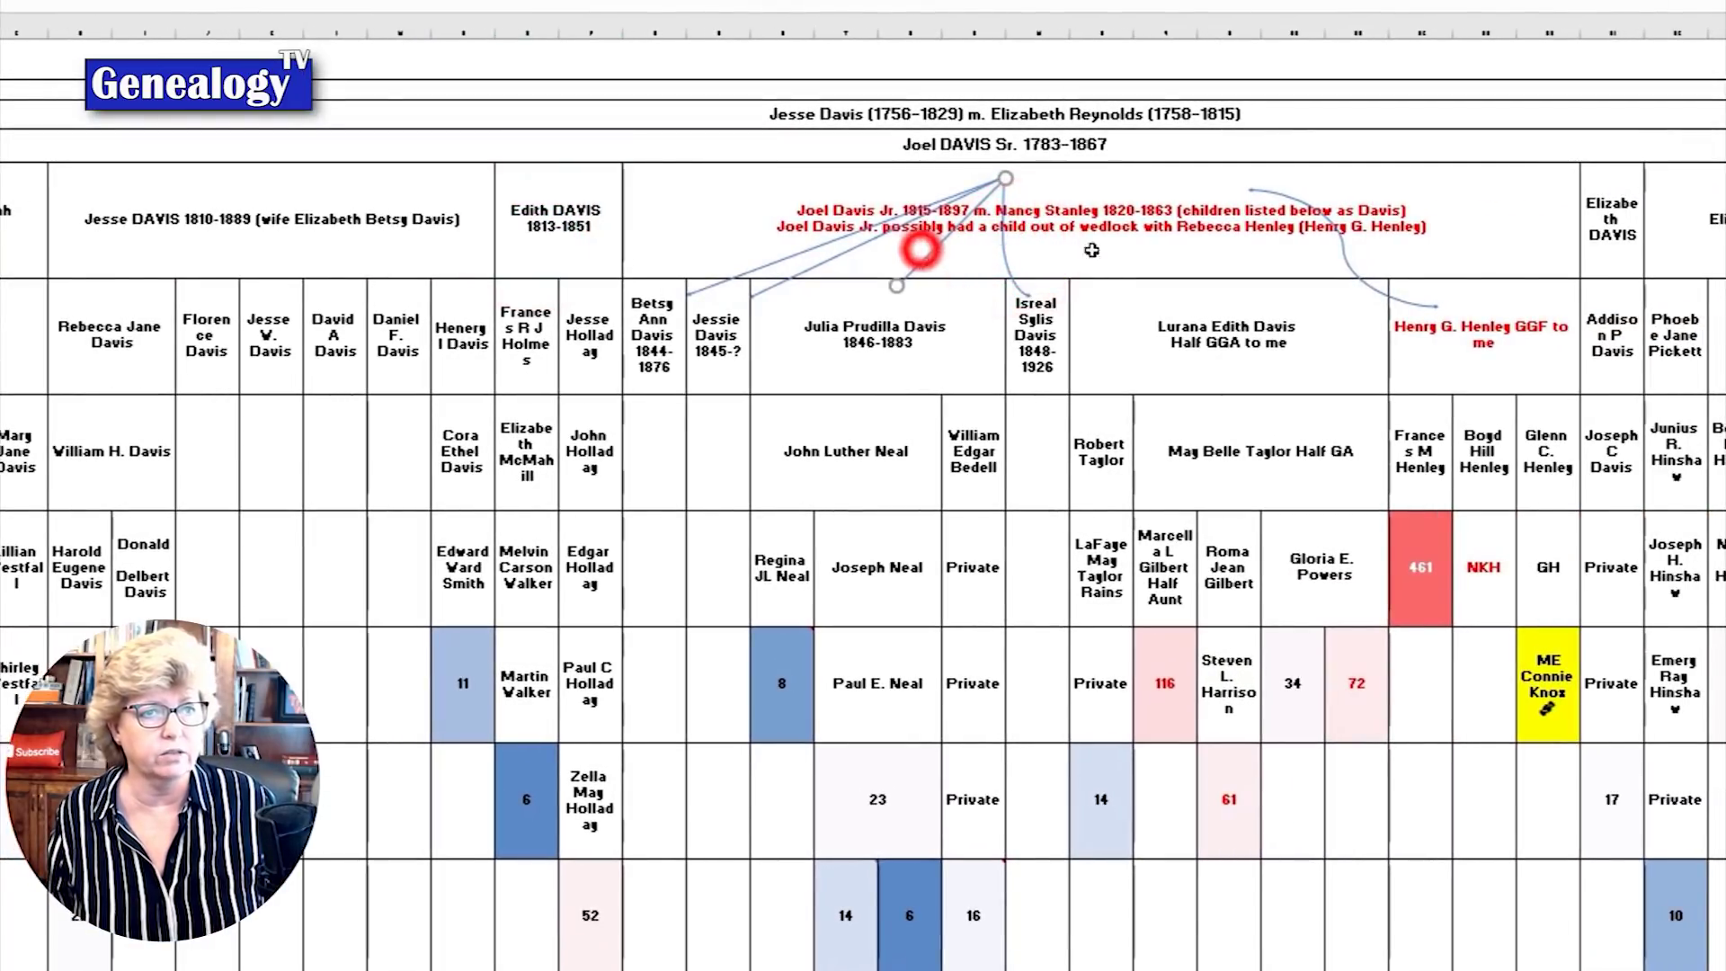
pyautogui.click(921, 255)
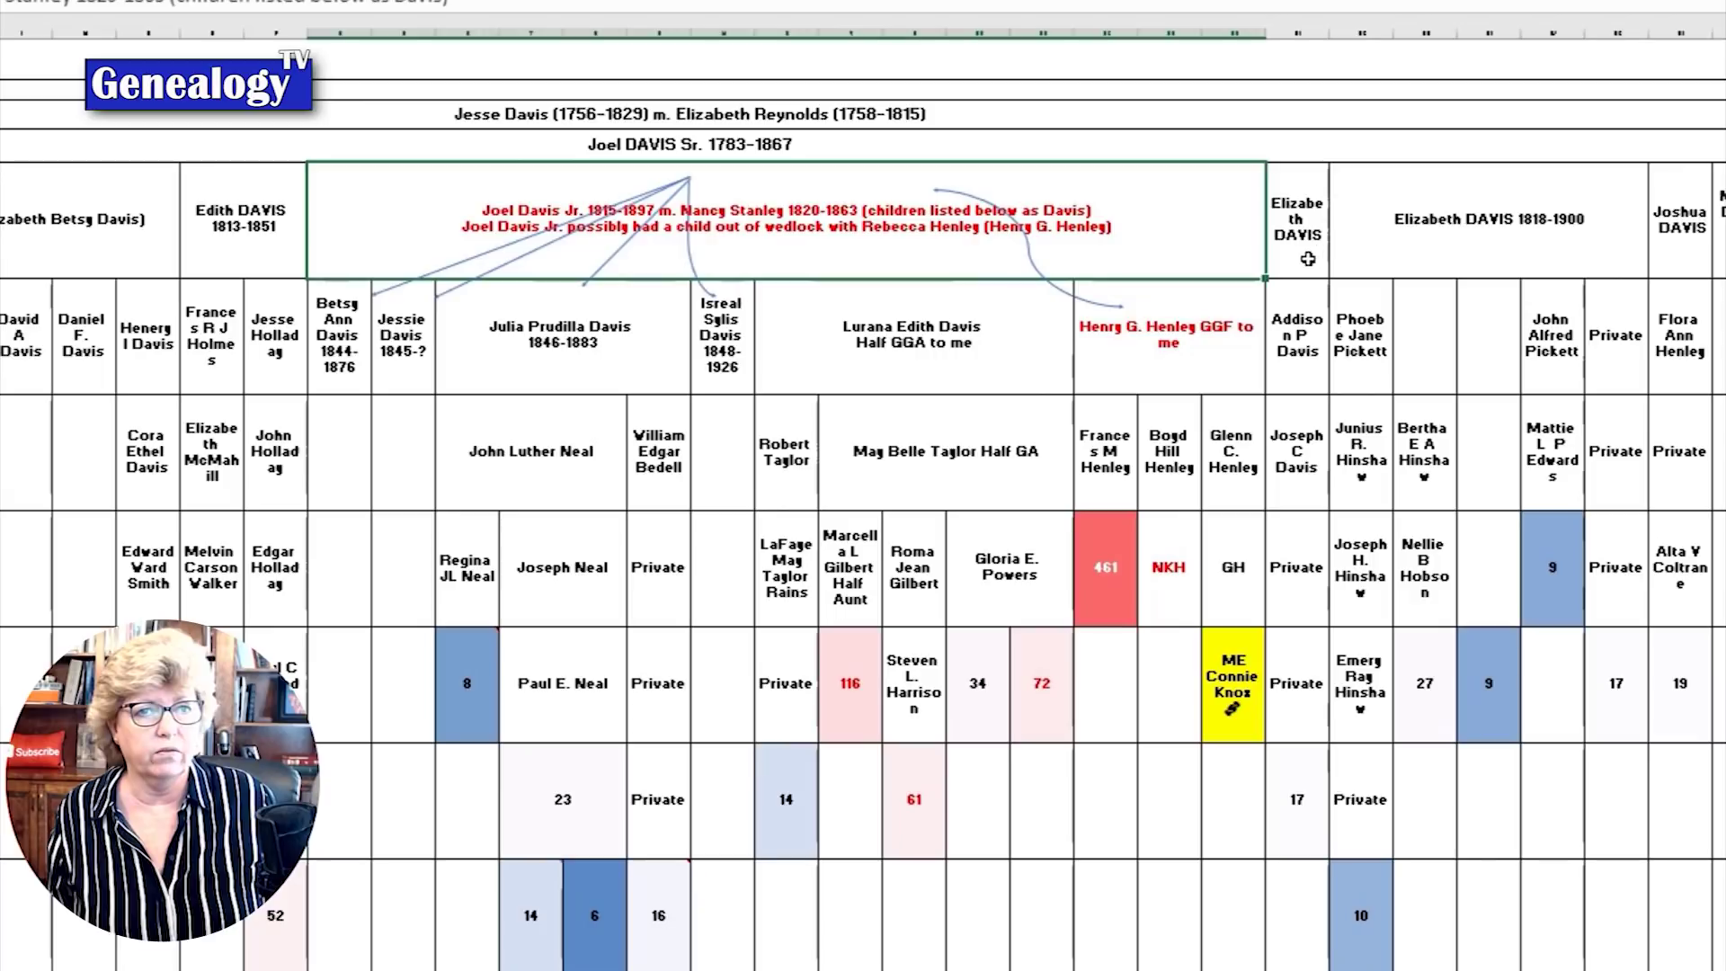
pyautogui.moveTo(1620, 258); pyautogui.dragTo(1708, 258)
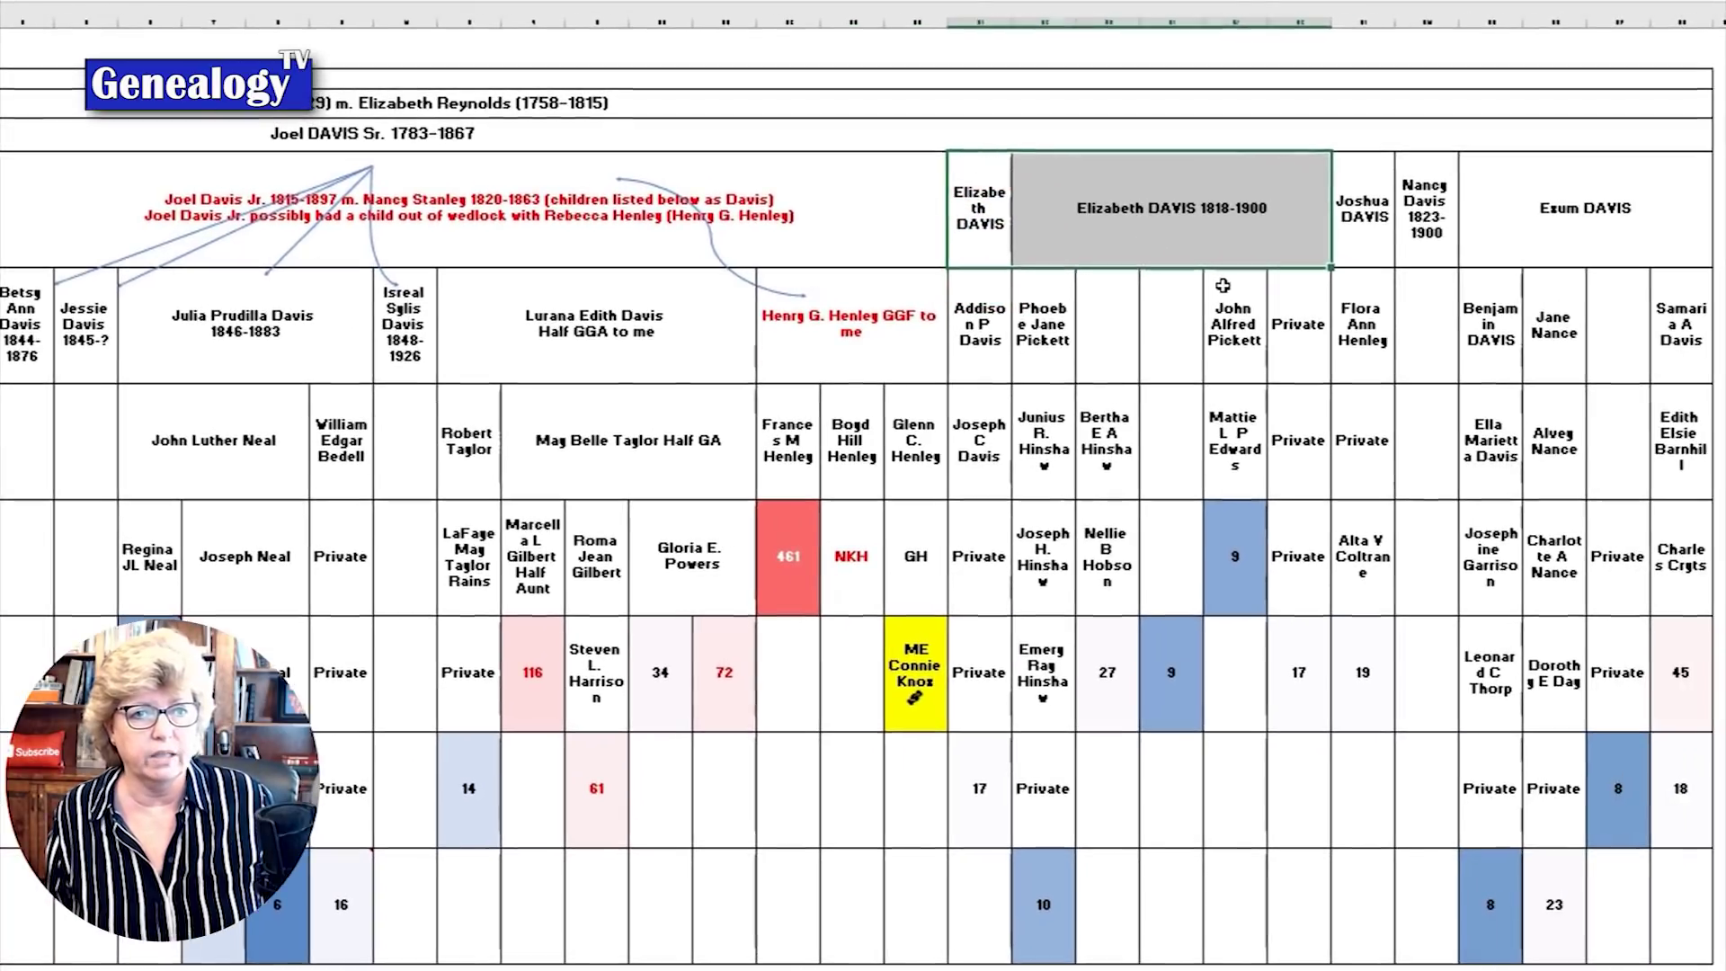
pyautogui.click(1682, 236)
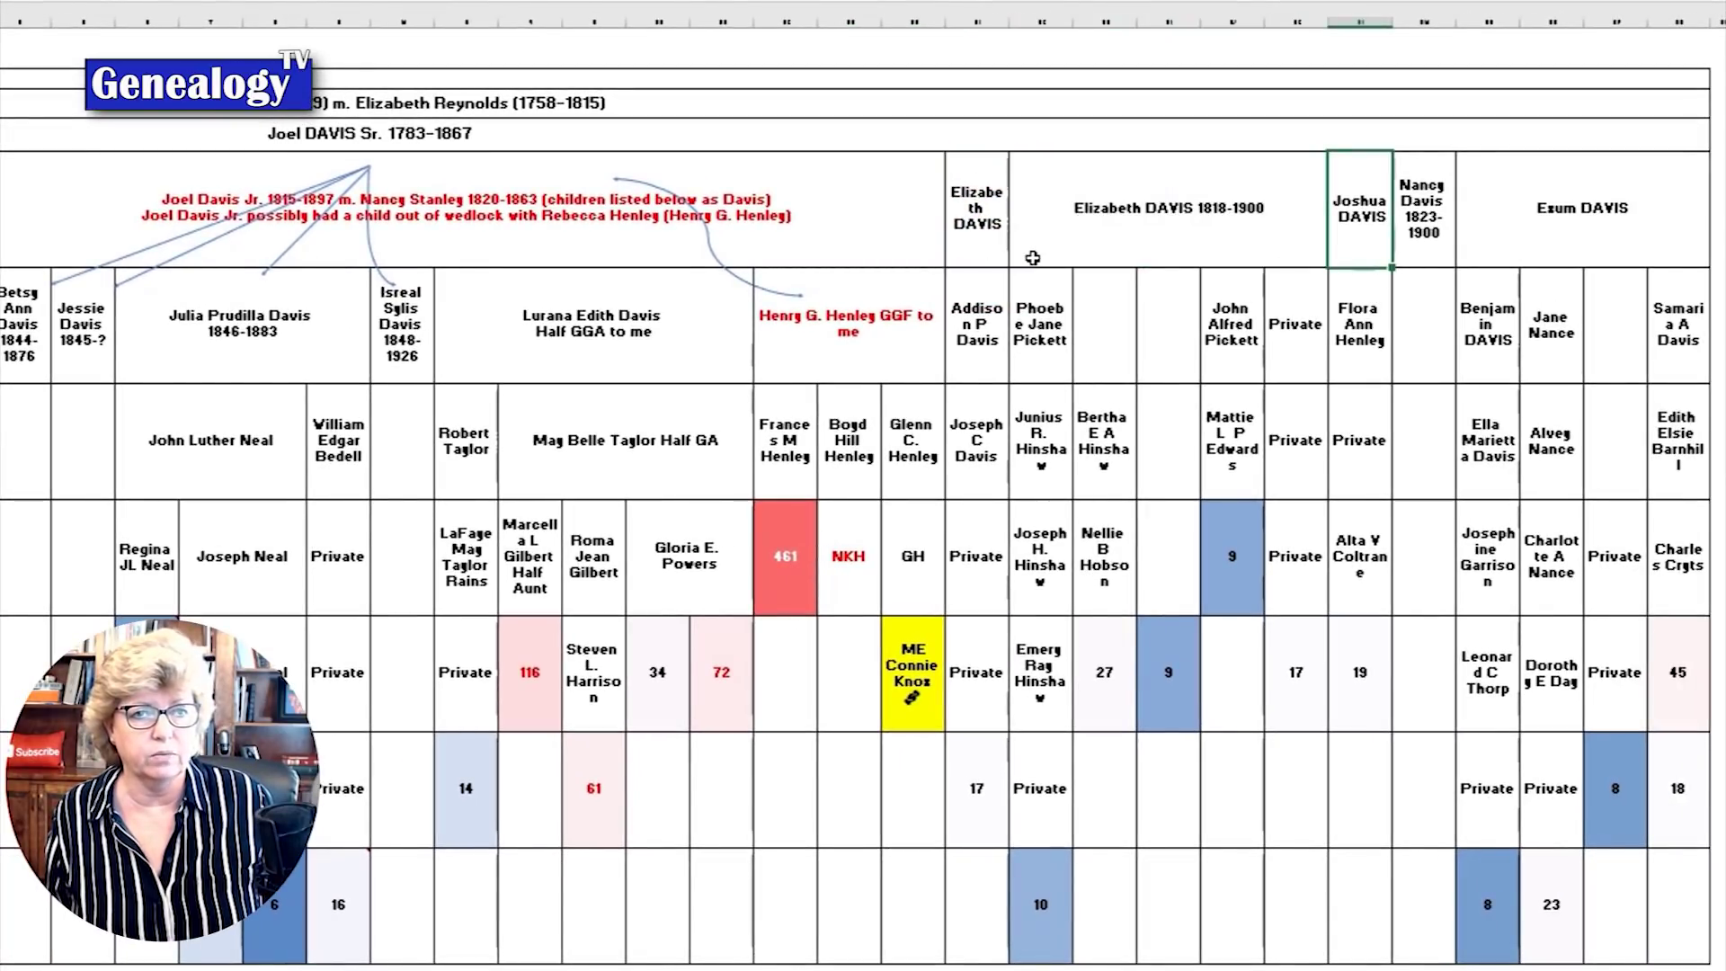
pyautogui.click(1366, 251)
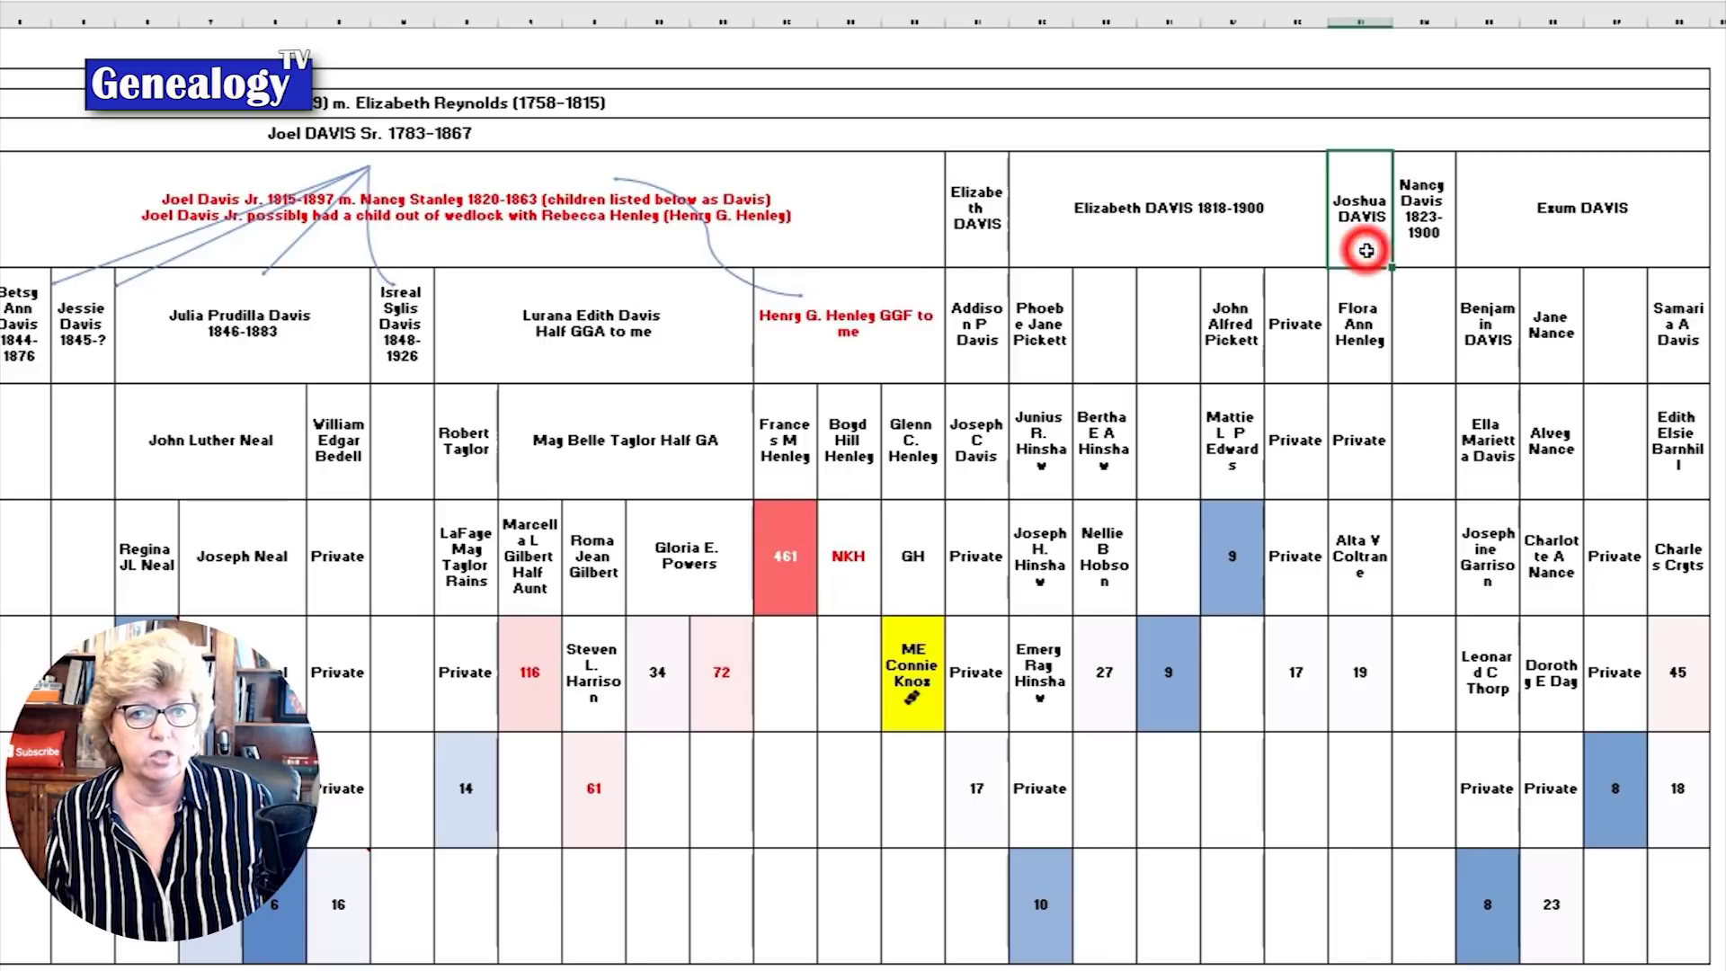
pyautogui.click(1497, 230)
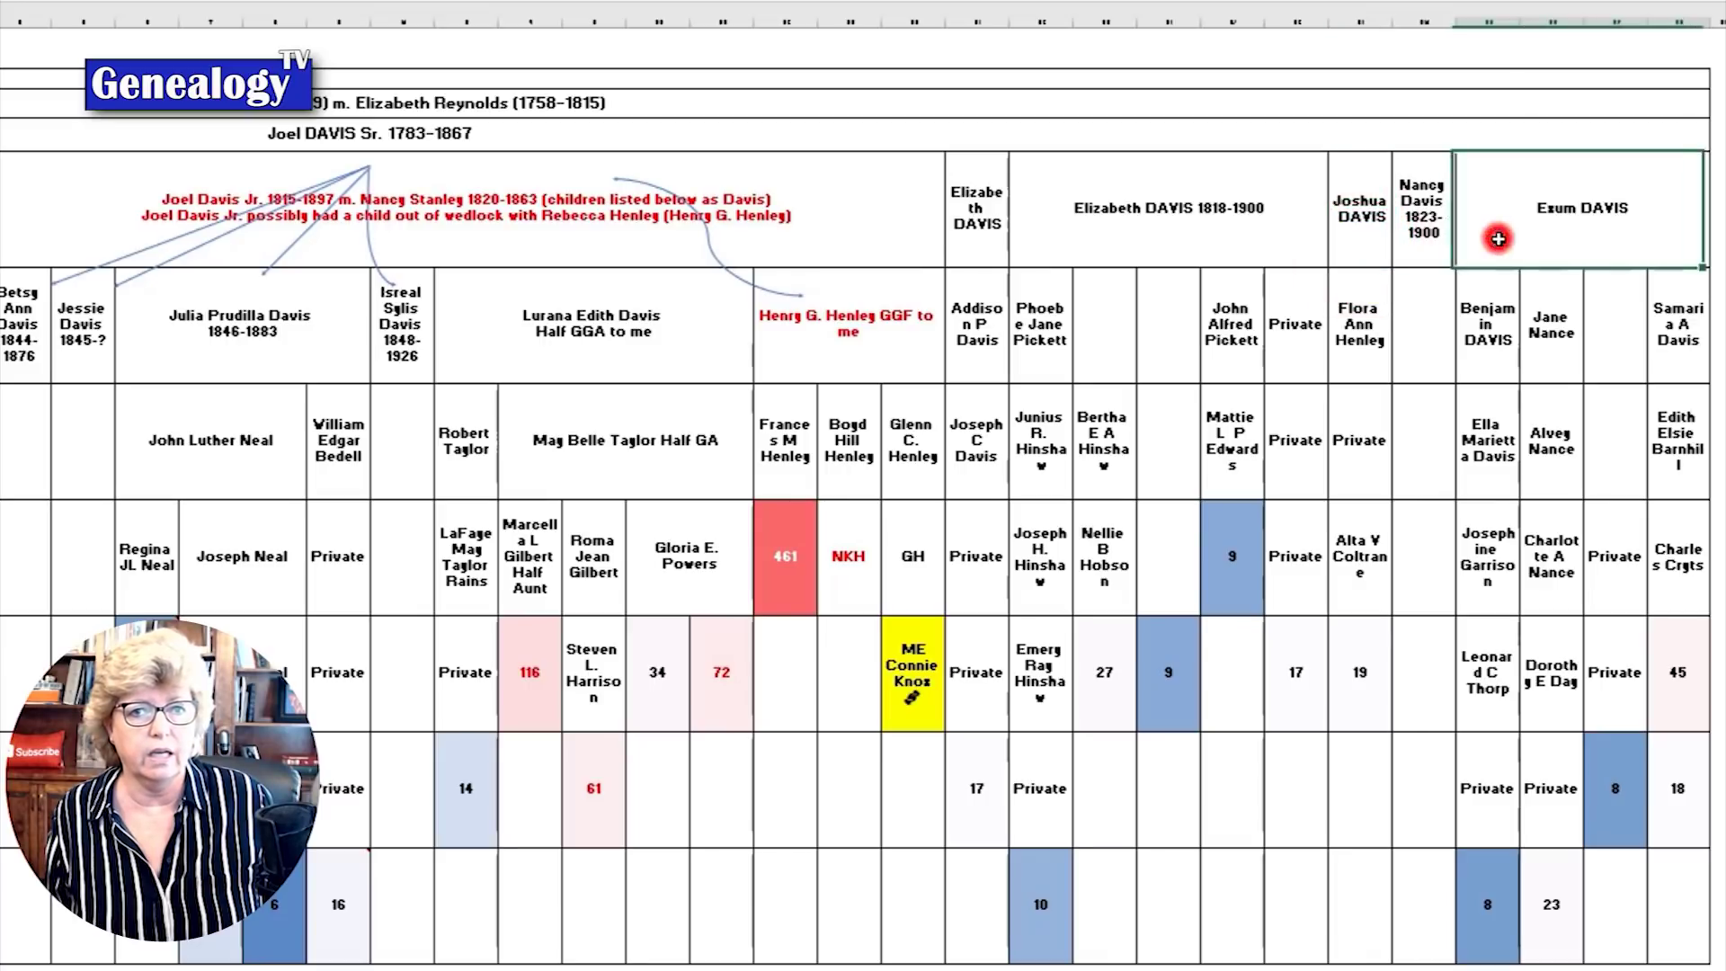
pyautogui.click(1359, 240)
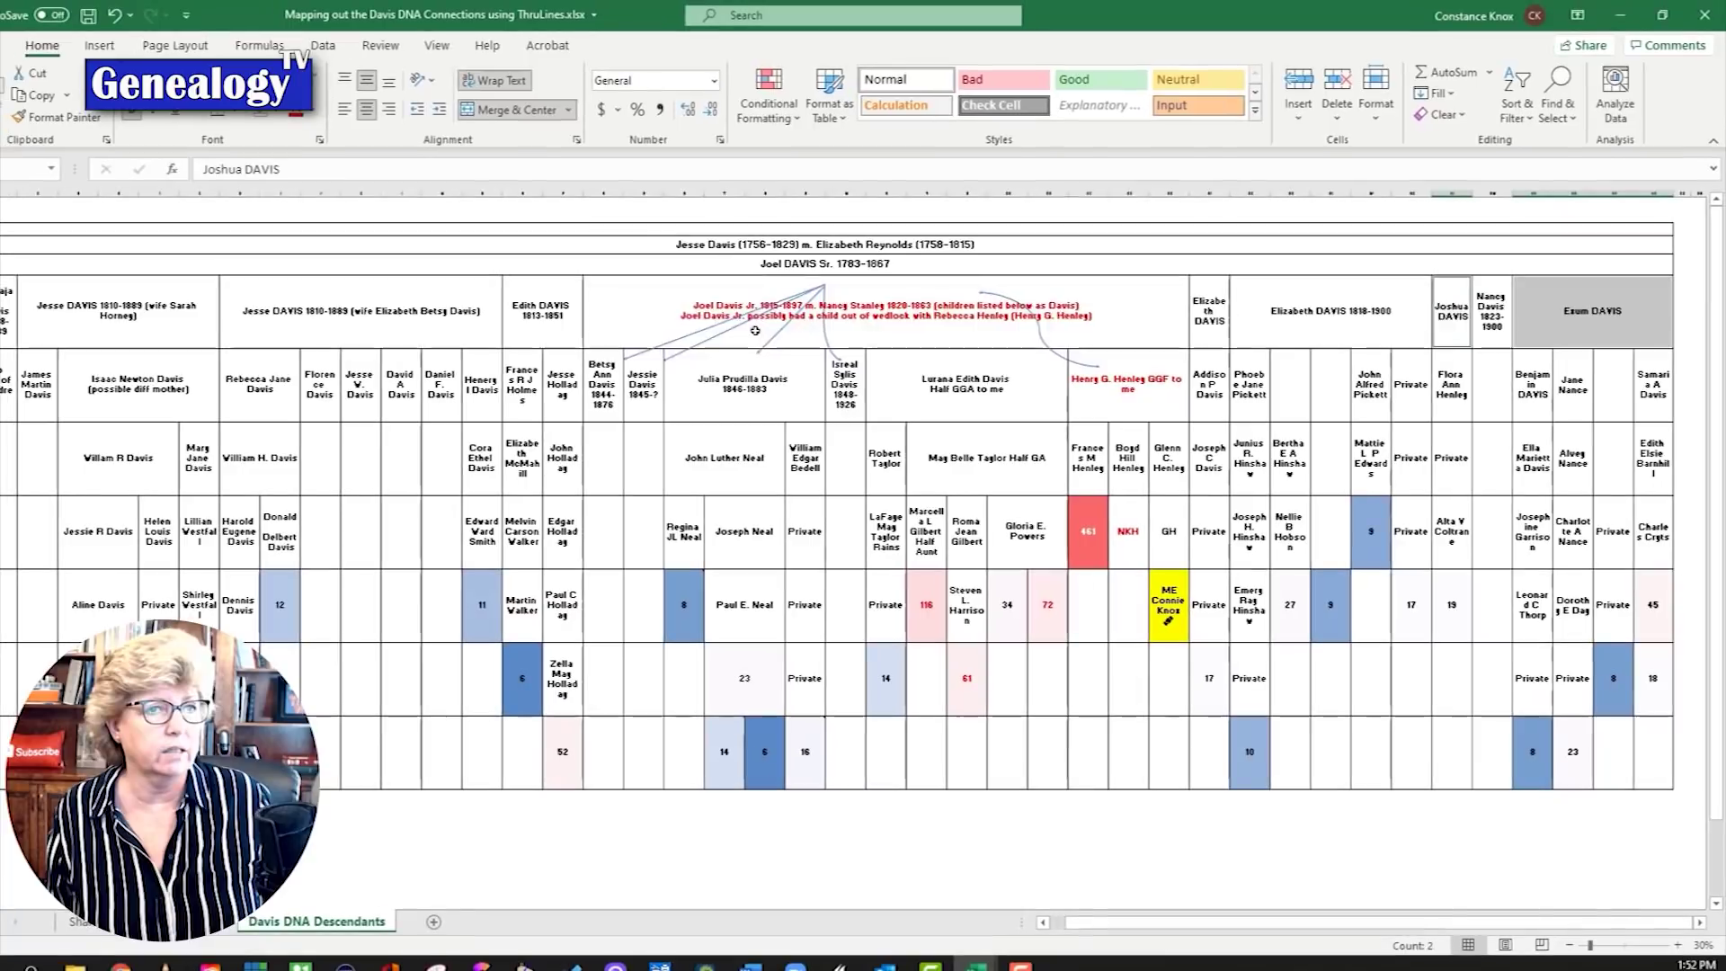
pyautogui.keyDown('ctrl'); pyautogui.click(755, 330); pyautogui.keyUp('ctrl')
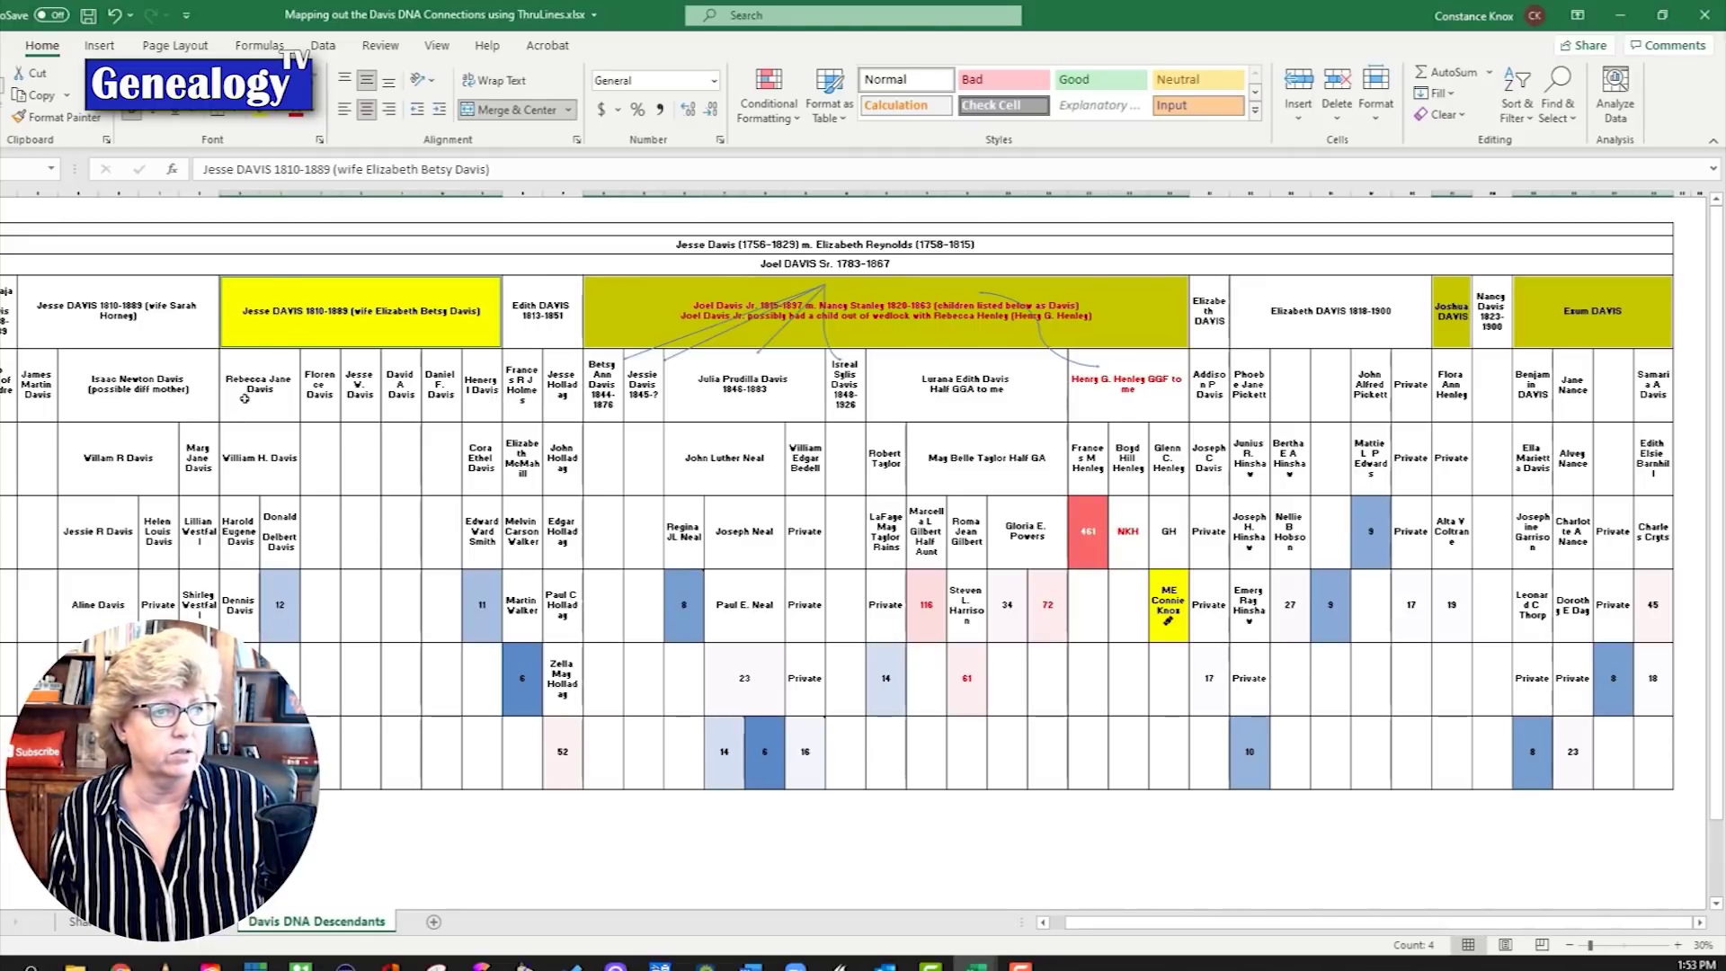
pyautogui.click(244, 399)
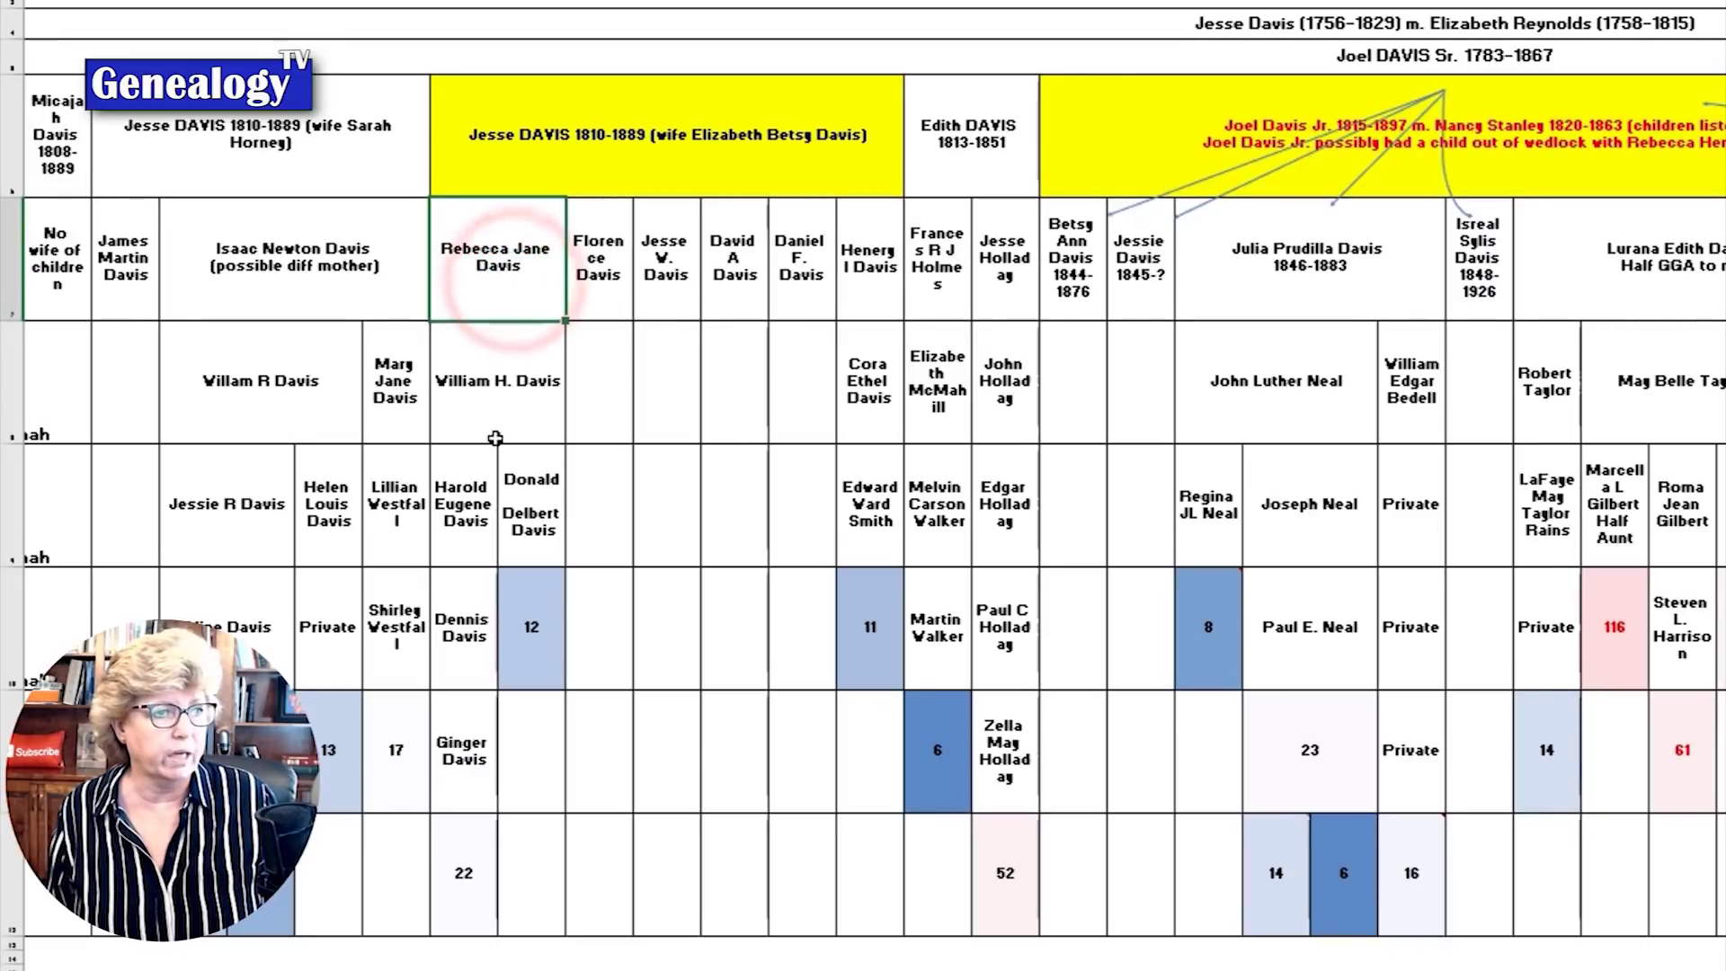
pyautogui.click(456, 543)
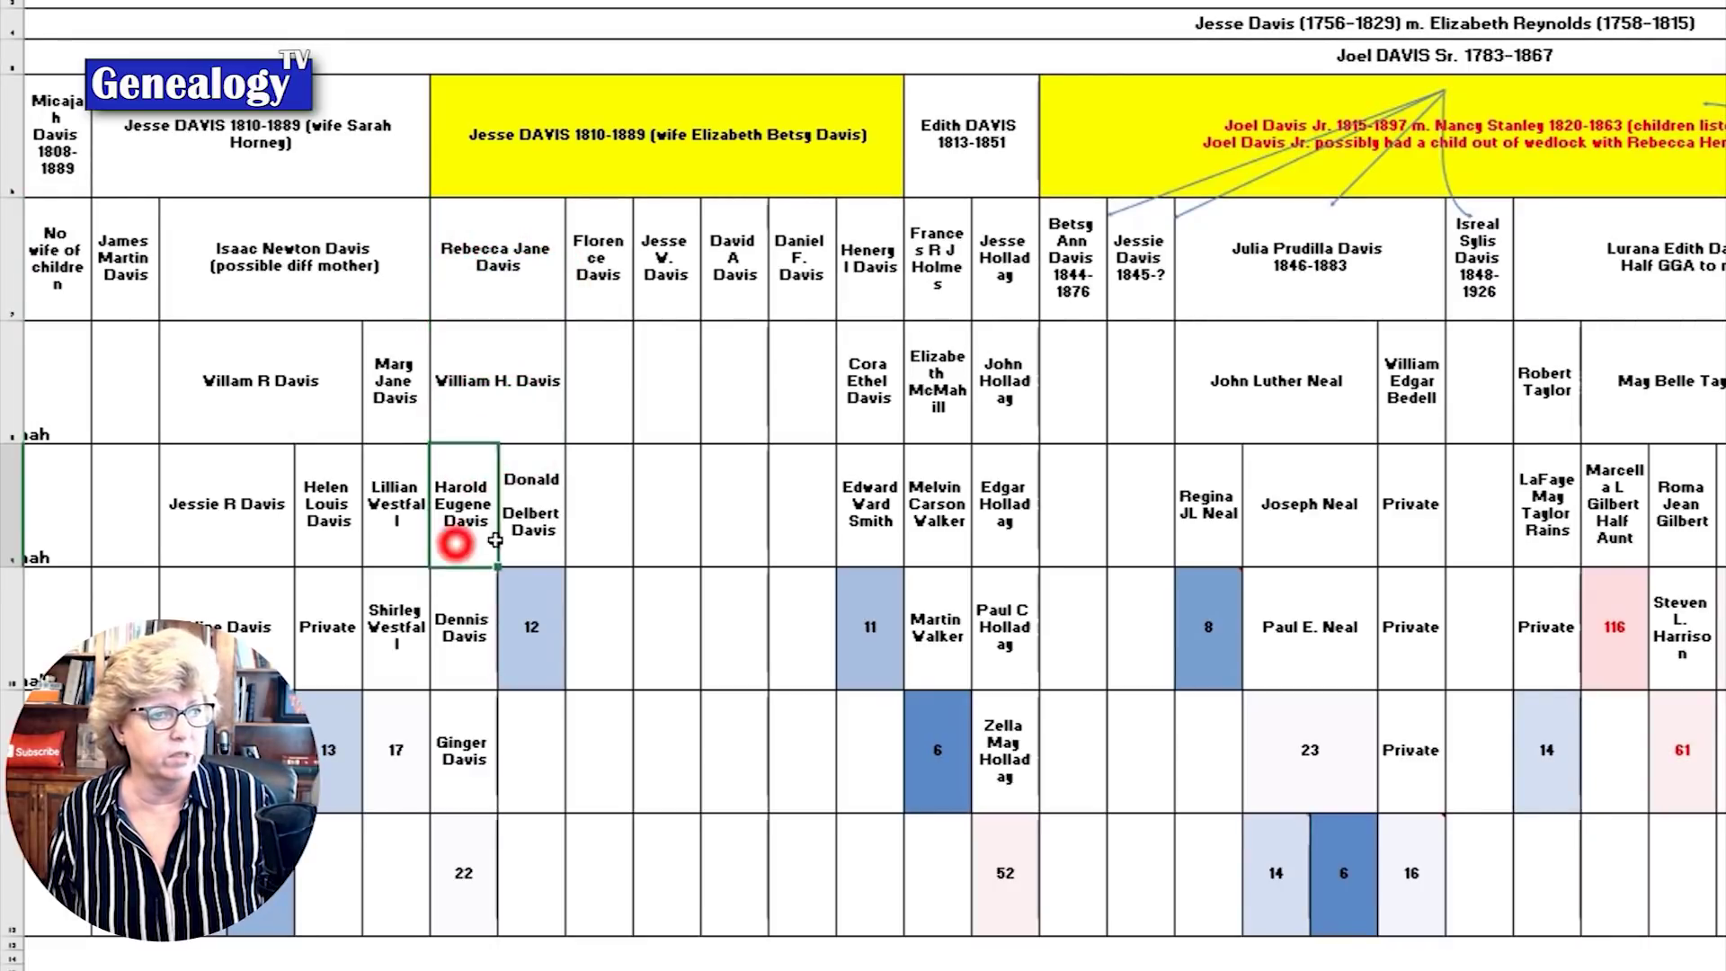
pyautogui.moveTo(496, 539); pyautogui.dragTo(531, 538)
pyautogui.click(463, 526)
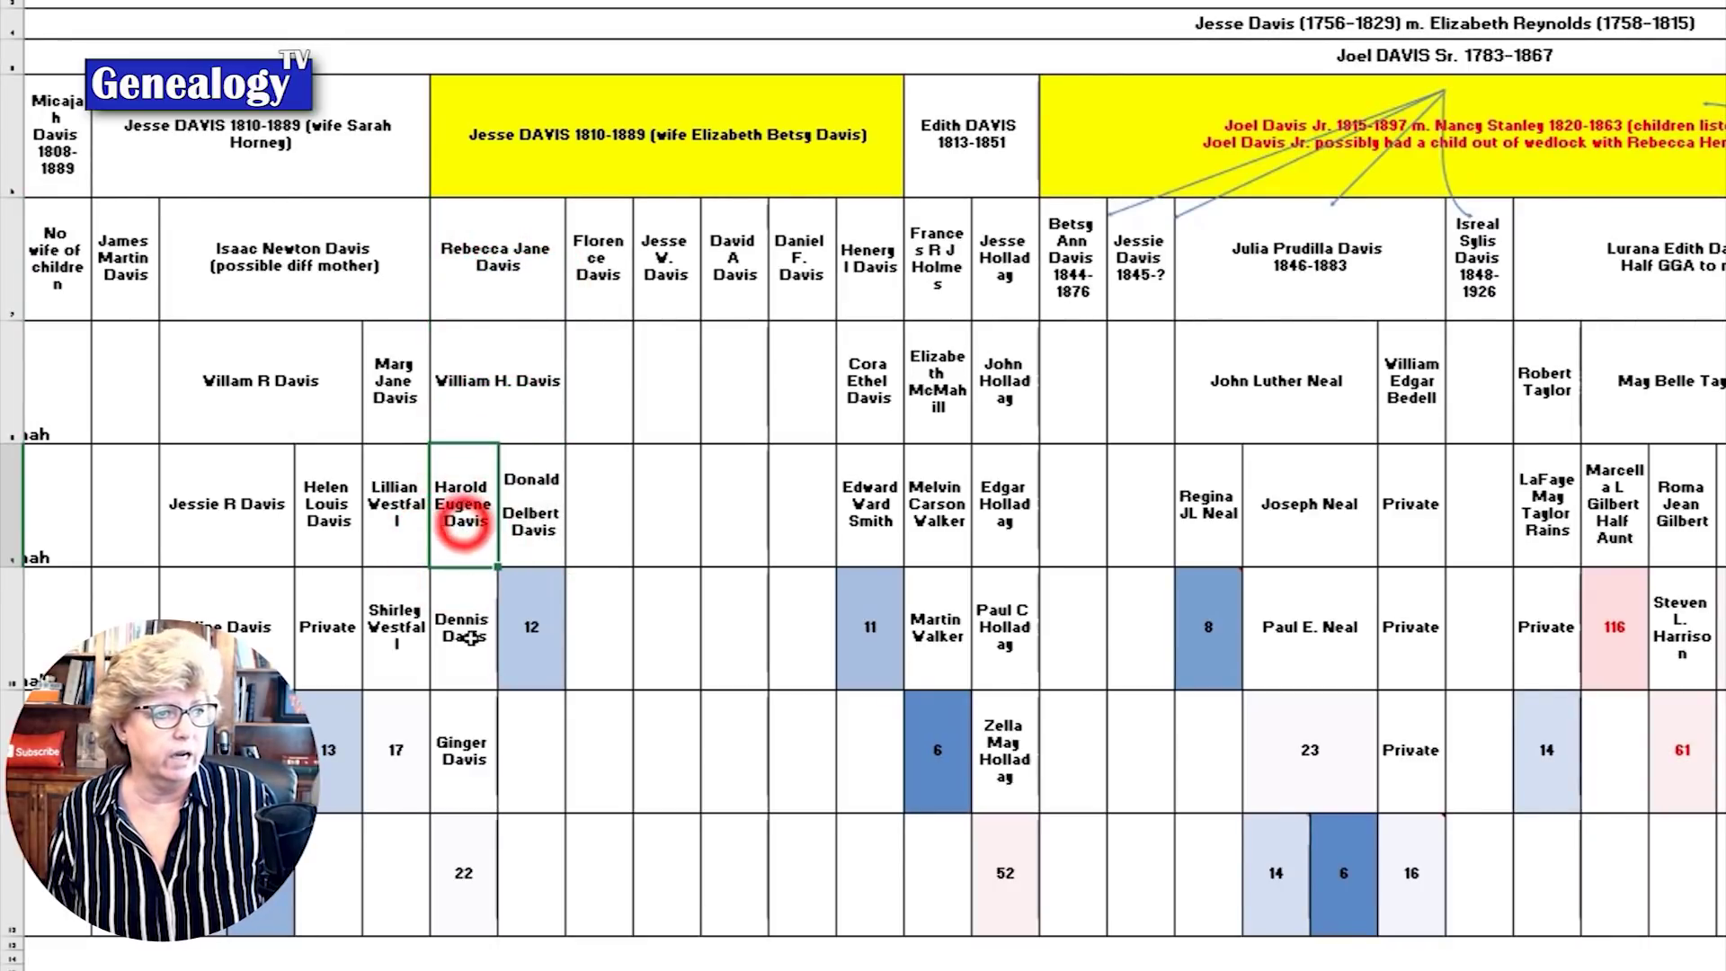
pyautogui.click(465, 638)
pyautogui.click(463, 665)
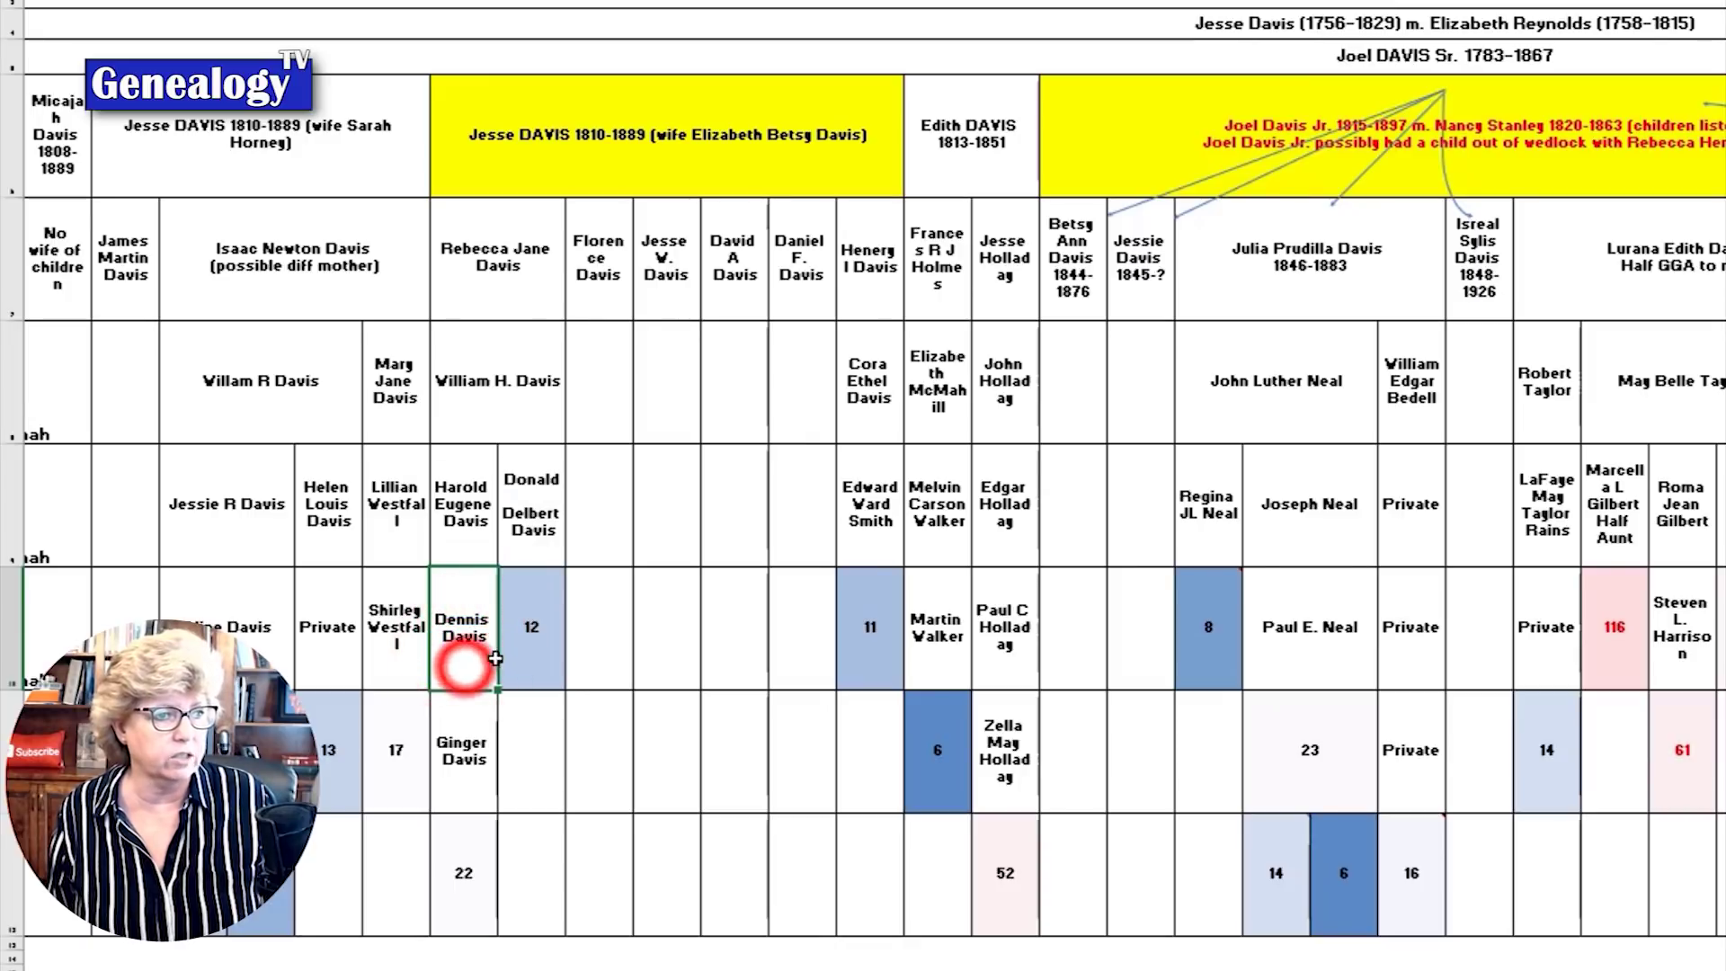
pyautogui.click(544, 495)
pyautogui.click(537, 675)
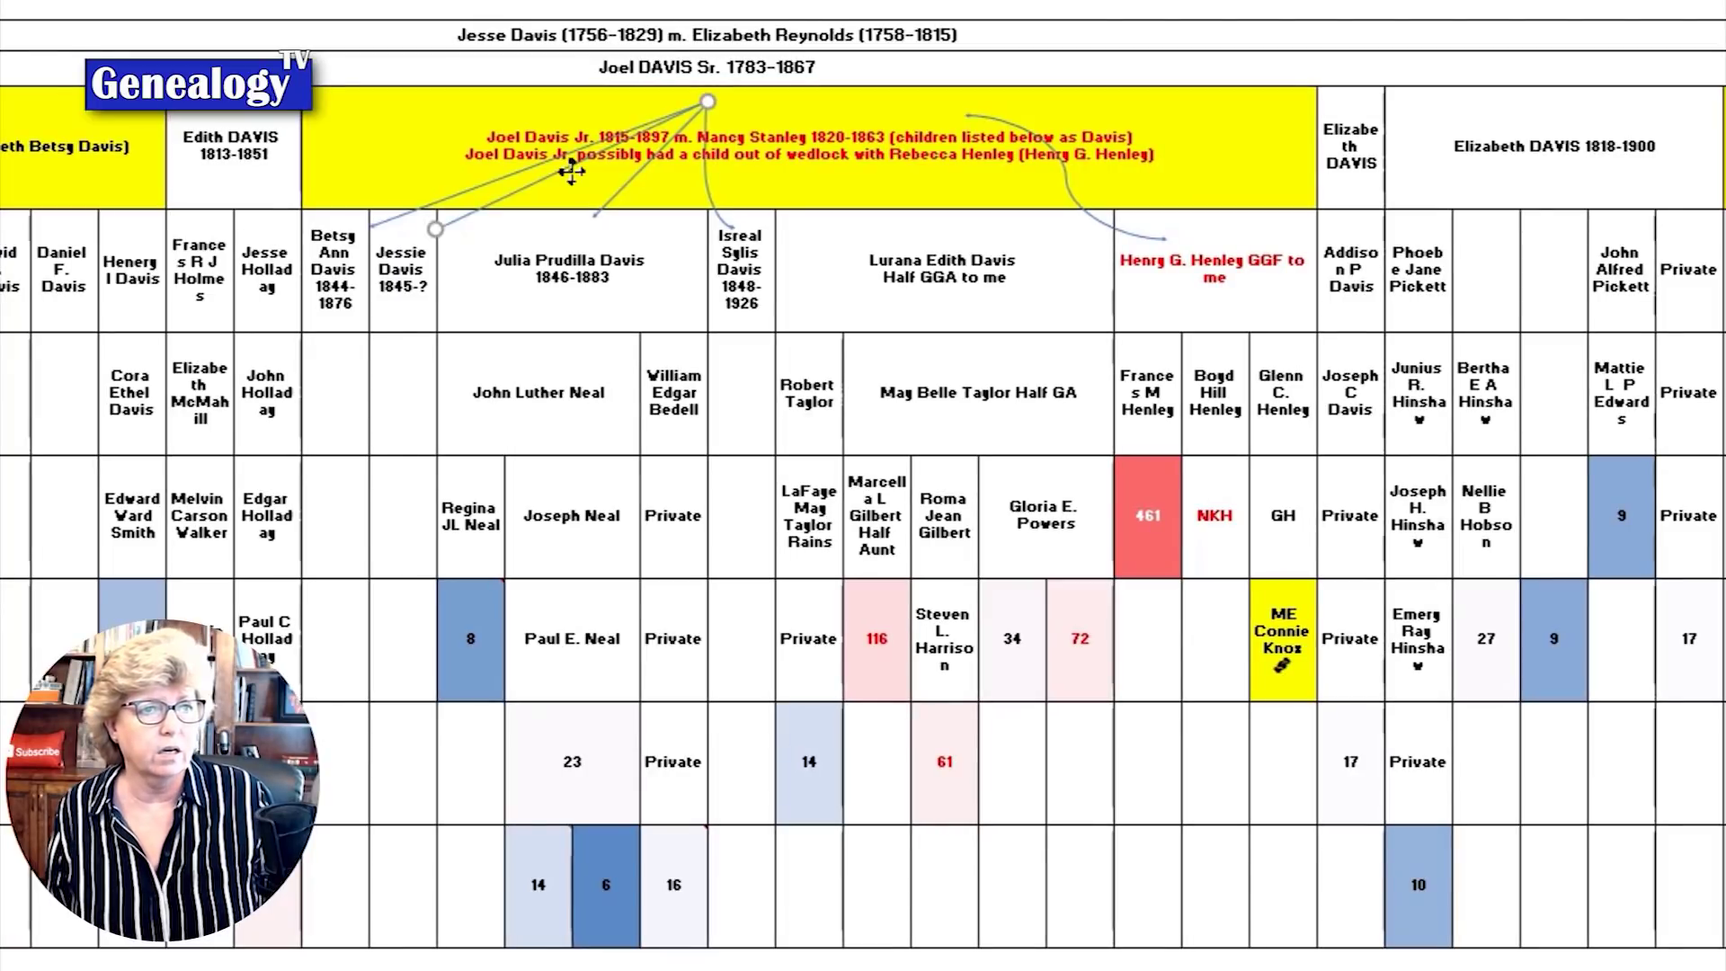
pyautogui.click(736, 131)
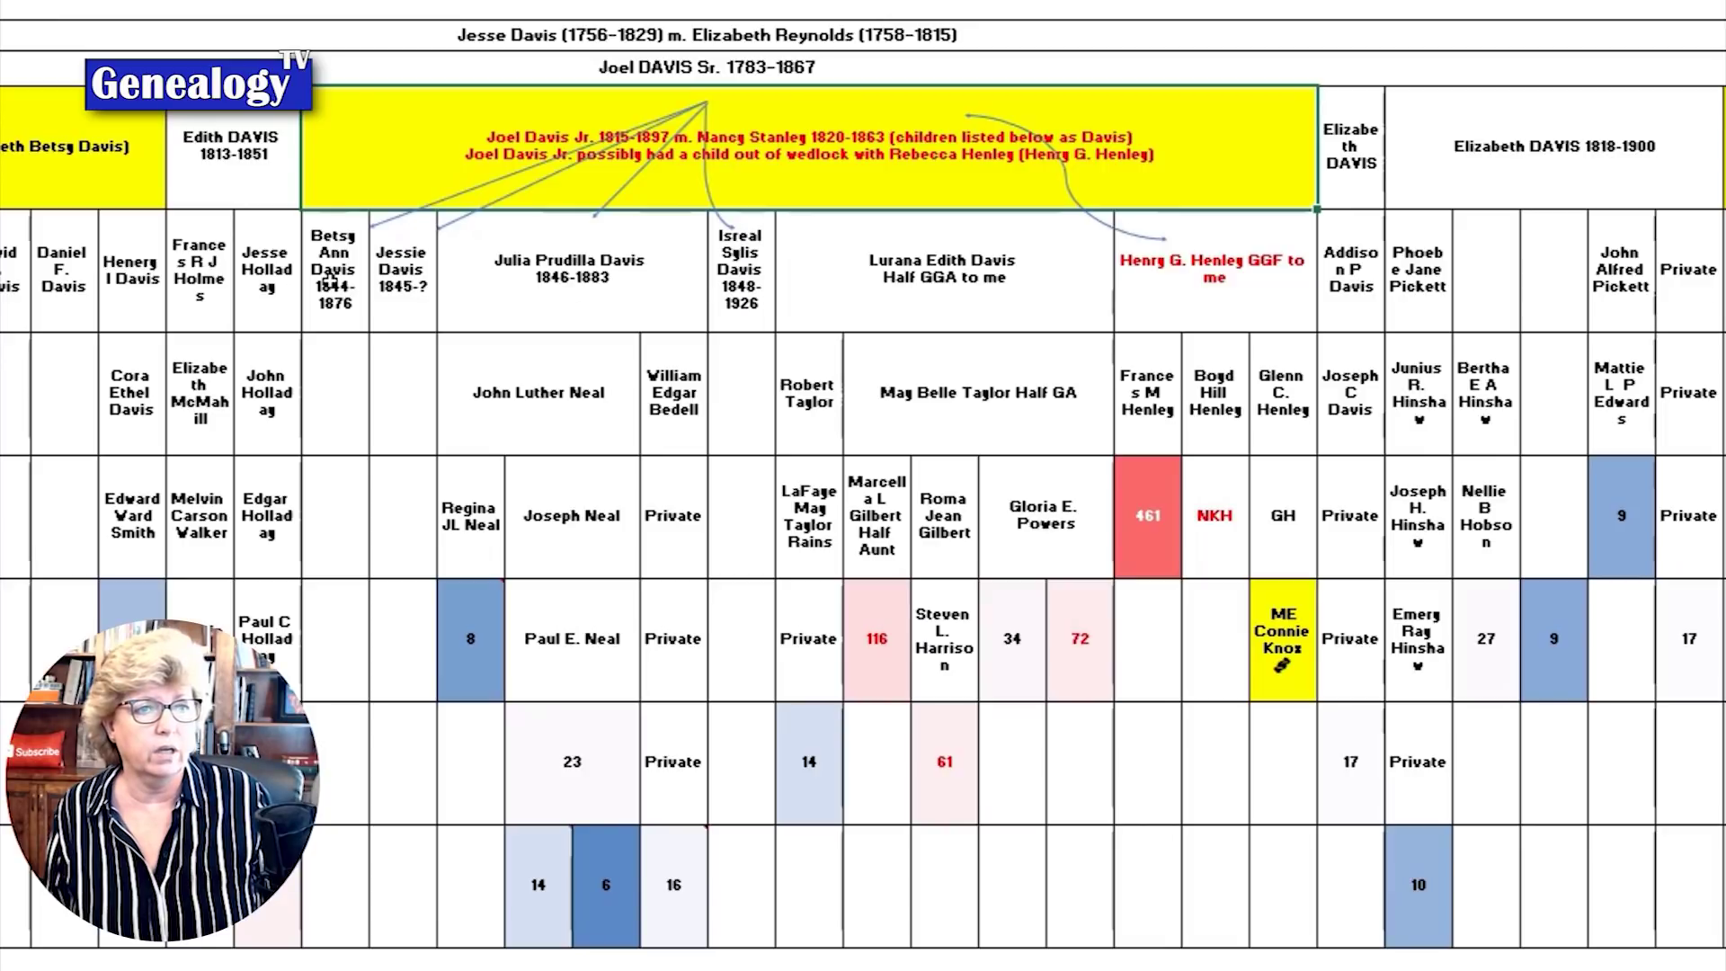
pyautogui.moveTo(330, 282); pyautogui.dragTo(1023, 295)
pyautogui.click(1157, 290)
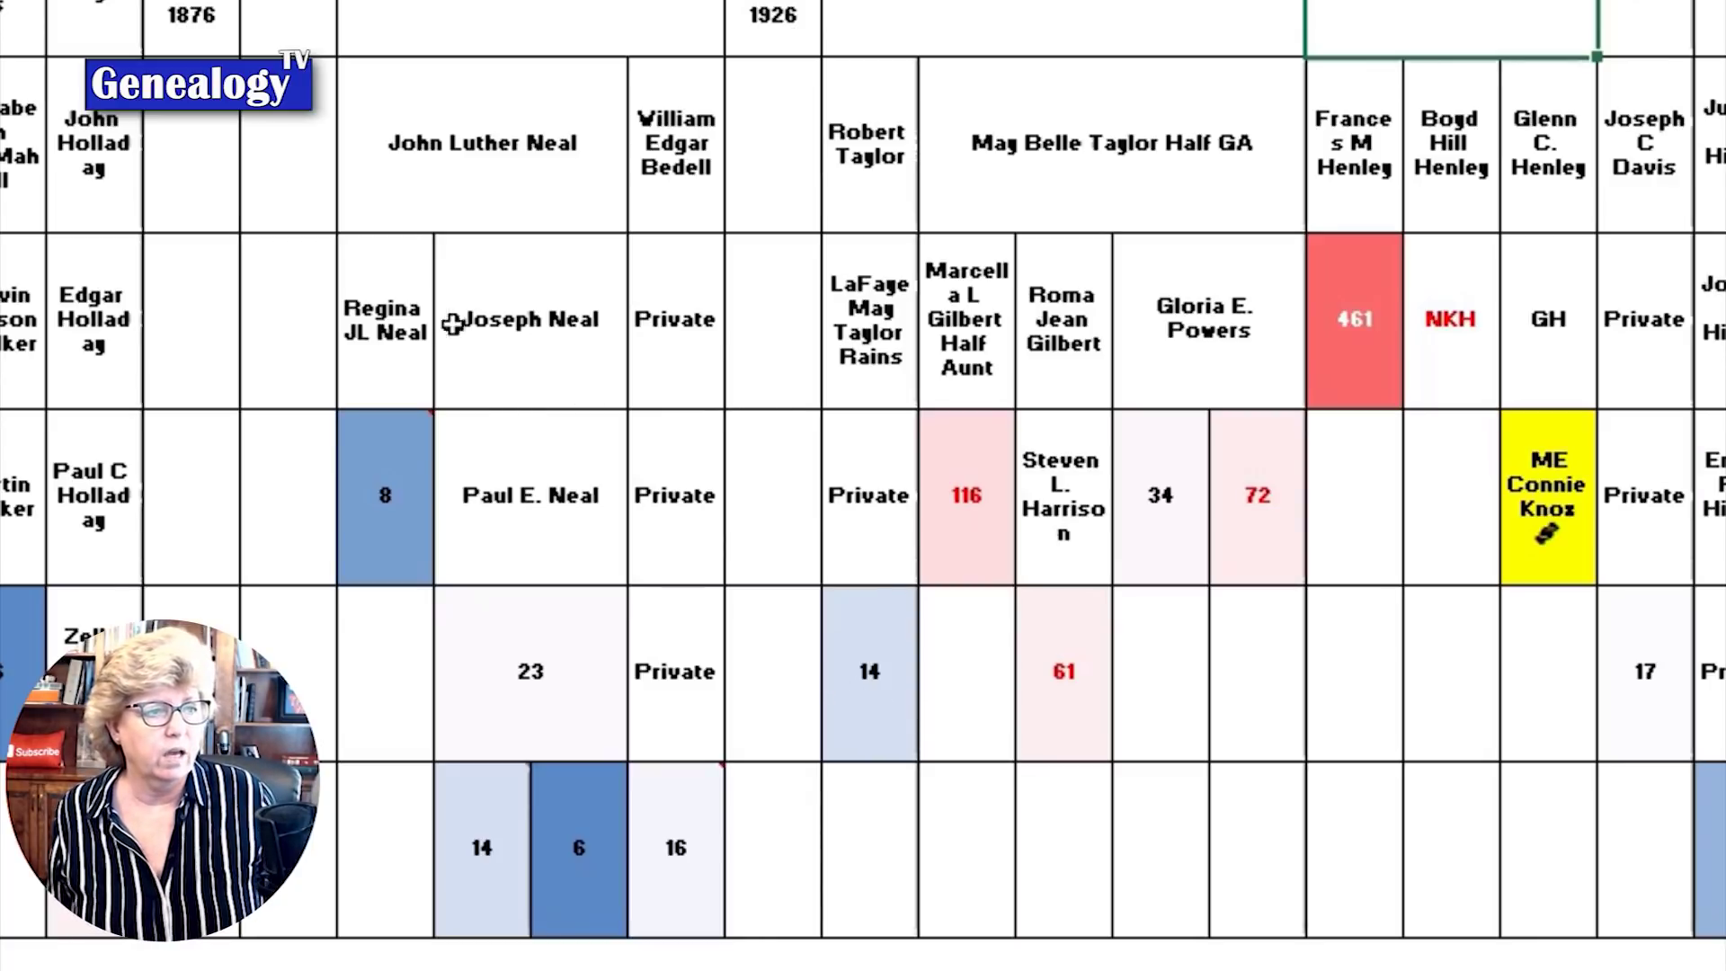
pyautogui.click(380, 332)
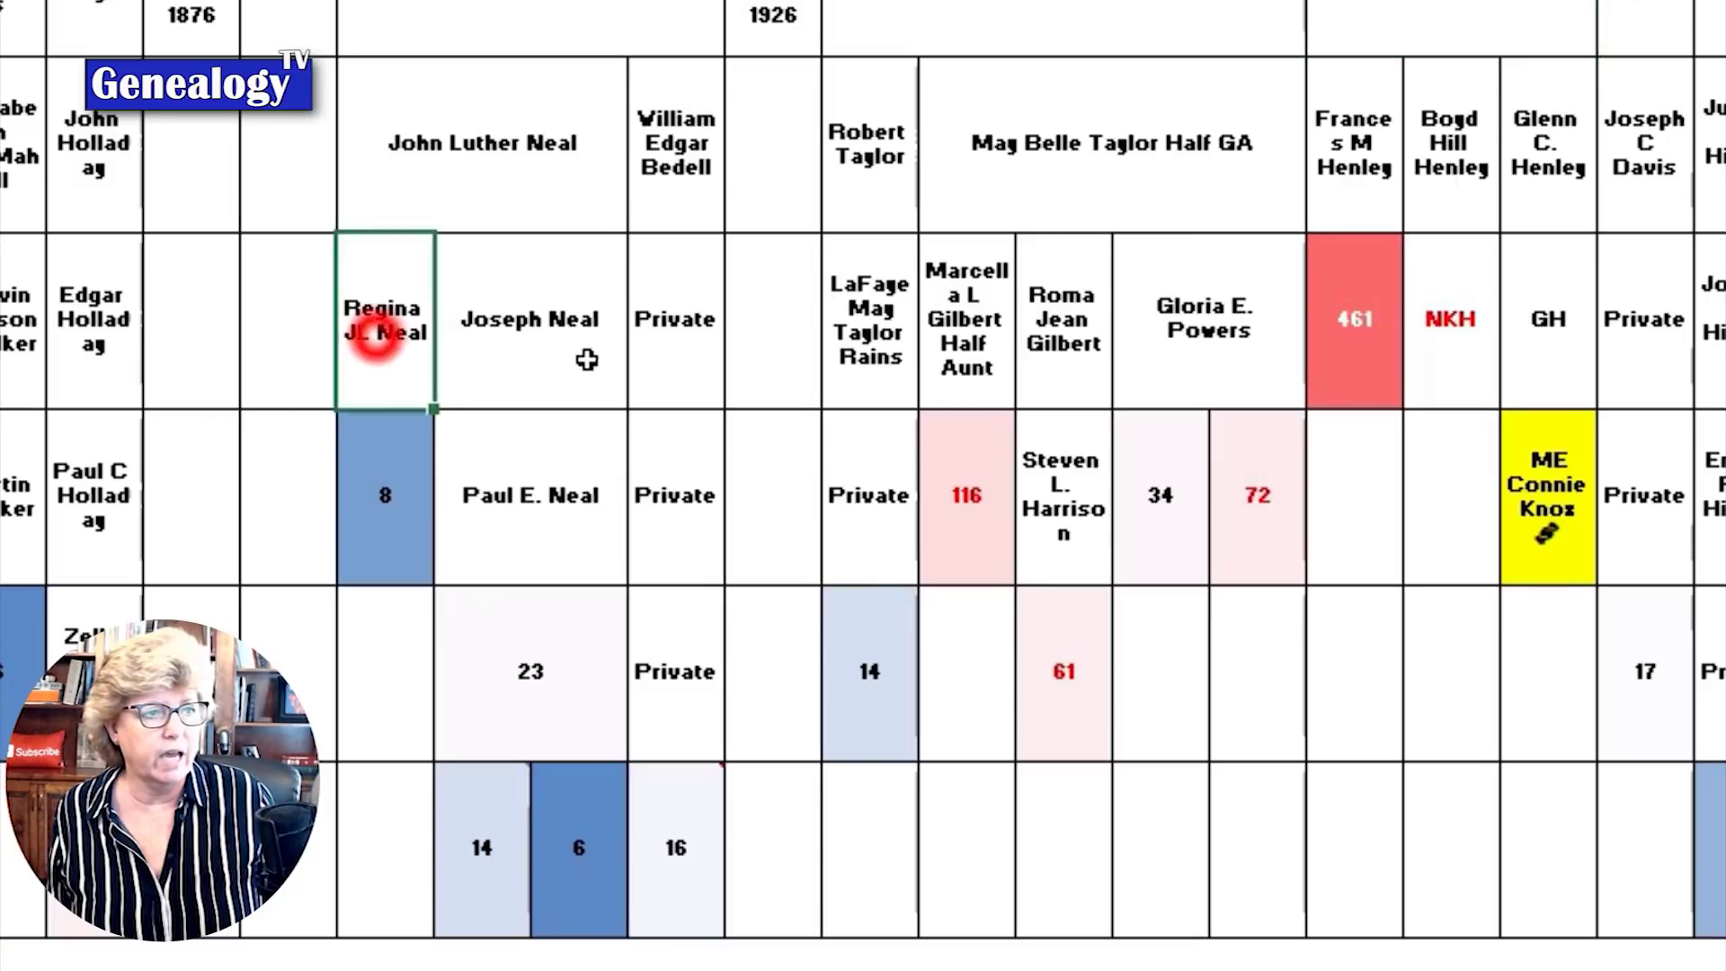
pyautogui.press('Down')
pyautogui.moveTo(487, 814)
pyautogui.click(503, 647)
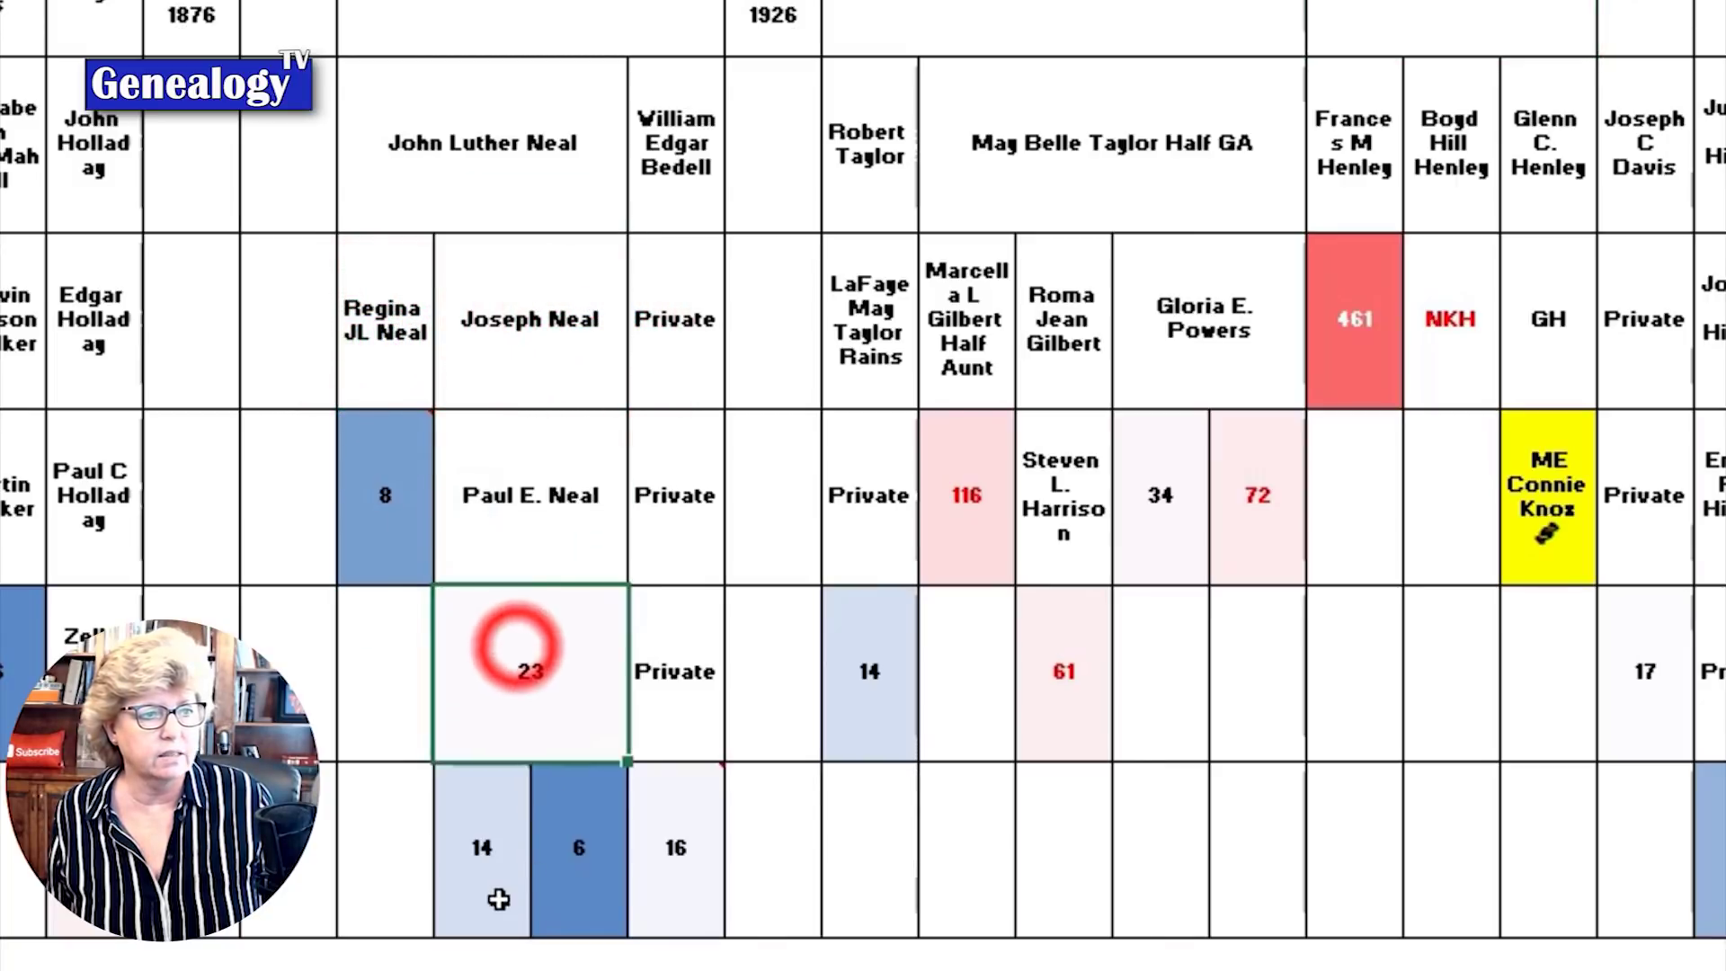
pyautogui.click(869, 665)
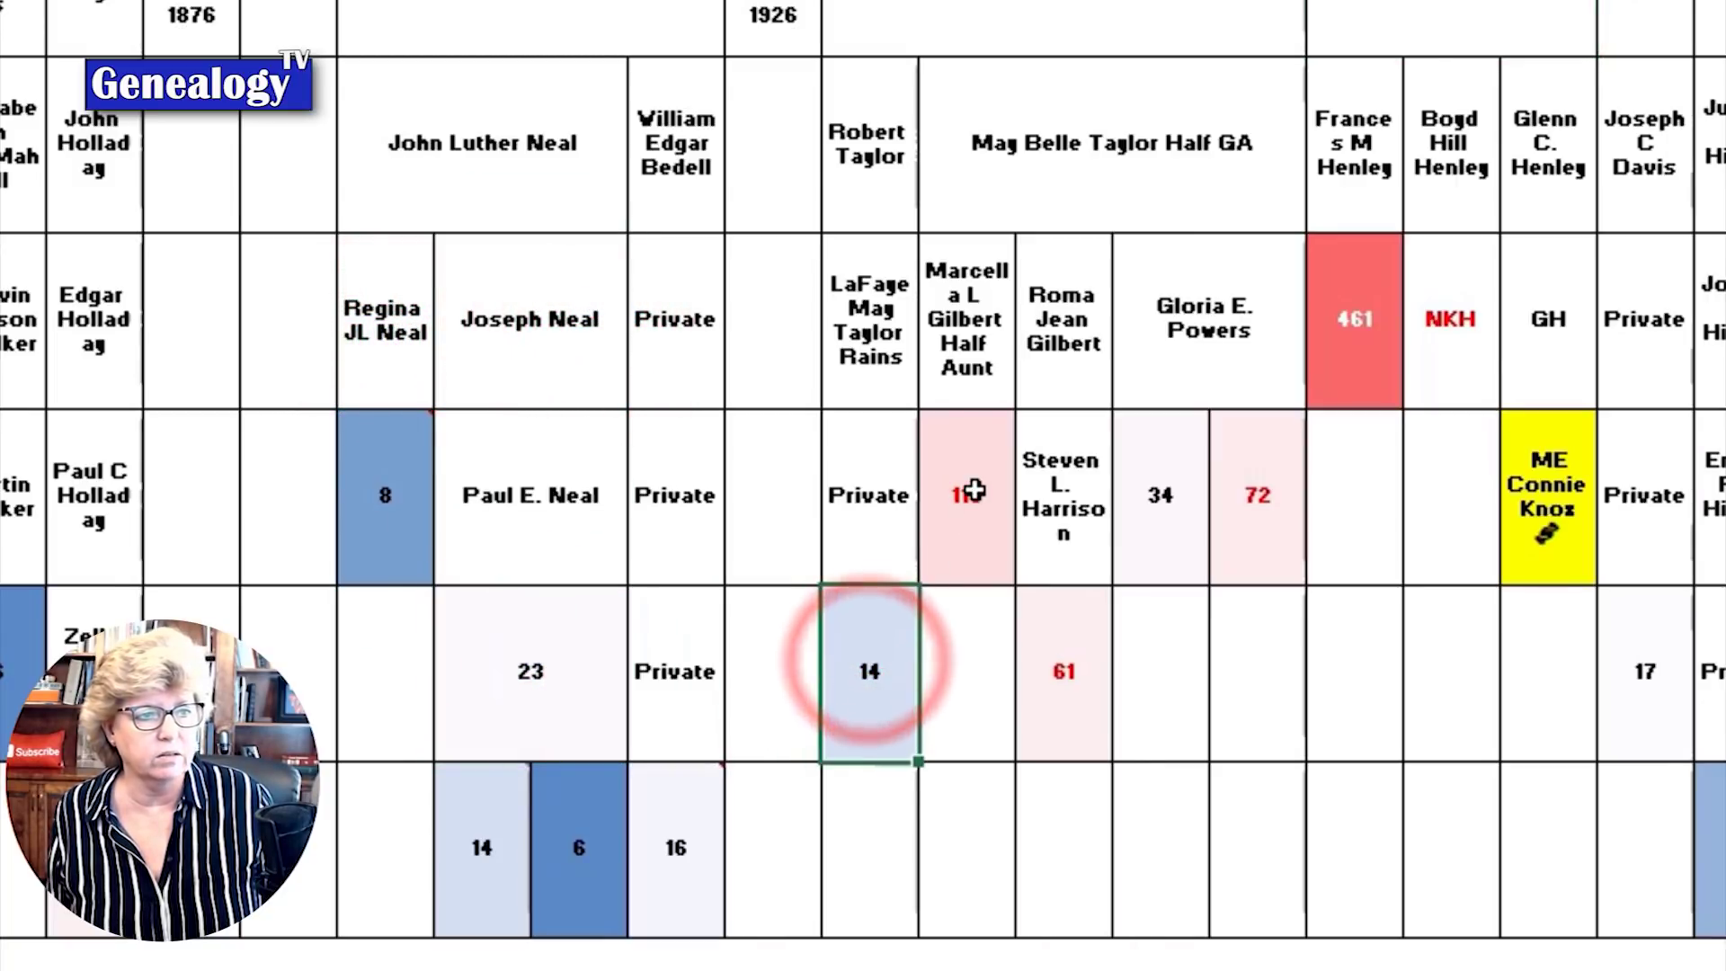
pyautogui.click(975, 490)
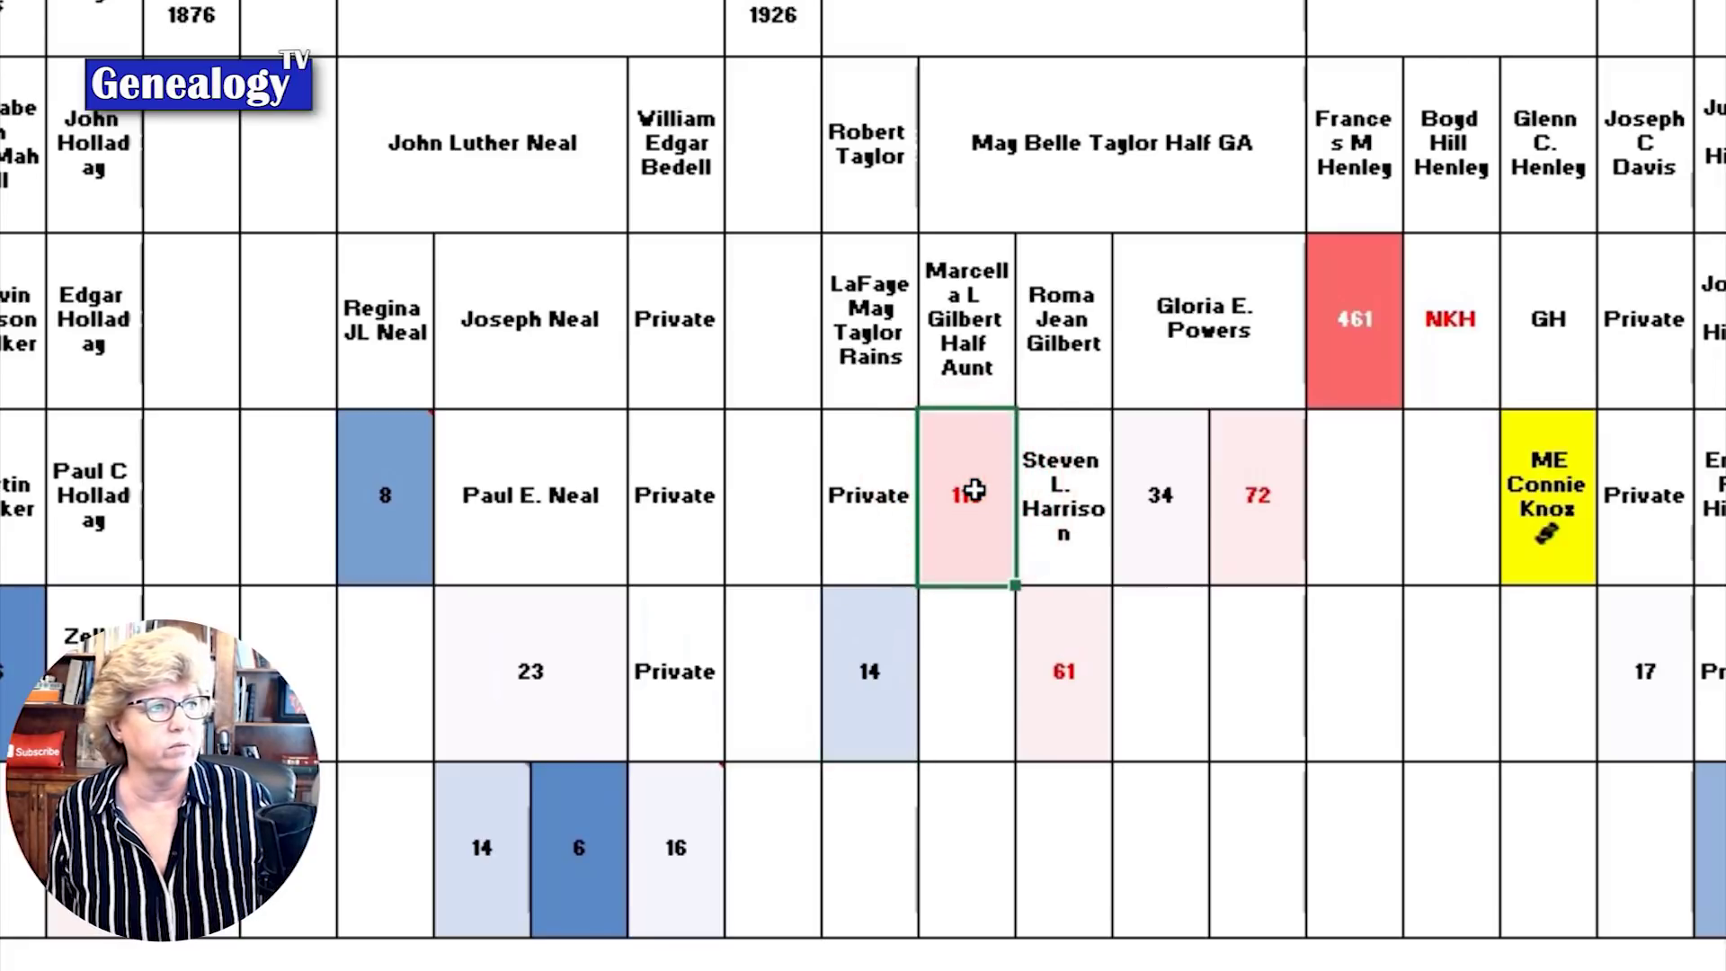
pyautogui.click(1274, 536)
pyautogui.click(1150, 544)
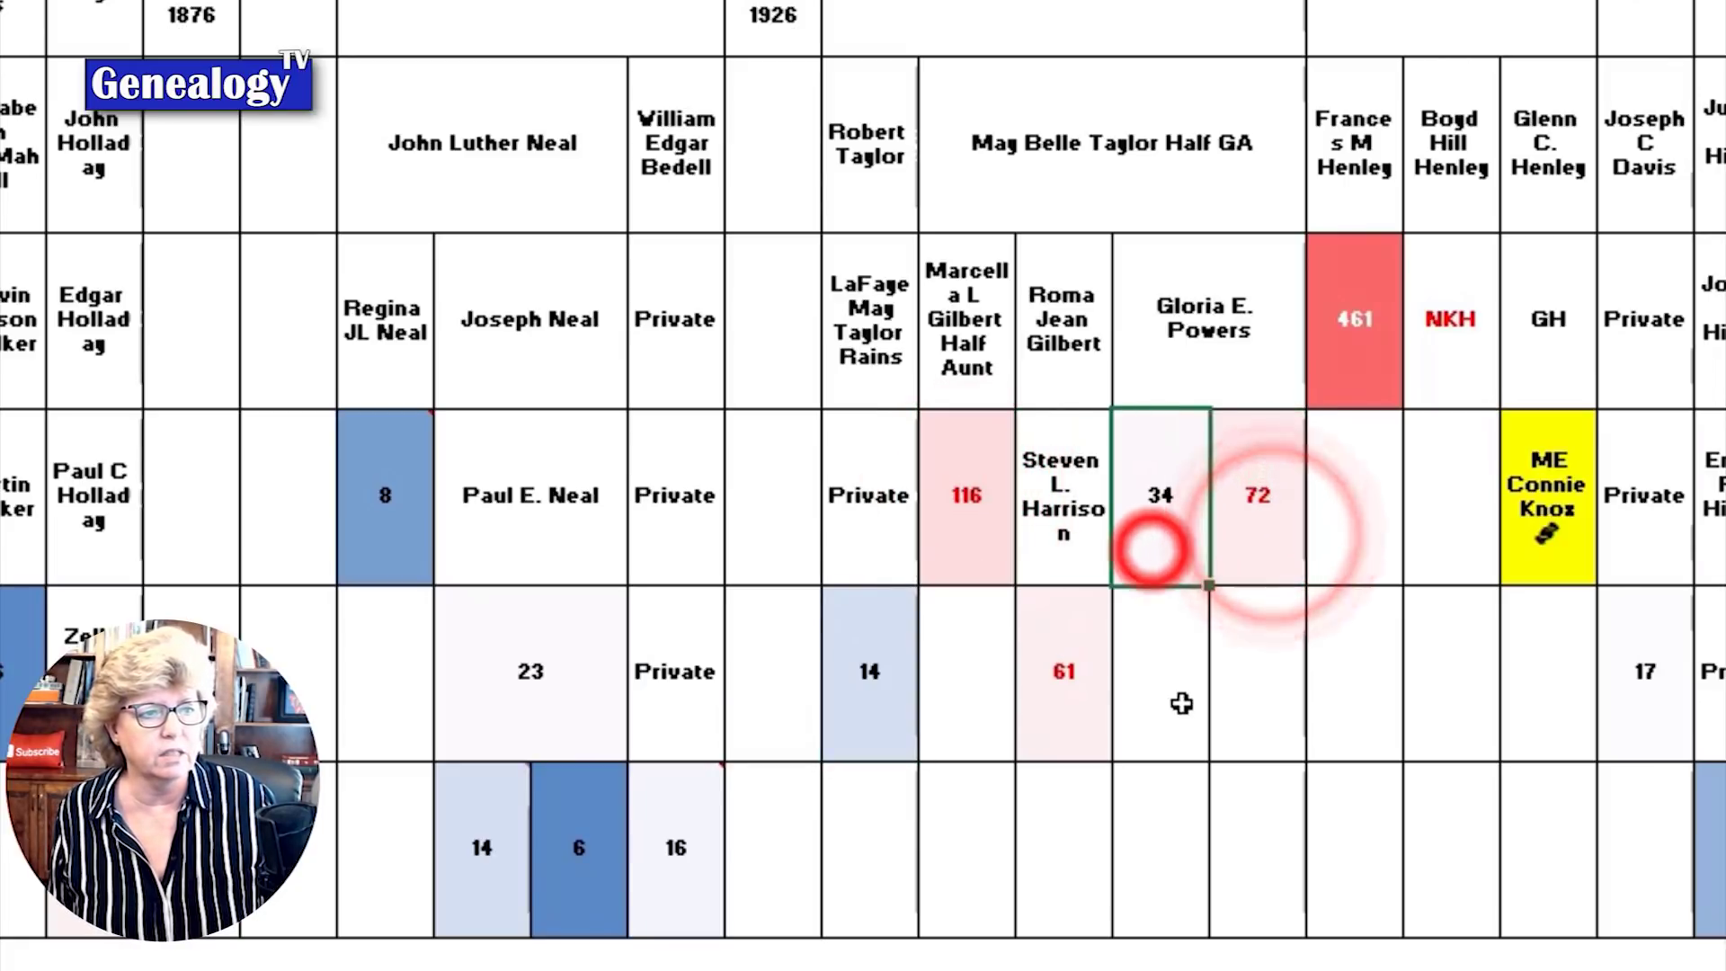
pyautogui.click(1071, 694)
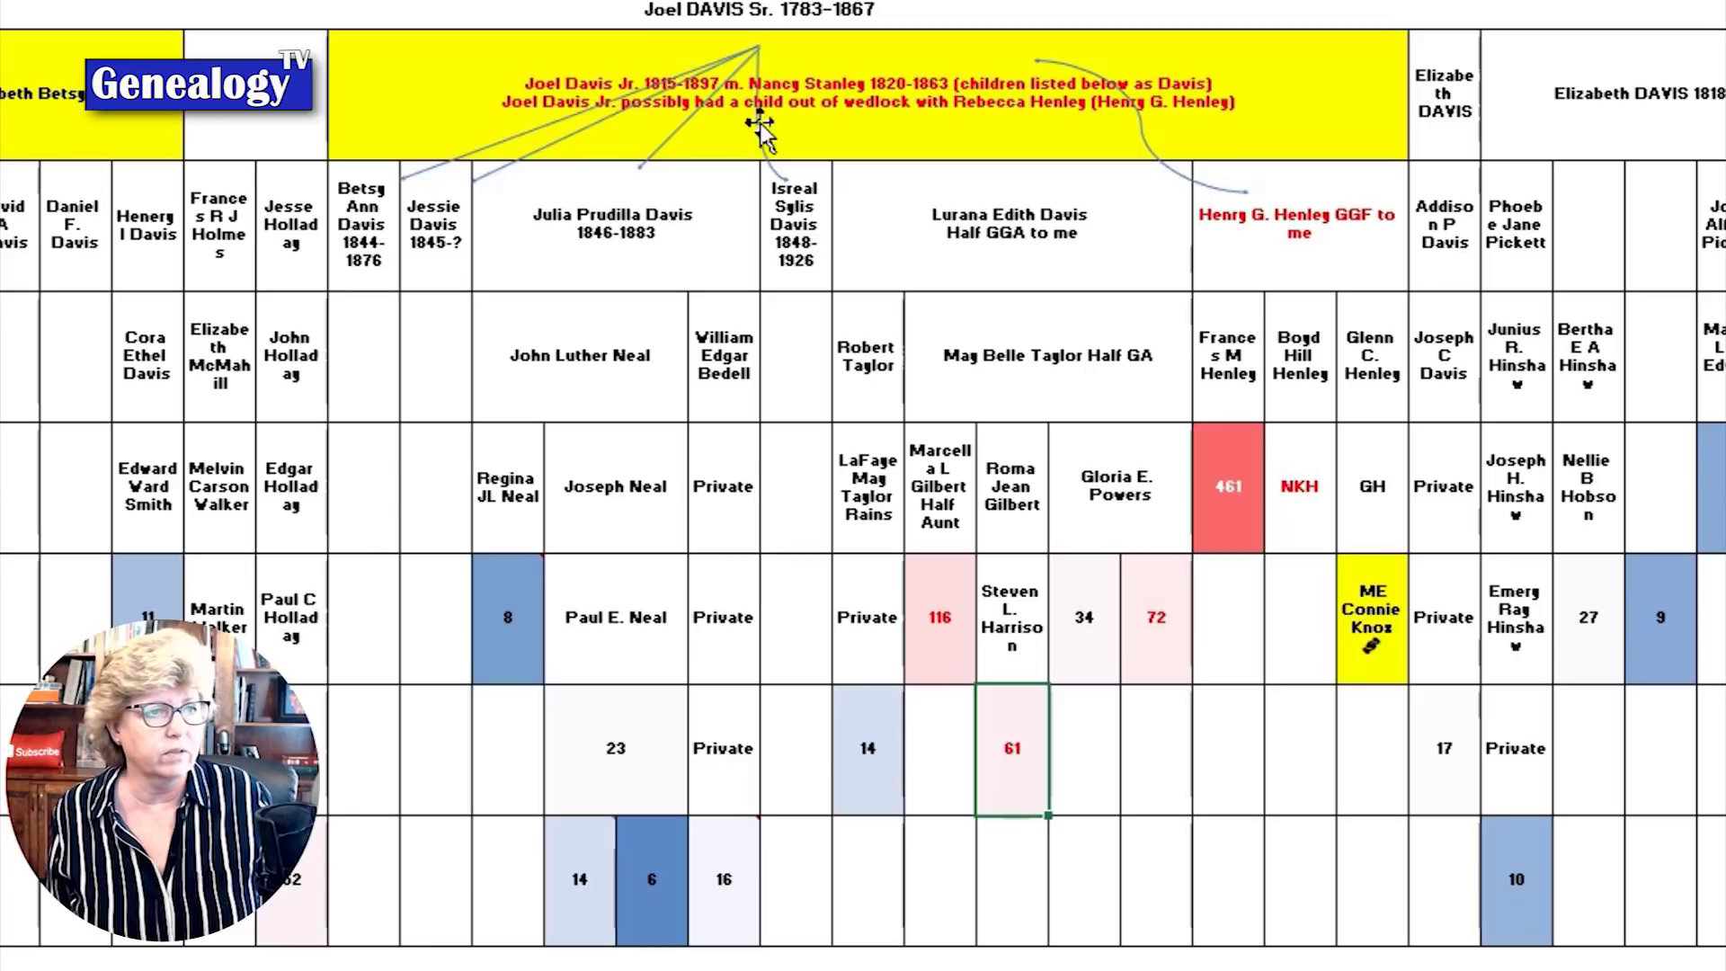
pyautogui.click(912, 107)
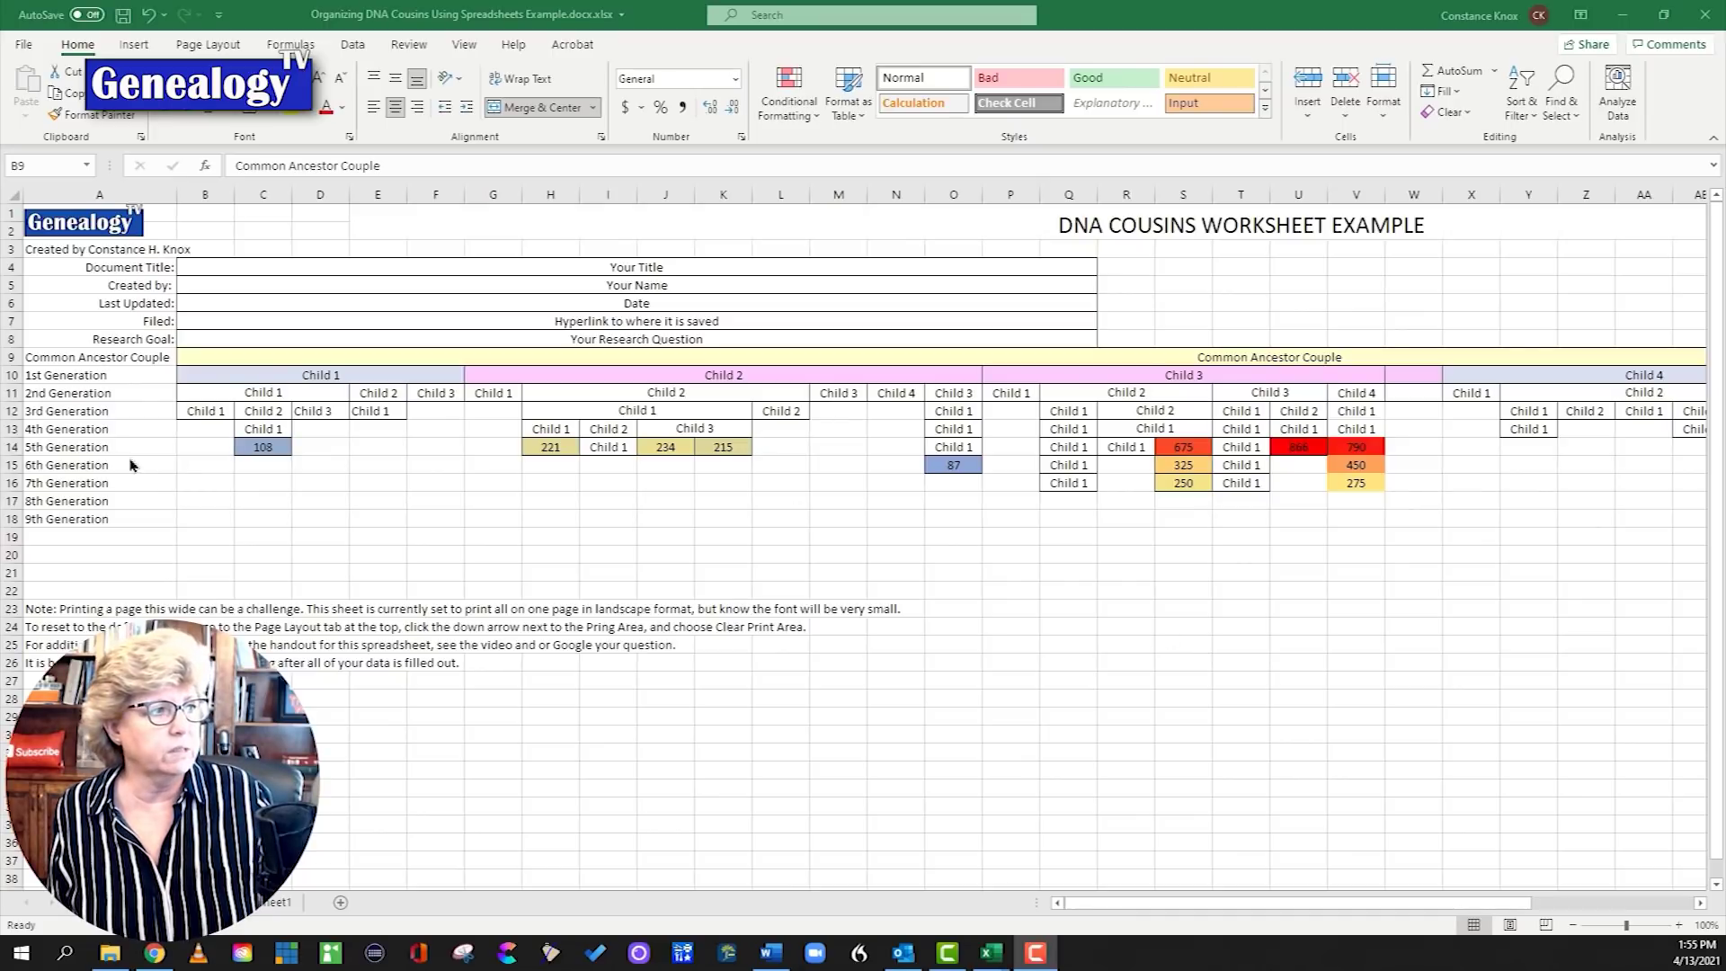
pyautogui.click(300, 381)
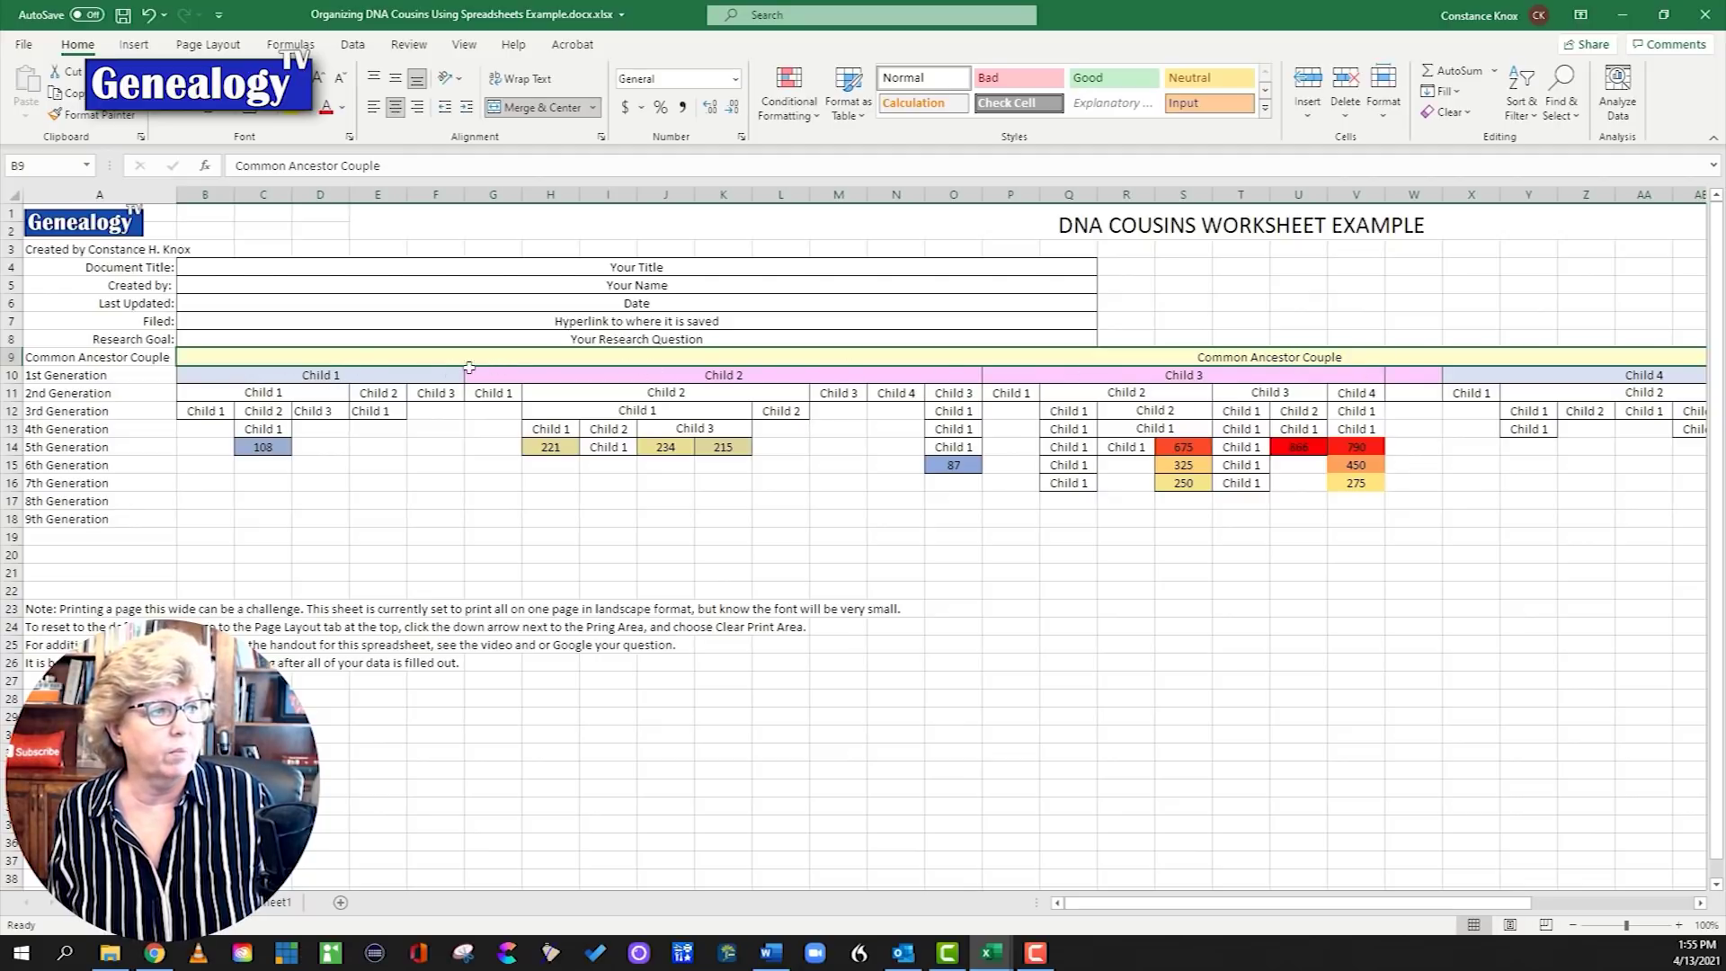
pyautogui.click(398, 380)
pyautogui.click(638, 374)
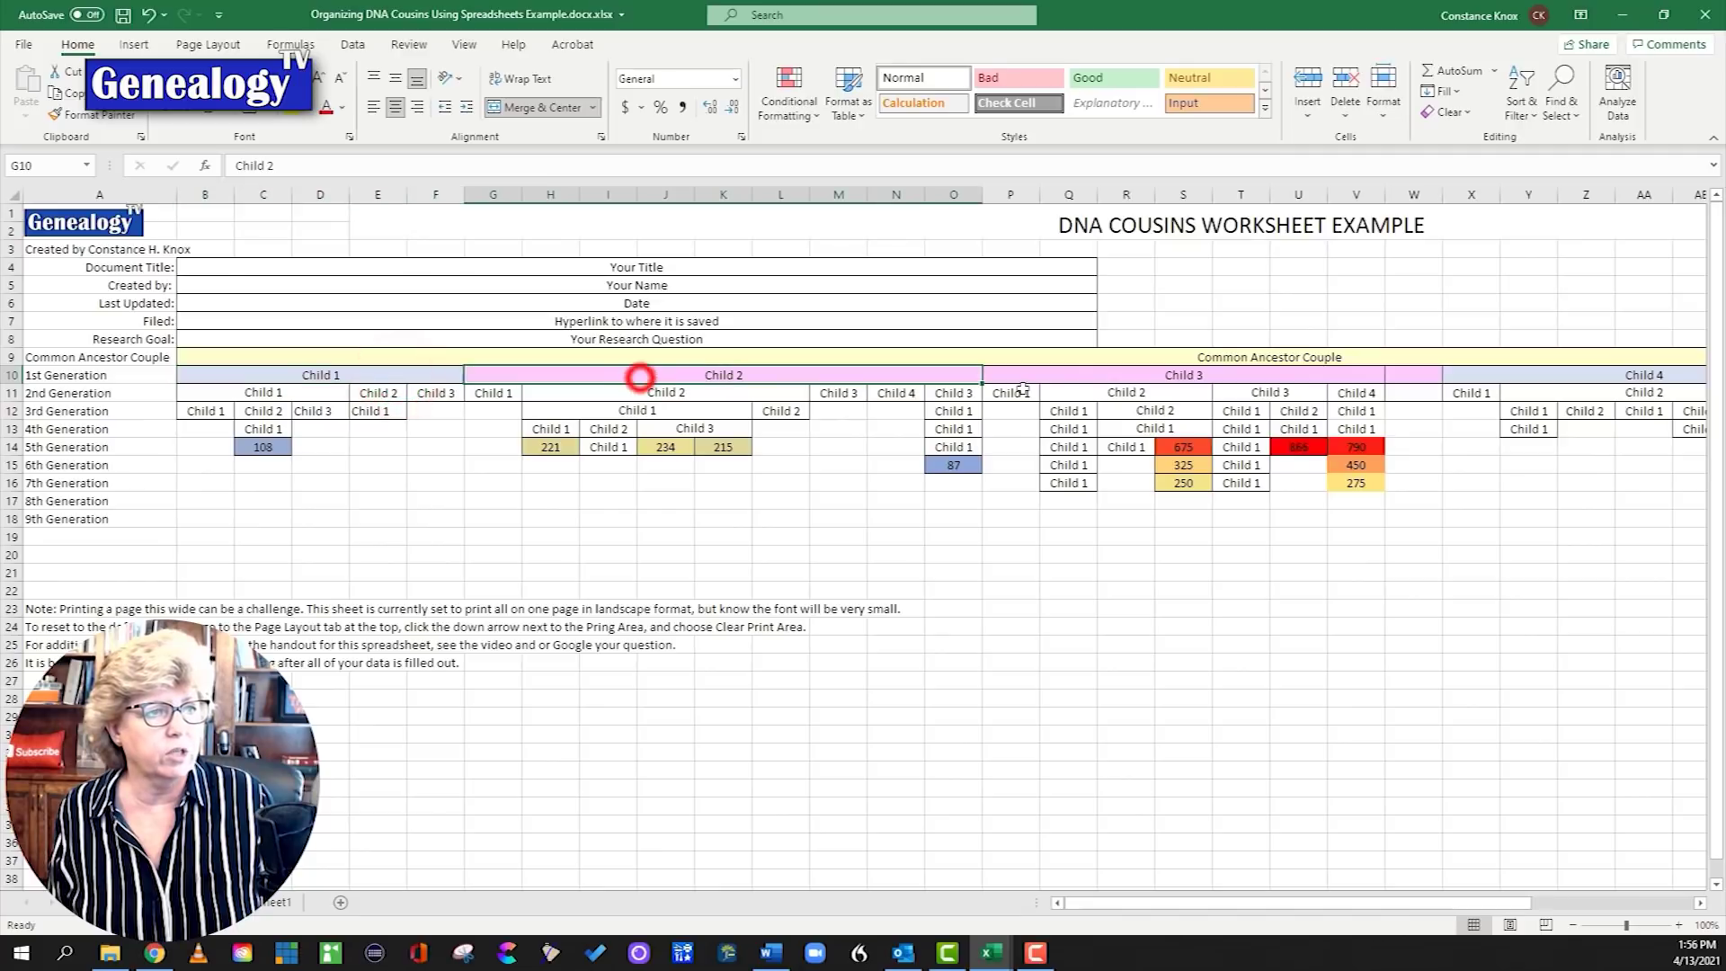
pyautogui.click(1079, 372)
pyautogui.click(1470, 372)
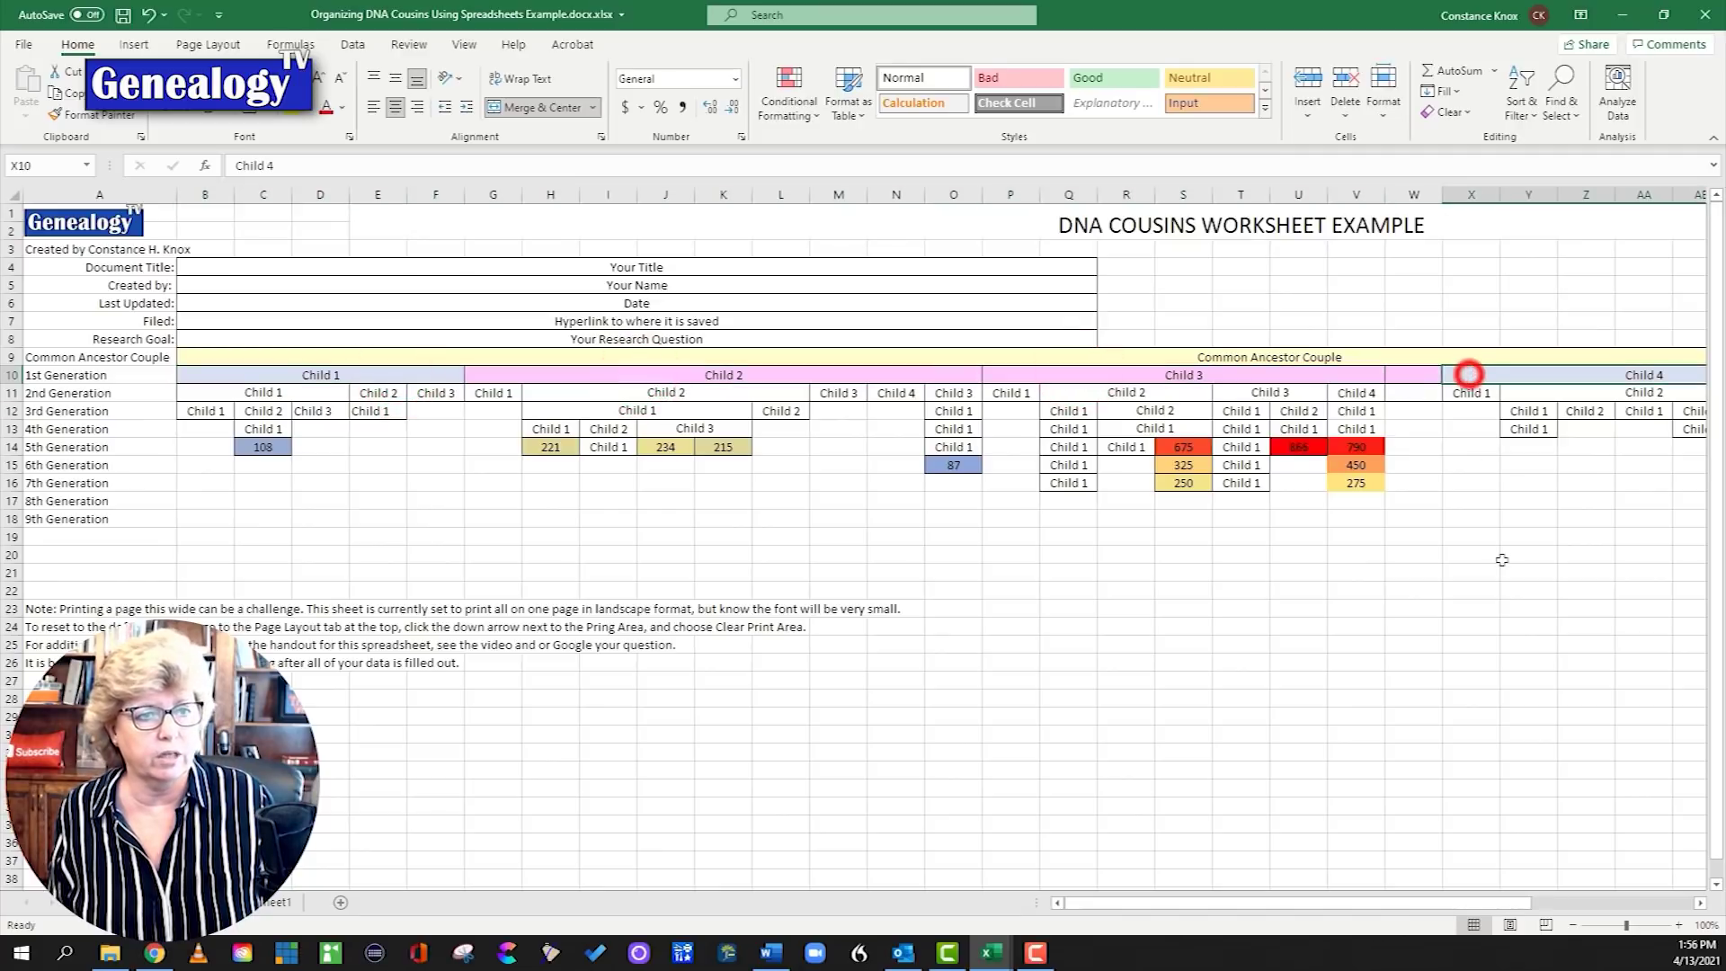
pyautogui.moveTo(1313, 901); pyautogui.dragTo(1528, 887)
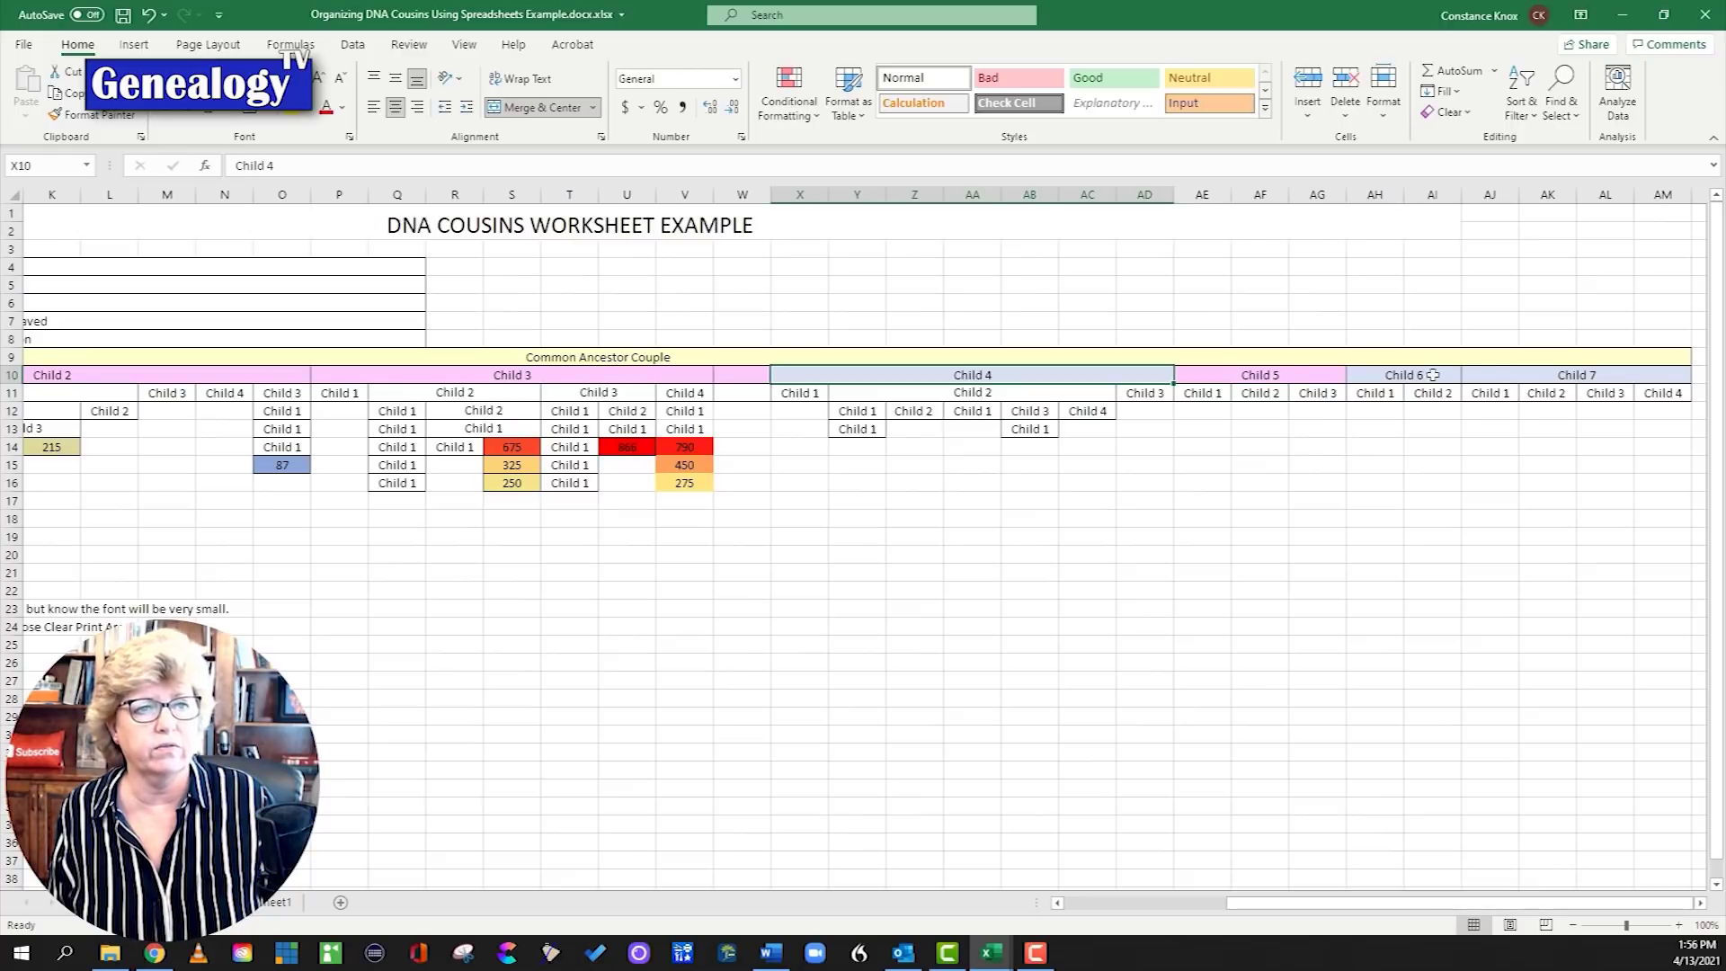
pyautogui.moveTo(1355, 903); pyautogui.dragTo(1194, 903)
pyautogui.click(701, 375)
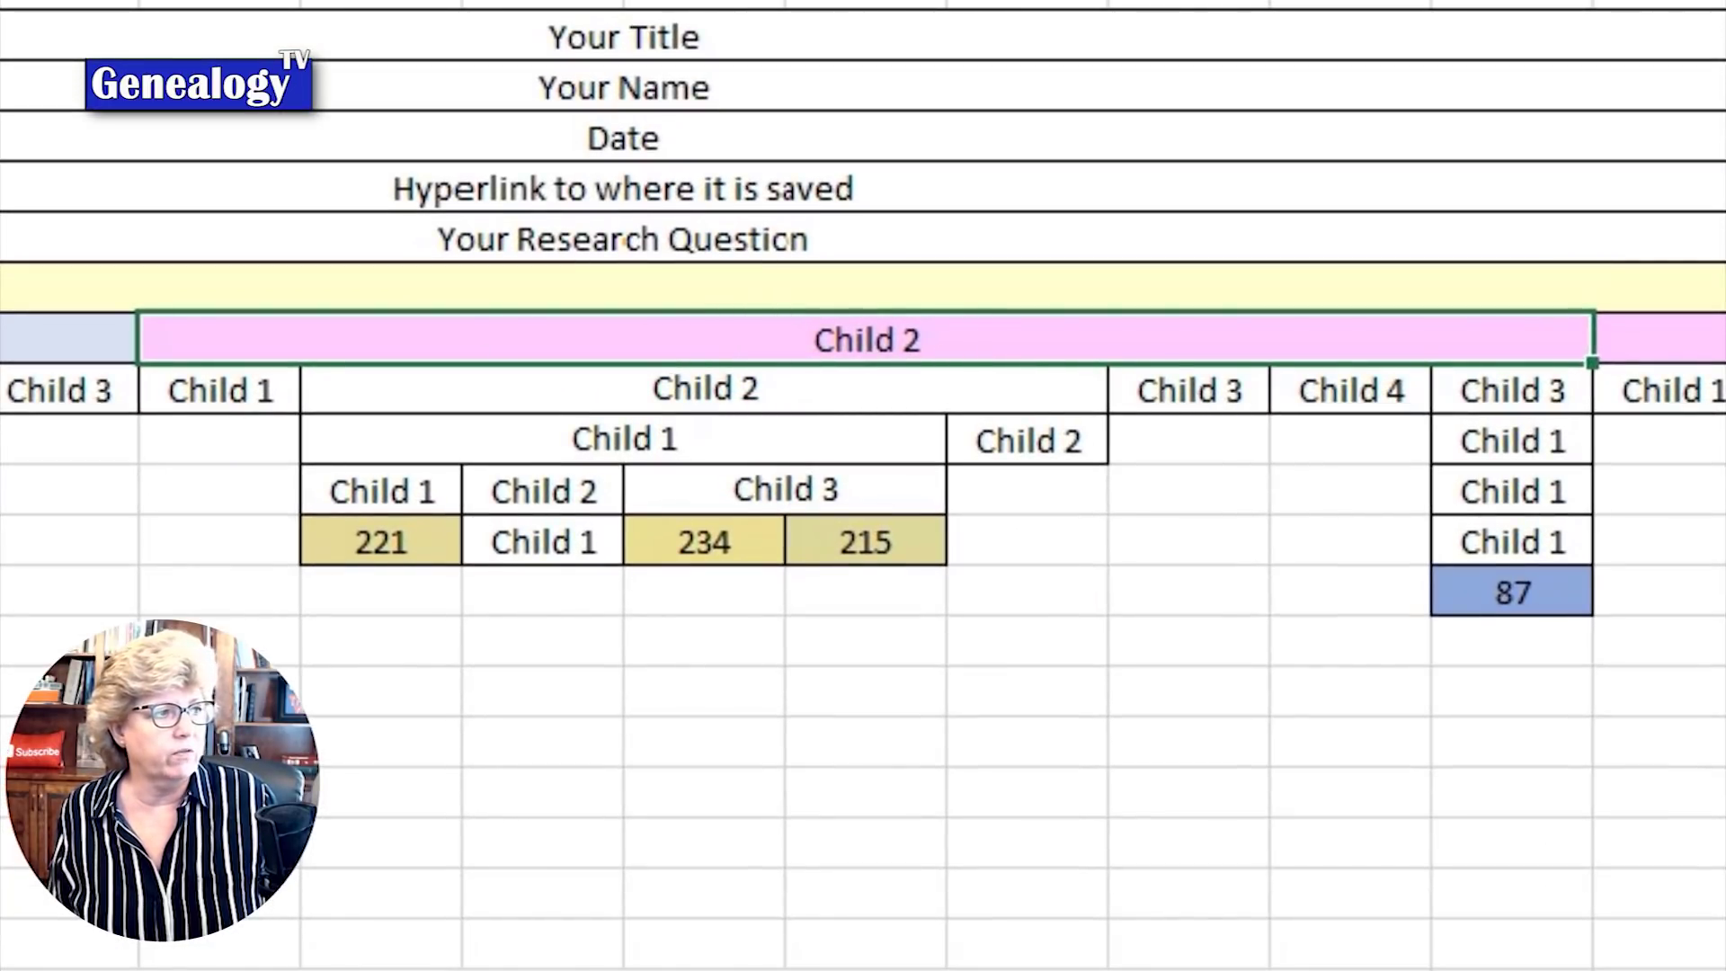
# Step: Rename the second Child 3 heading to Child 5
pyautogui.click(212, 389)
pyautogui.click(451, 396)
pyautogui.click(1199, 401)
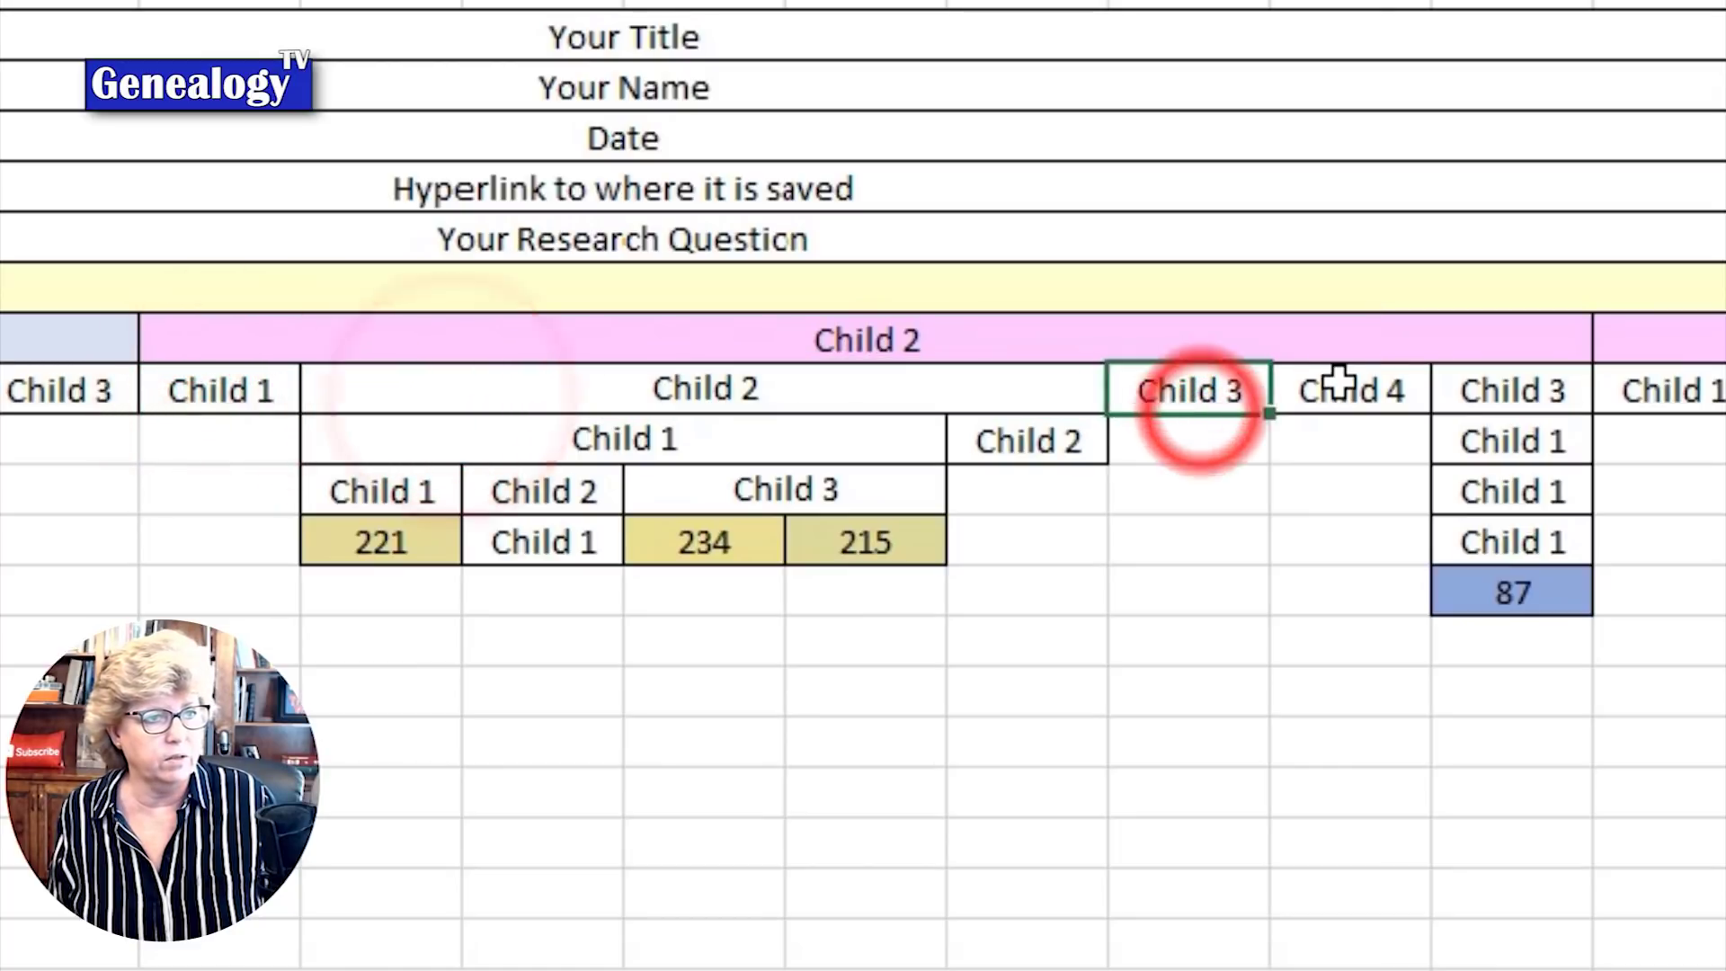
pyautogui.click(1337, 393)
pyautogui.press('Right')
pyautogui.write('Chil')
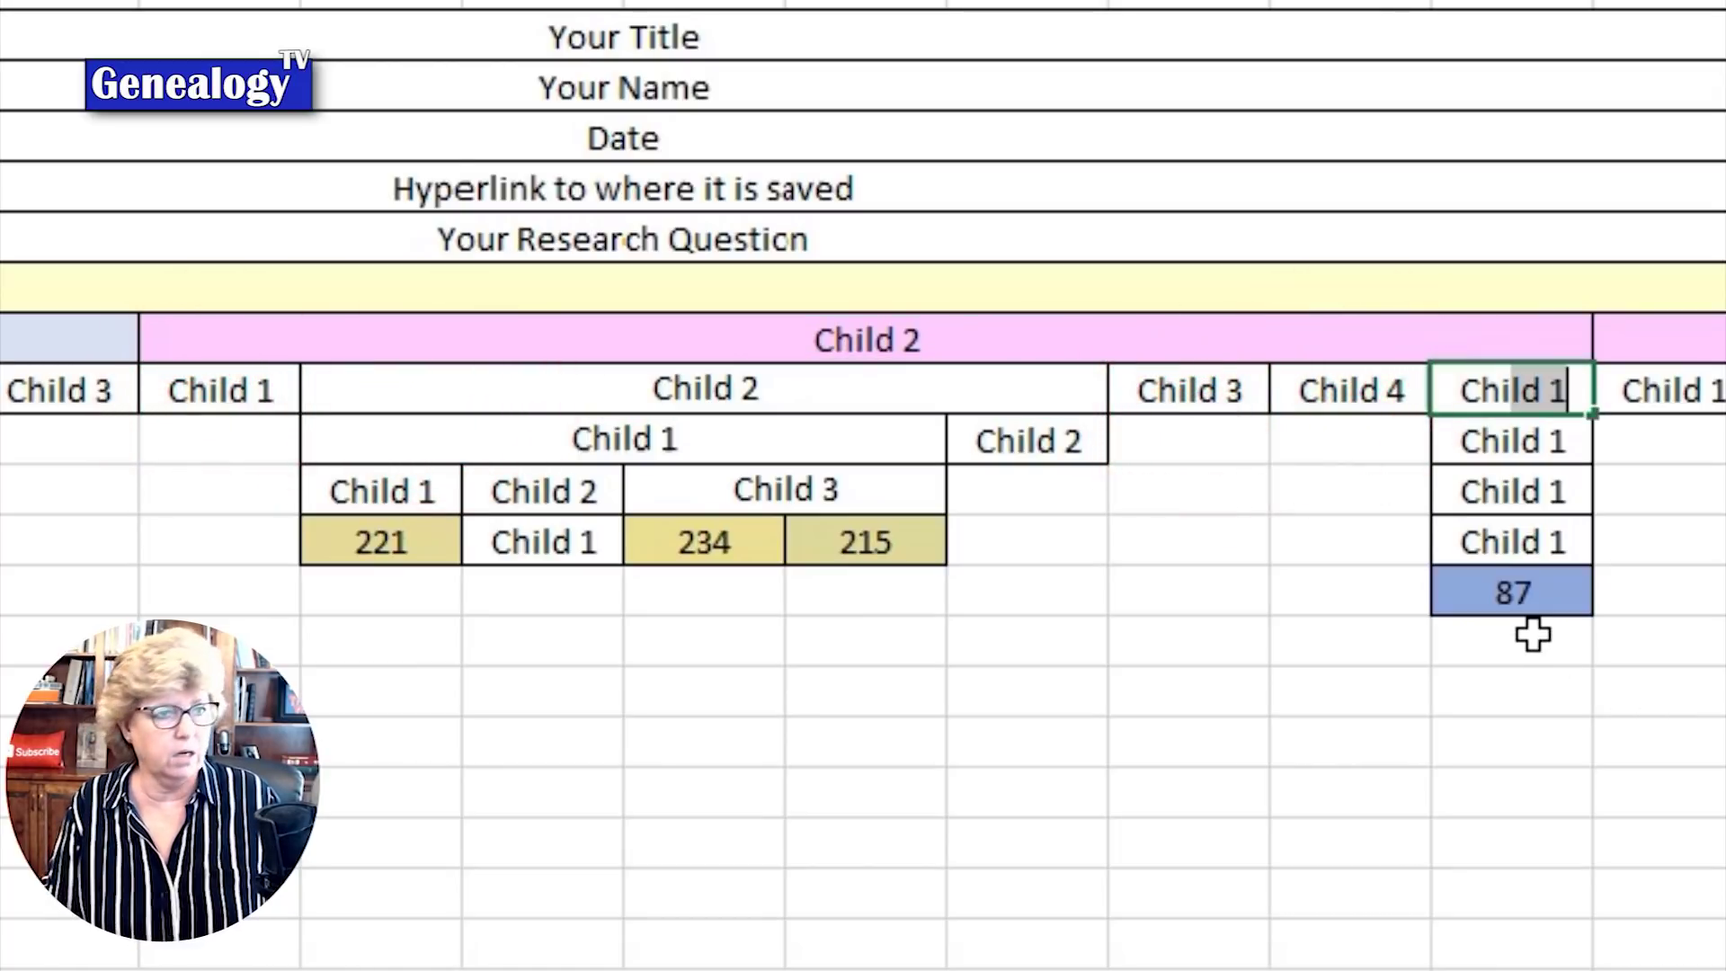
pyautogui.write('d ')
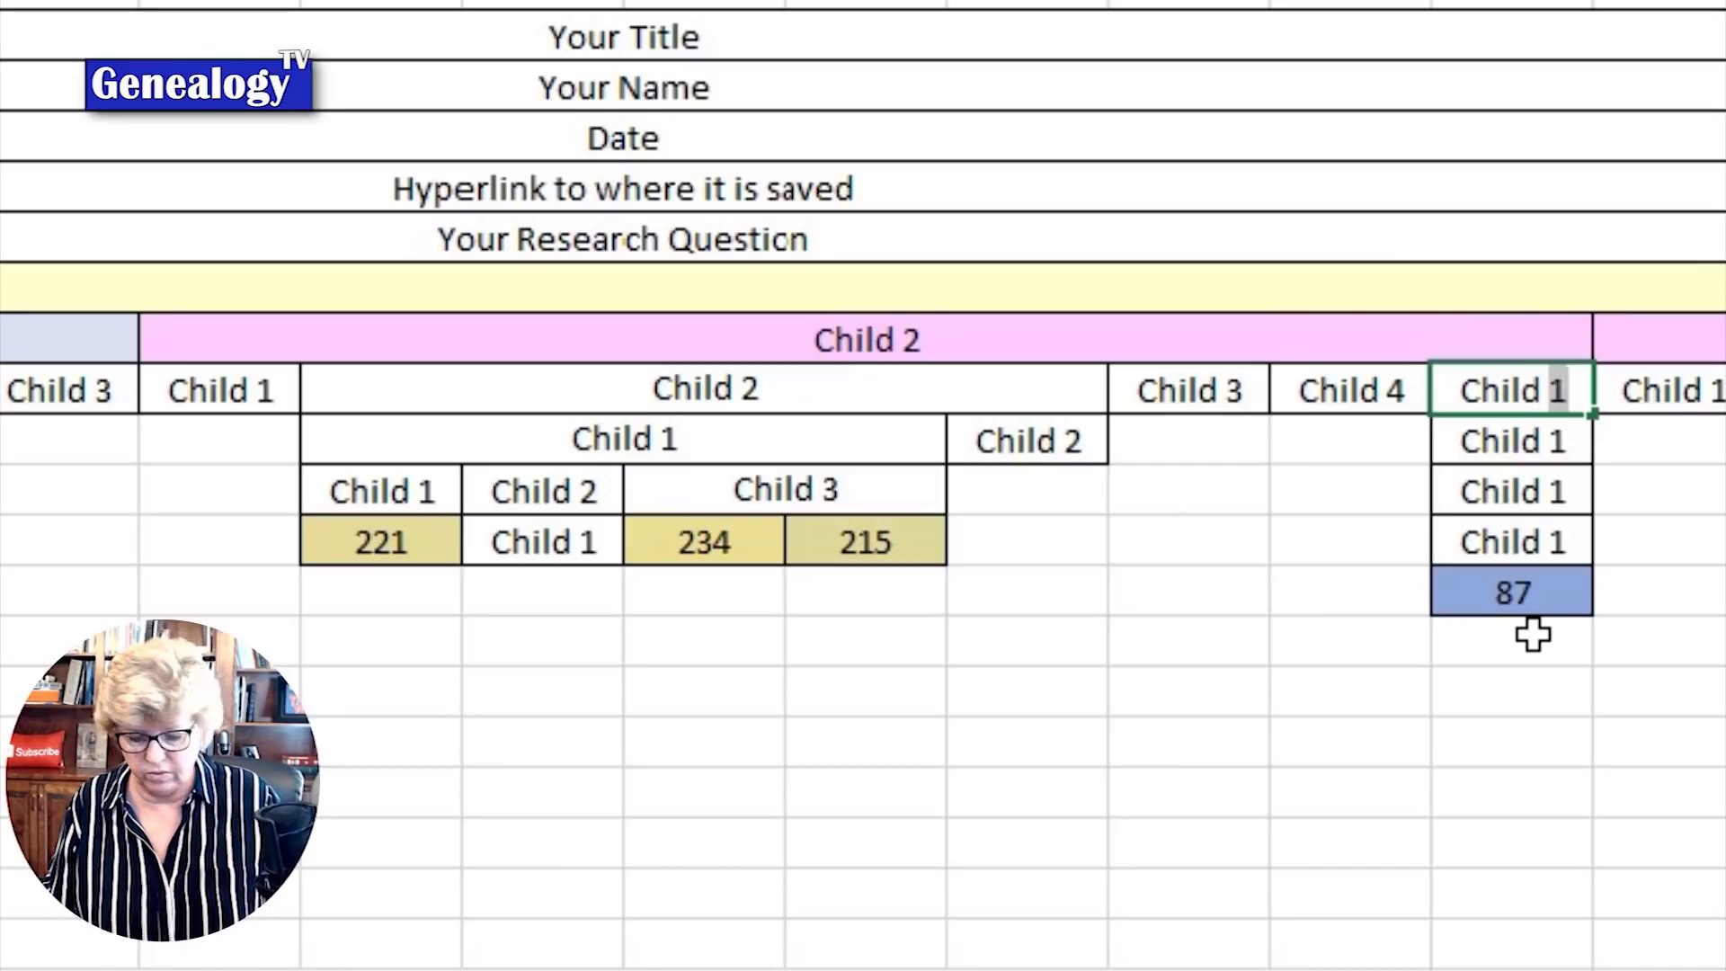
pyautogui.write('5')
pyautogui.press('Return')
pyautogui.click(1195, 688)
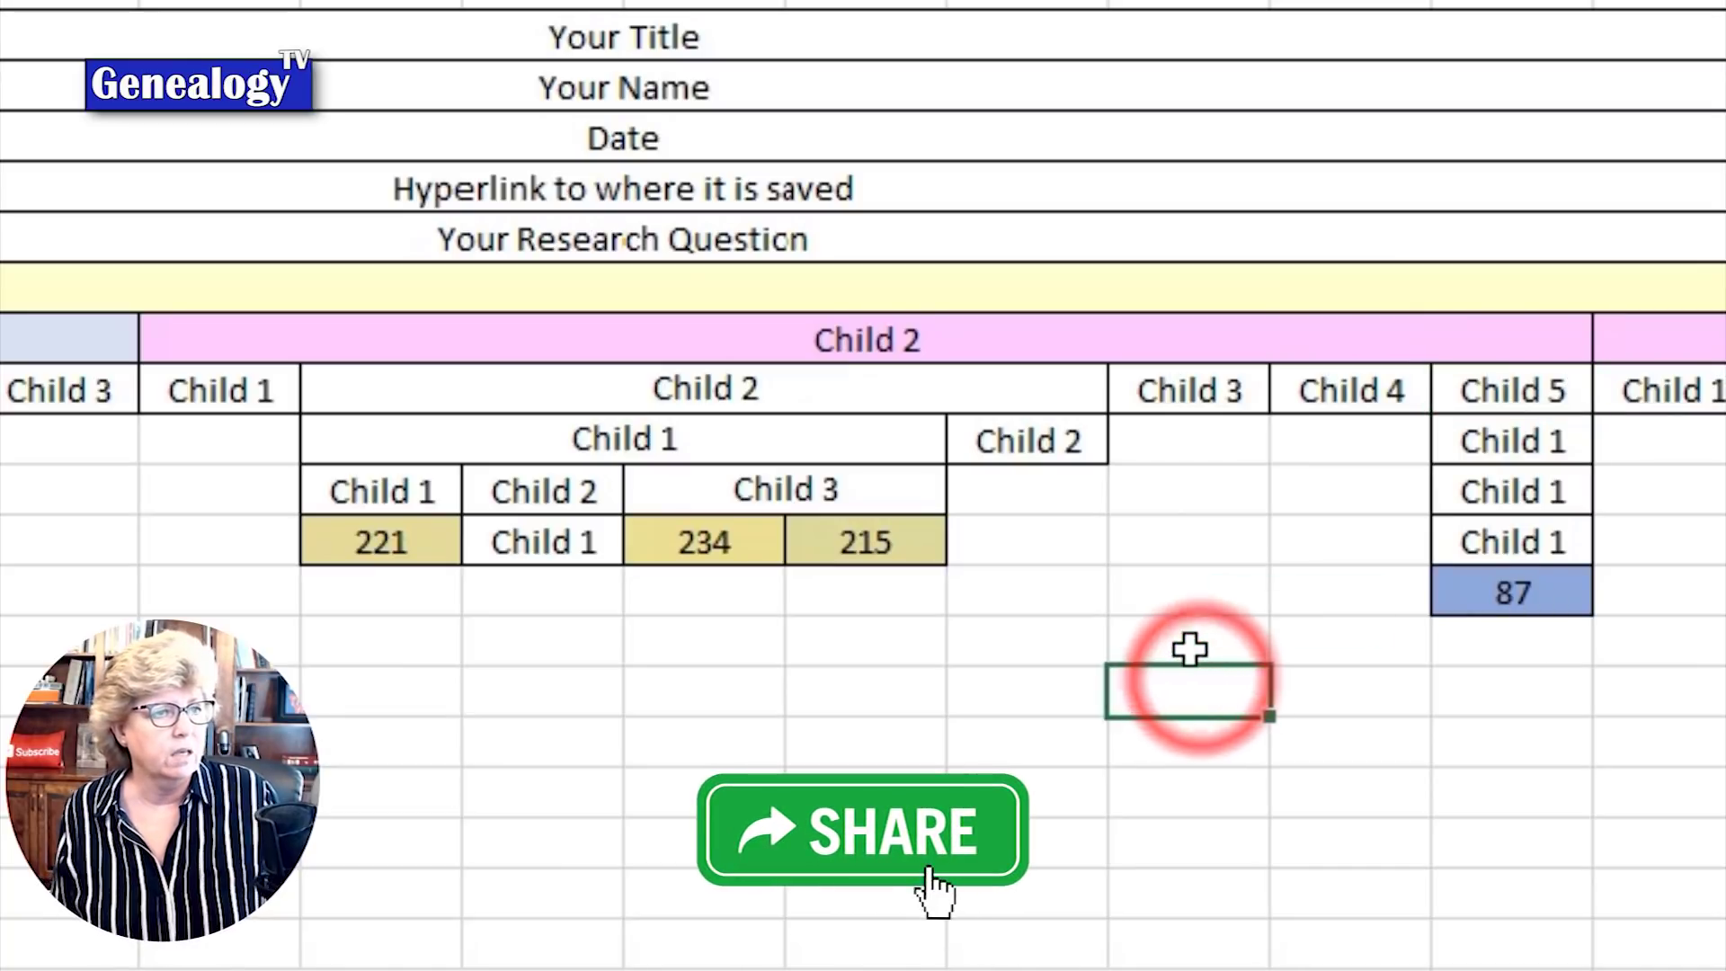
# Step: Select the sample block B11:U15 and clear all its example headings and cM values
pyautogui.click(419, 395)
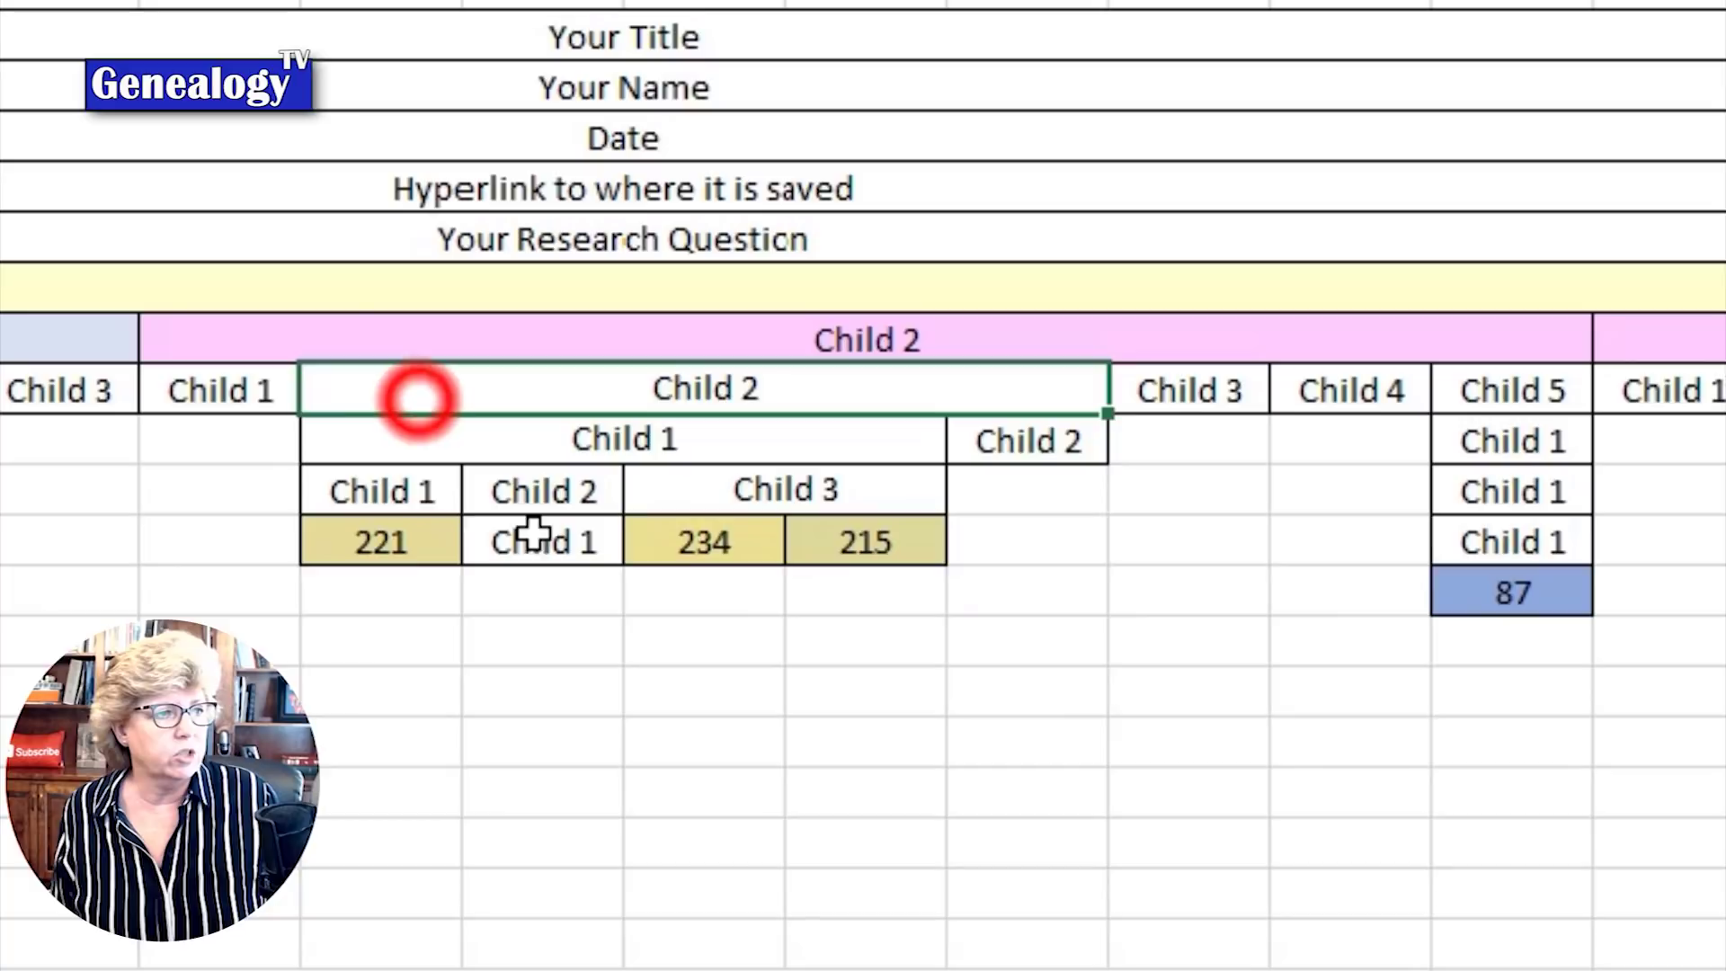
pyautogui.moveTo(428, 466); pyautogui.dragTo(971, 440)
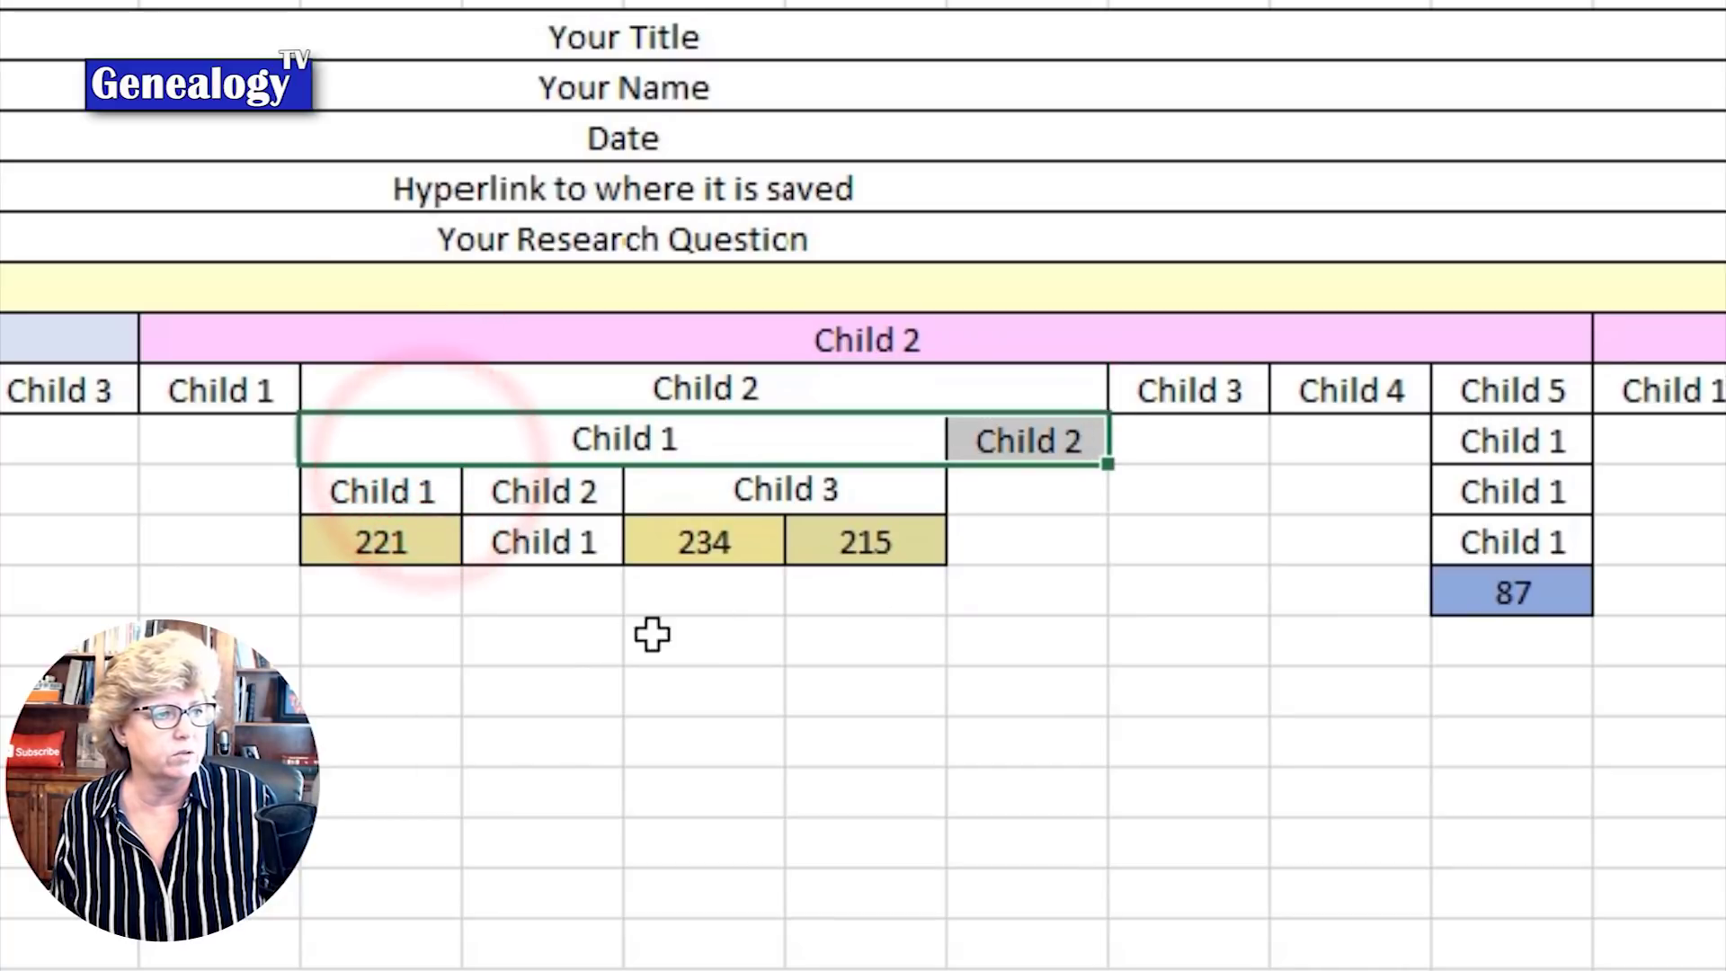
pyautogui.click(686, 443)
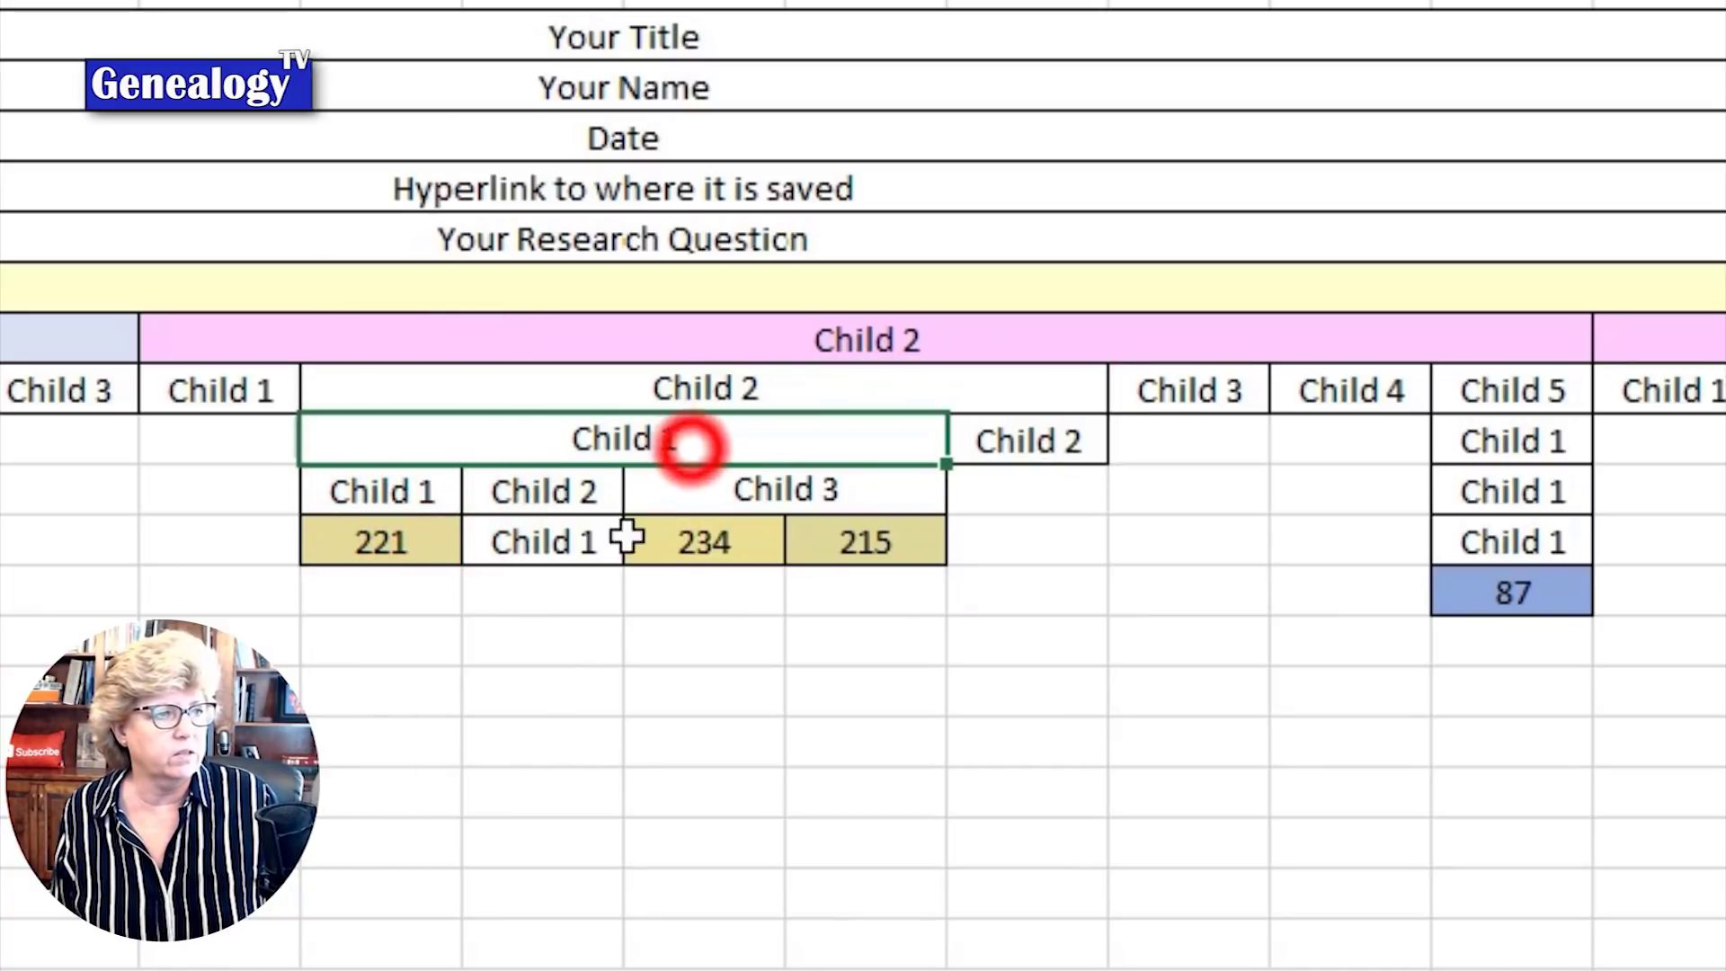
pyautogui.moveTo(425, 500); pyautogui.dragTo(720, 494)
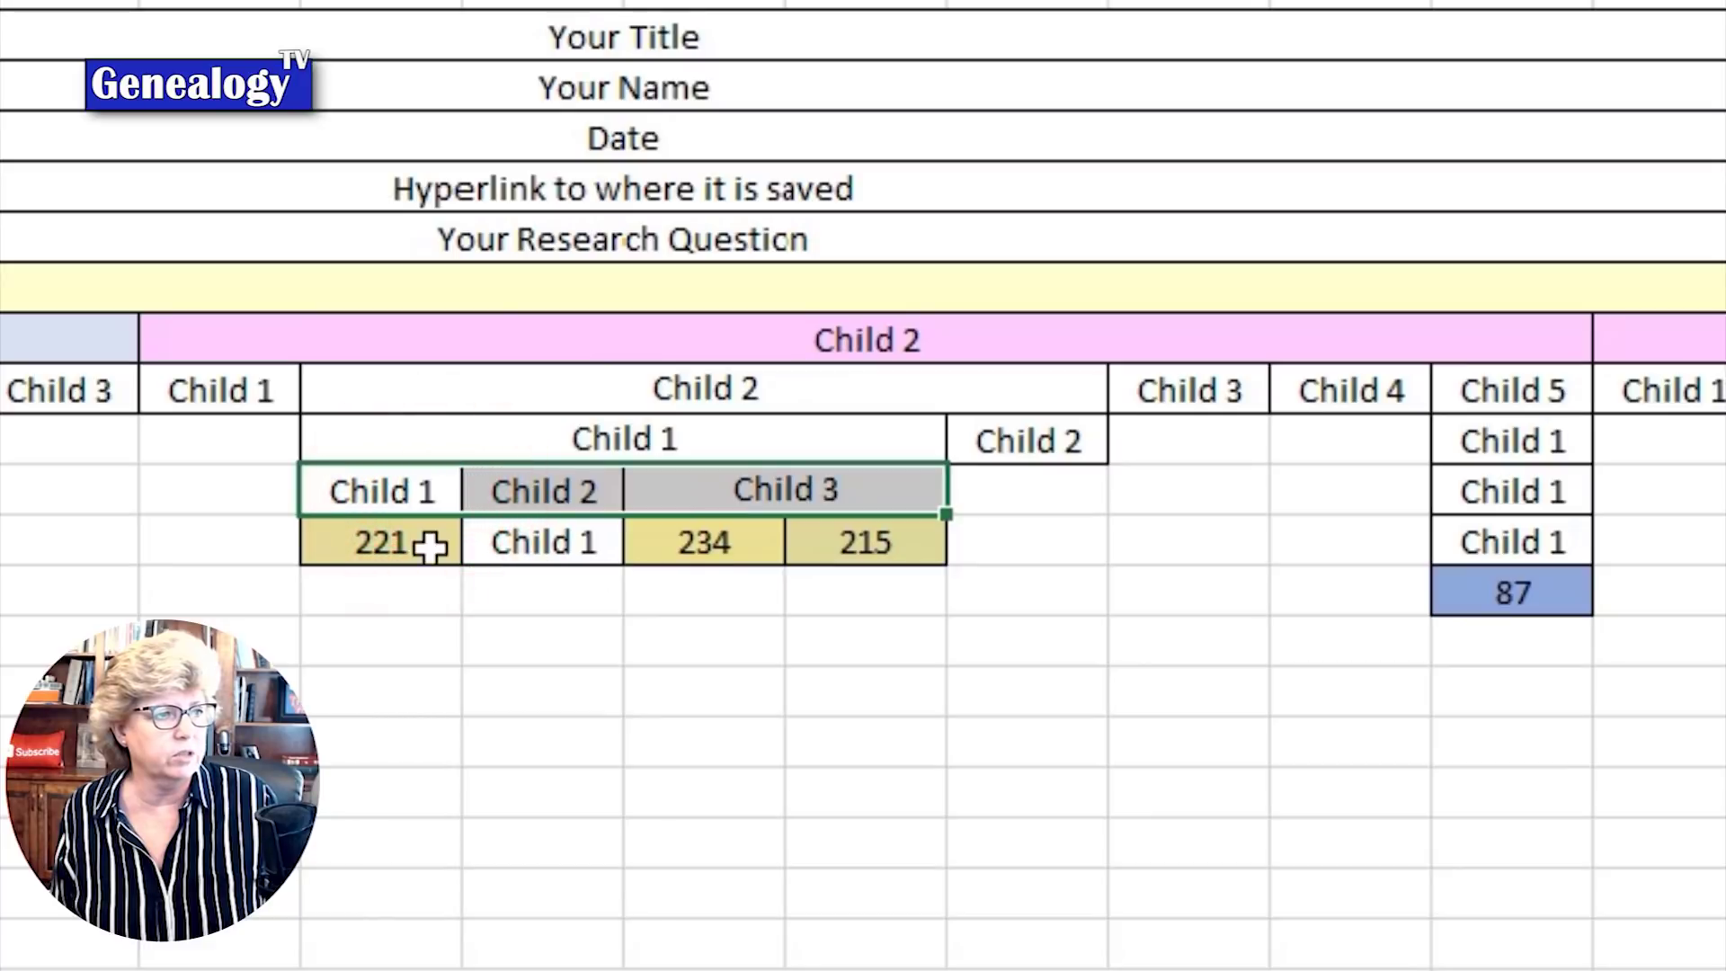
pyautogui.moveTo(377, 575); pyautogui.dragTo(610, 629)
pyautogui.click(604, 630)
pyautogui.click(385, 542)
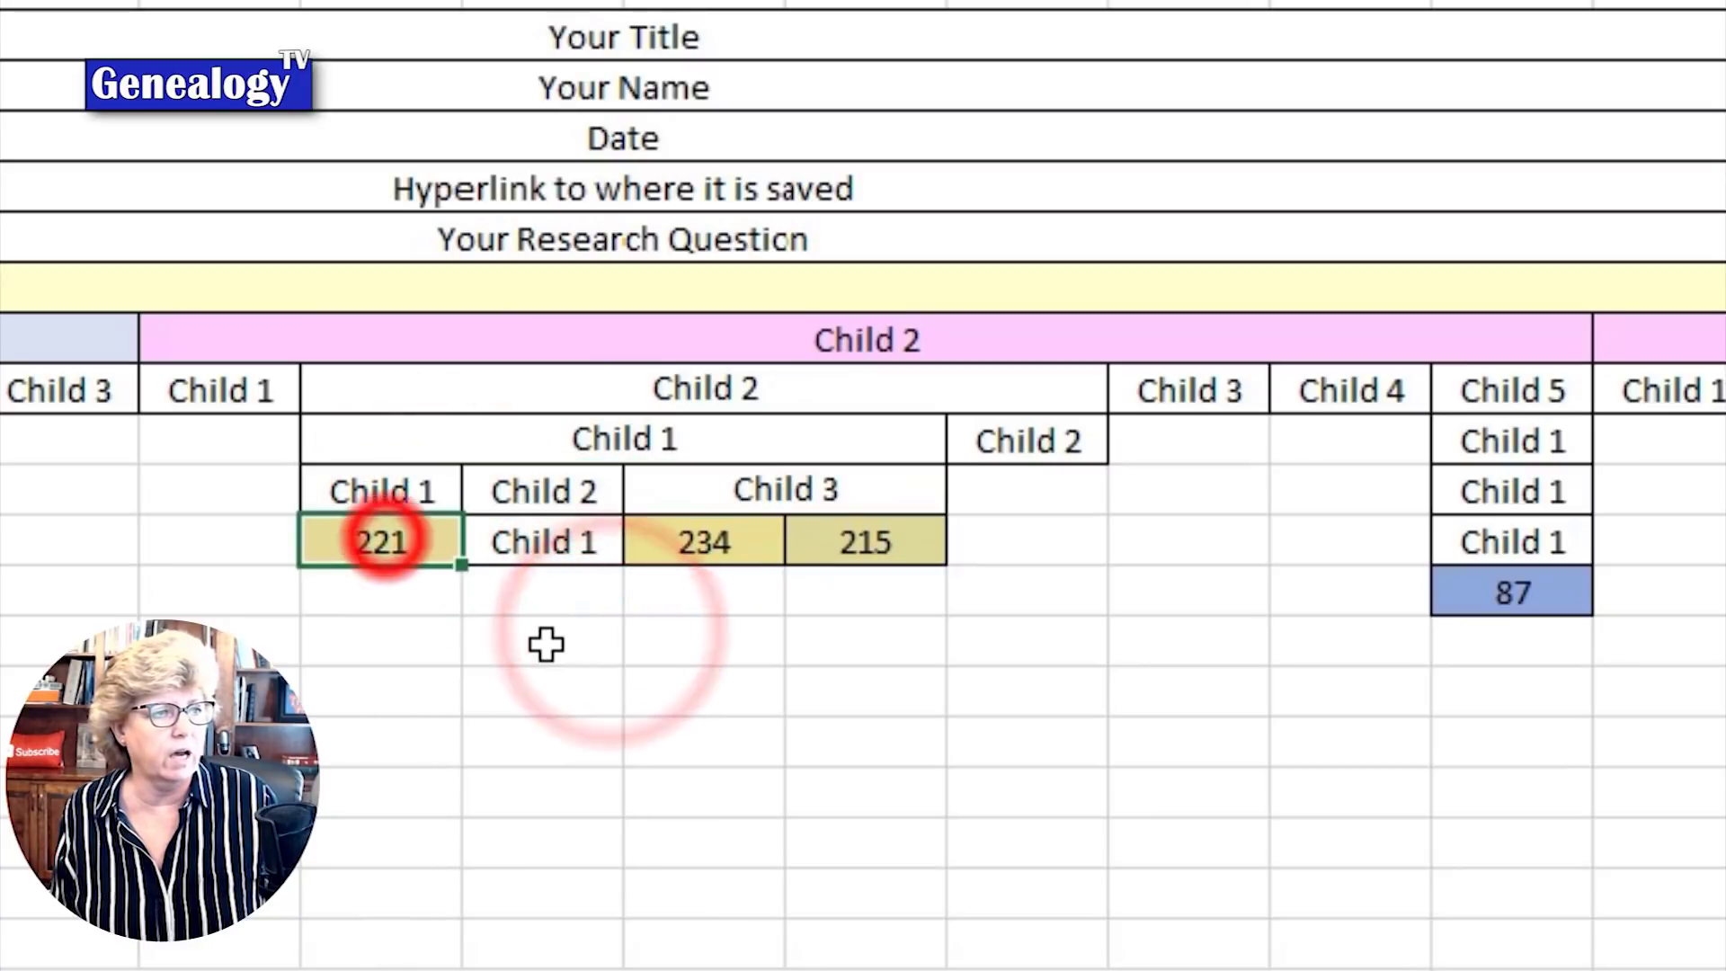
pyautogui.click(705, 543)
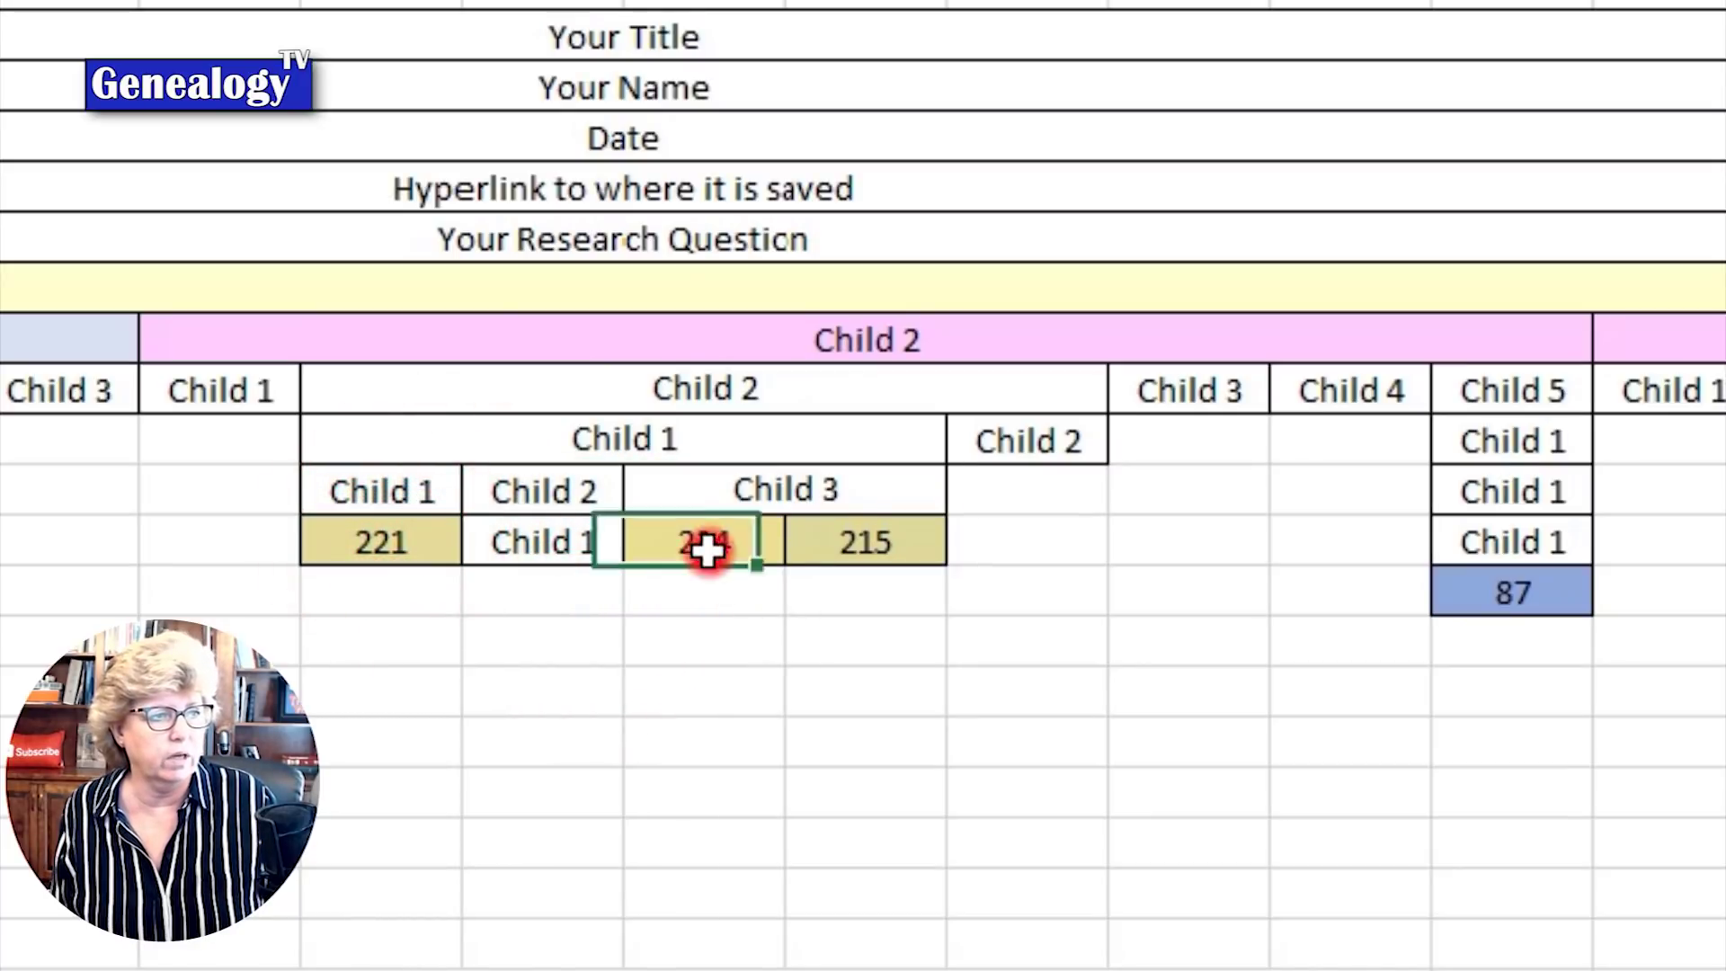
pyautogui.click(892, 543)
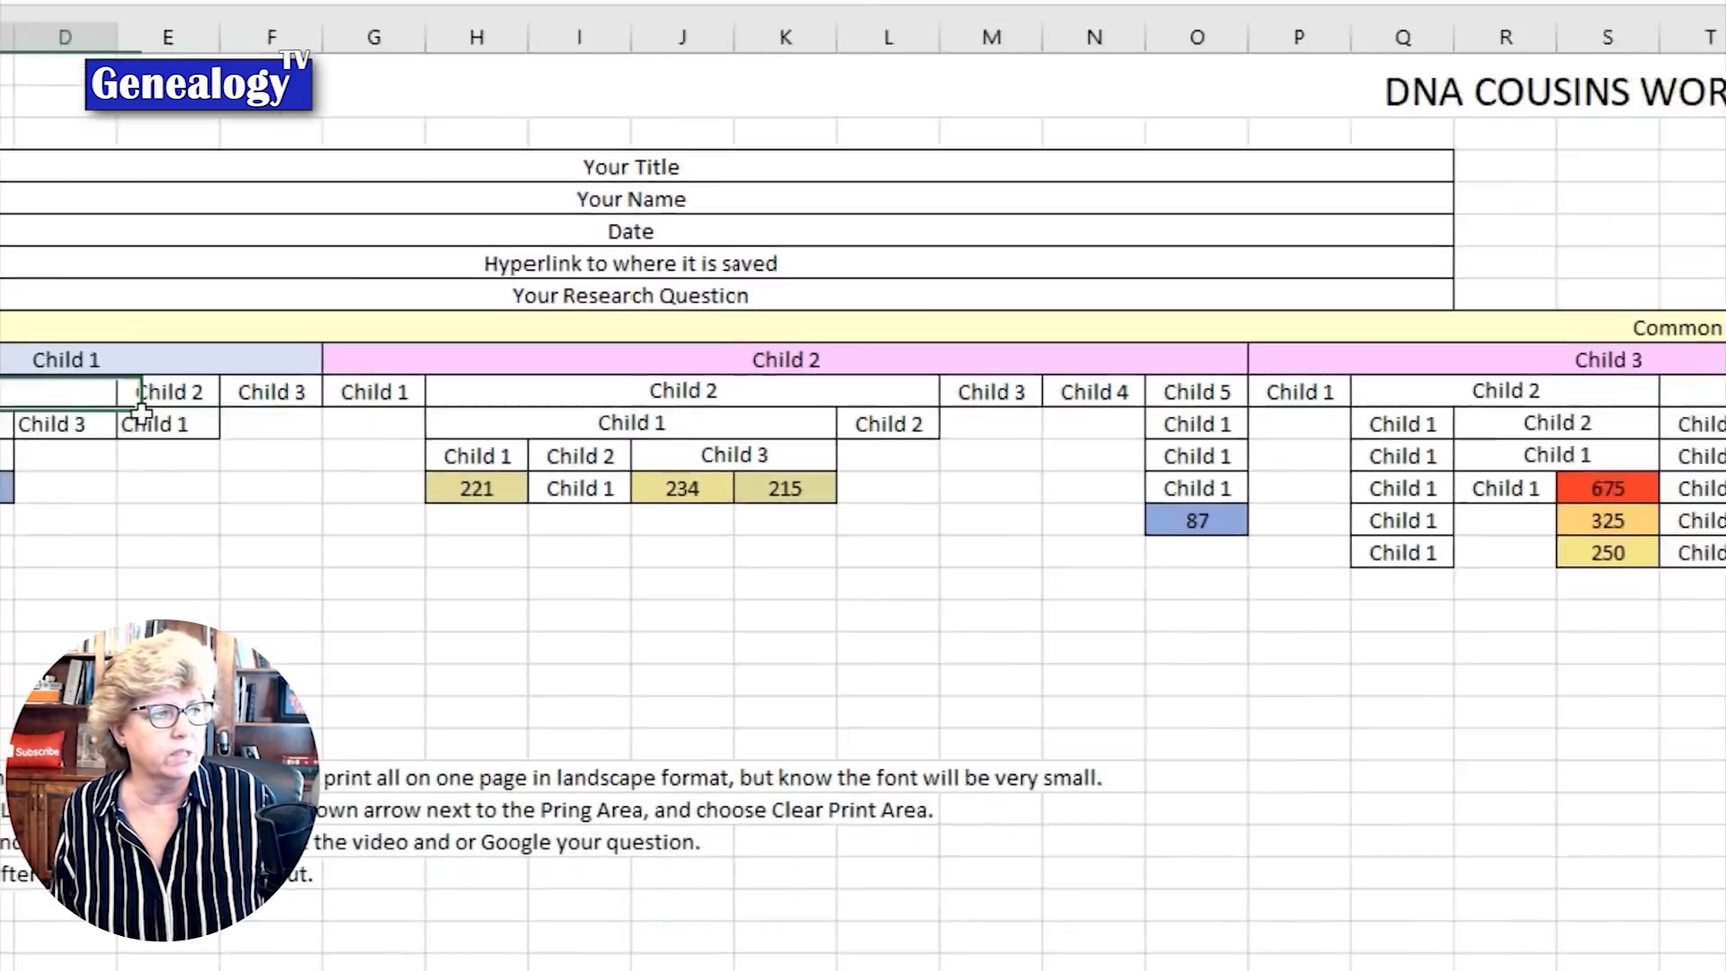
pyautogui.moveTo(212, 400); pyautogui.dragTo(1368, 486)
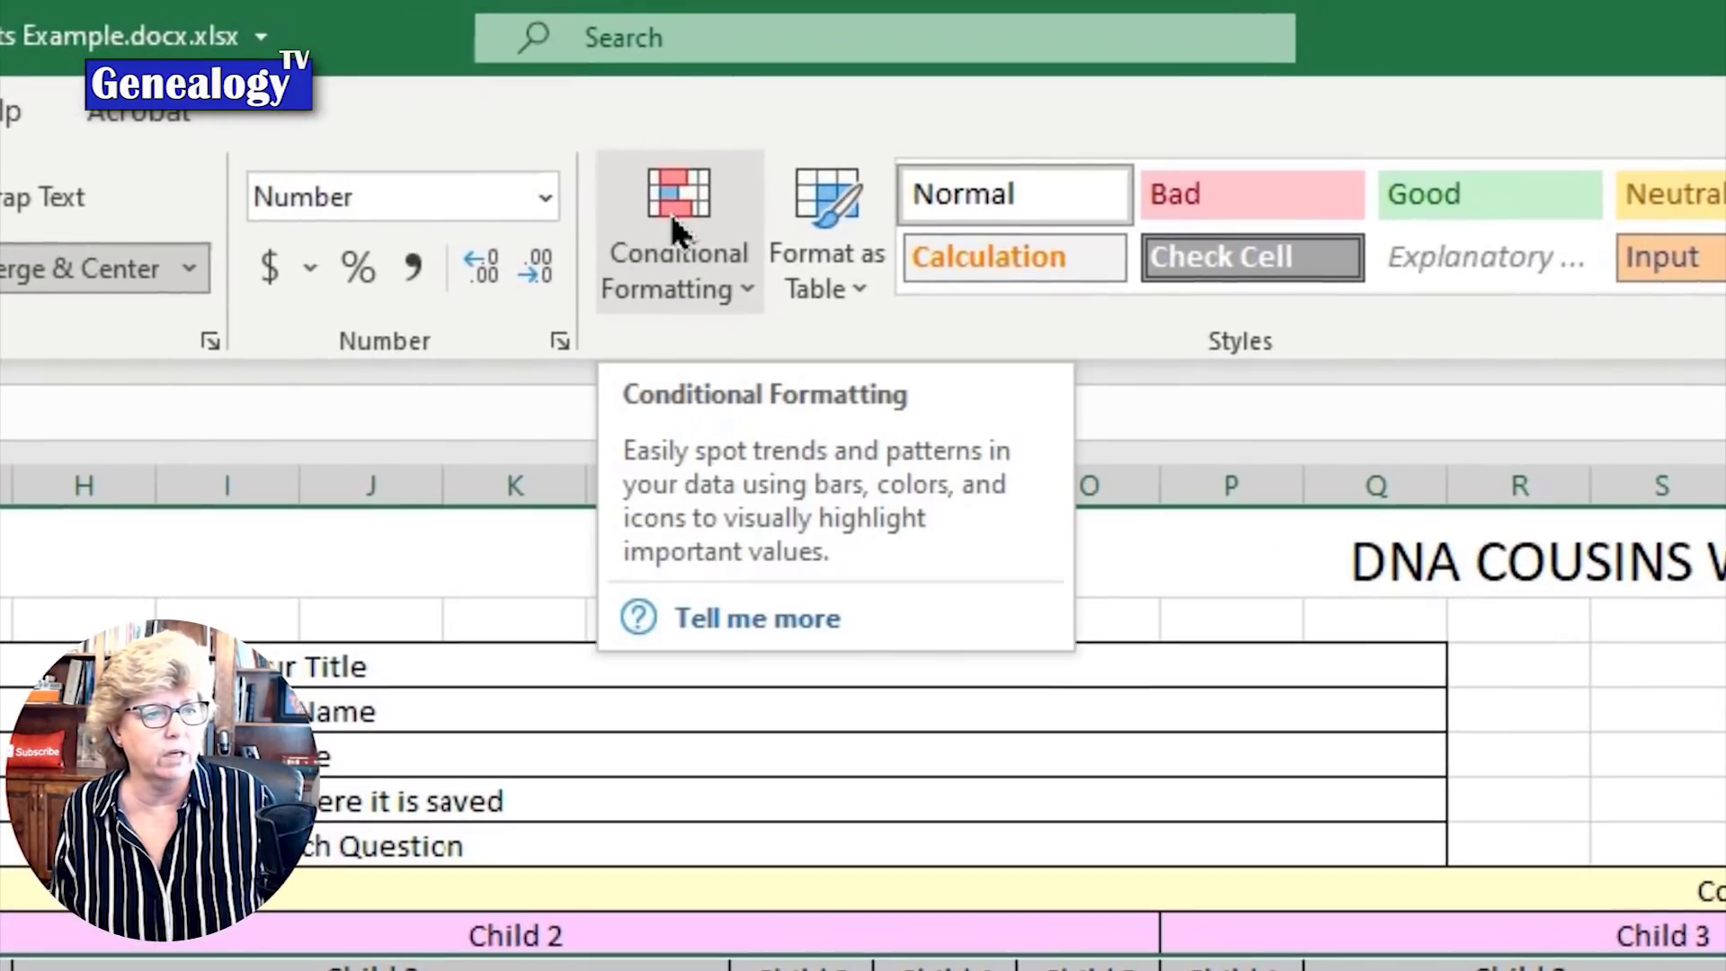
pyautogui.click(1662, 953)
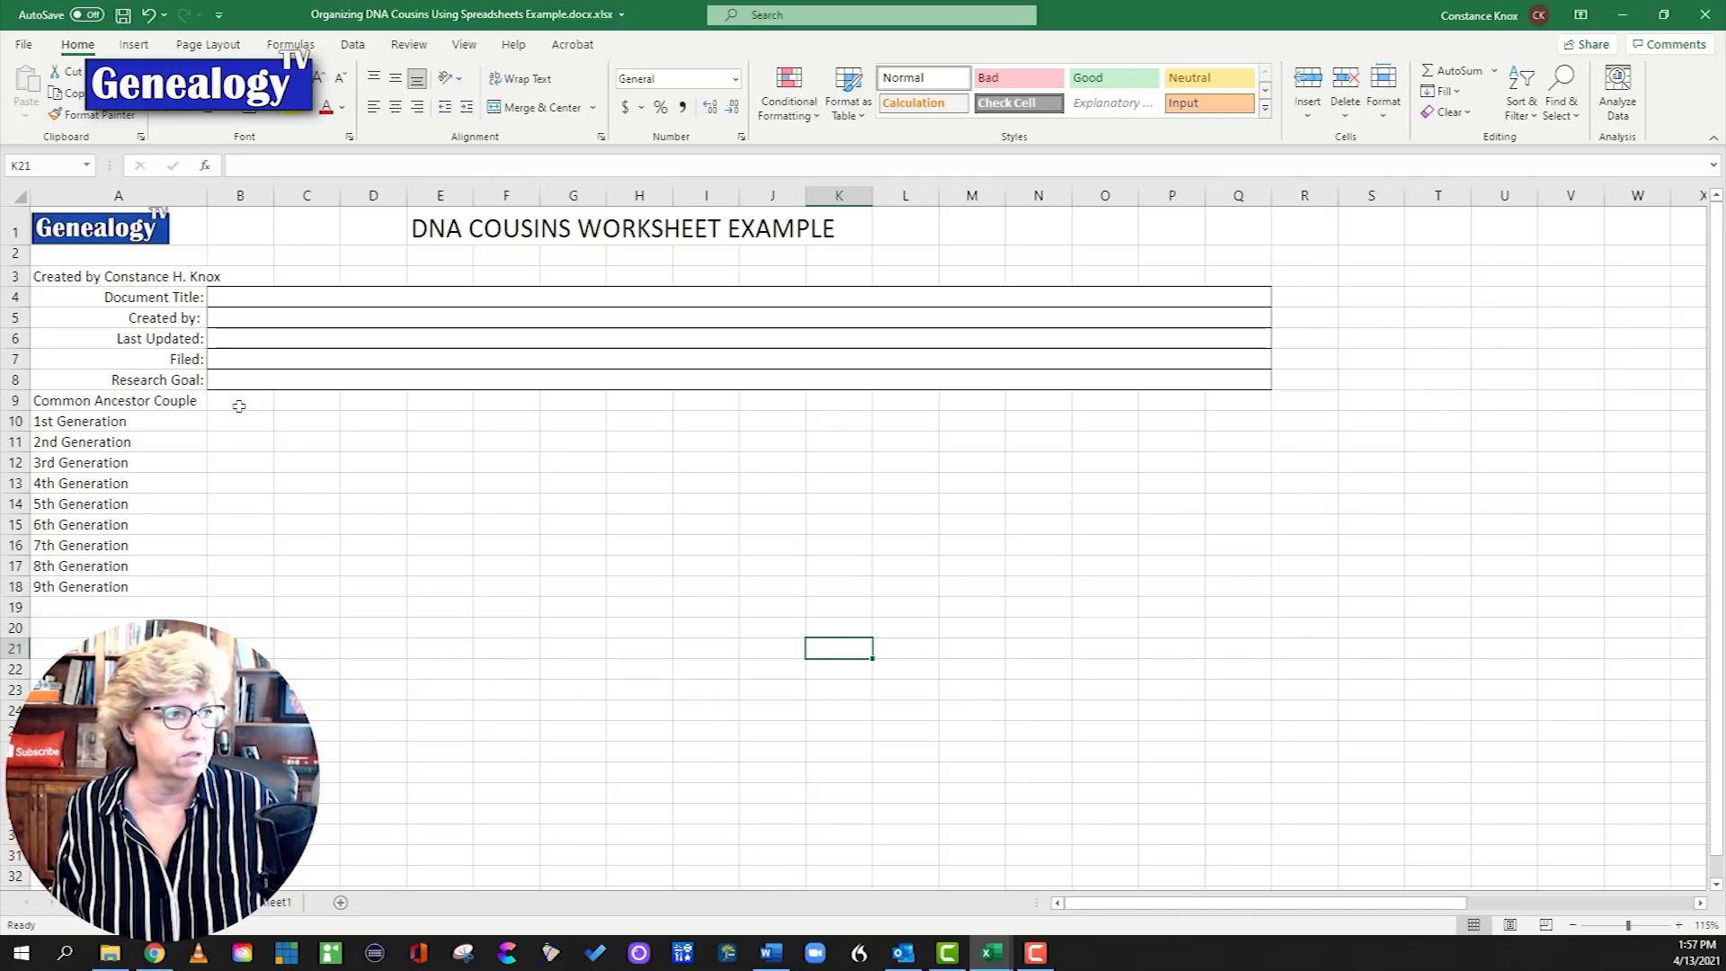
# Step: Merge and centre B9:Q9, enter the ancestor couple's names, and apply All Borders
pyautogui.moveTo(224, 405); pyautogui.dragTo(1238, 410)
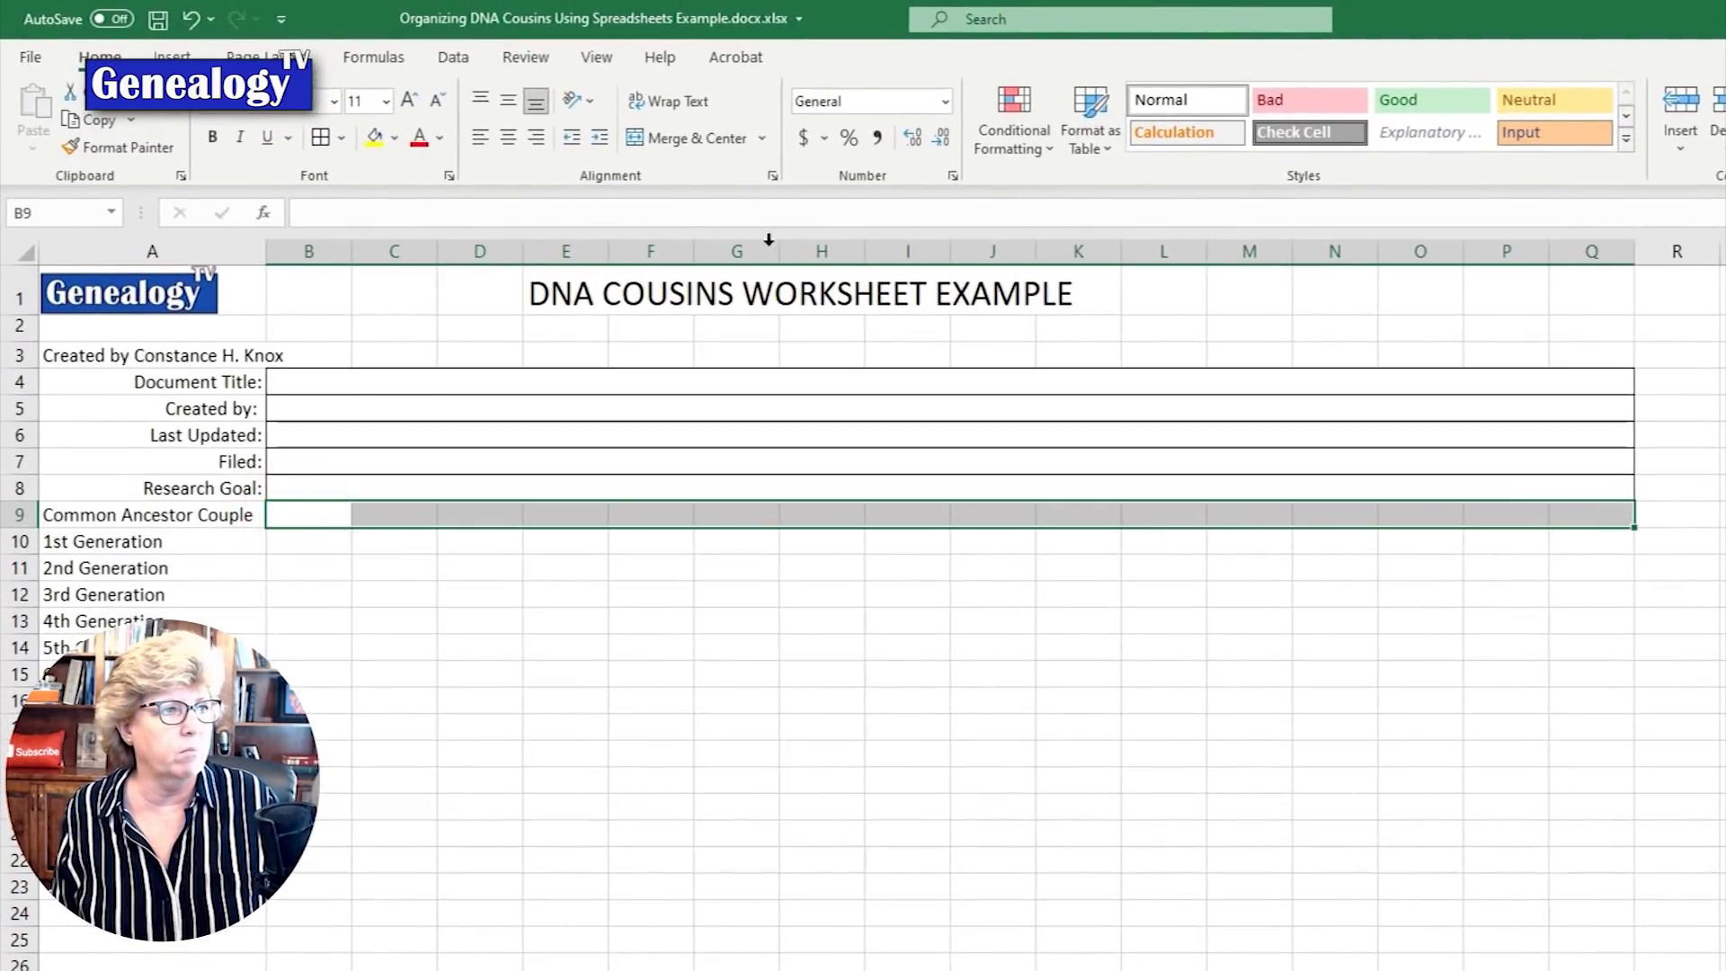
pyautogui.click(673, 137)
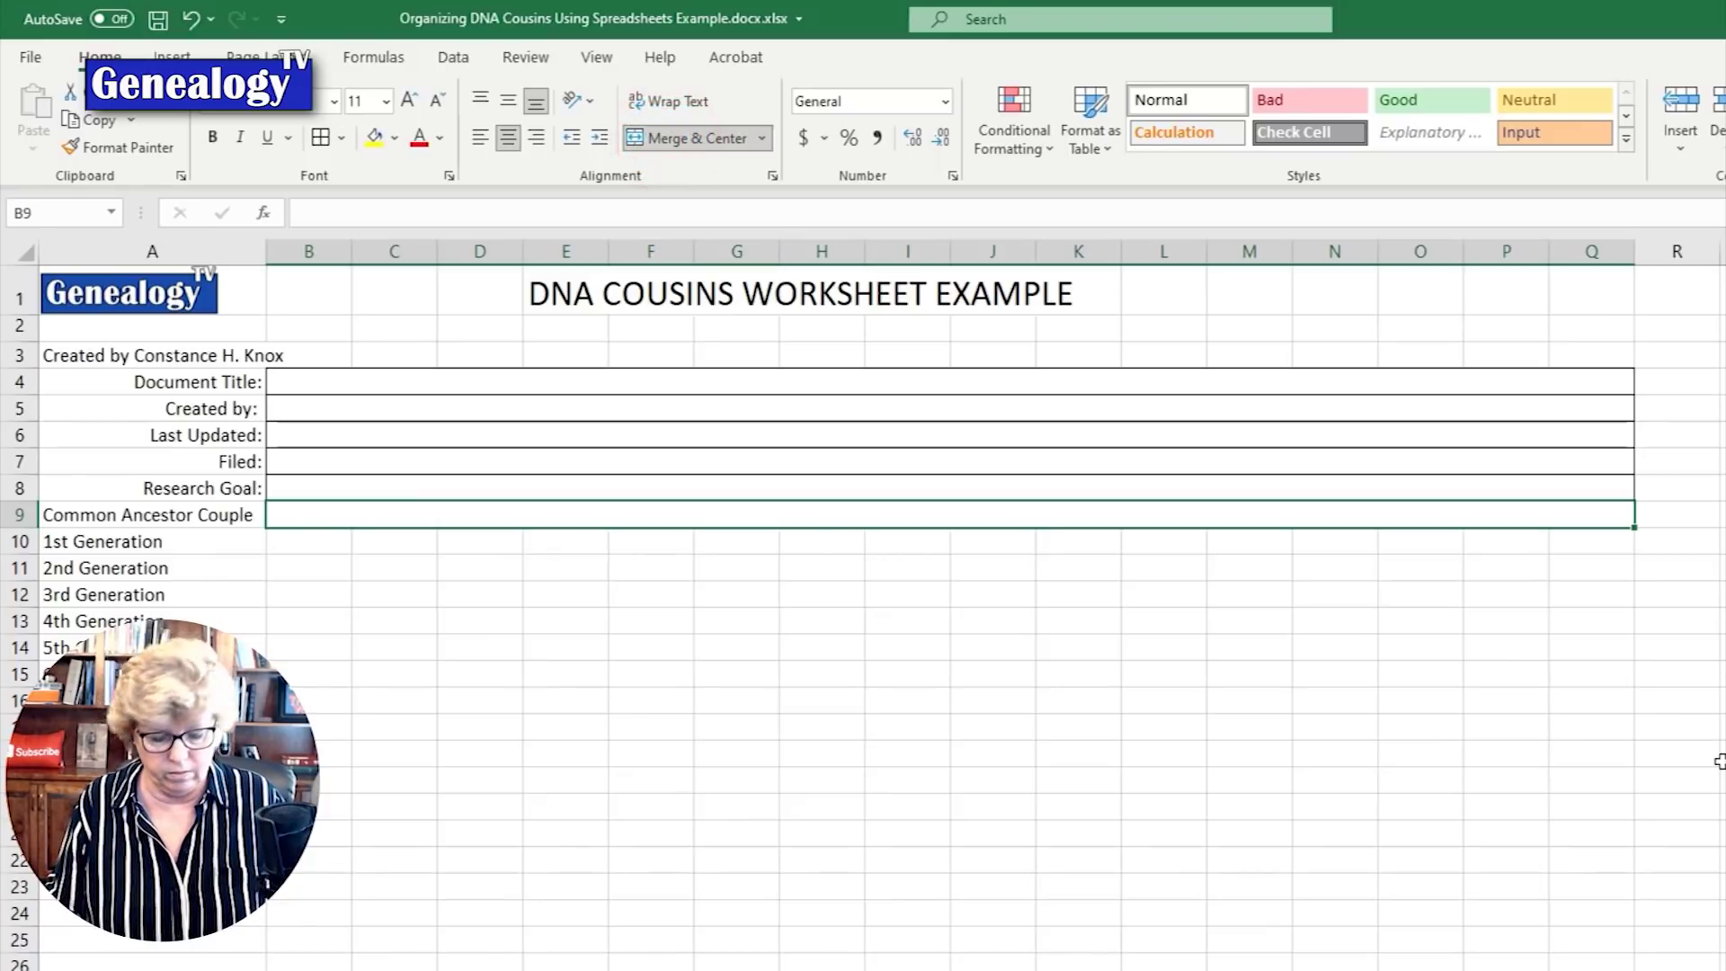
pyautogui.press('Return')
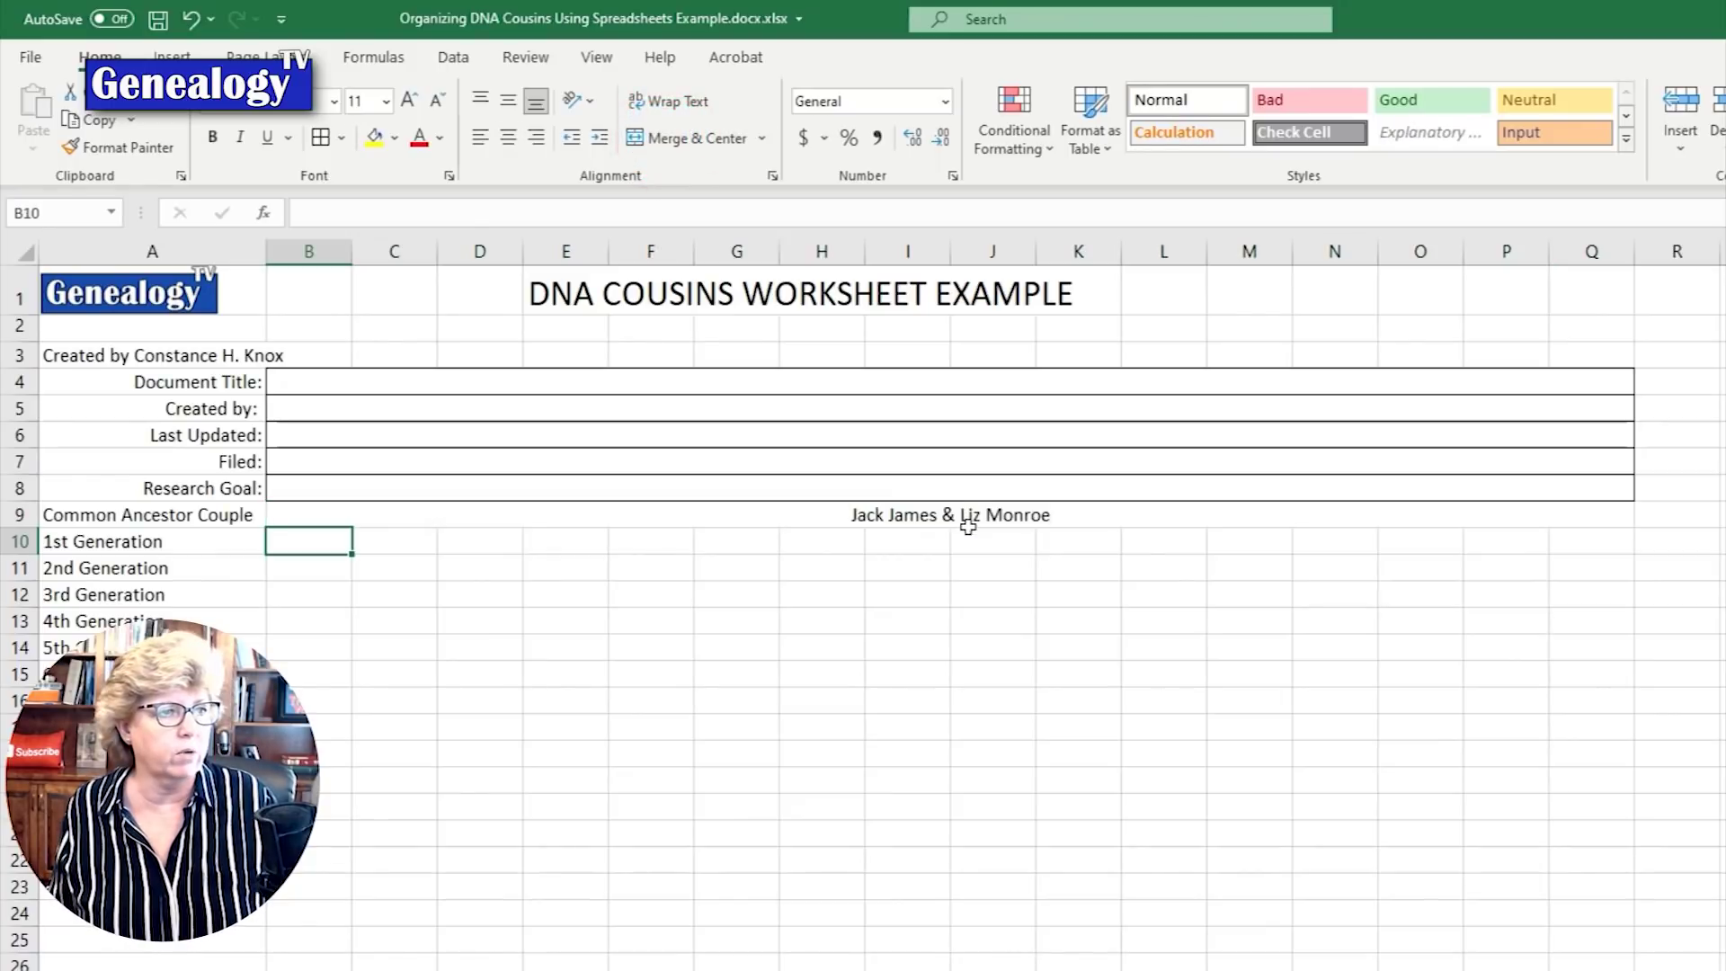
pyautogui.click(967, 528)
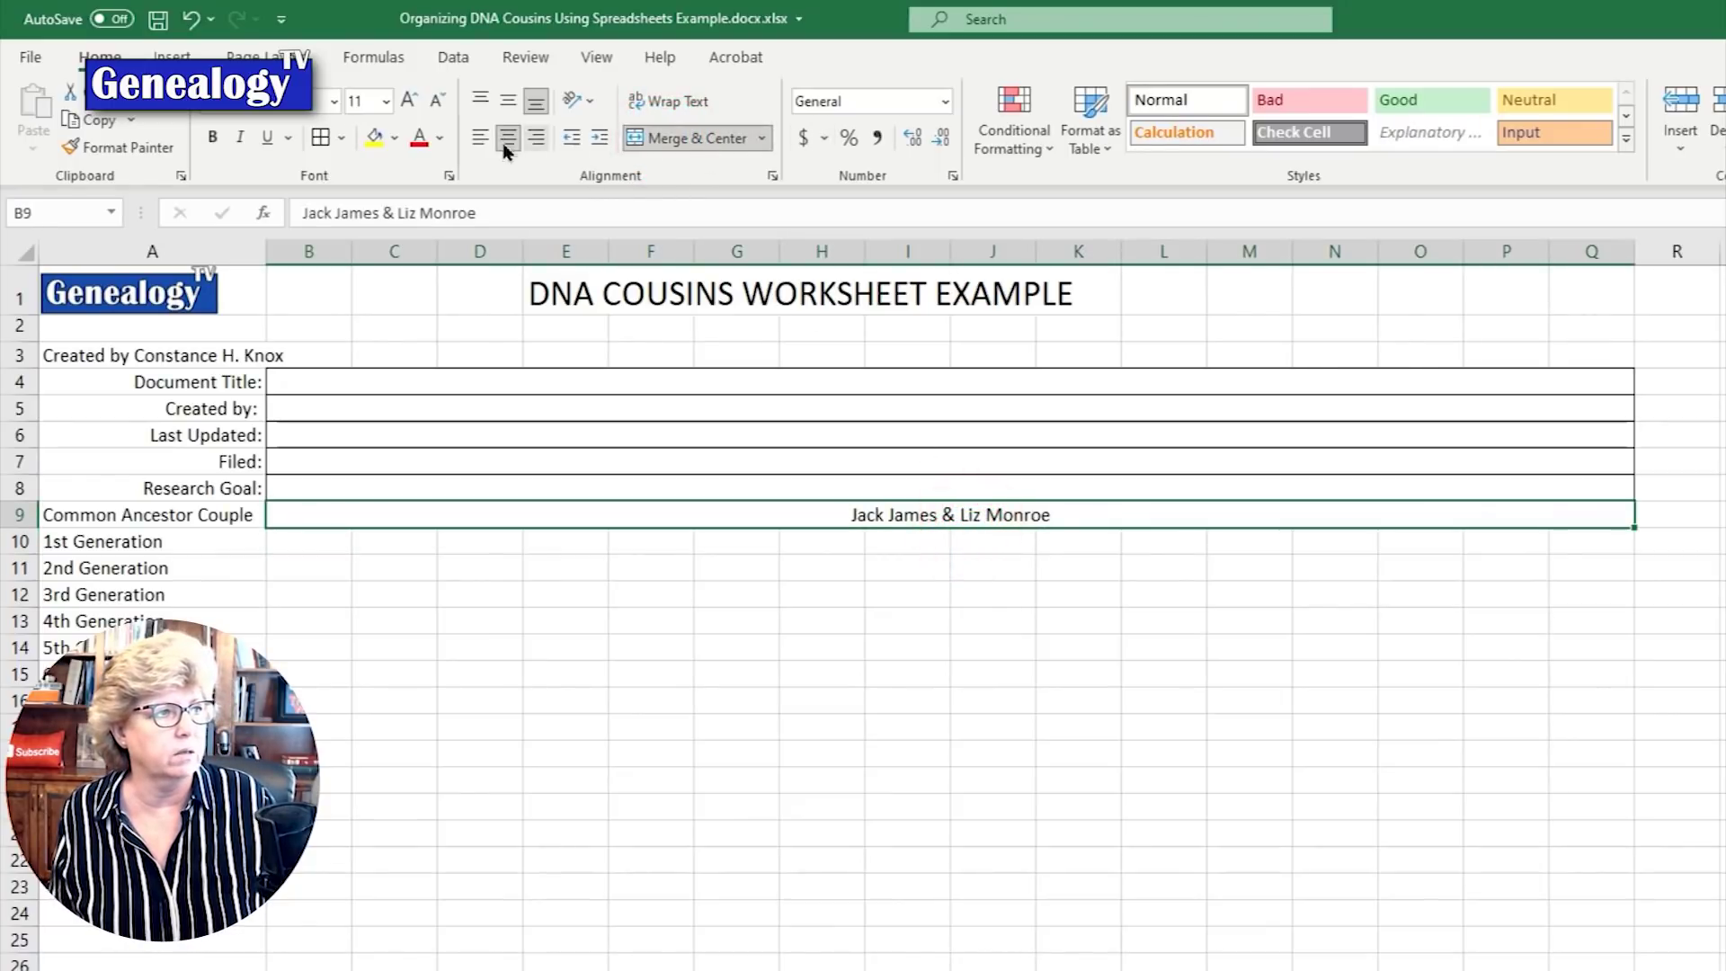
pyautogui.click(319, 137)
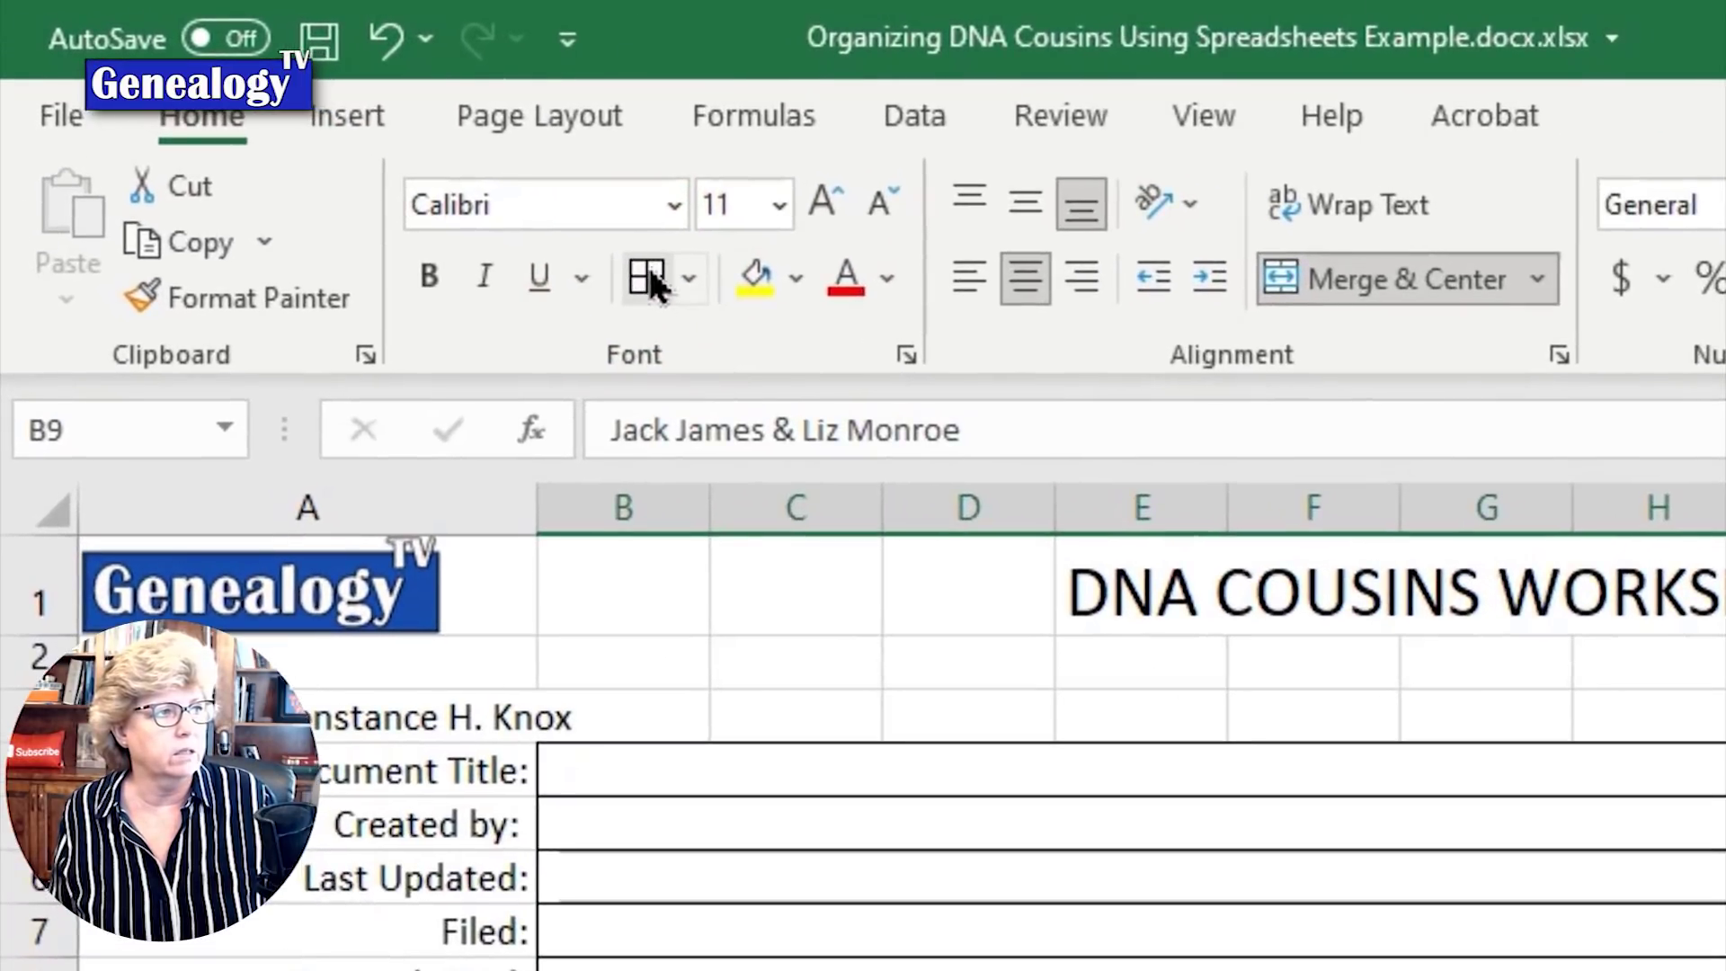
pyautogui.click(1142, 970)
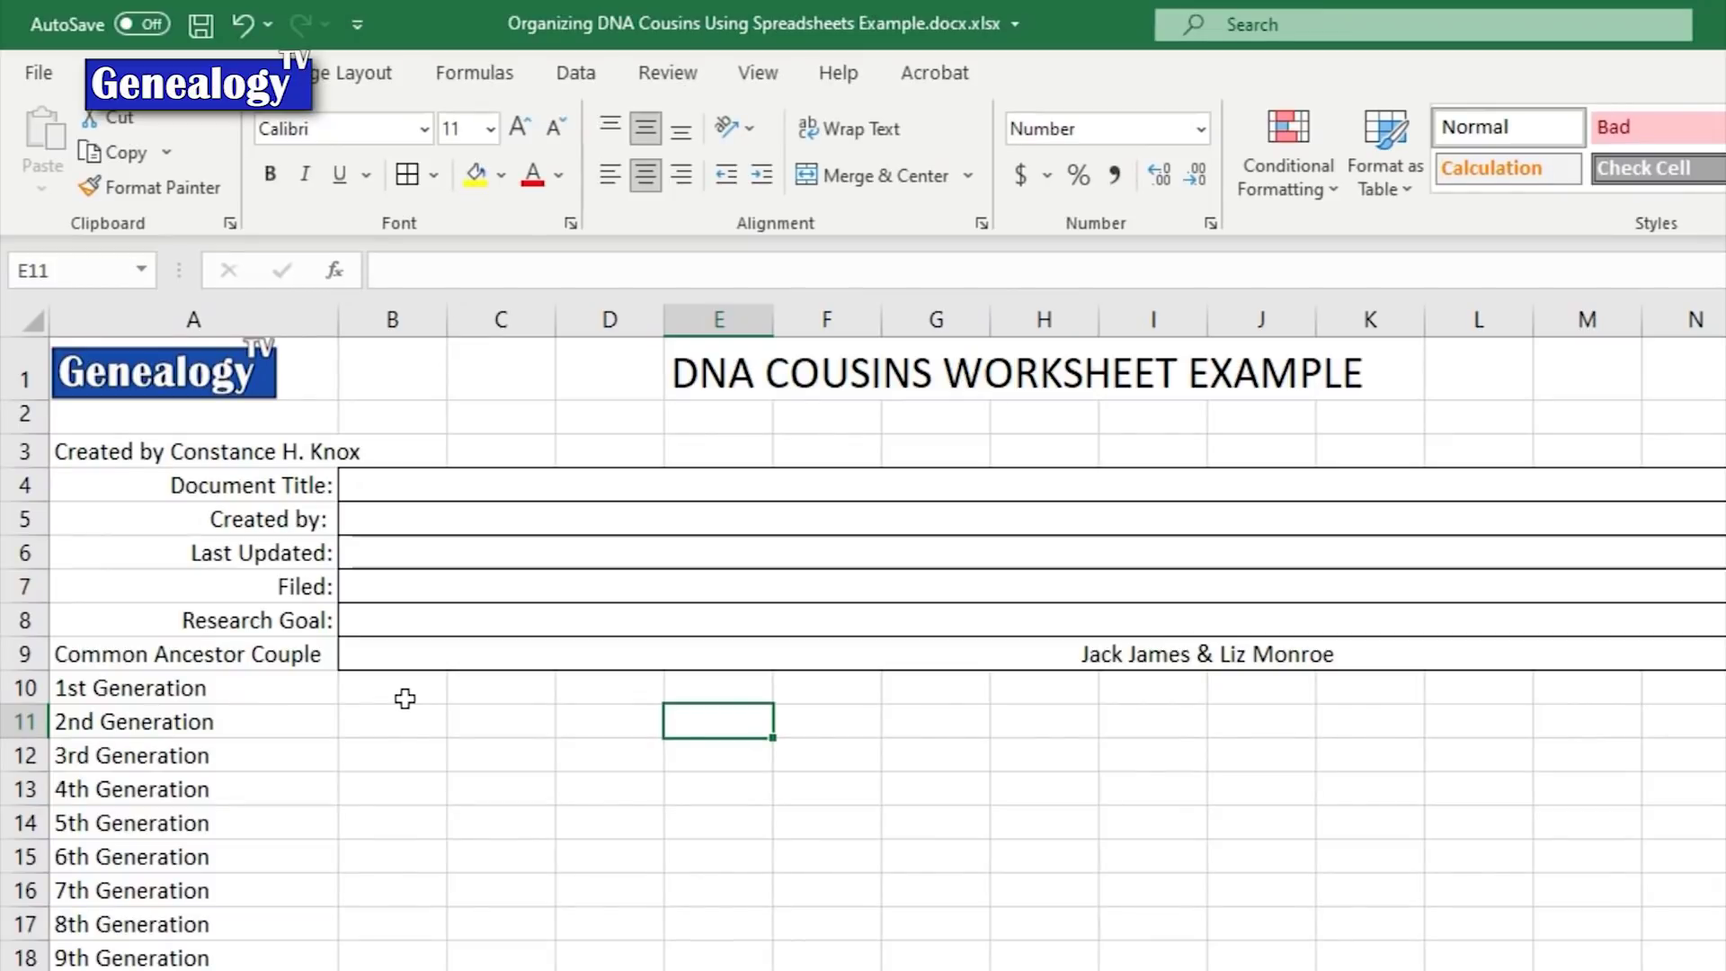
# Step: Enter Child 1 to Child 5 in row 10, moving Child 5 and merging it across O10:Q10
pyautogui.click(405, 688)
pyautogui.write('C')
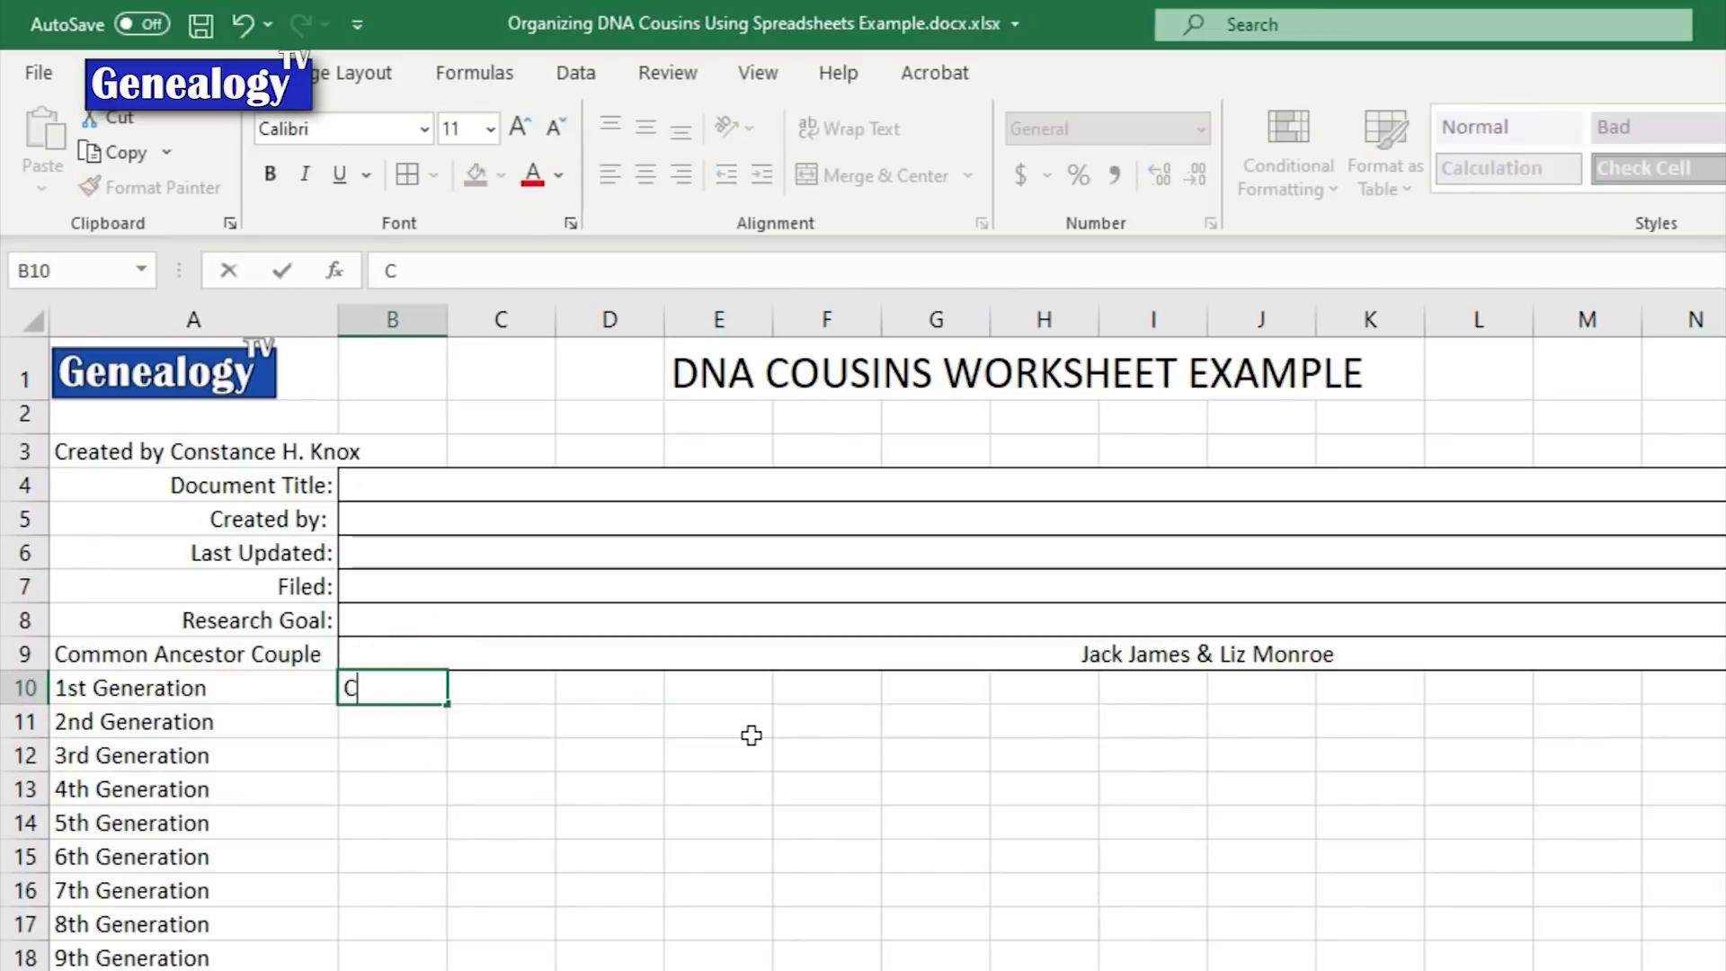
pyautogui.write('hild 1')
pyautogui.click(629, 699)
pyautogui.write('Chi')
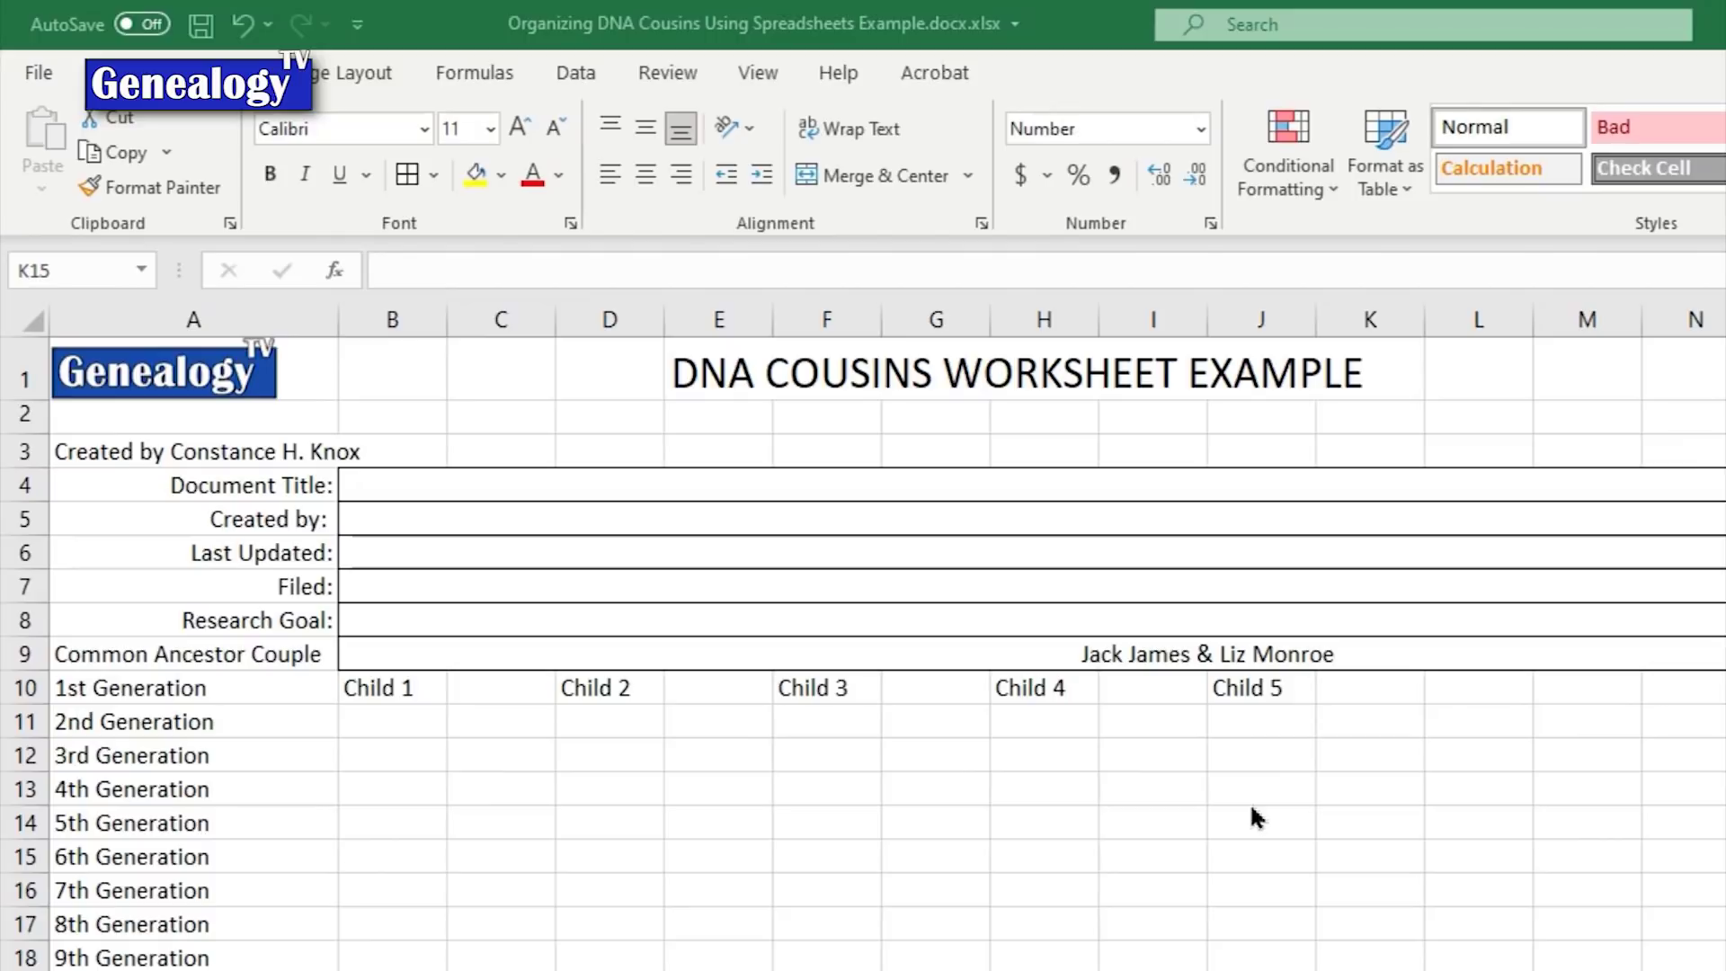
pyautogui.click(1239, 694)
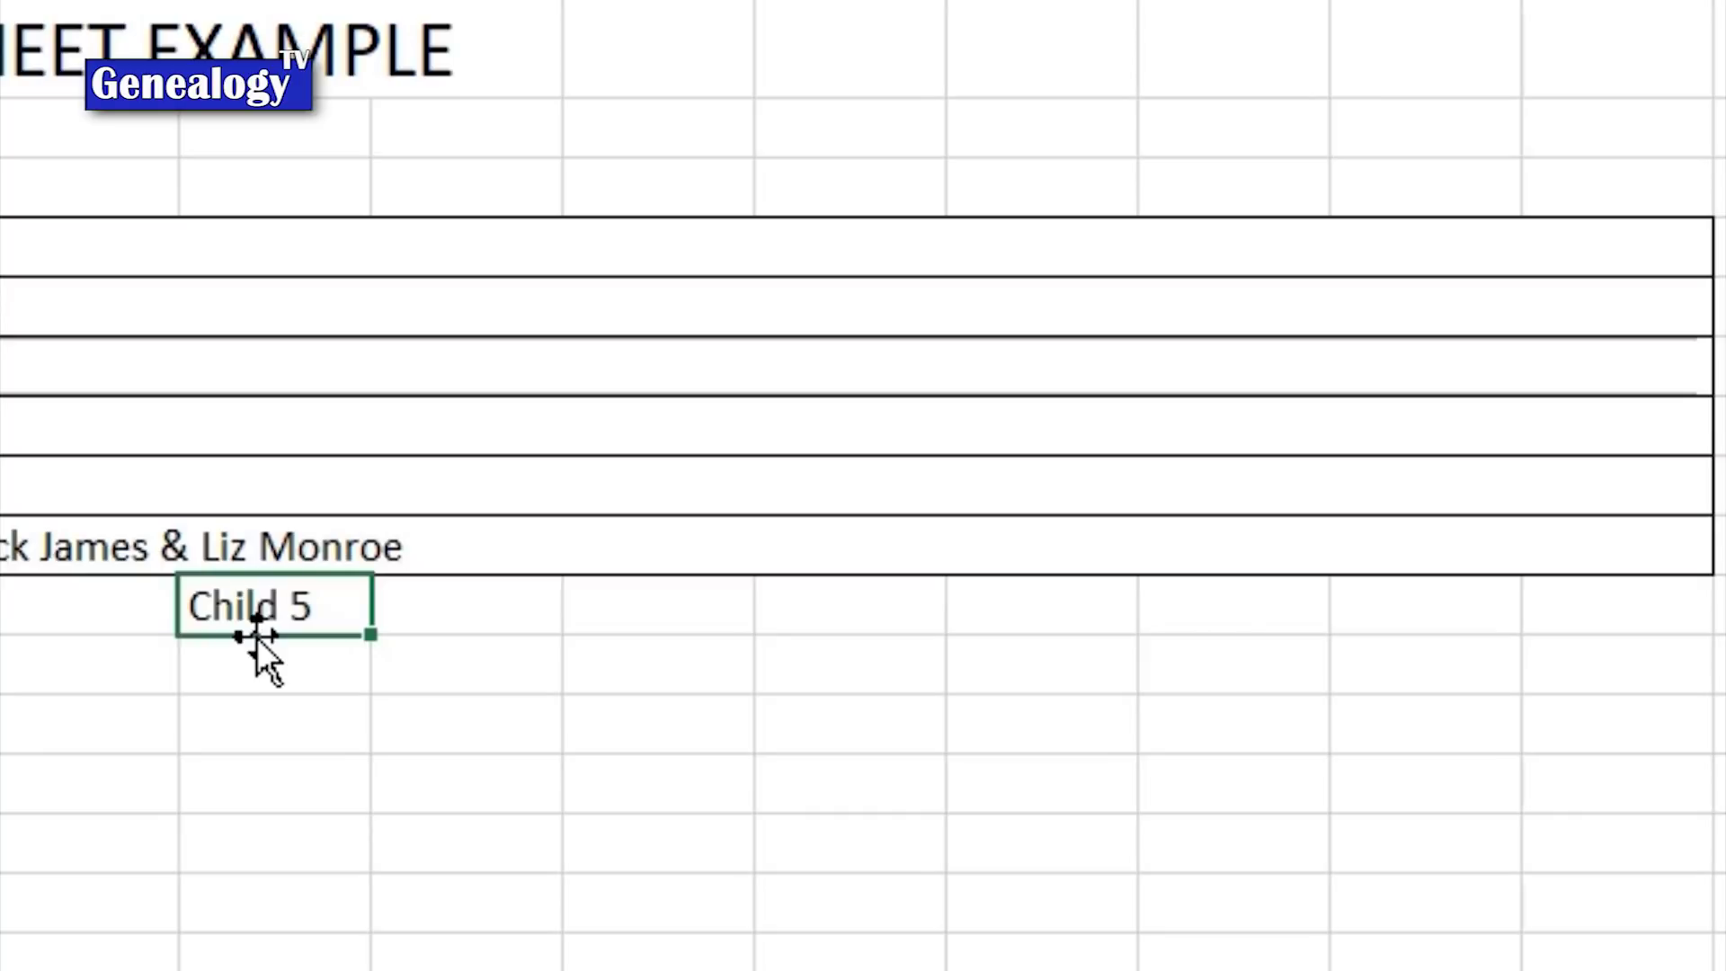
pyautogui.moveTo(257, 638); pyautogui.dragTo(1660, 580)
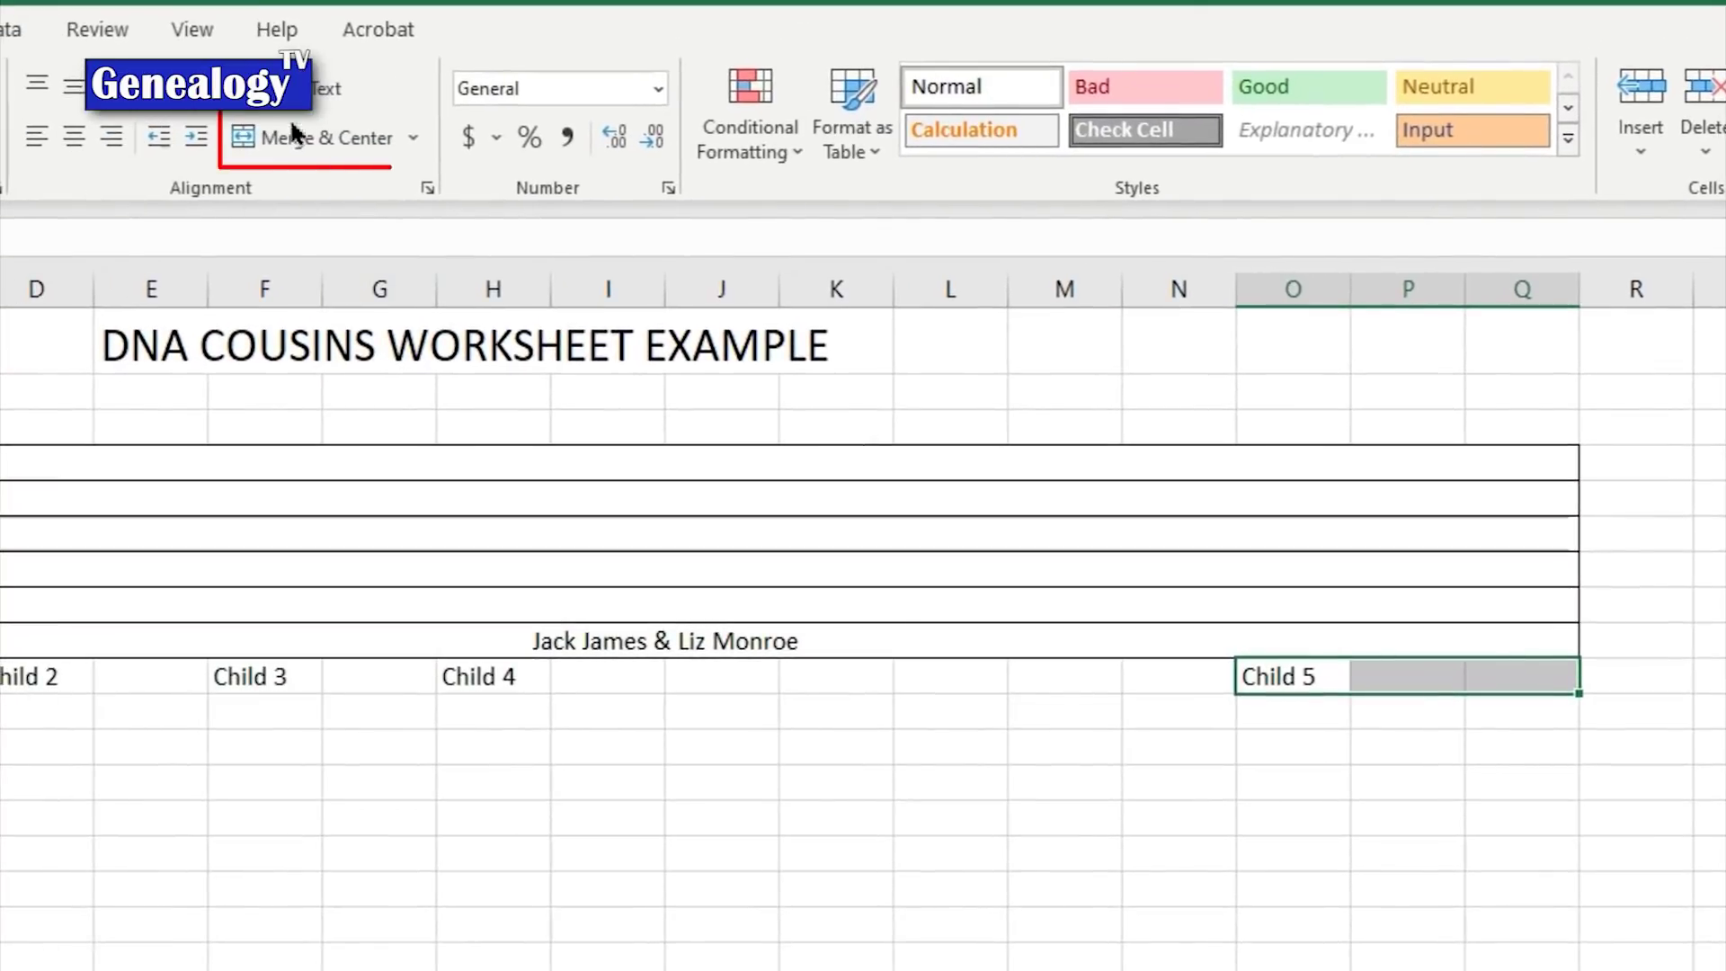
pyautogui.click(320, 141)
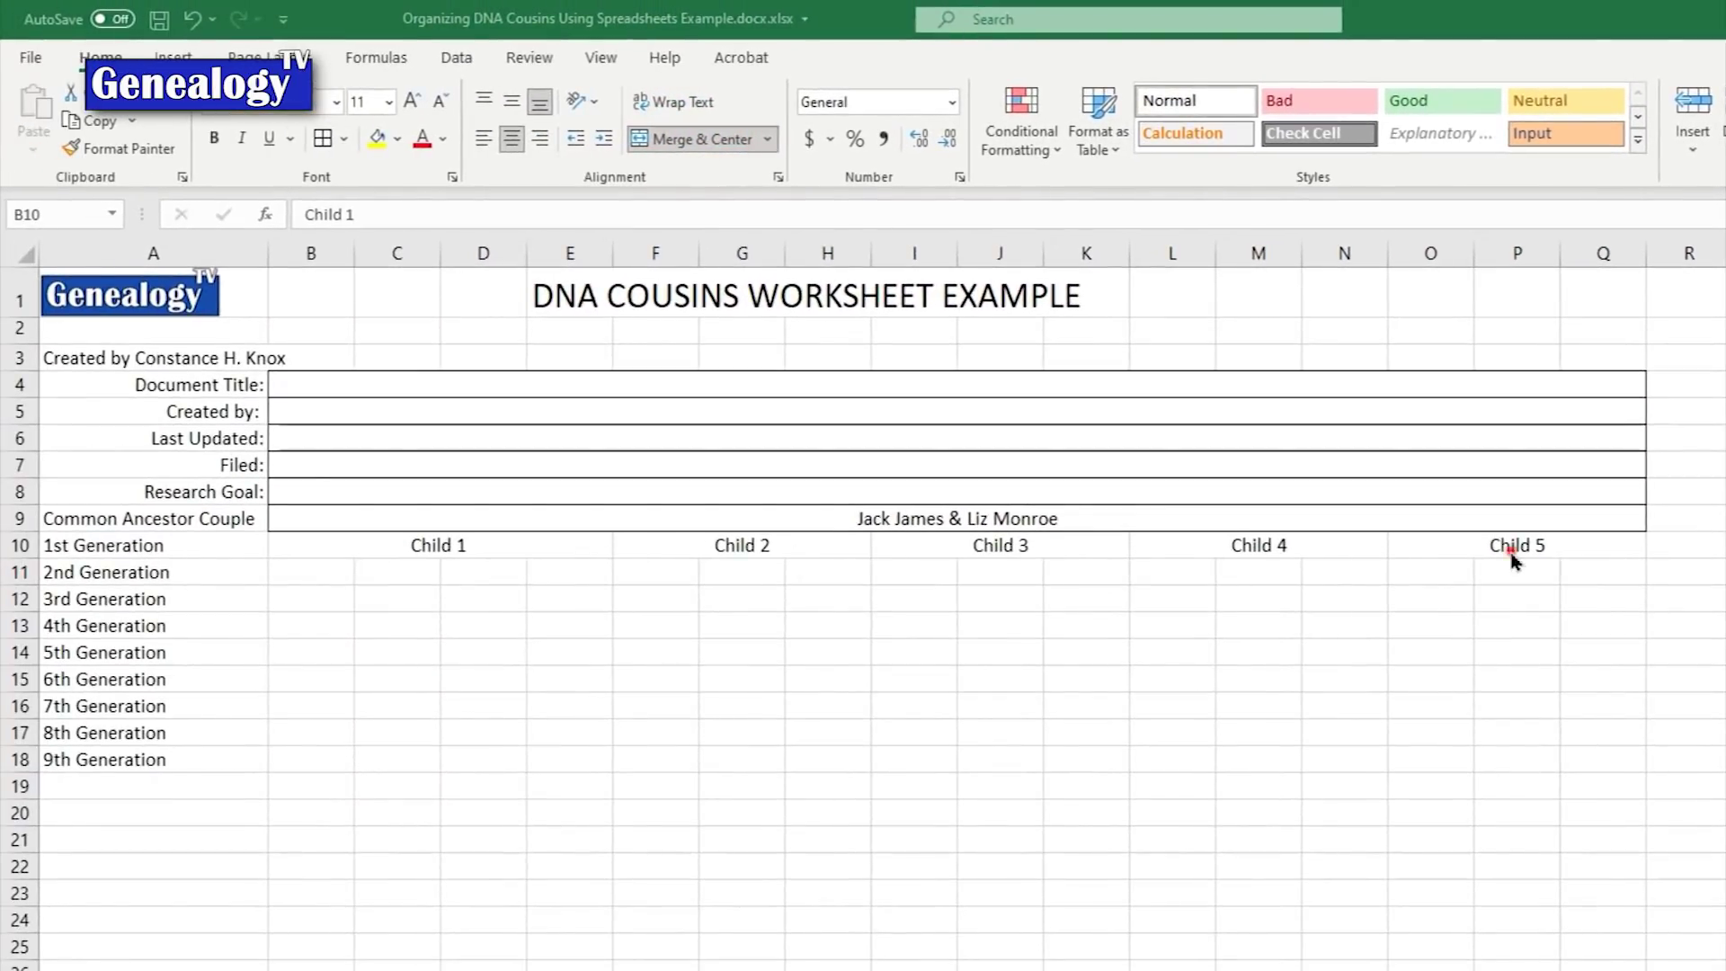
# Step: Check each child heading's merged span and apply All Borders to B10:Q10
pyautogui.click(707, 549)
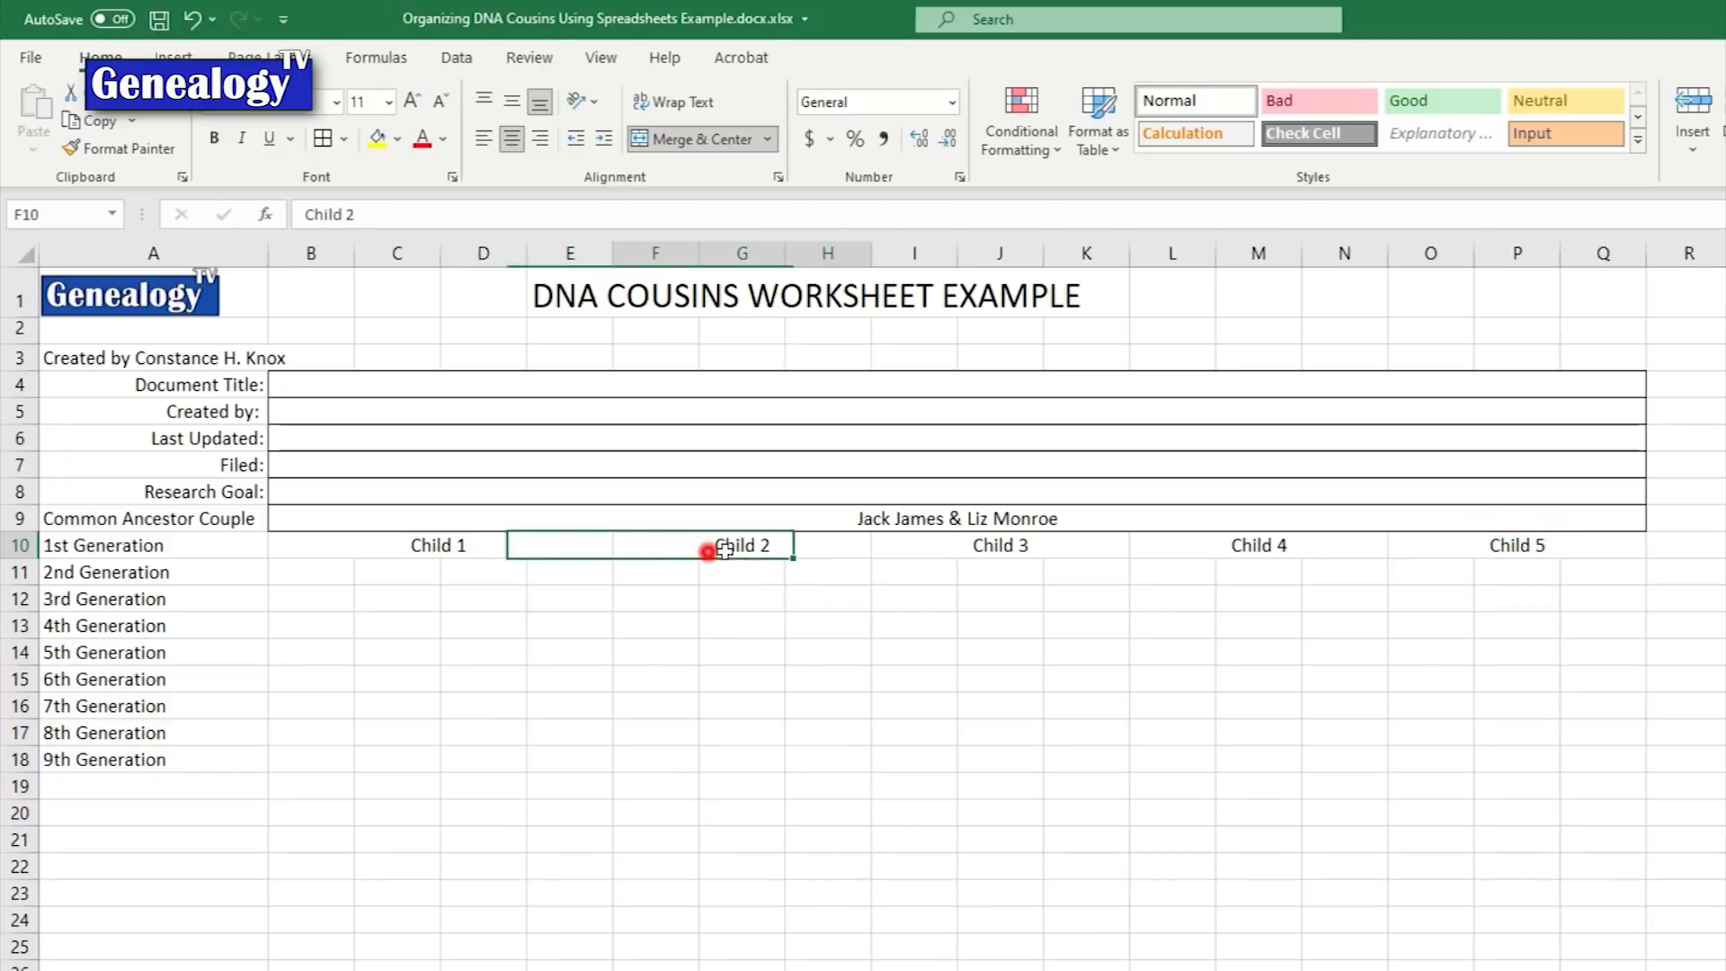
pyautogui.click(1010, 551)
pyautogui.click(1241, 551)
pyautogui.click(1472, 544)
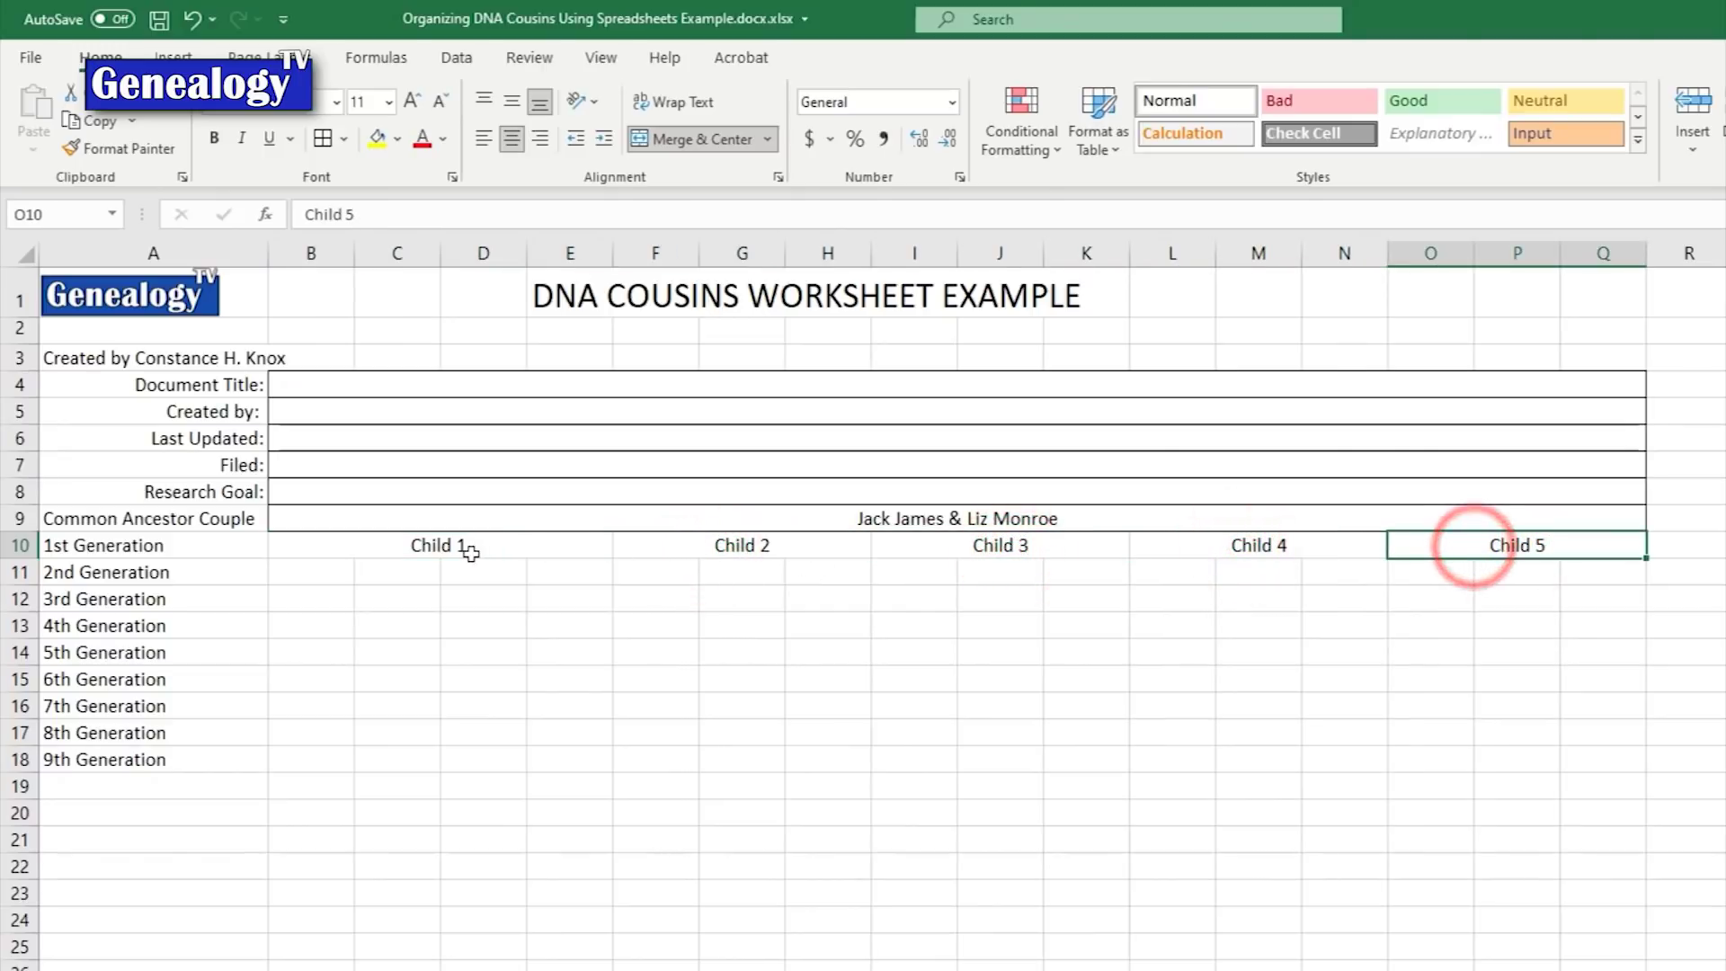
pyautogui.moveTo(471, 552); pyautogui.dragTo(1463, 548)
pyautogui.click(341, 141)
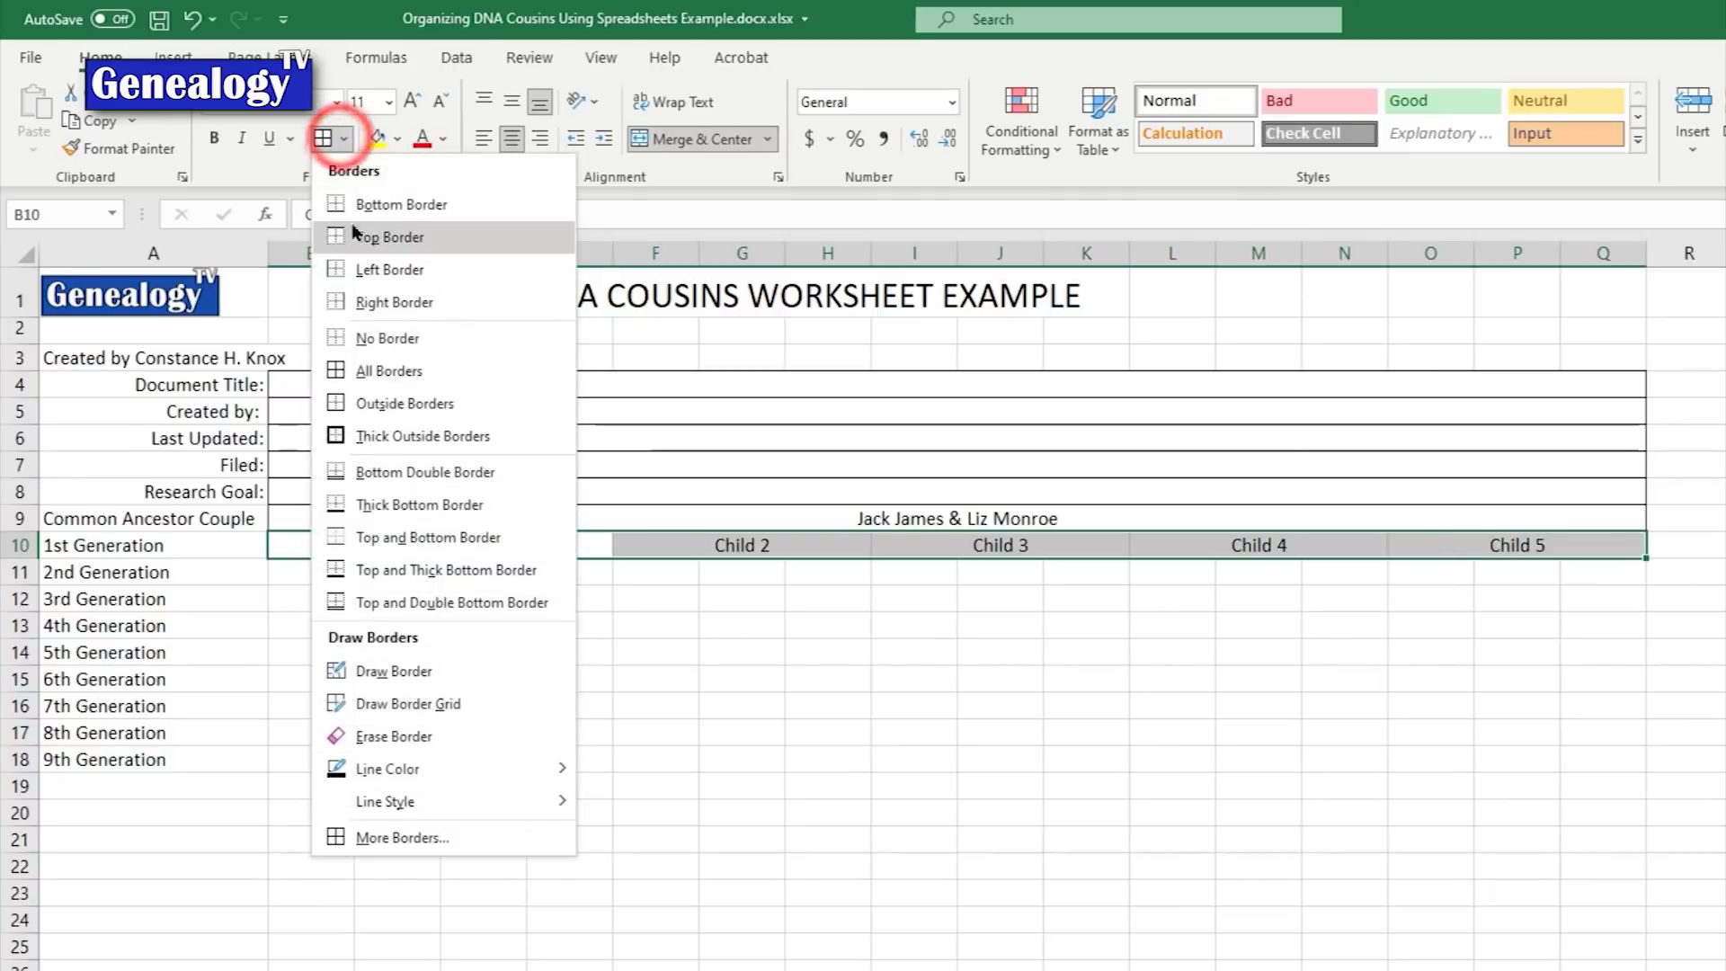
pyautogui.click(407, 374)
pyautogui.click(845, 704)
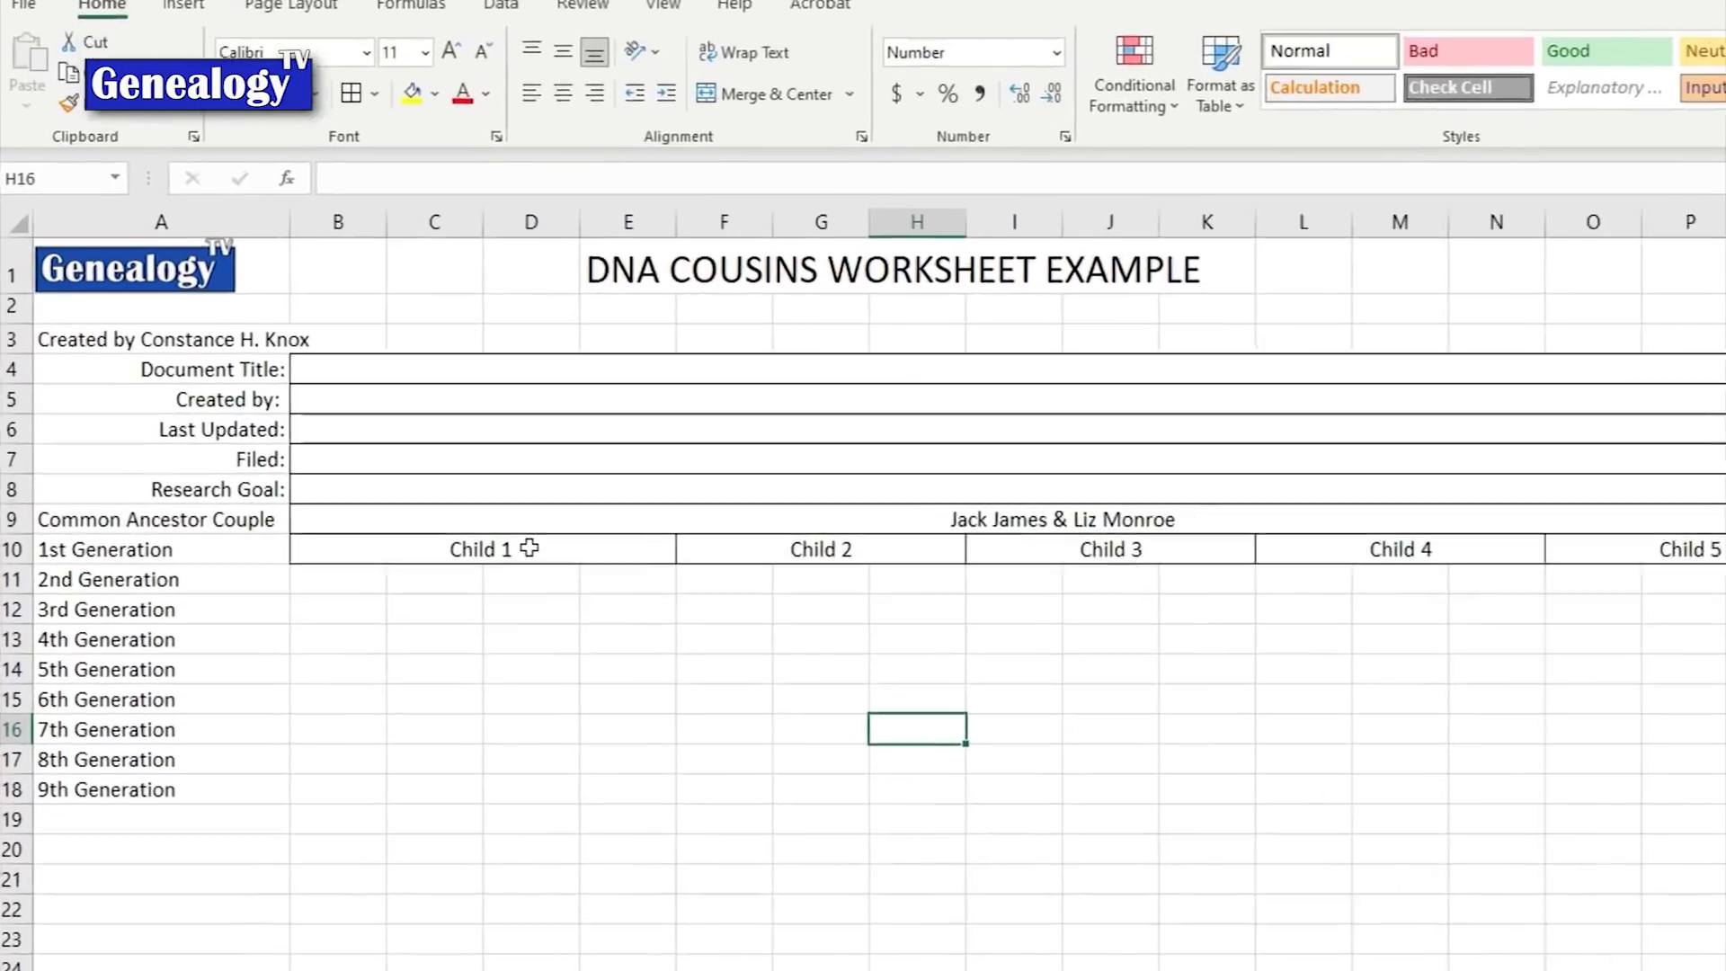
# Step: Fill the Child 1 heading light blue and the Child 2 heading pink
pyautogui.click(490, 546)
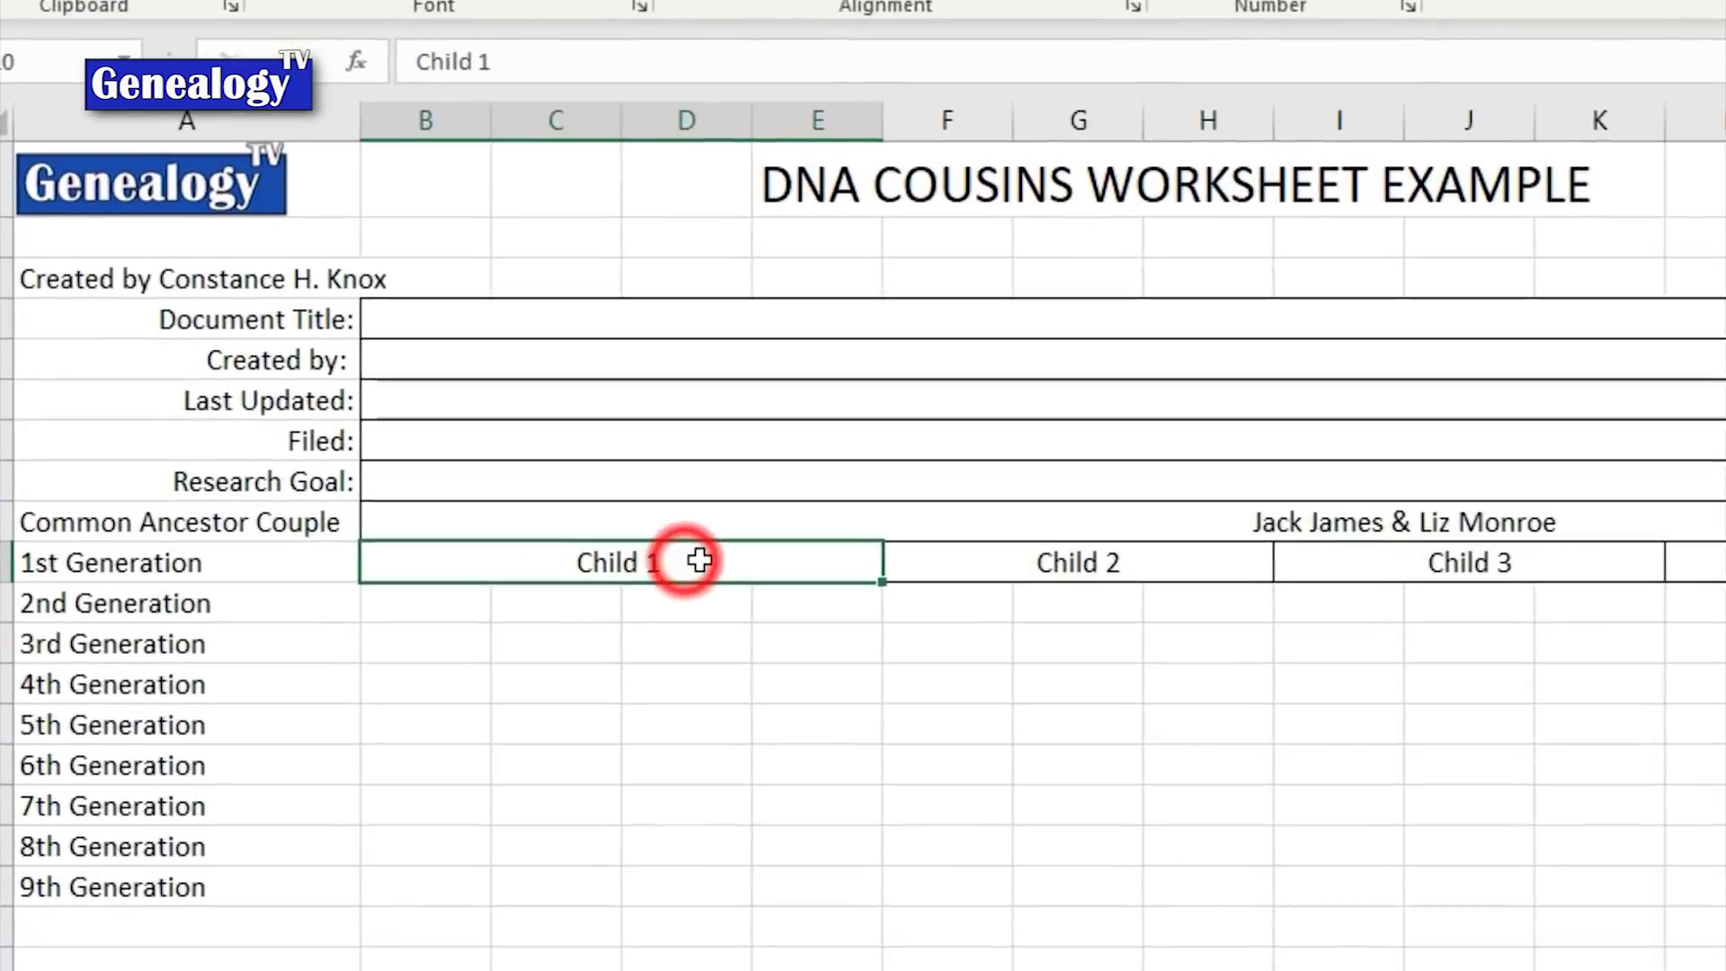
pyautogui.rightClick(499, 553)
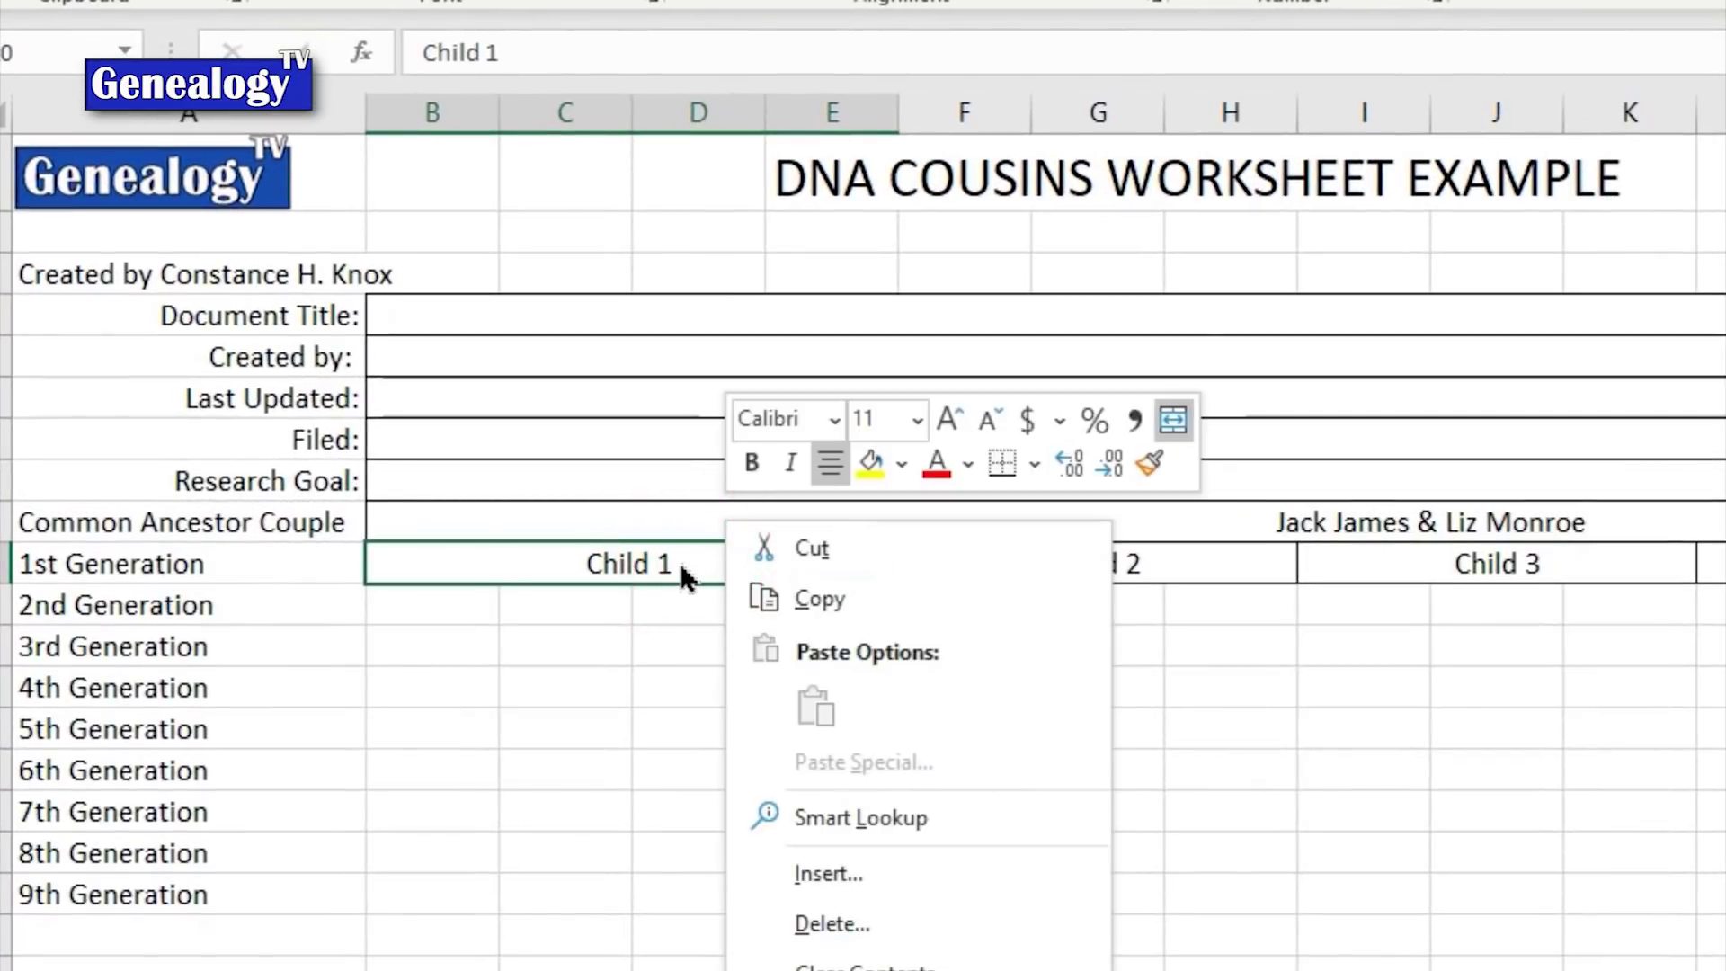
pyautogui.click(870, 466)
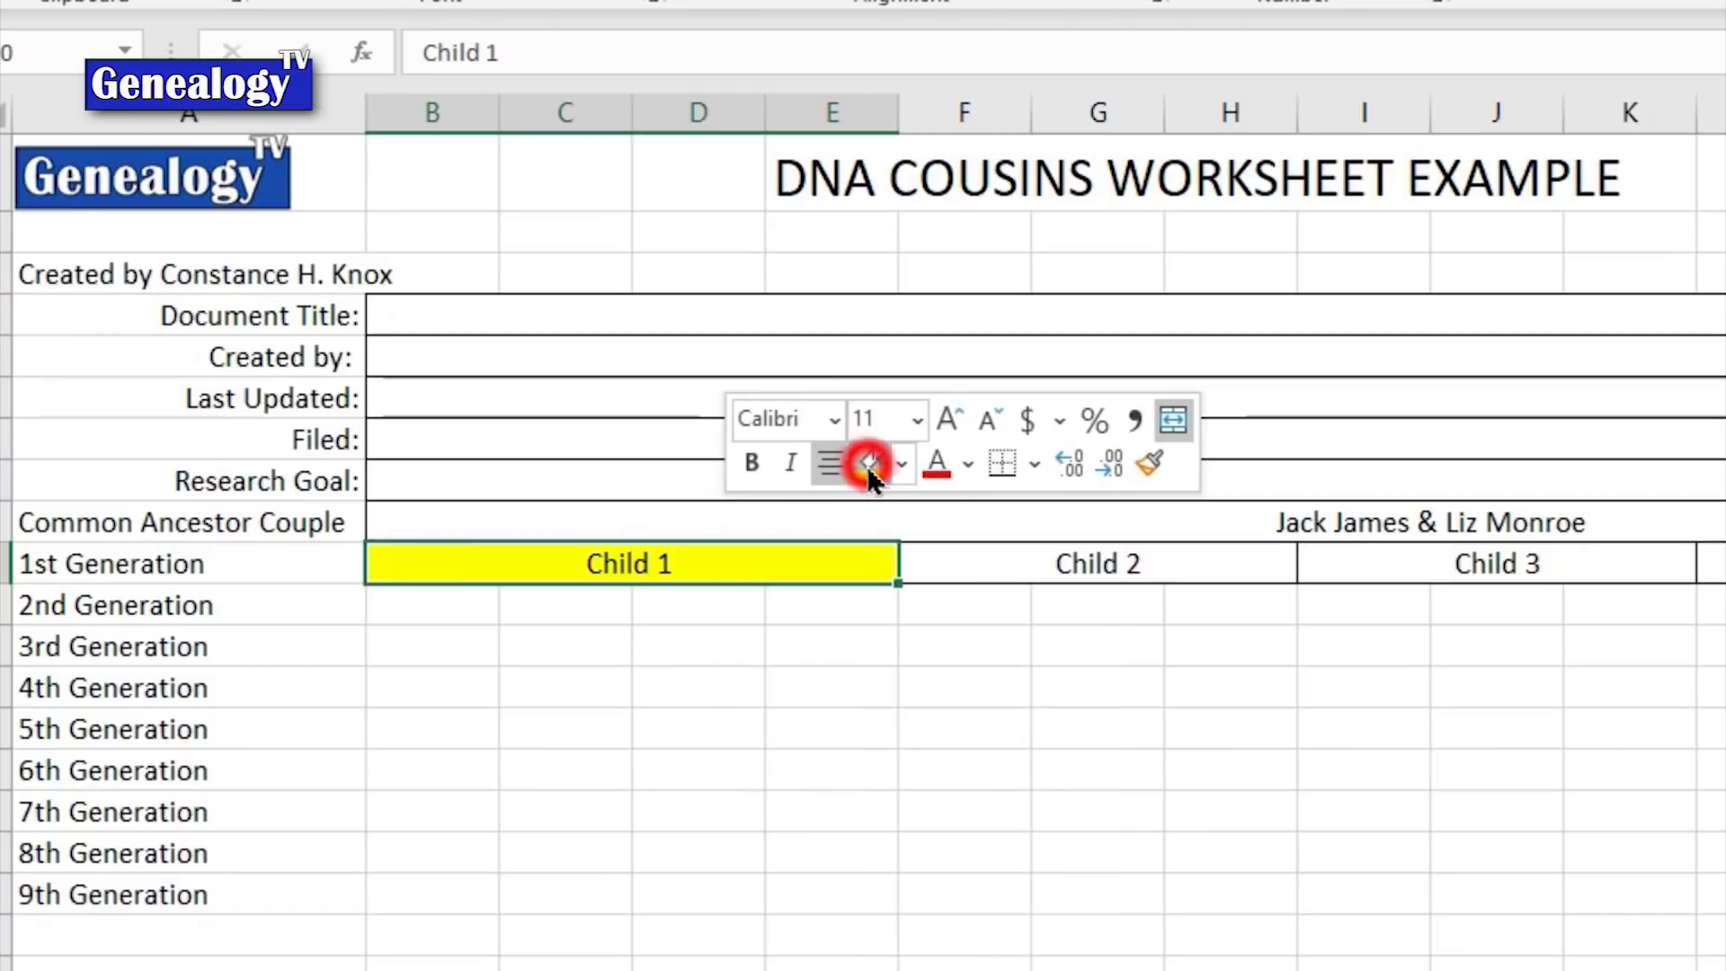
pyautogui.click(1056, 572)
pyautogui.click(819, 563)
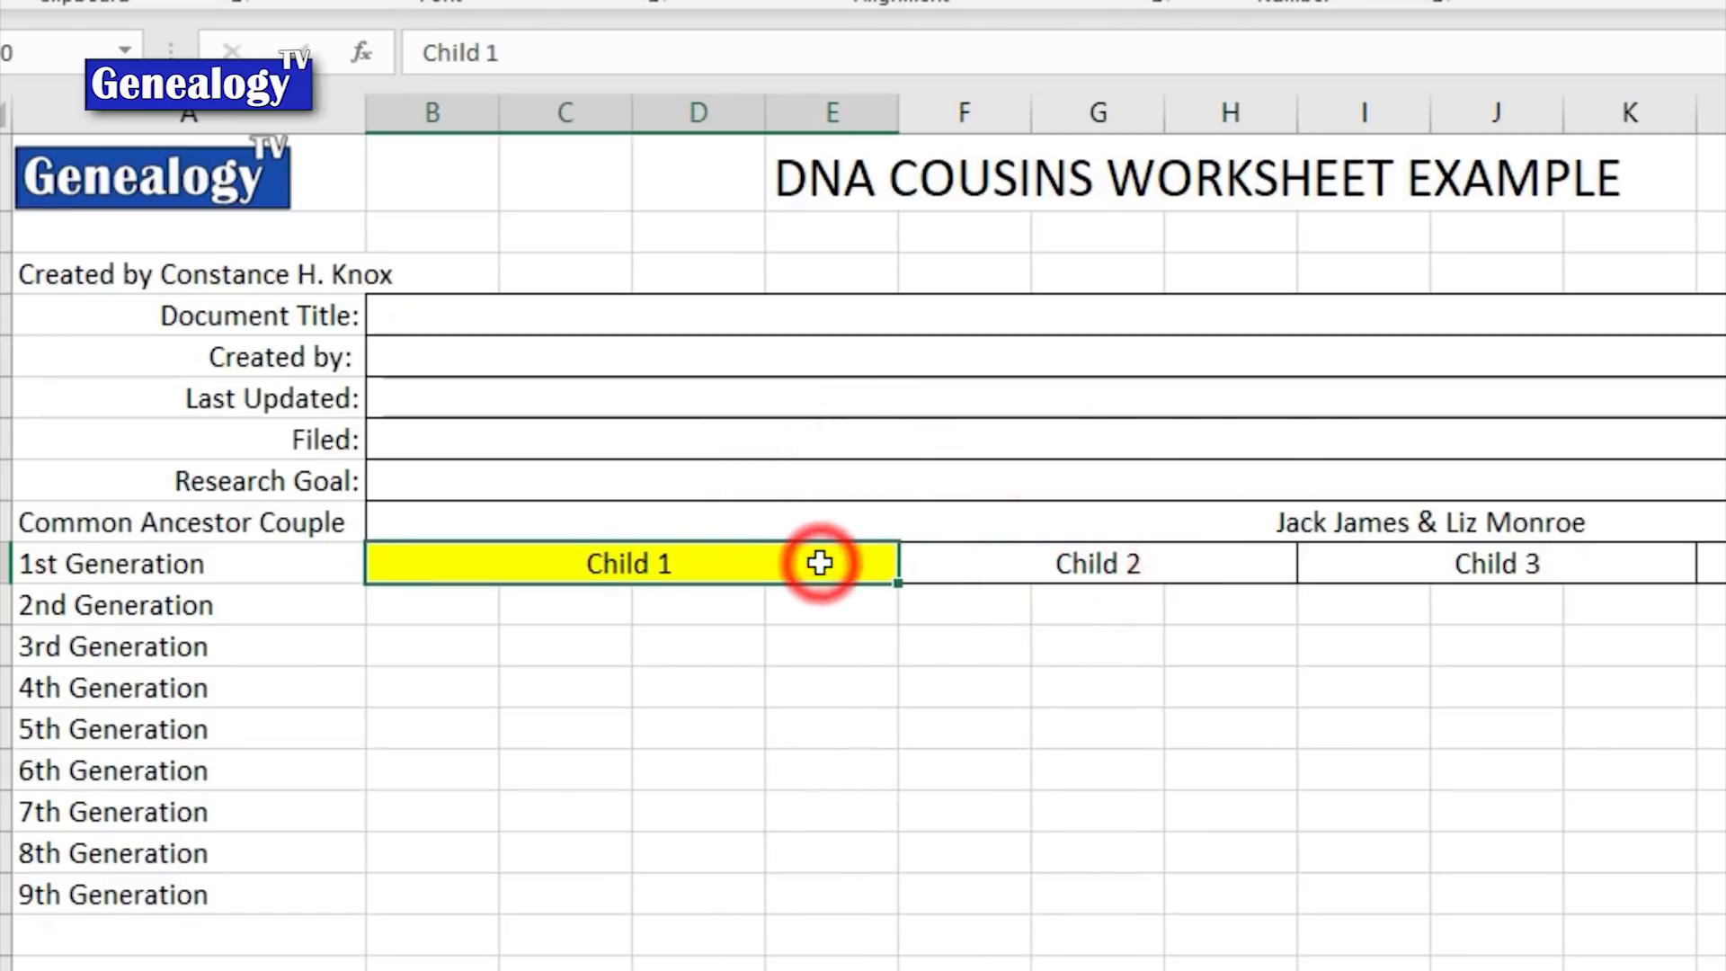
pyautogui.rightClick(819, 563)
pyautogui.click(997, 466)
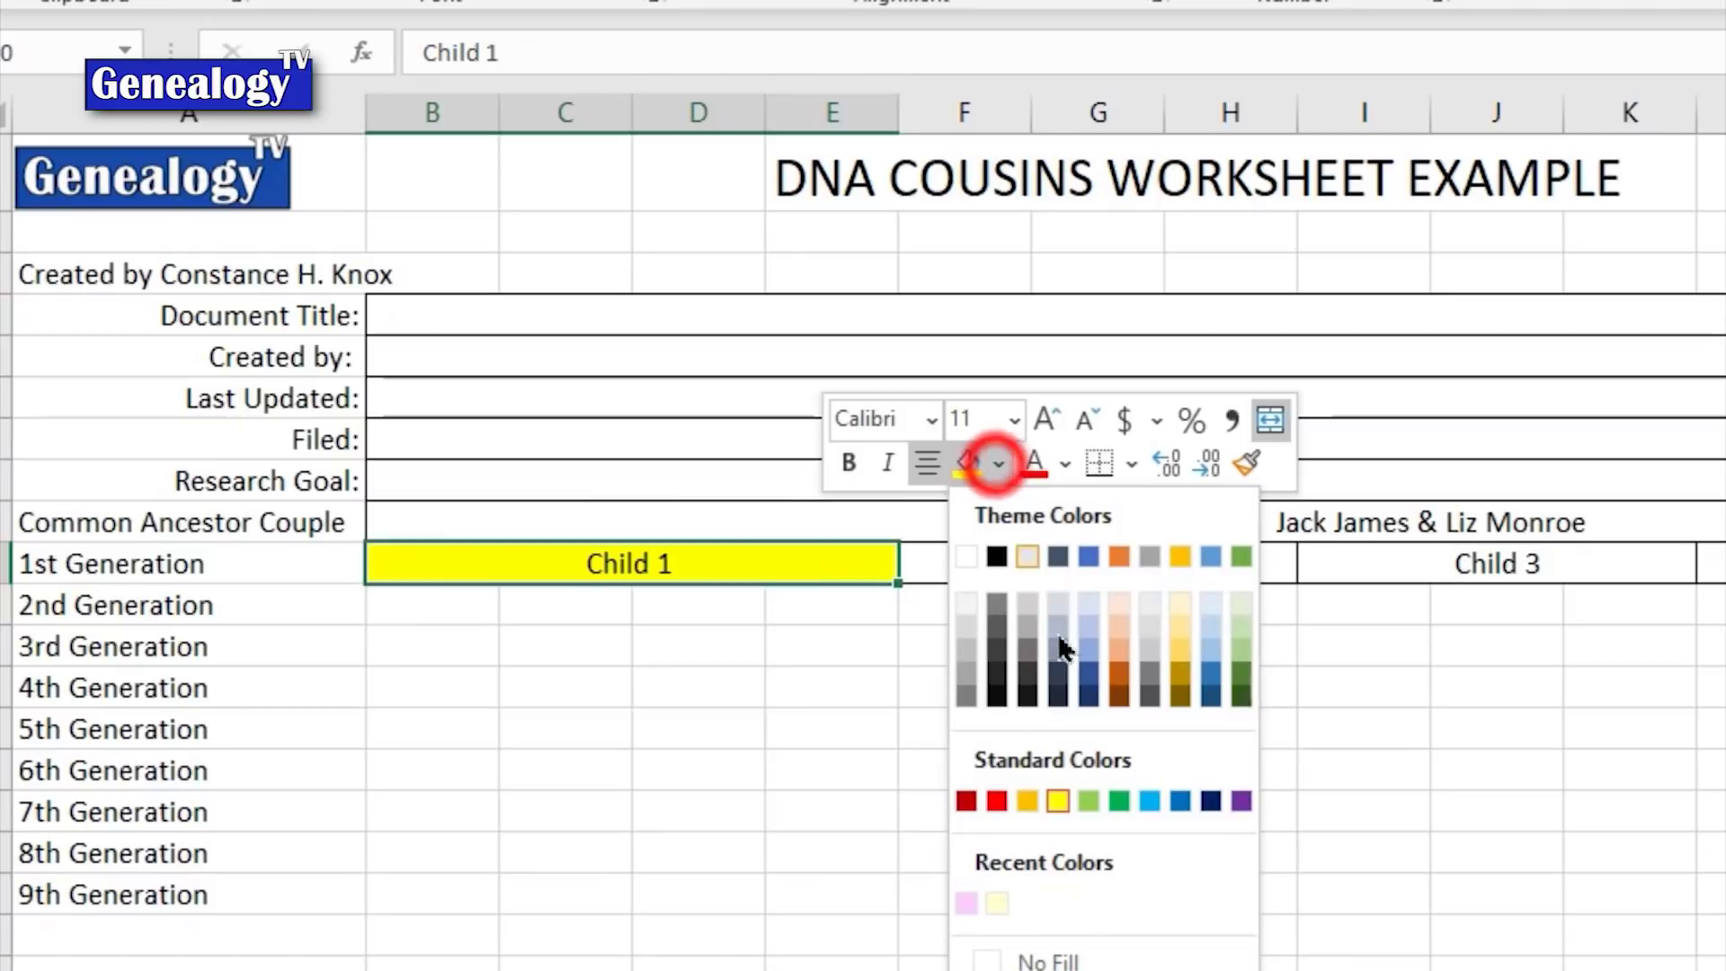
pyautogui.click(1088, 630)
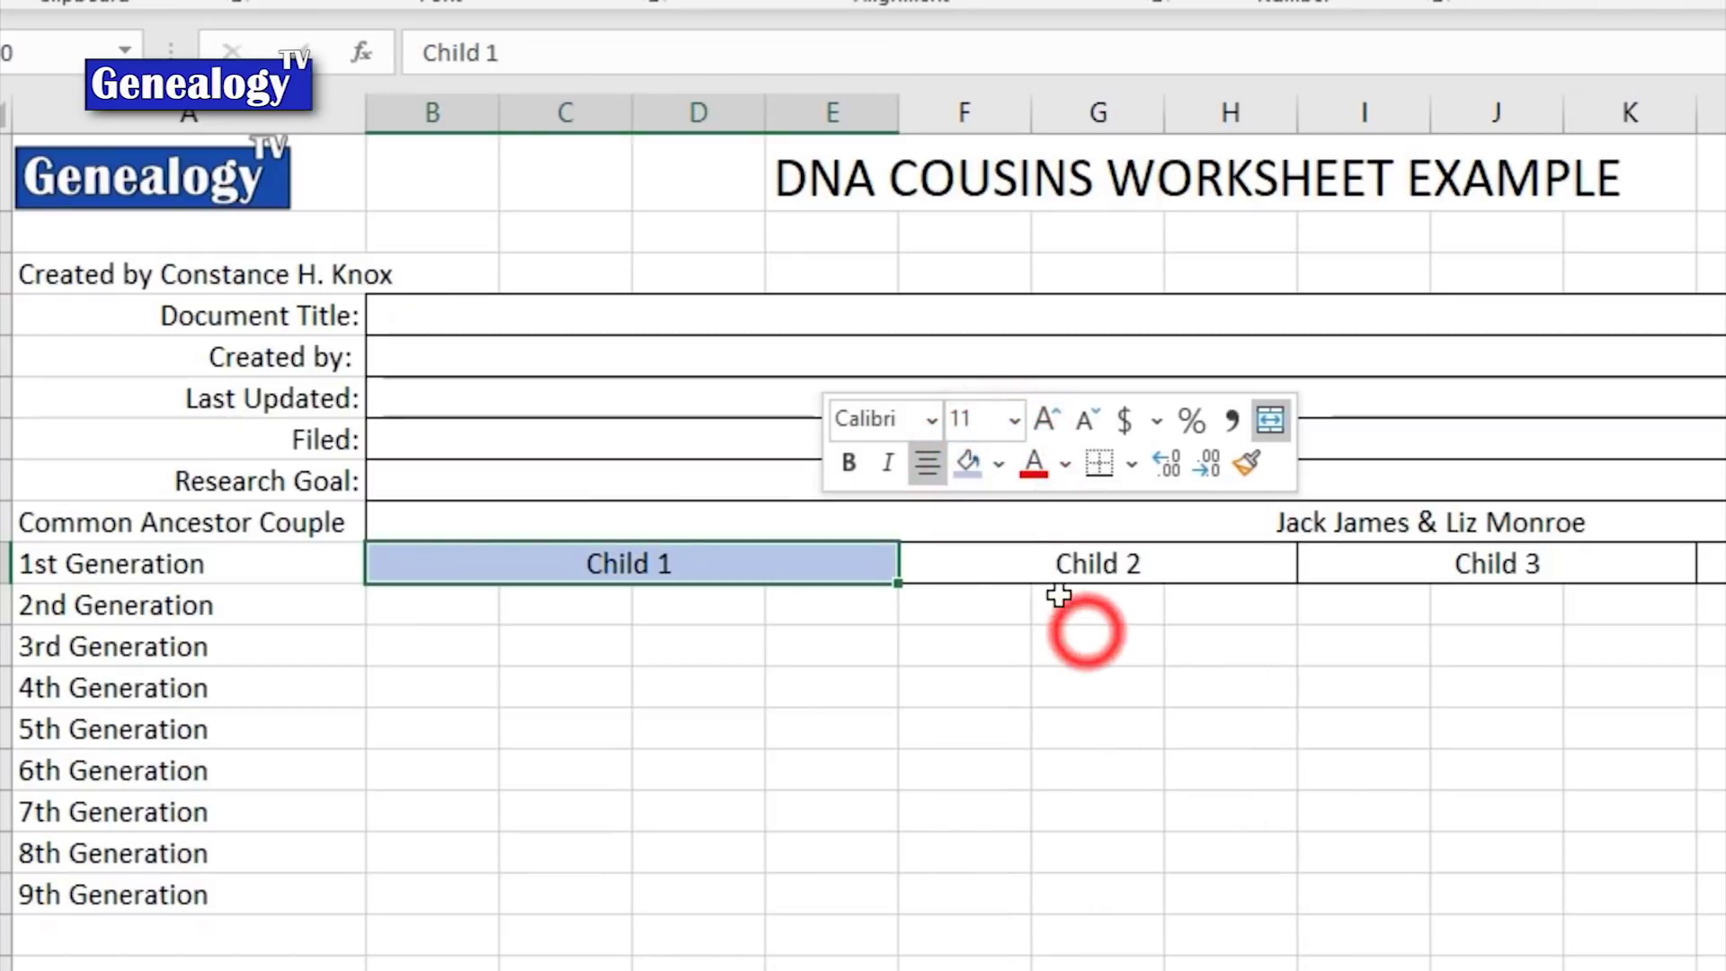
pyautogui.click(1057, 559)
pyautogui.rightClick(1107, 561)
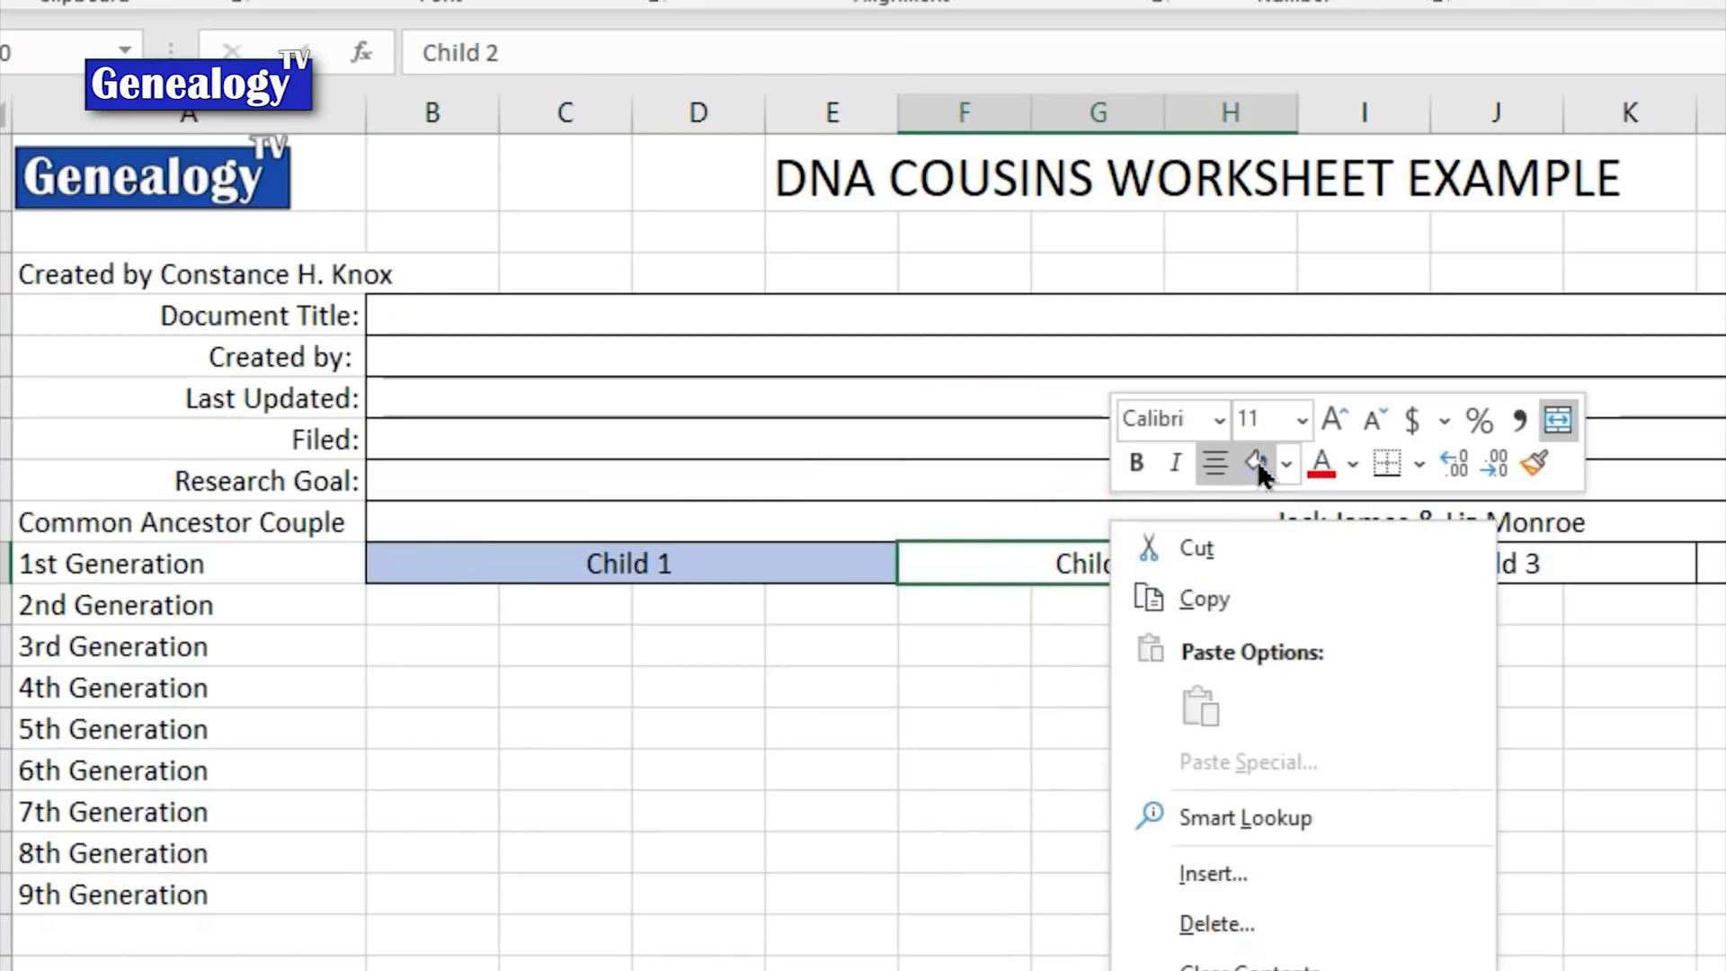
pyautogui.click(1287, 464)
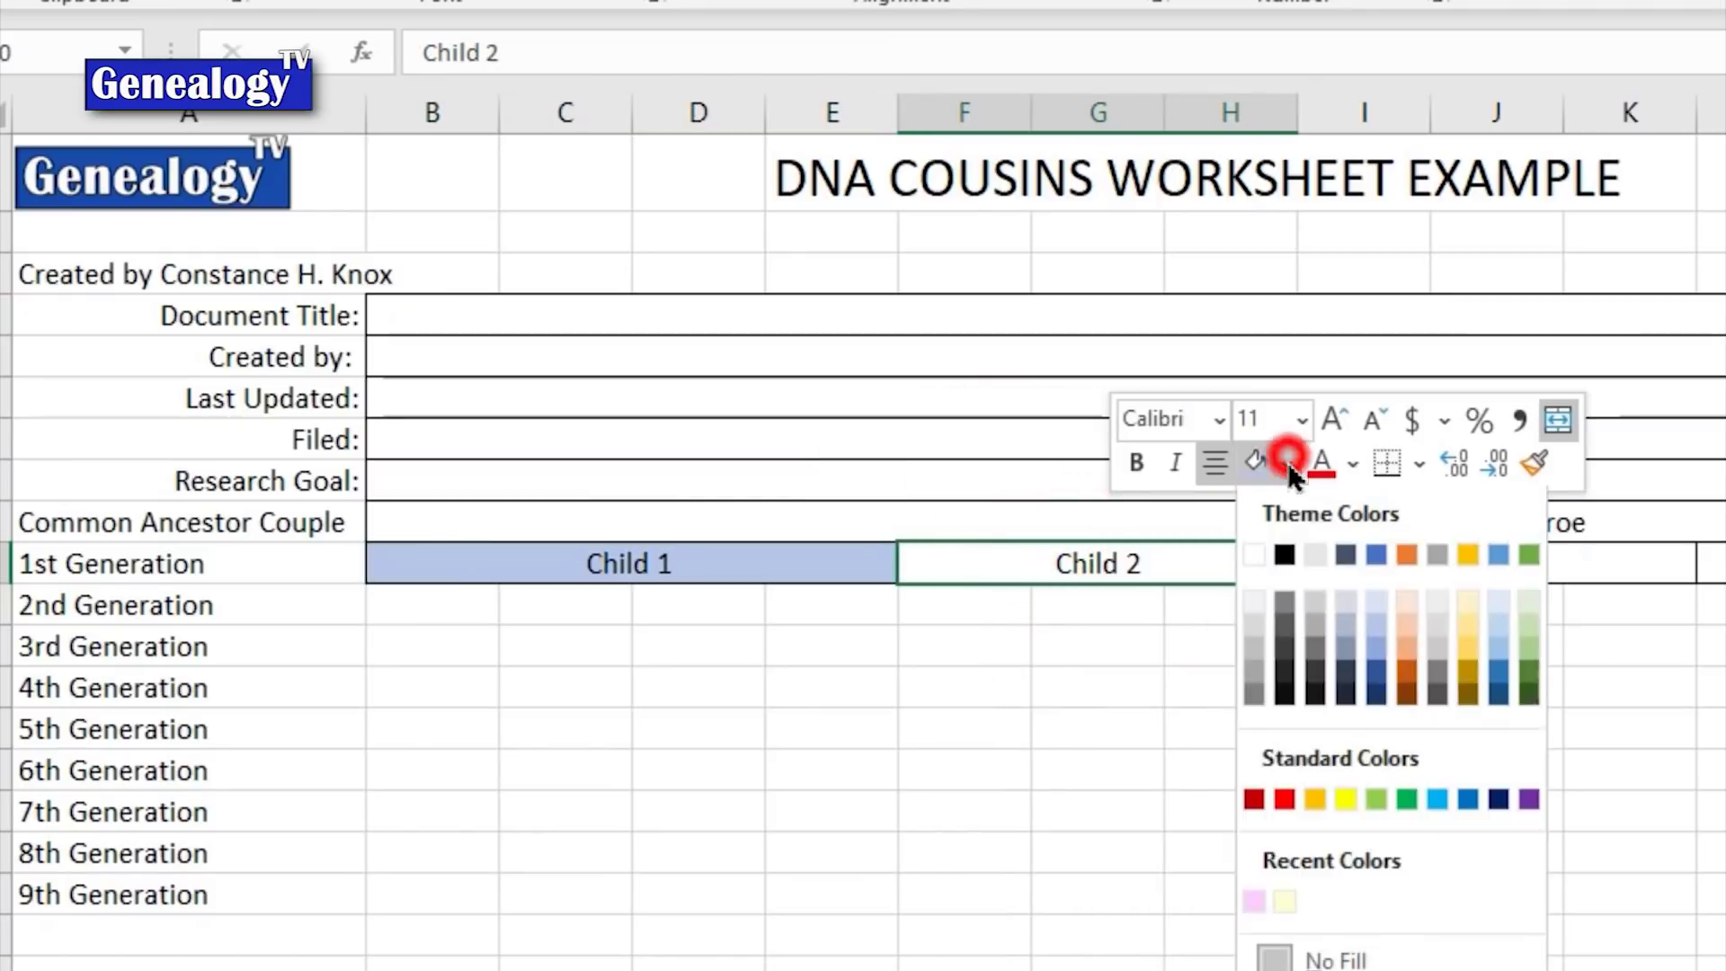
pyautogui.click(1255, 903)
pyautogui.click(1420, 563)
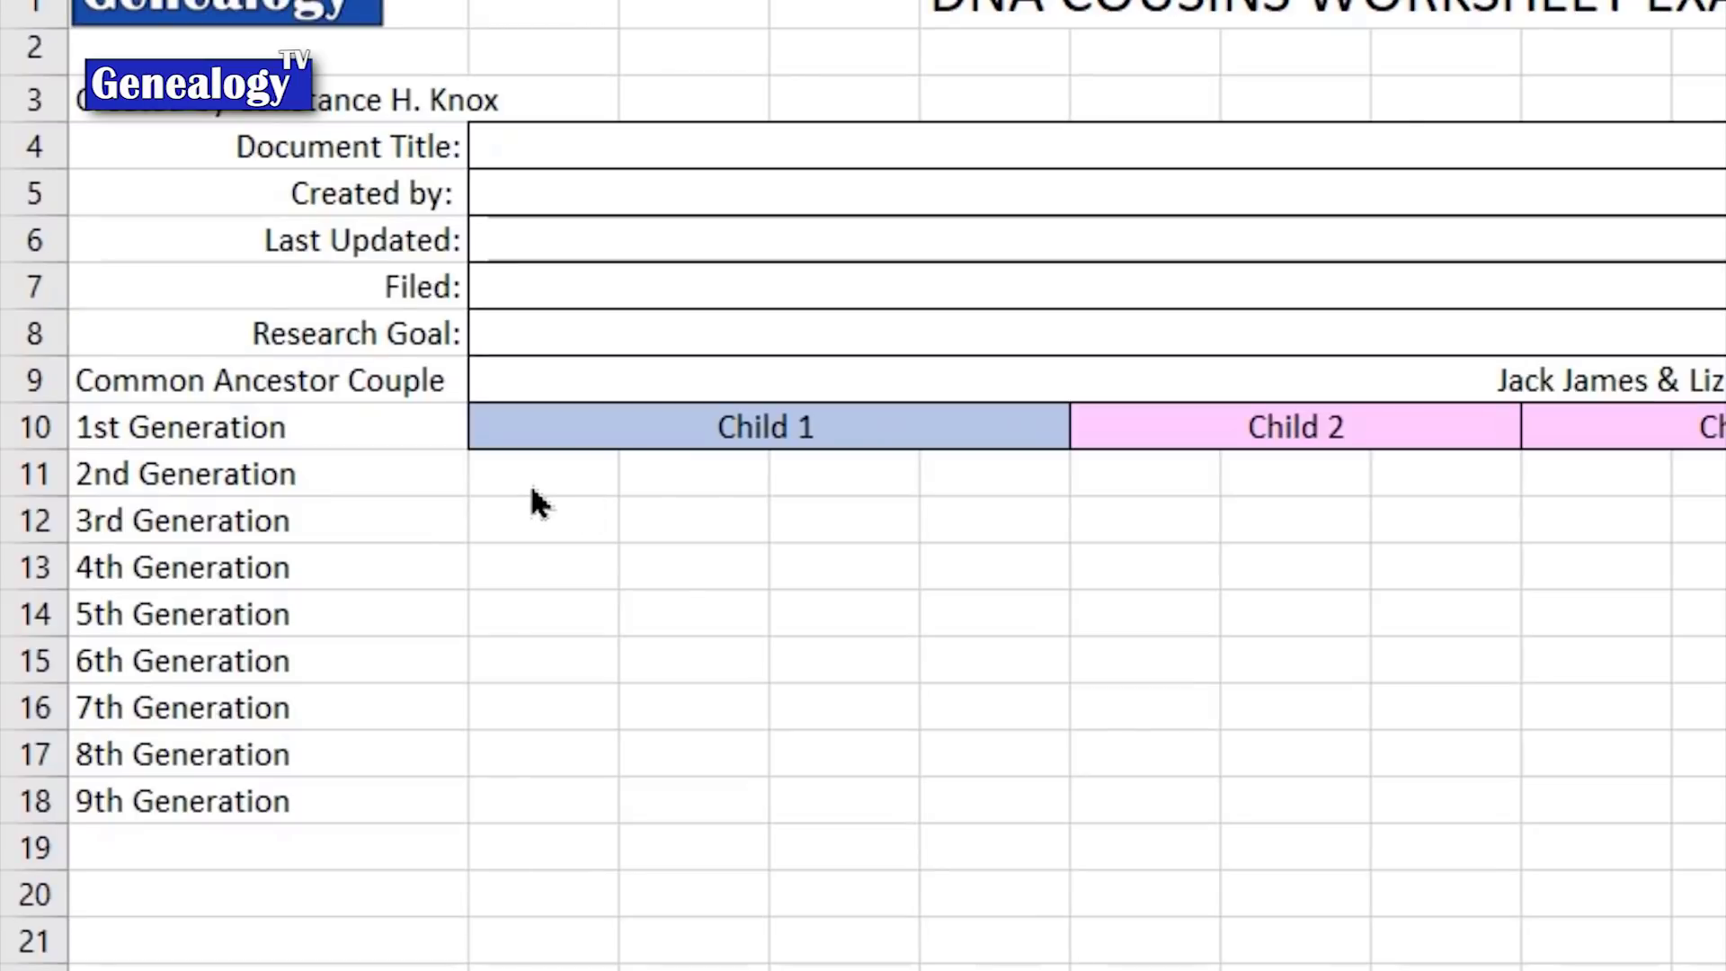
# Step: Enter Child 1 in B11 and AutoFill Child 2 through Child 4 into C11:E11
pyautogui.click(528, 480)
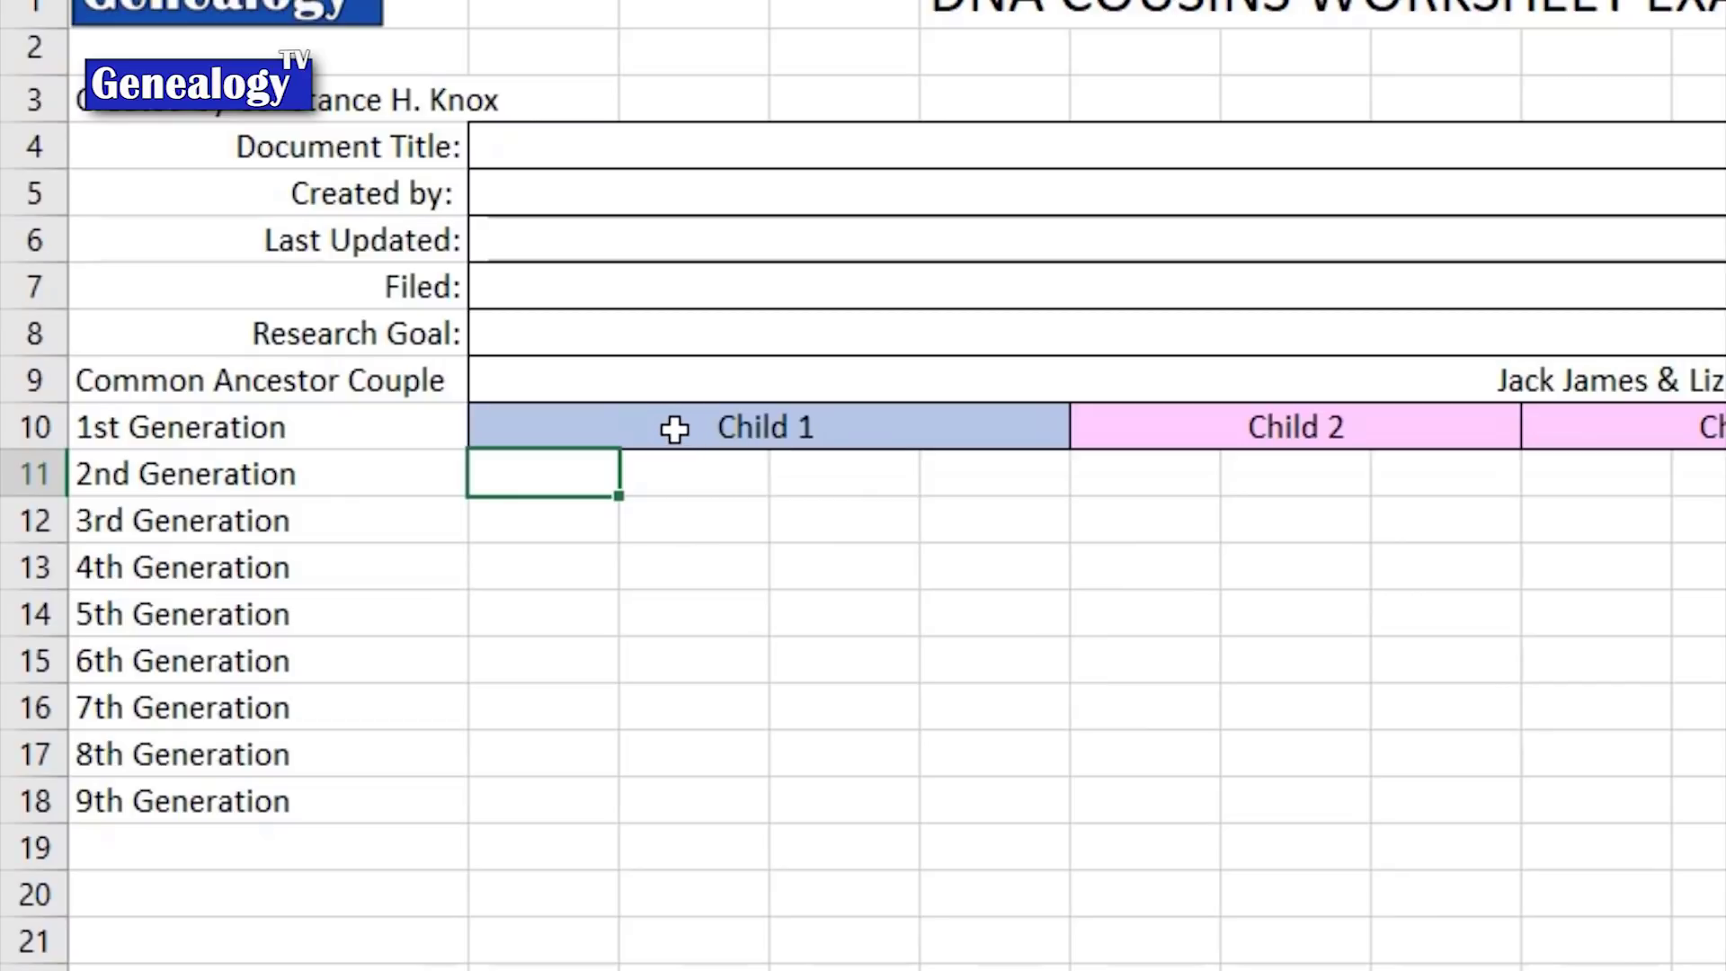
pyautogui.click(675, 429)
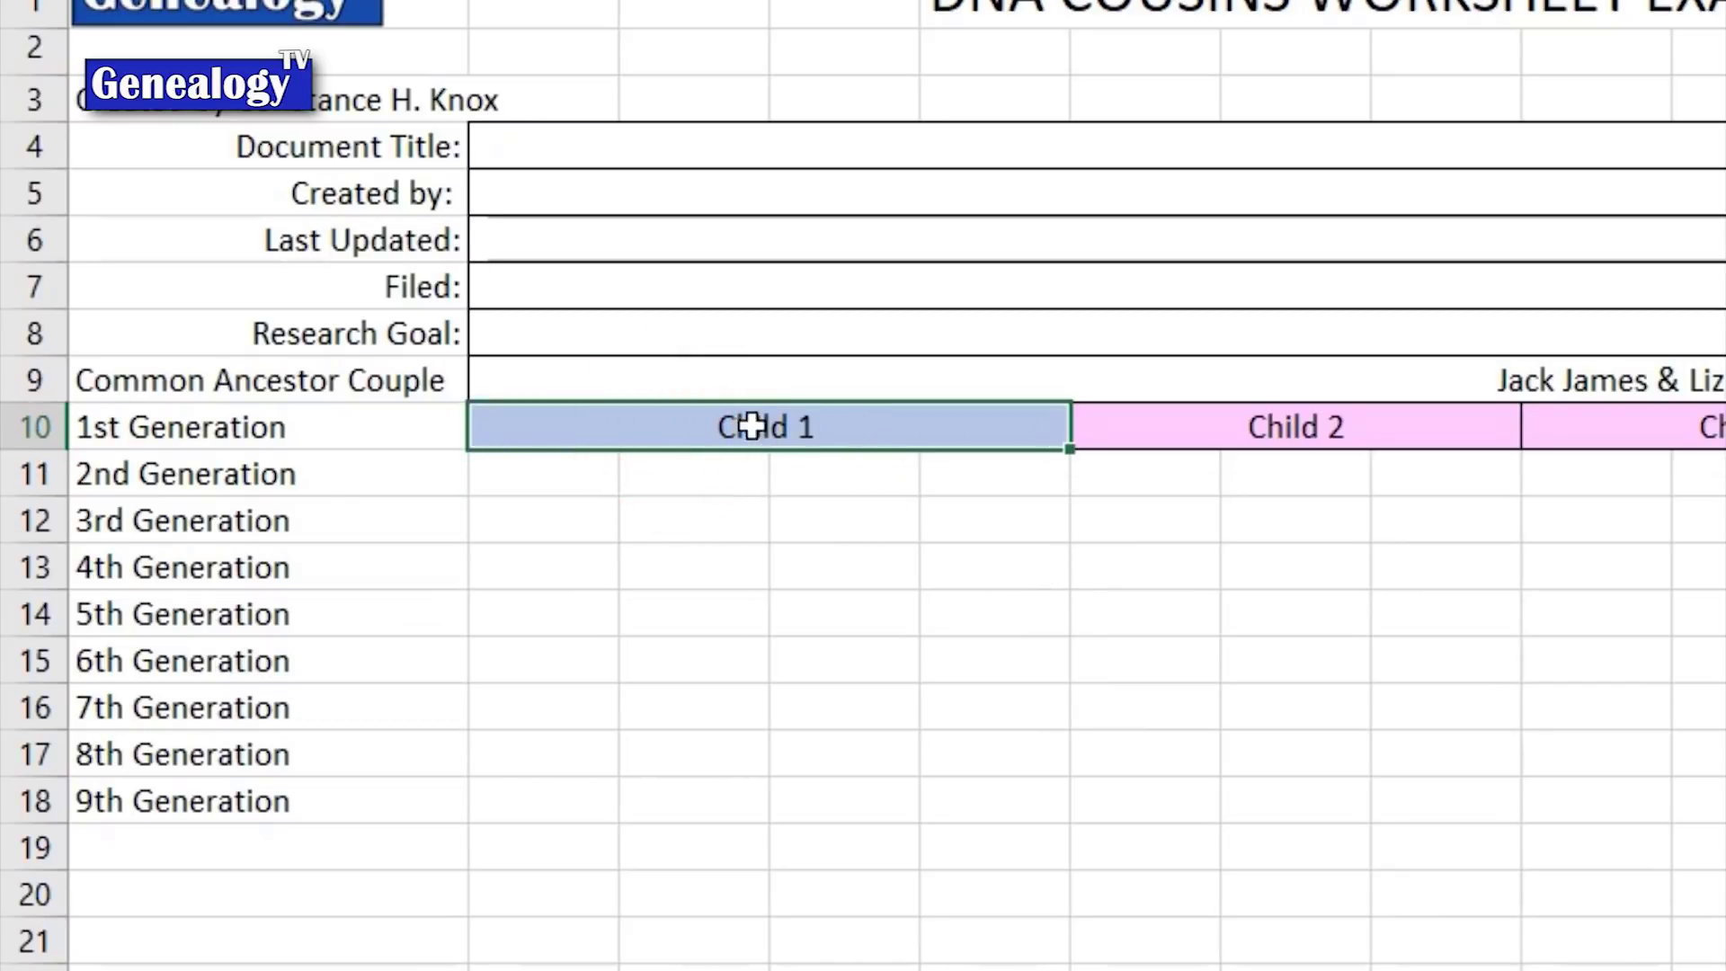
pyautogui.click(533, 478)
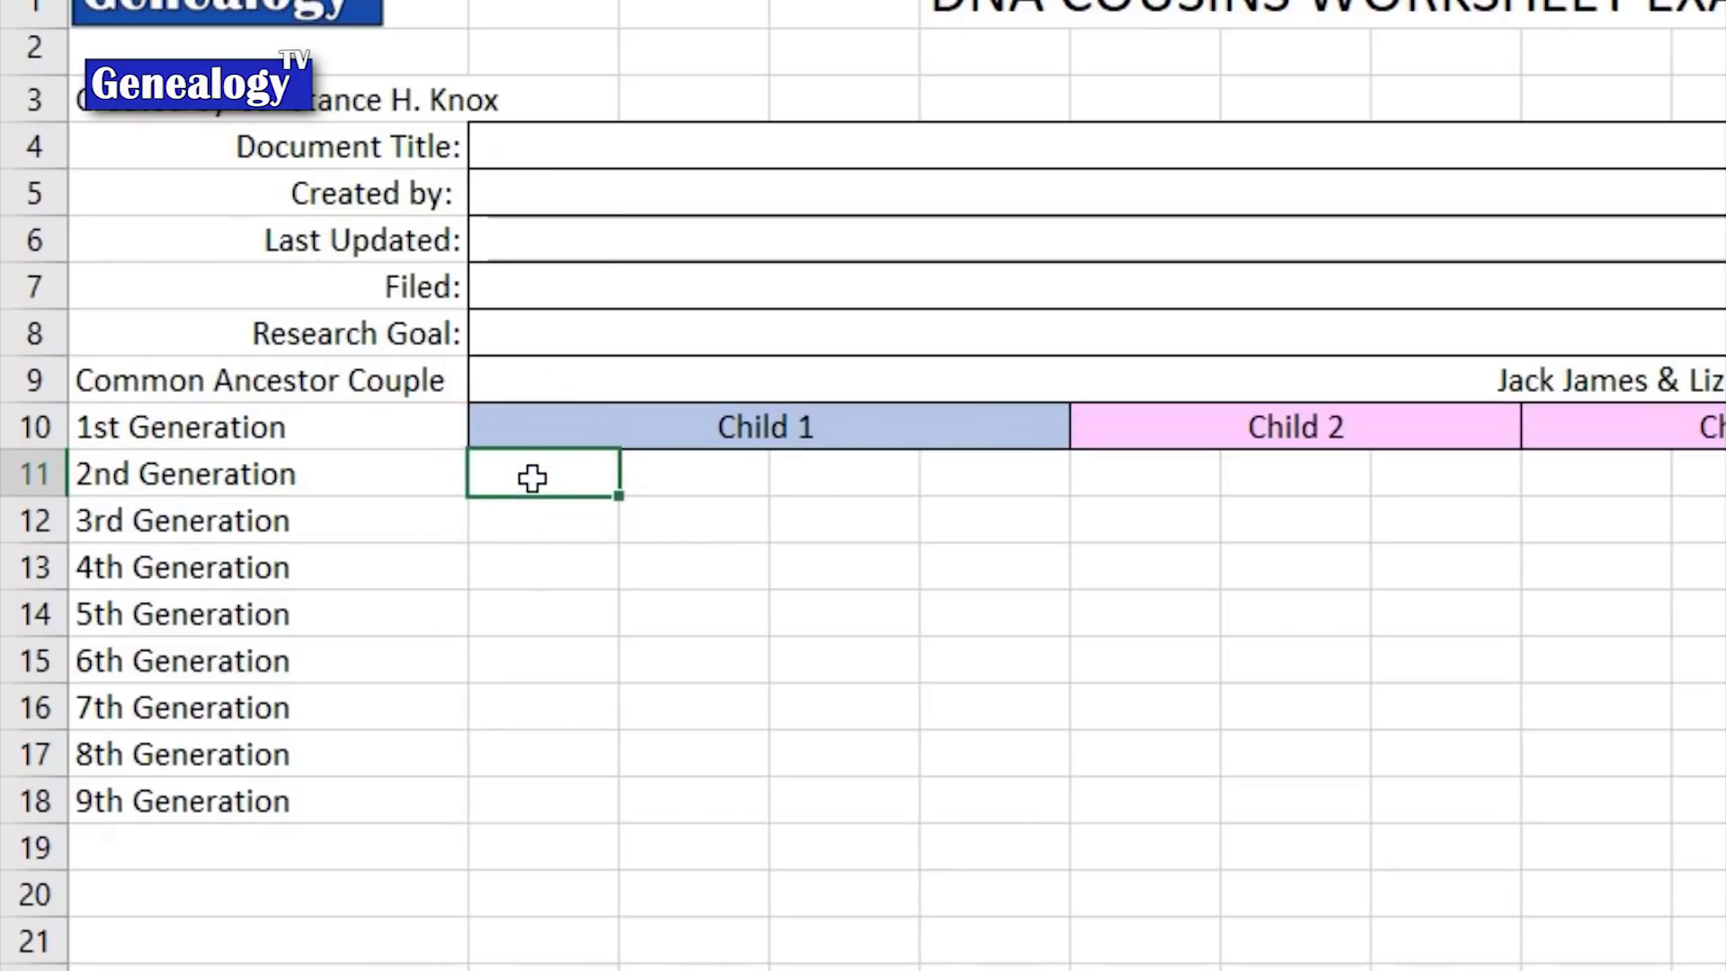
pyautogui.write('Child 1')
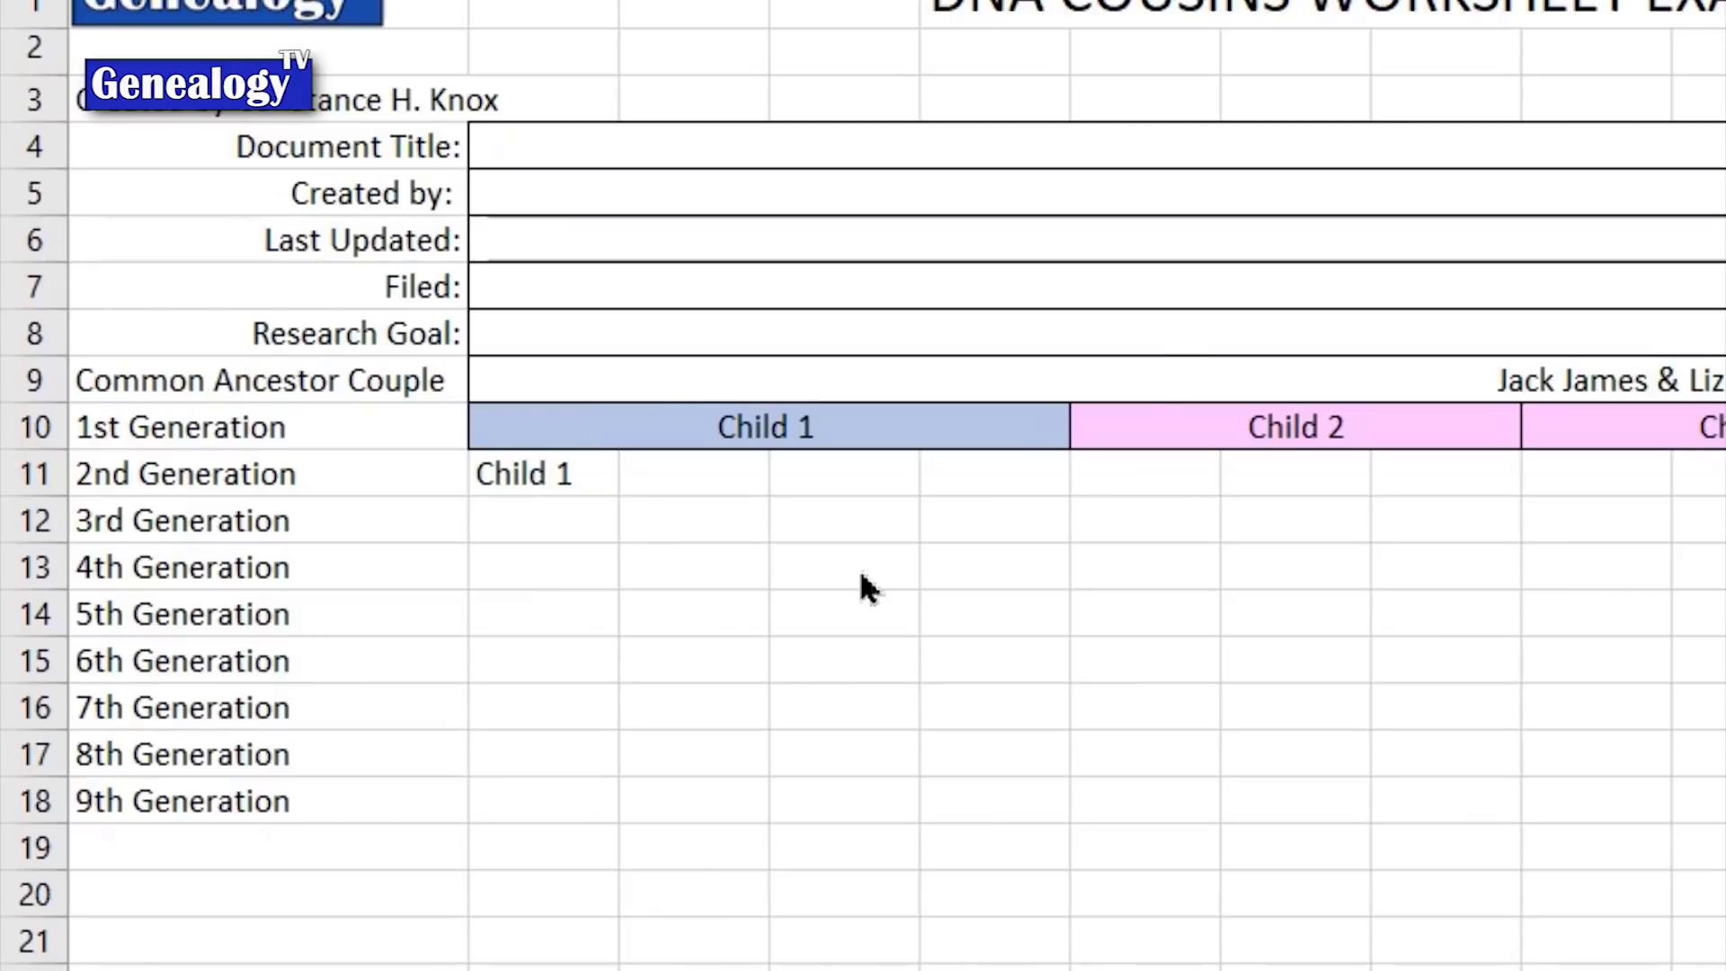
pyautogui.click(528, 484)
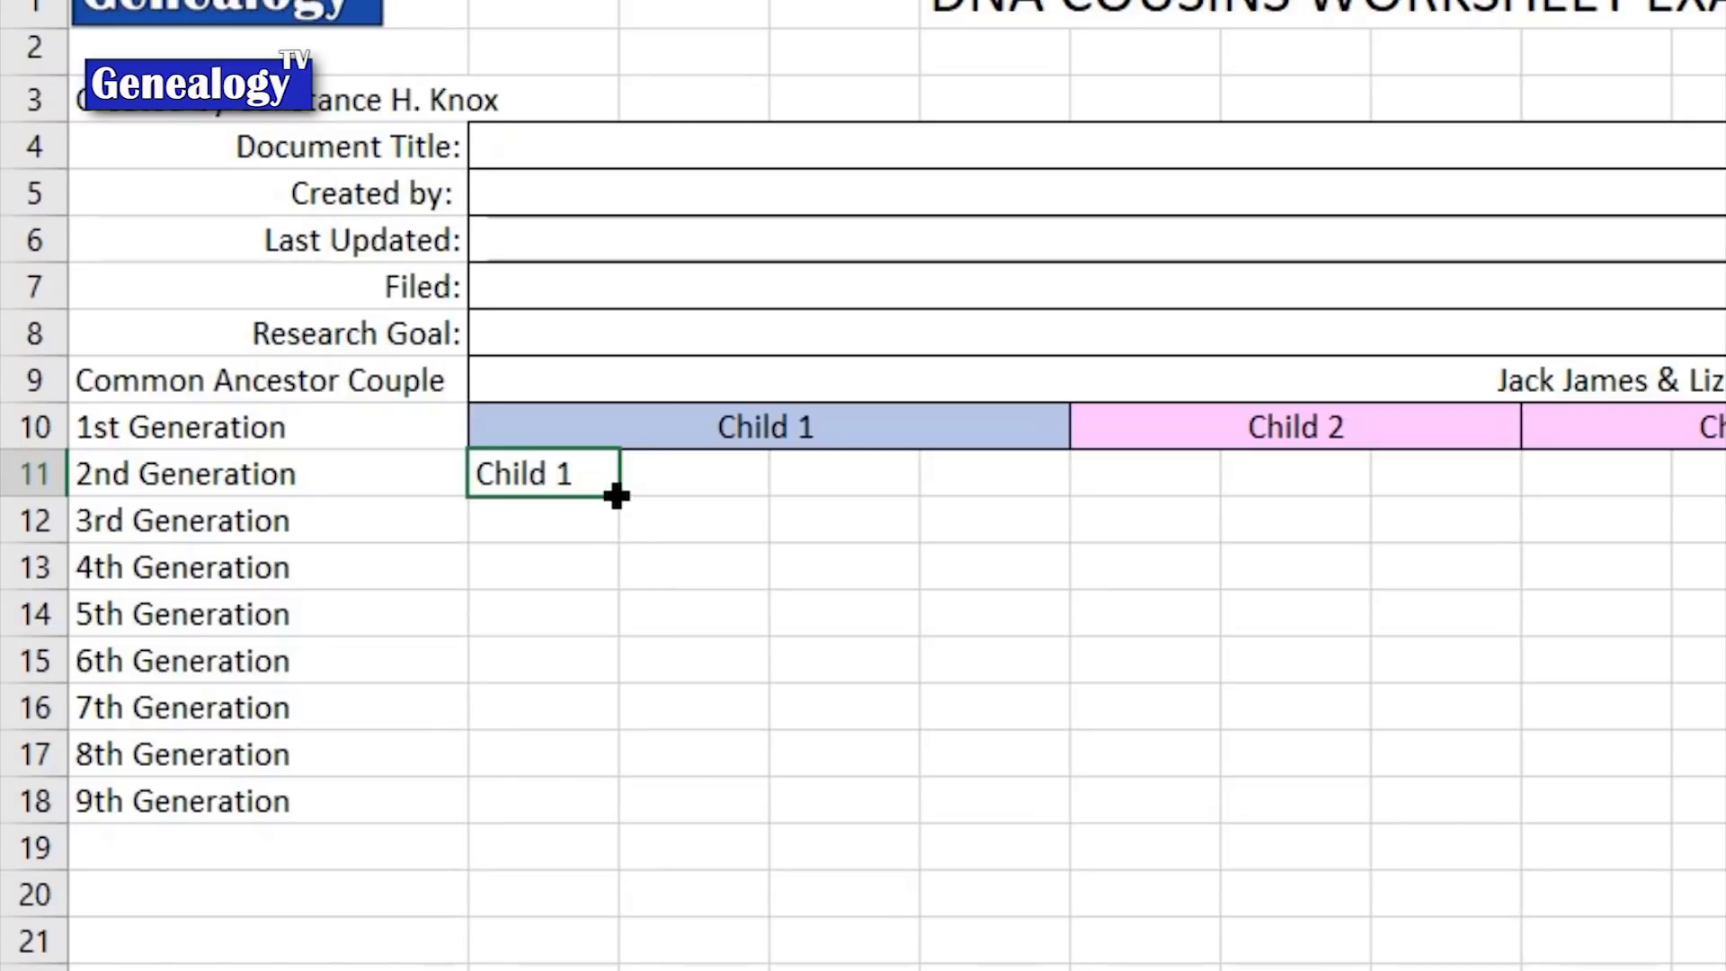
pyautogui.click(616, 496)
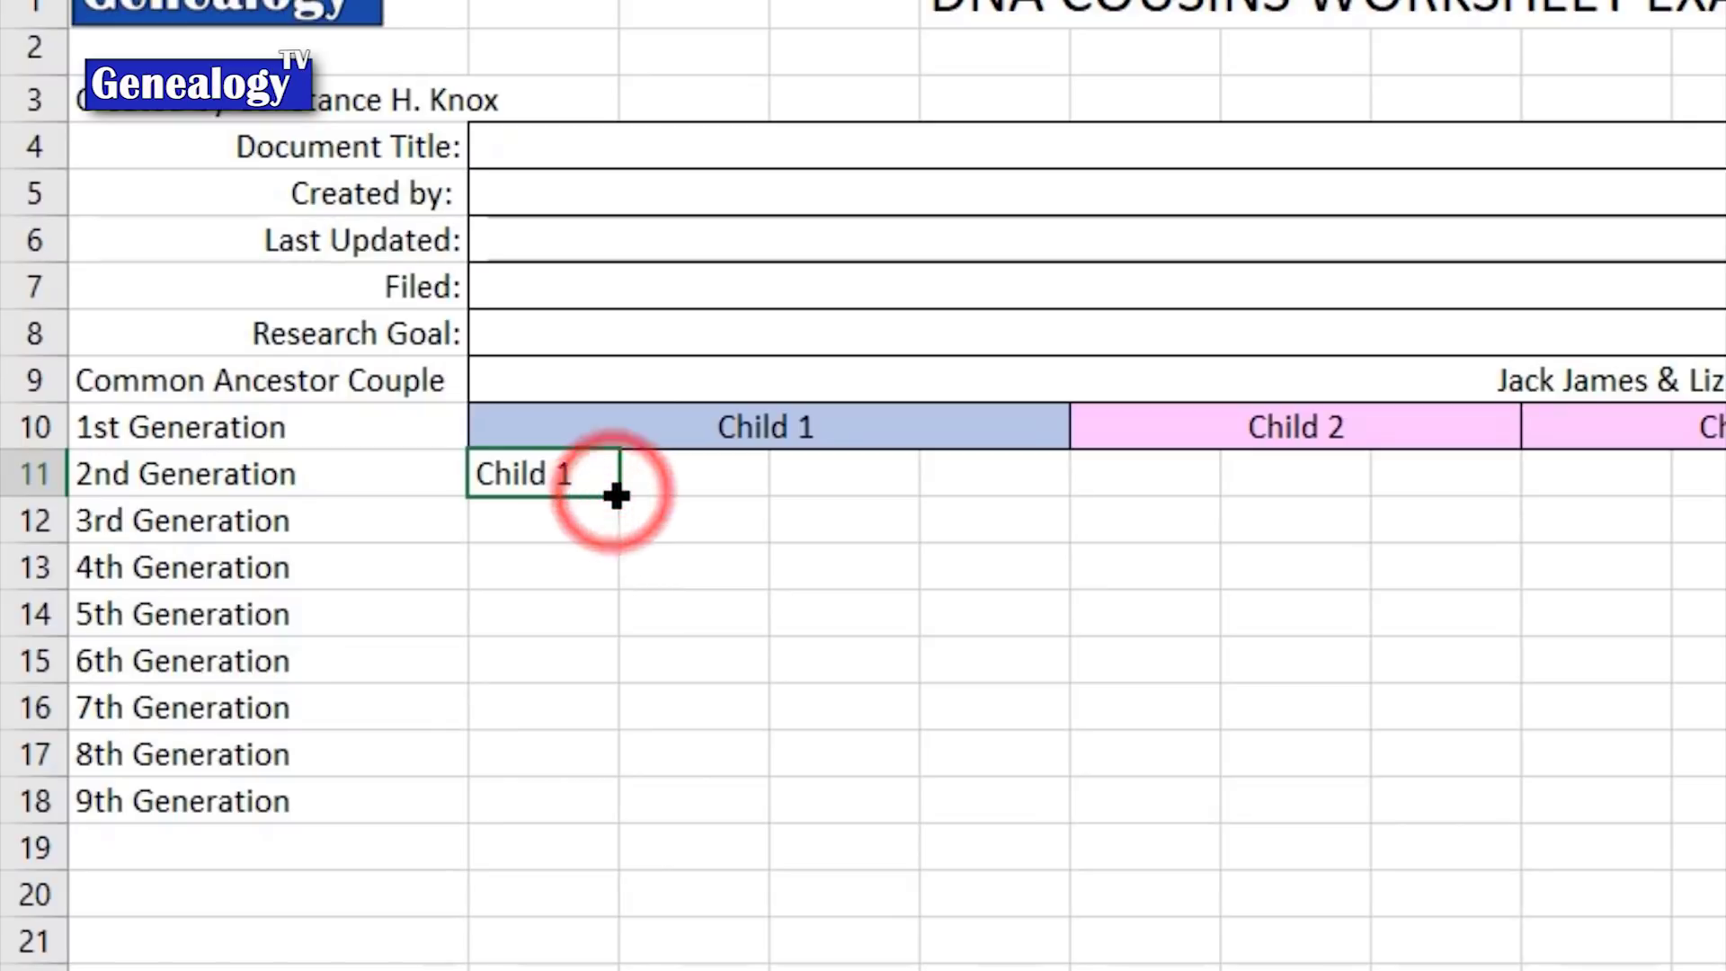
pyautogui.moveTo(621, 496); pyautogui.dragTo(1043, 494)
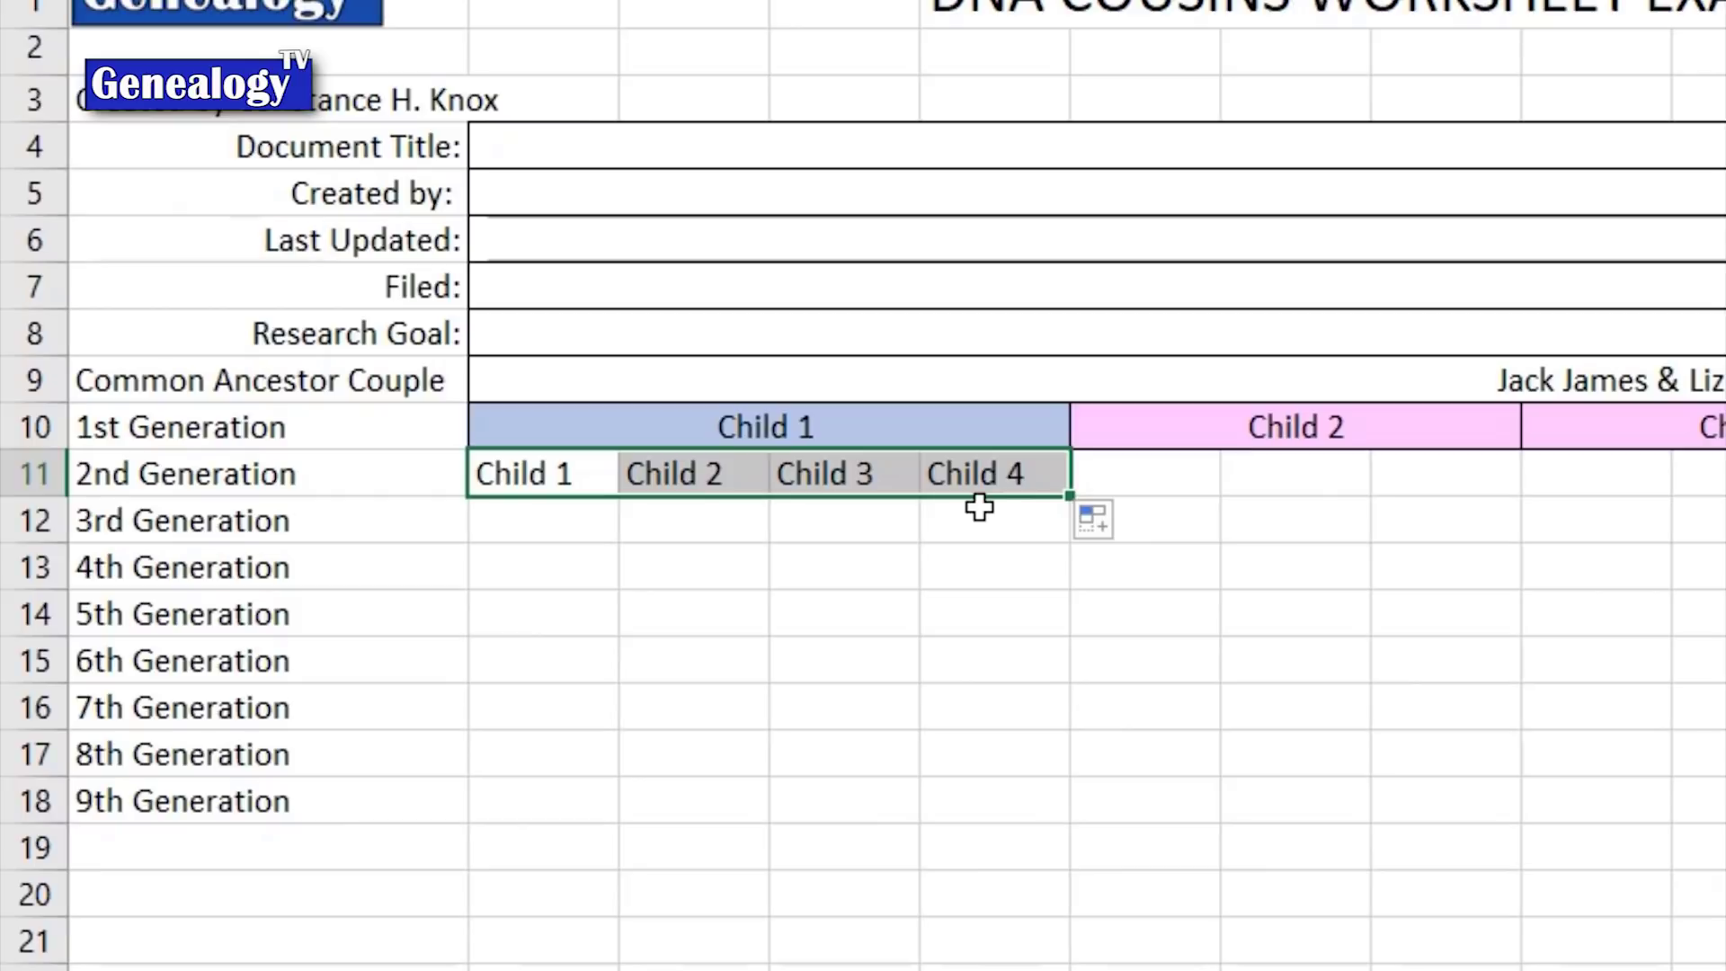
# Step: Under the Child 2 heading, enter Child 1 and extend the series to Child 2
pyautogui.click(1162, 473)
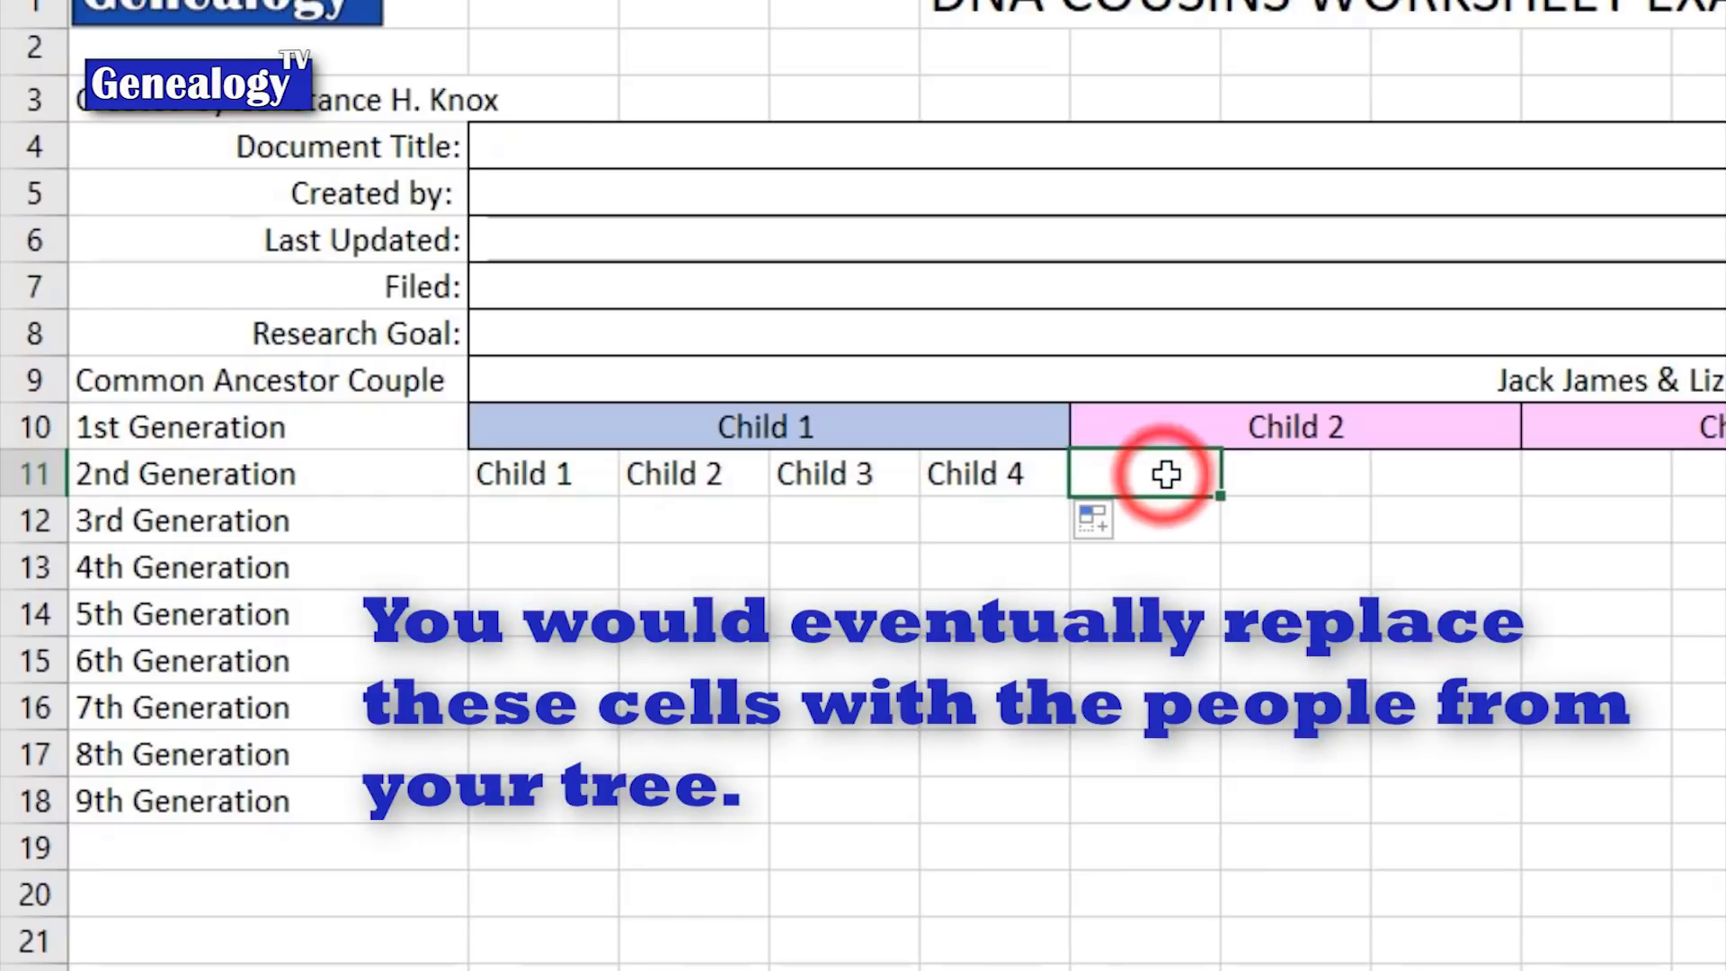
pyautogui.write('Child 2')
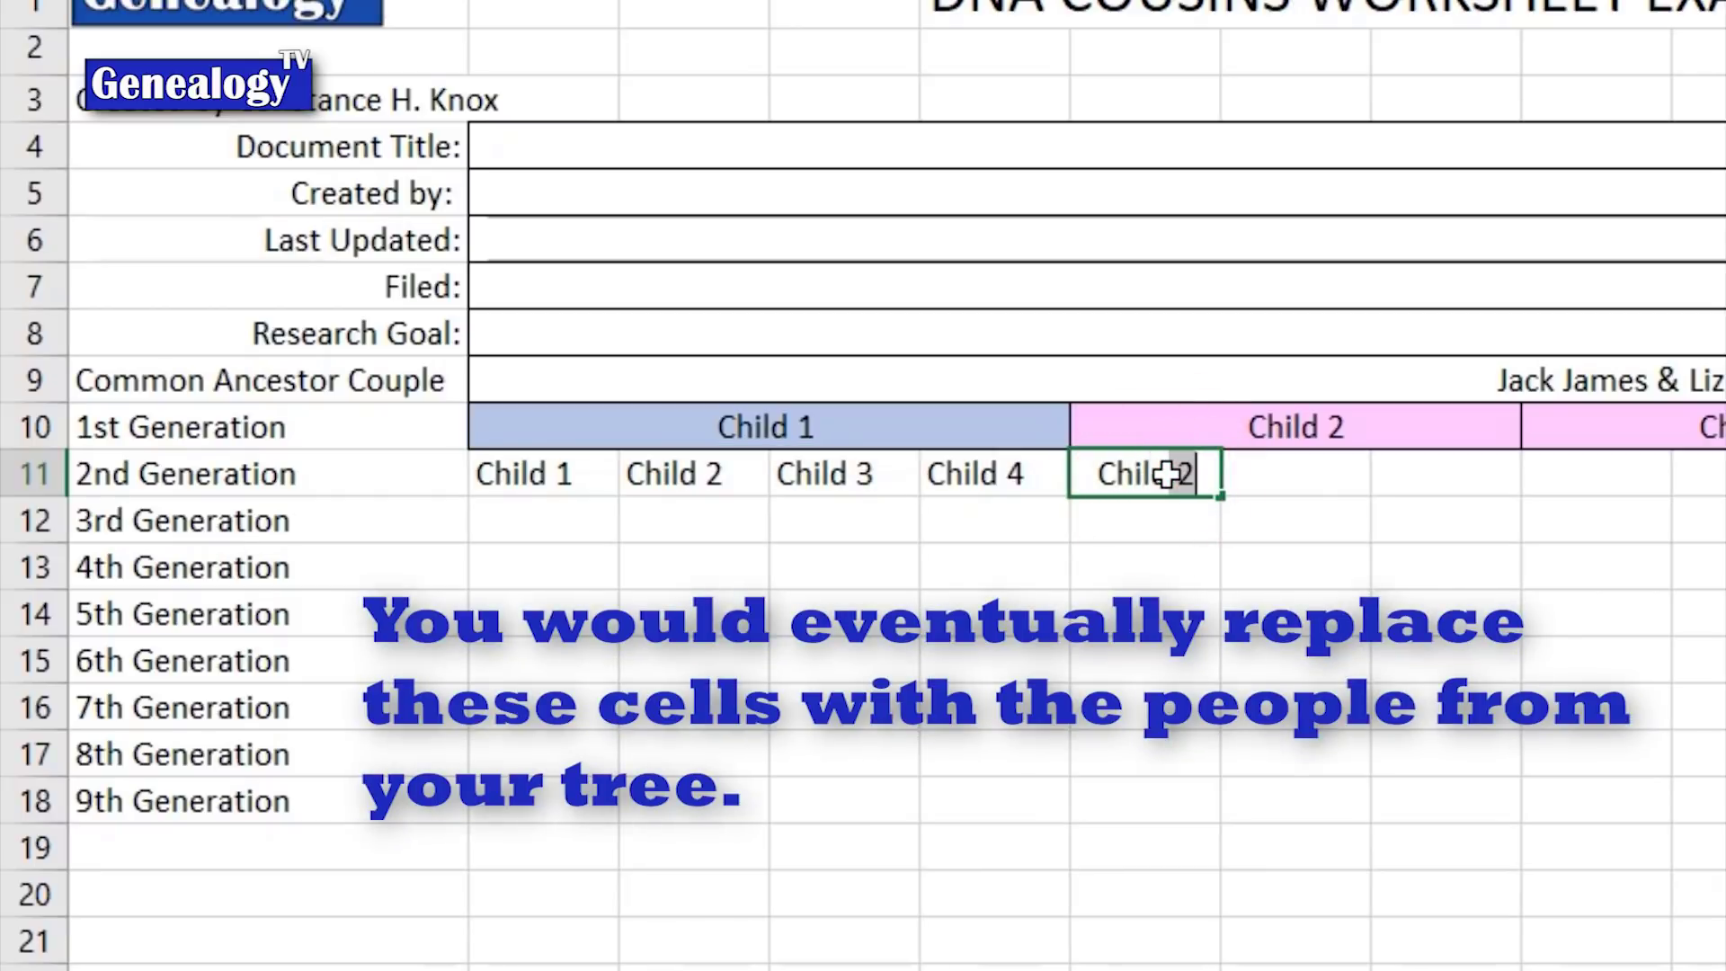
pyautogui.click(1167, 563)
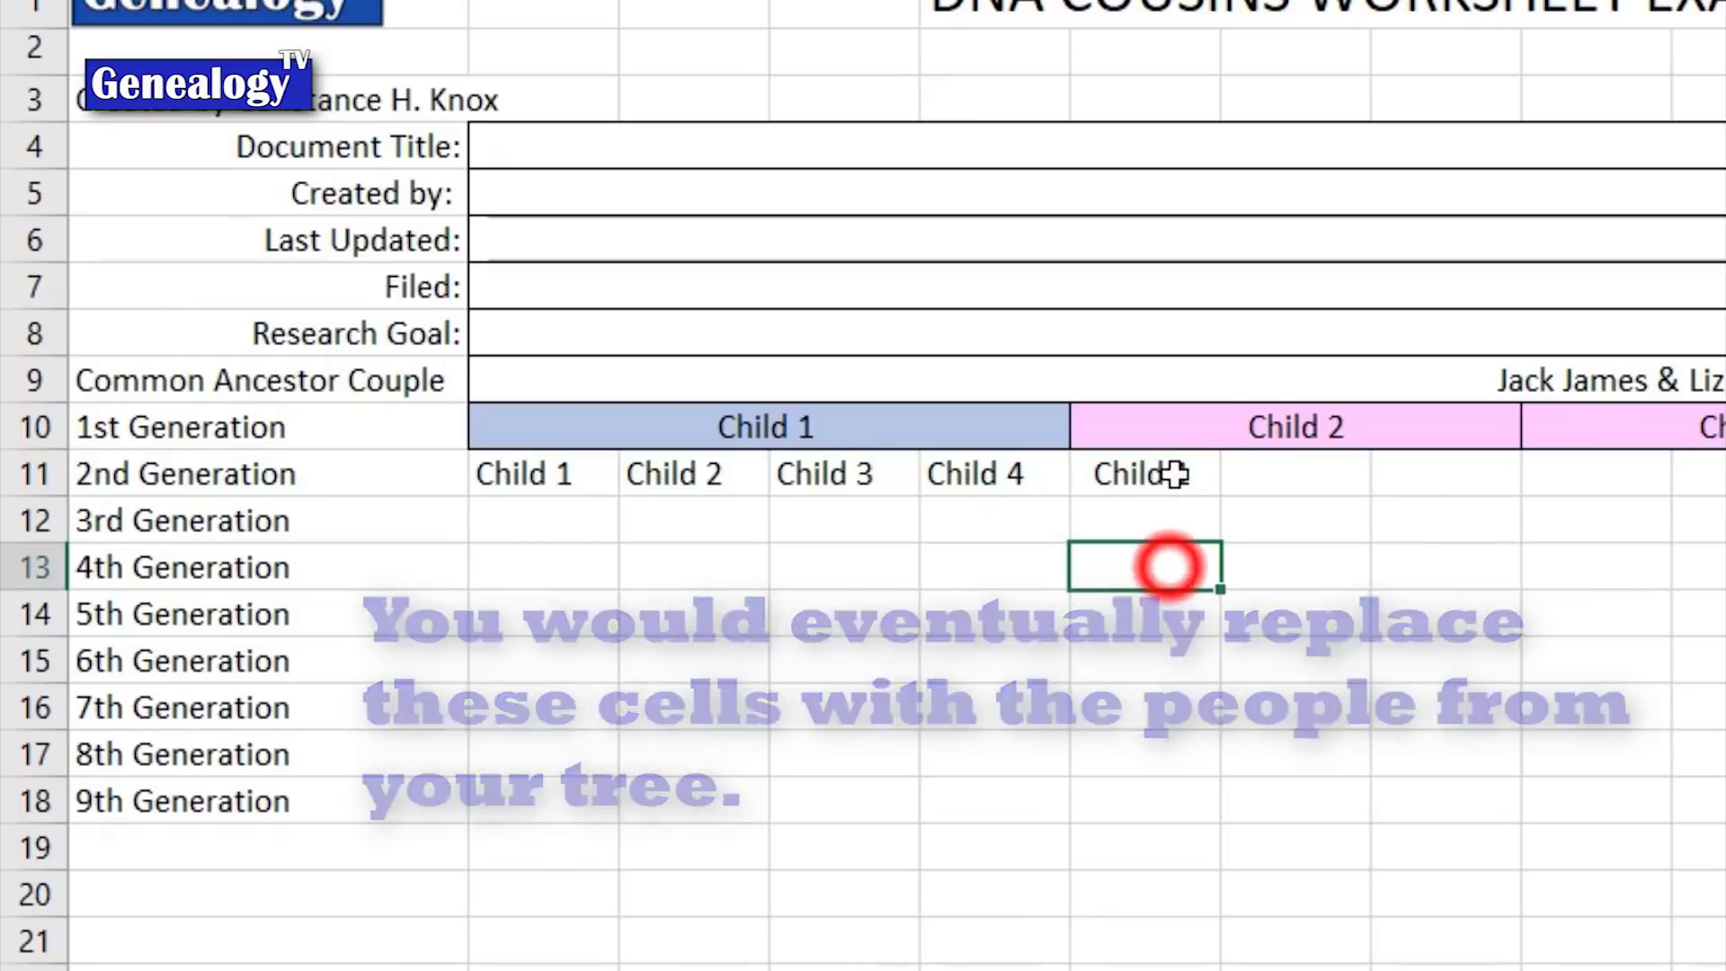
pyautogui.click(1168, 486)
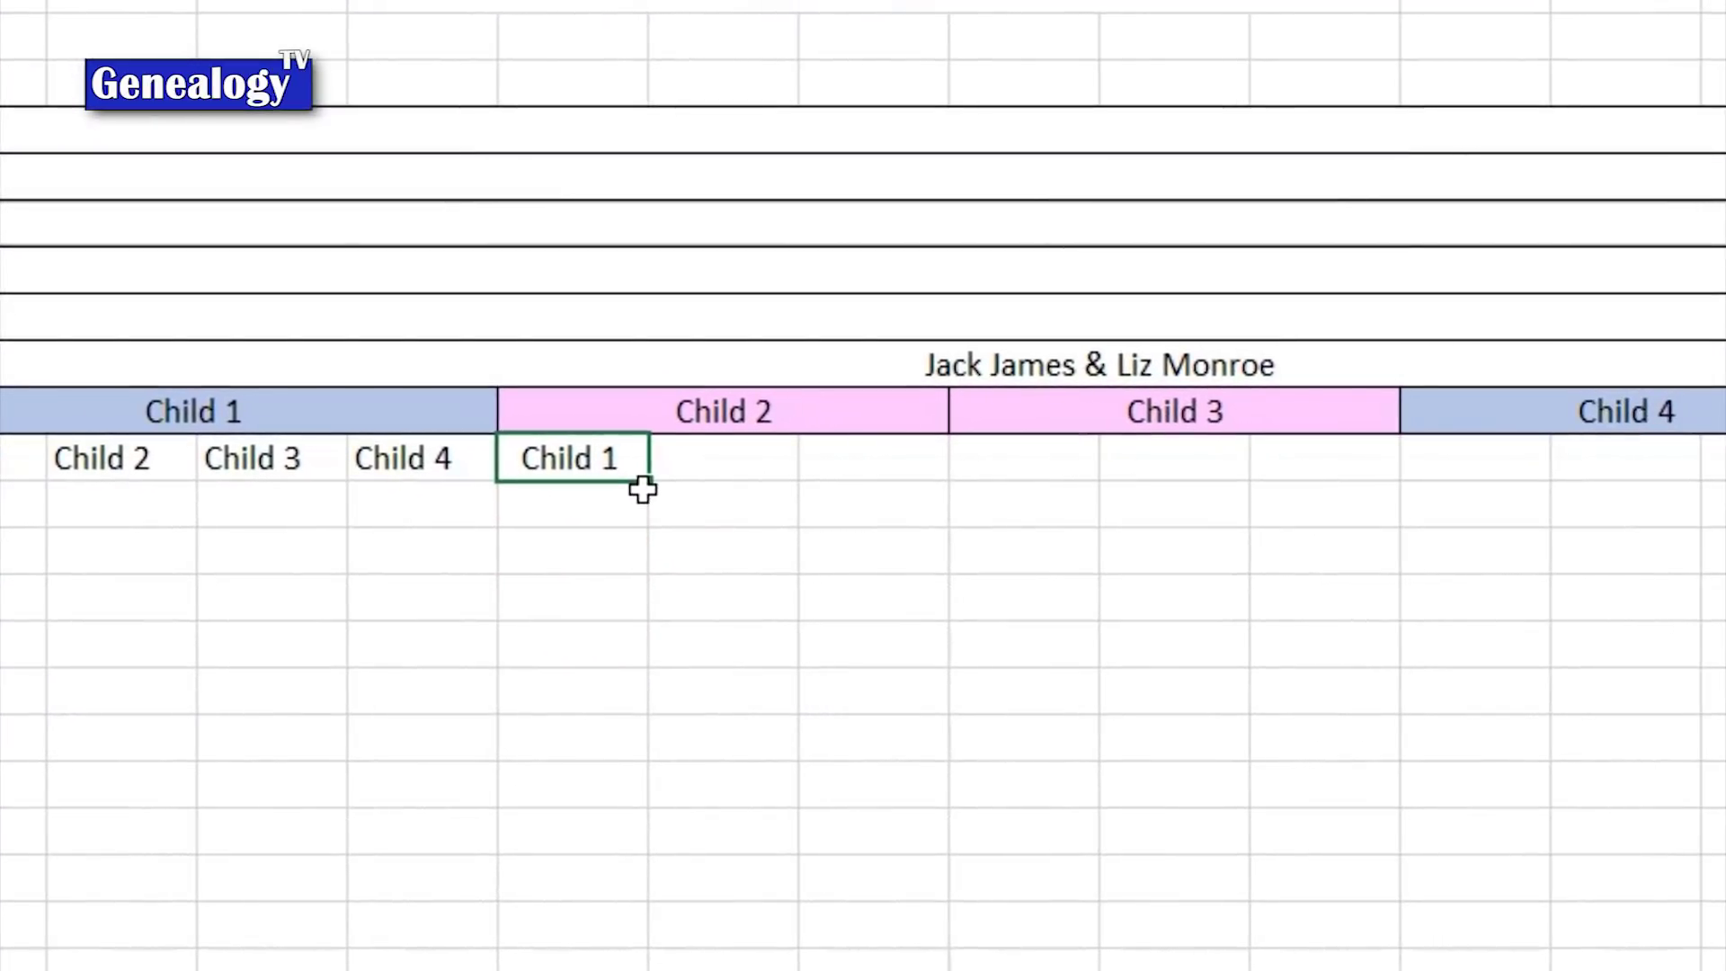
pyautogui.moveTo(823, 491); pyautogui.dragTo(1008, 476)
pyautogui.click(797, 468)
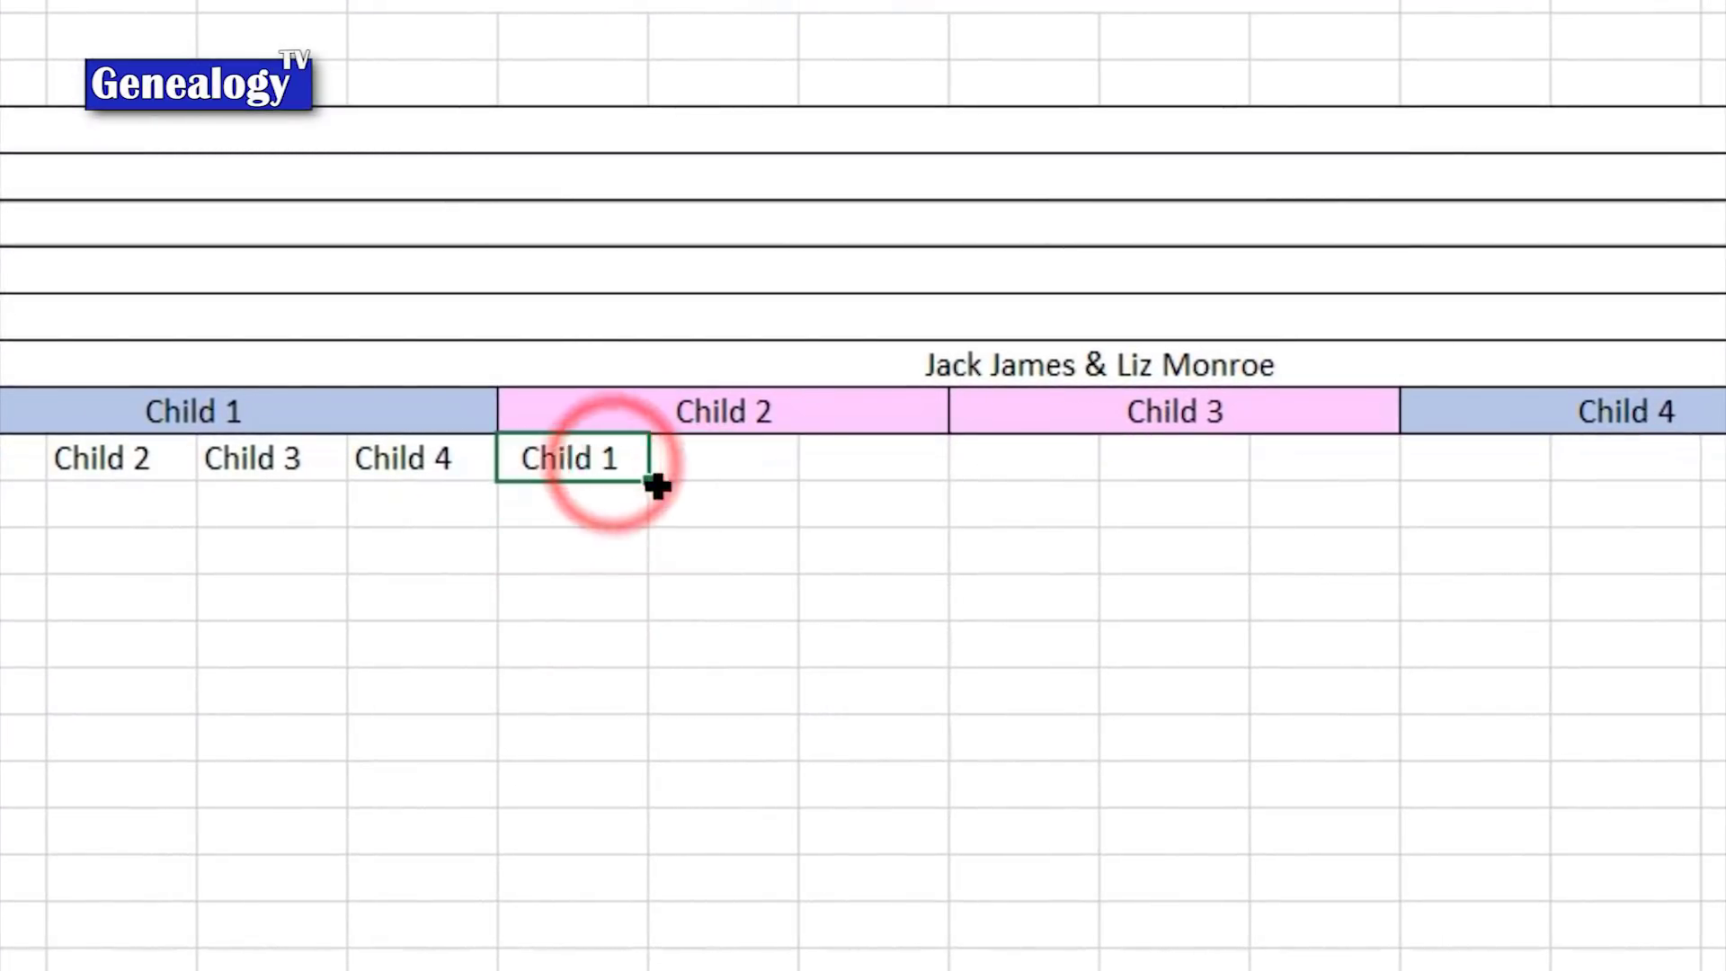
pyautogui.moveTo(648, 479); pyautogui.dragTo(762, 478)
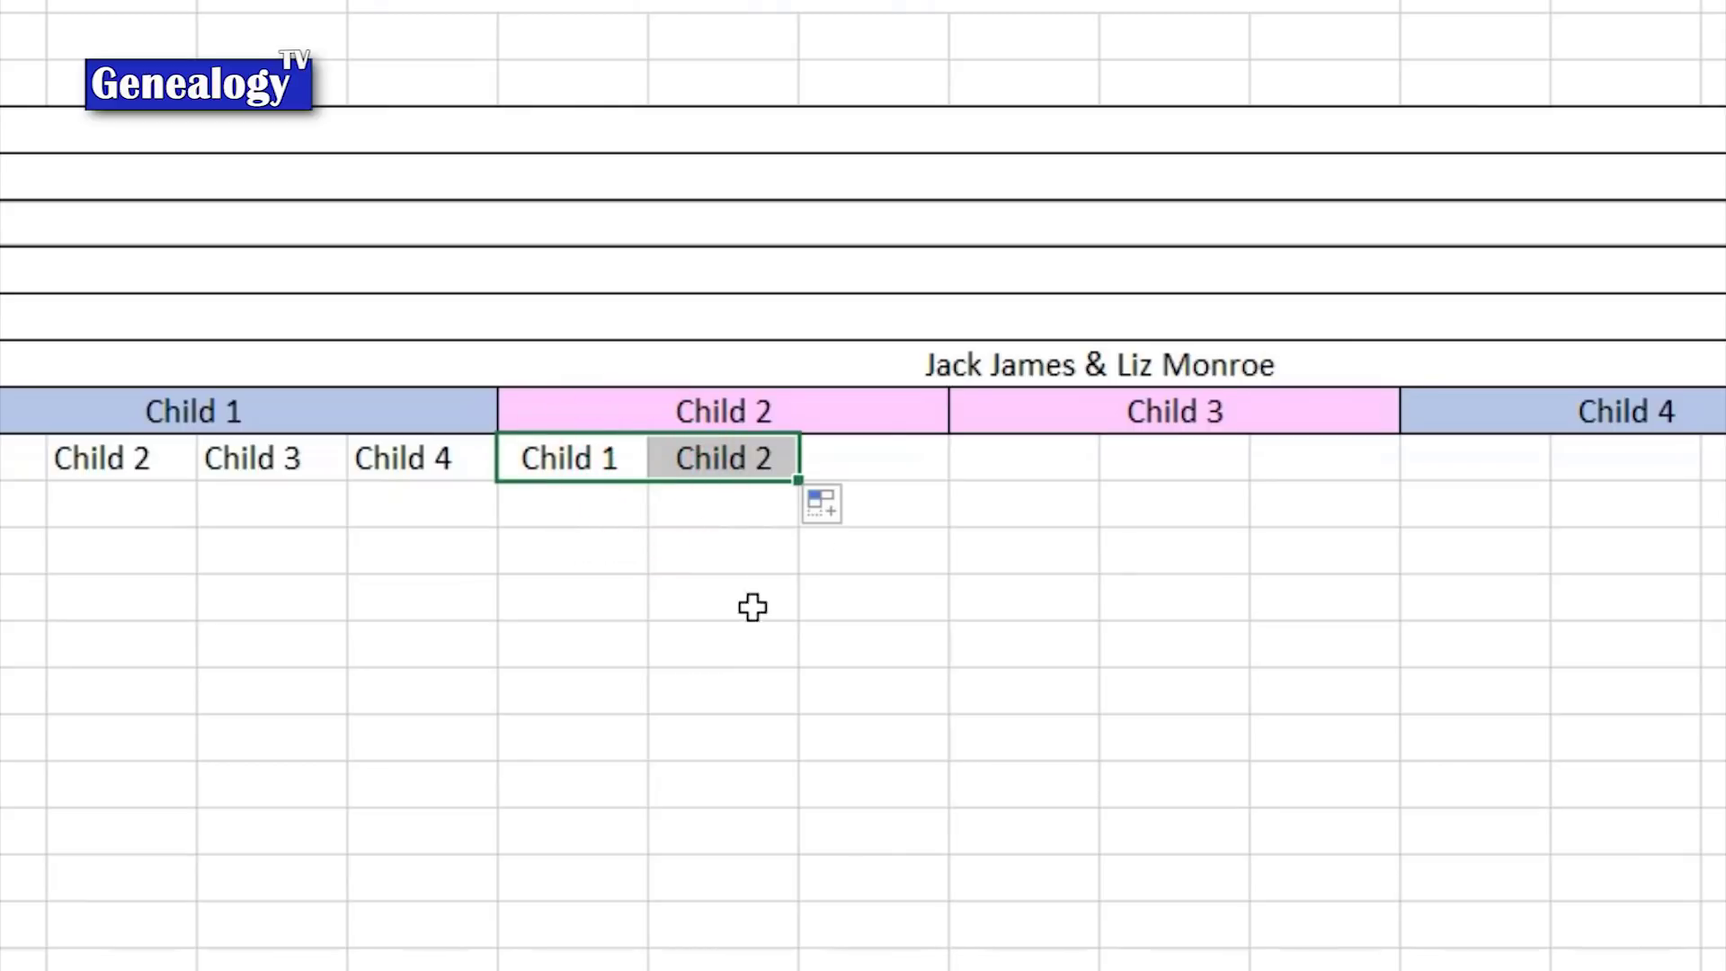
pyautogui.click(870, 463)
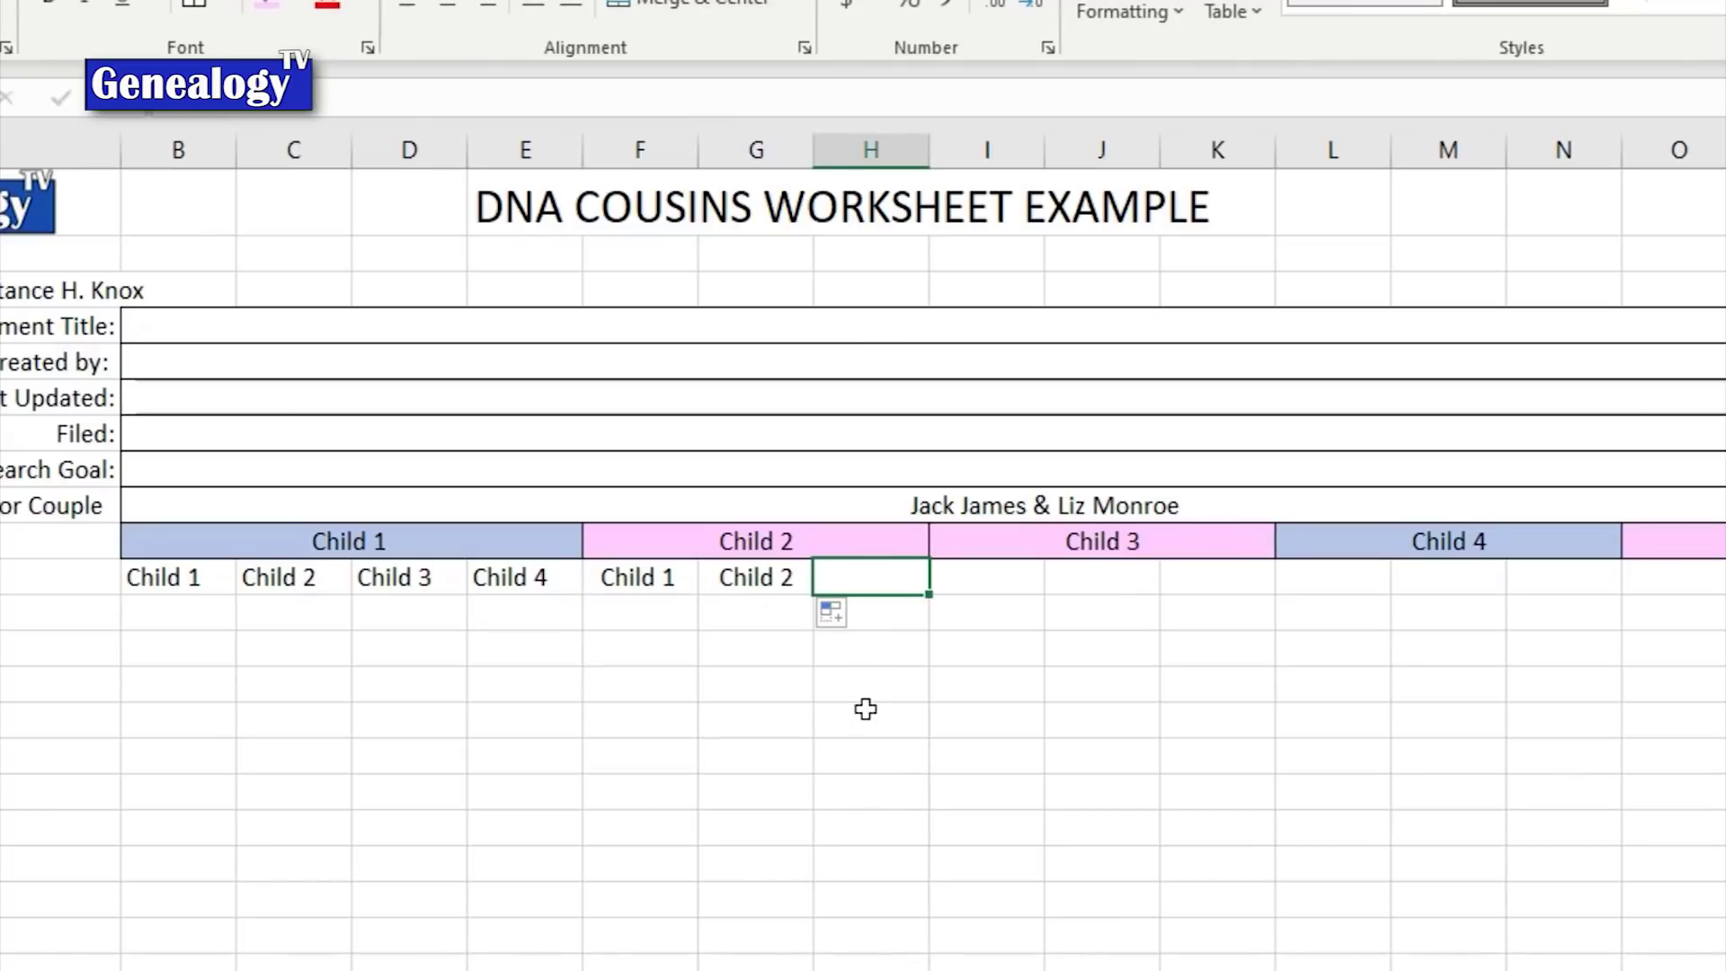
pyautogui.click(851, 155)
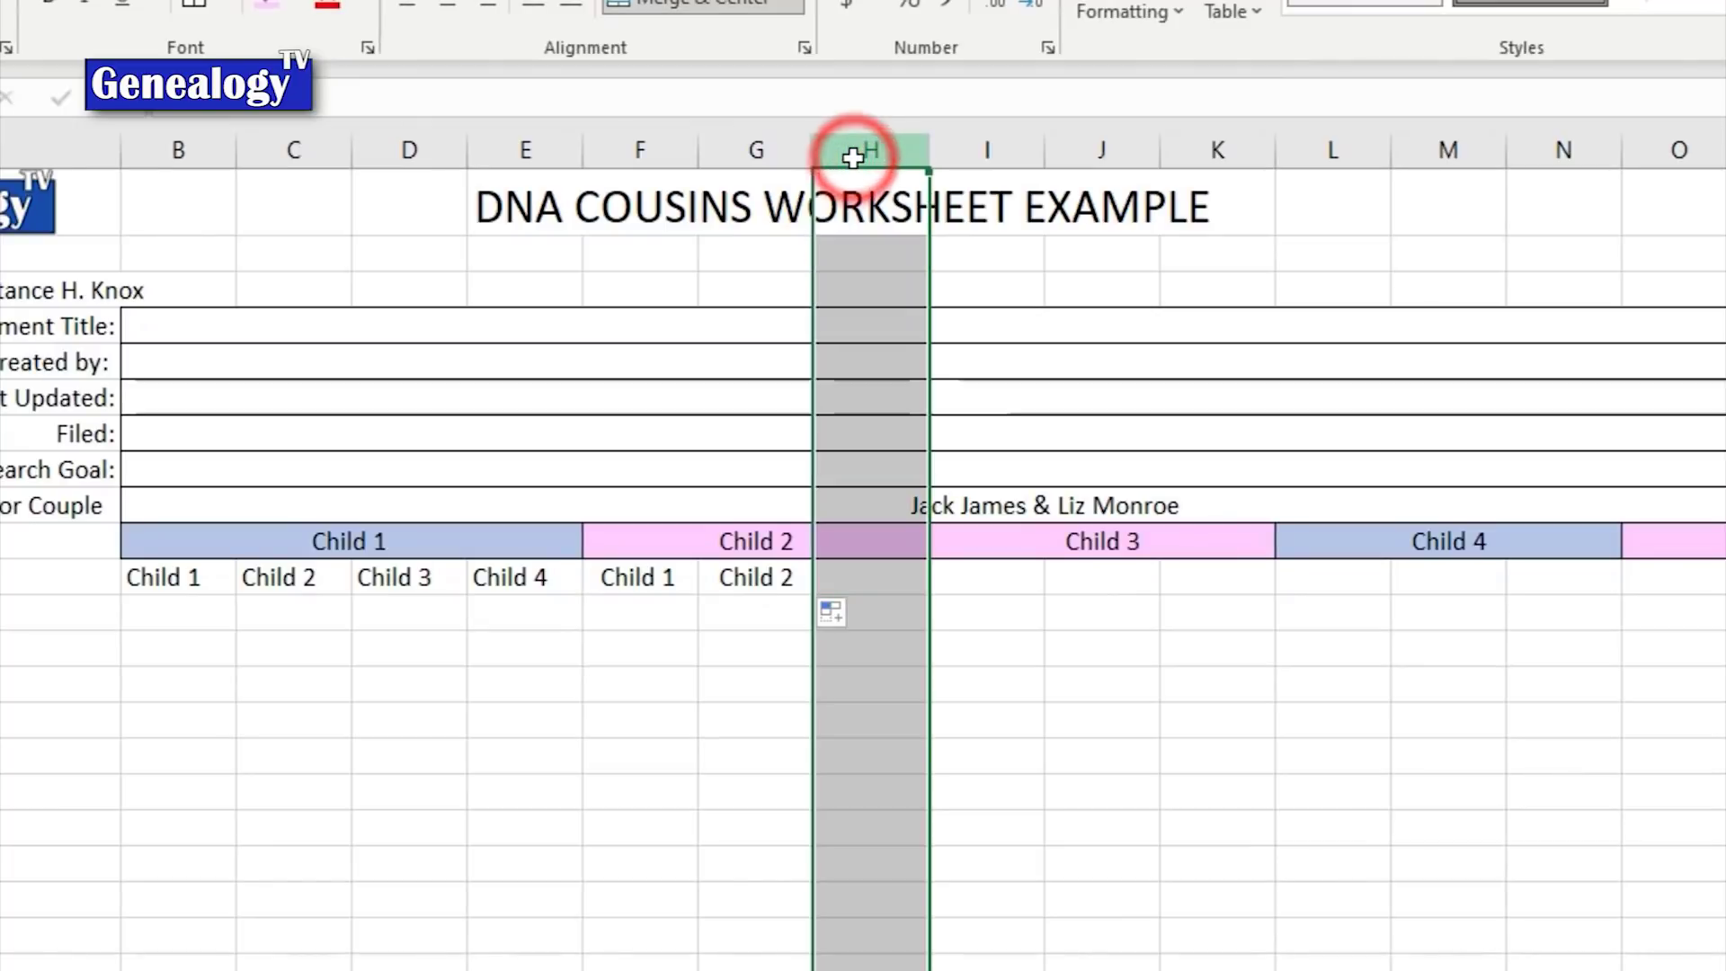
# Step: Delete the spare column after the Child 2 block
pyautogui.rightClick(854, 162)
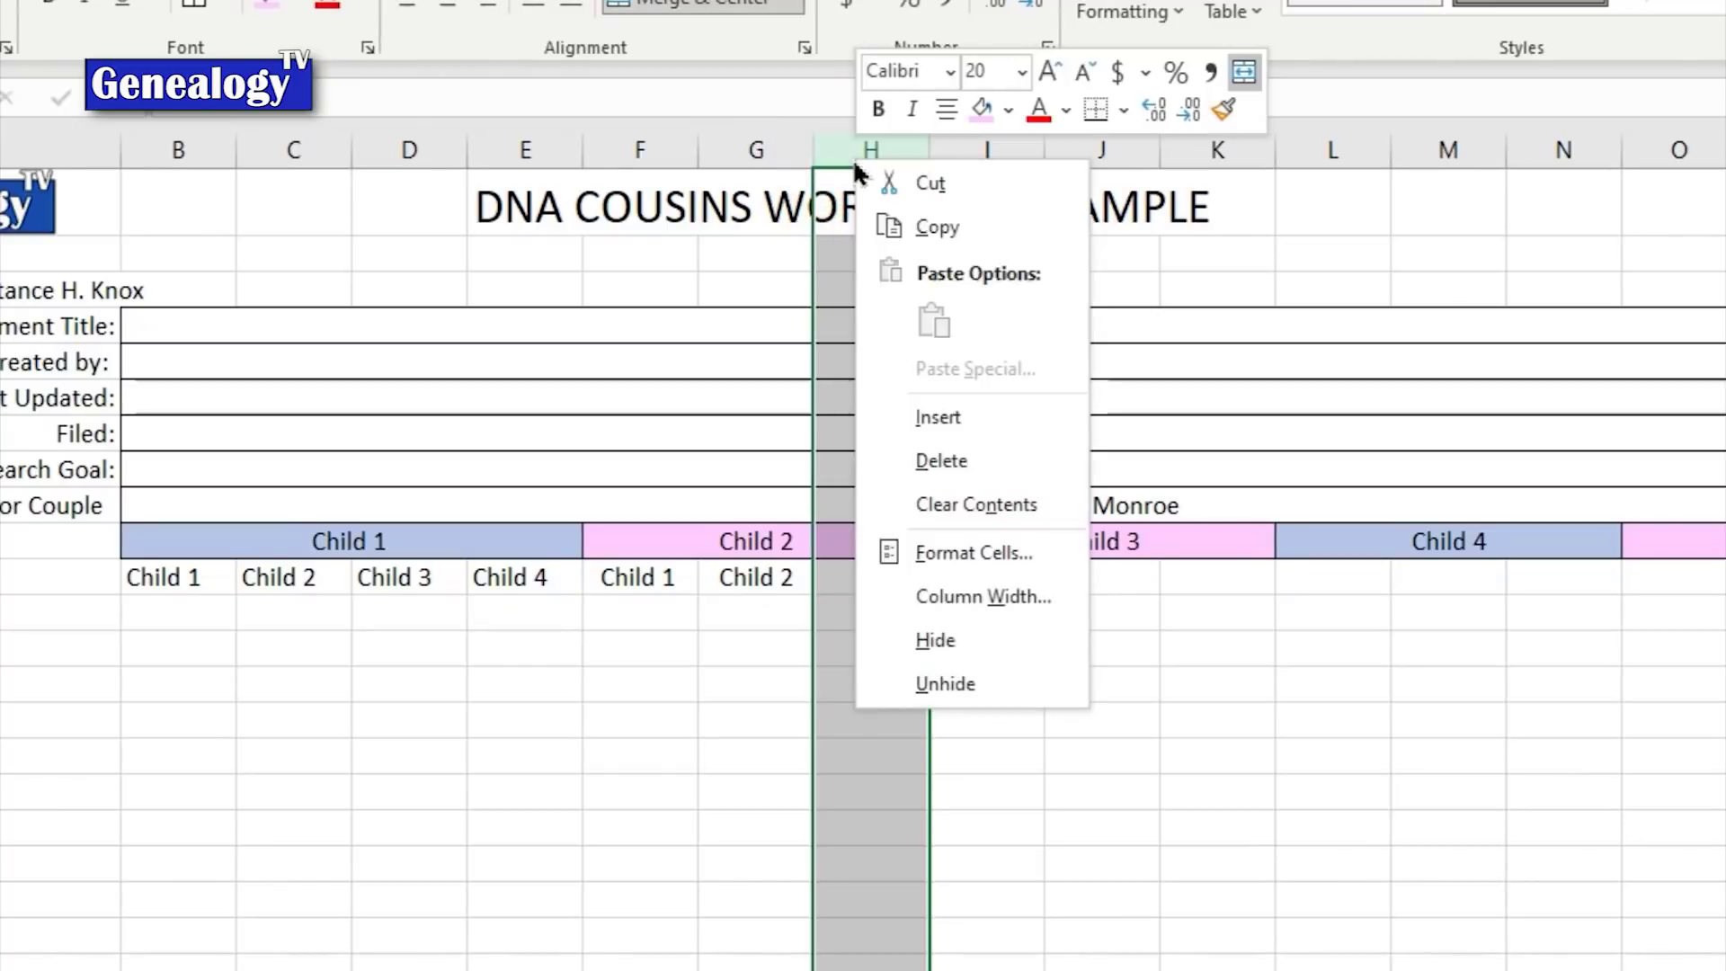
pyautogui.click(952, 465)
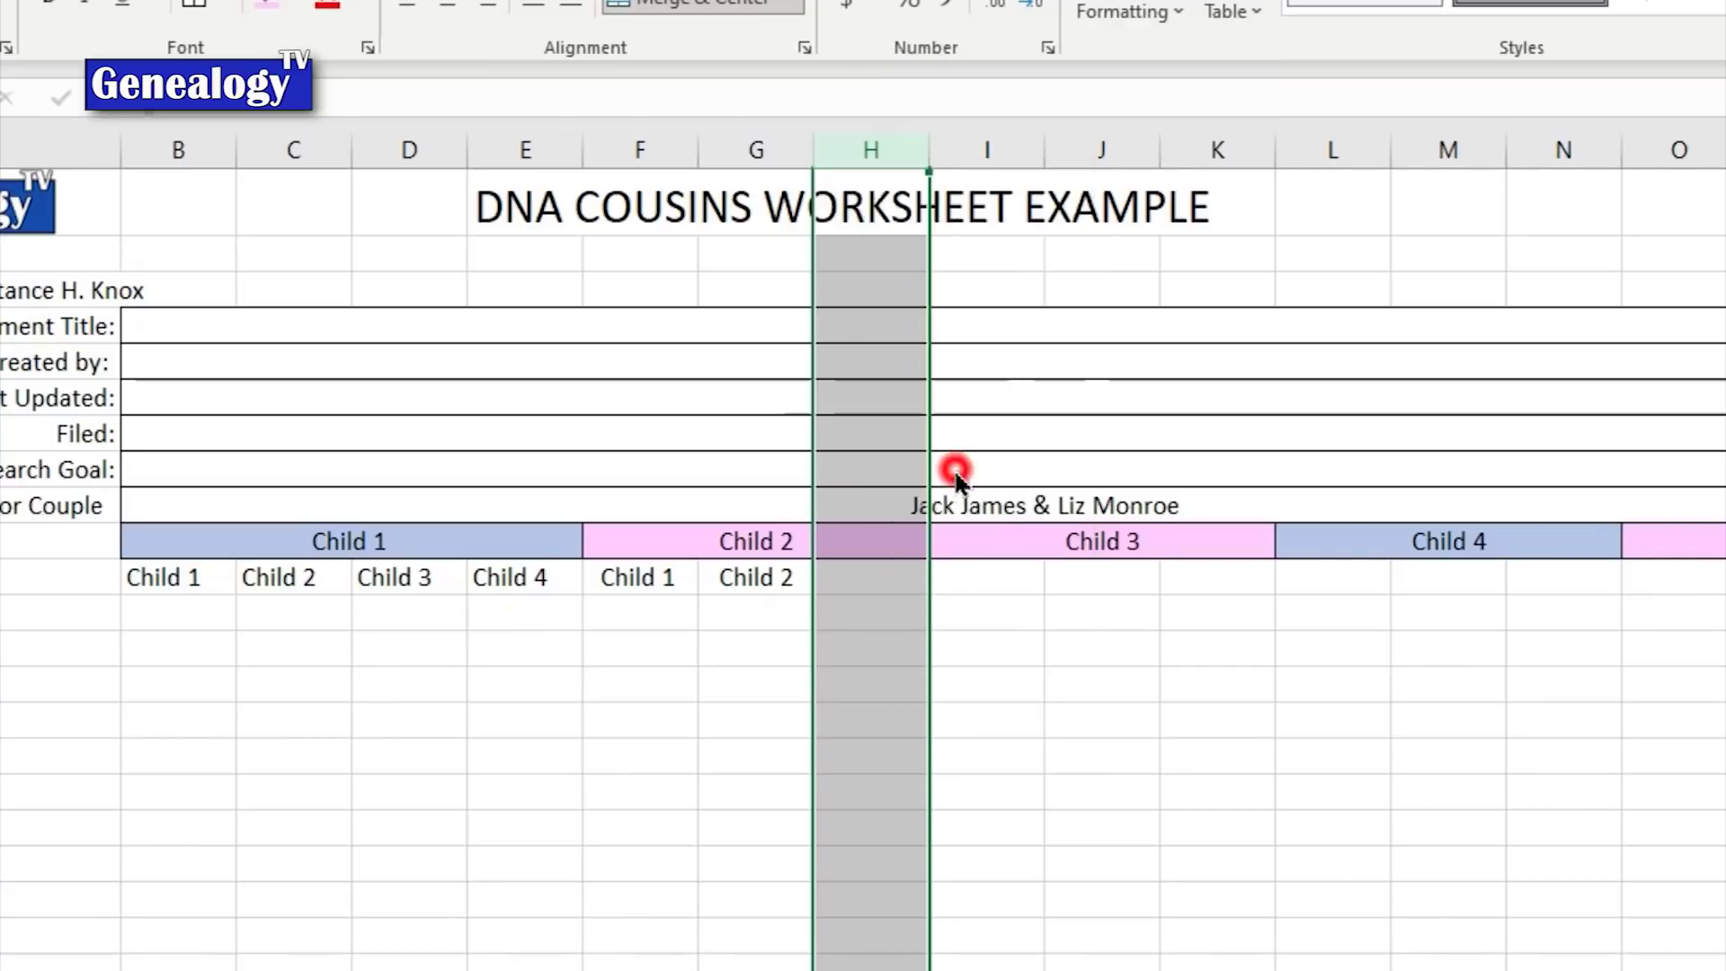
pyautogui.click(874, 681)
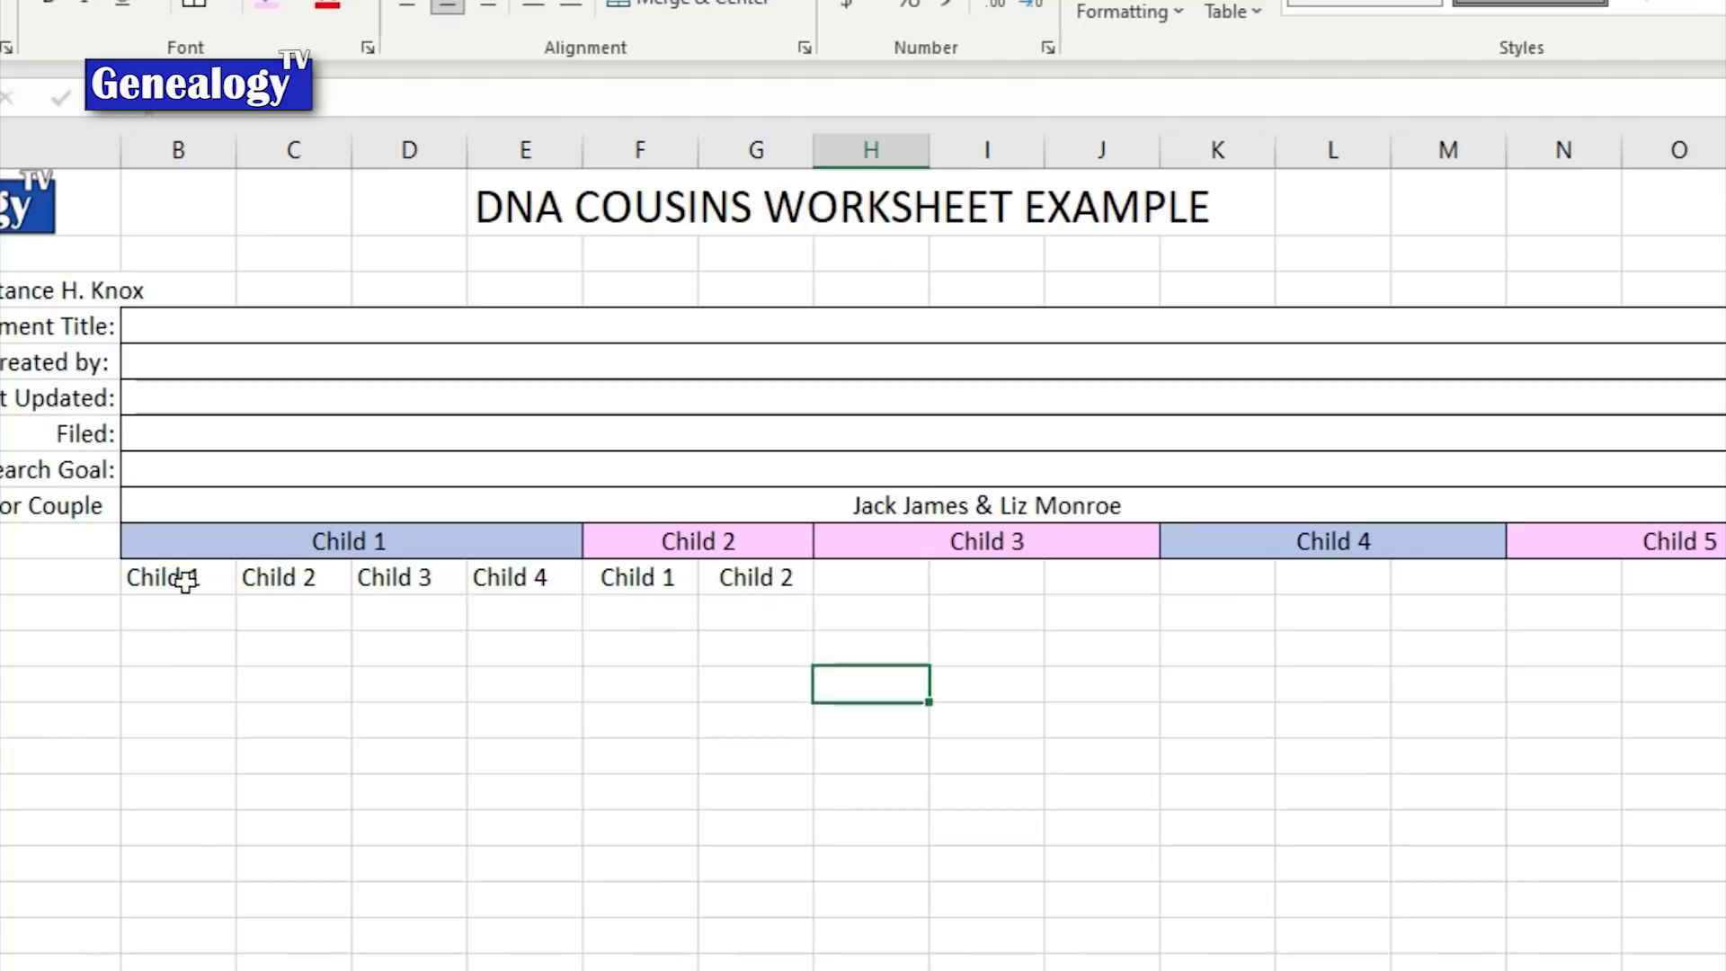
# Step: Copy the Child 1–3 entries beneath the Child 3 and Child 4 headings
pyautogui.moveTo(186, 582); pyautogui.dragTo(424, 576)
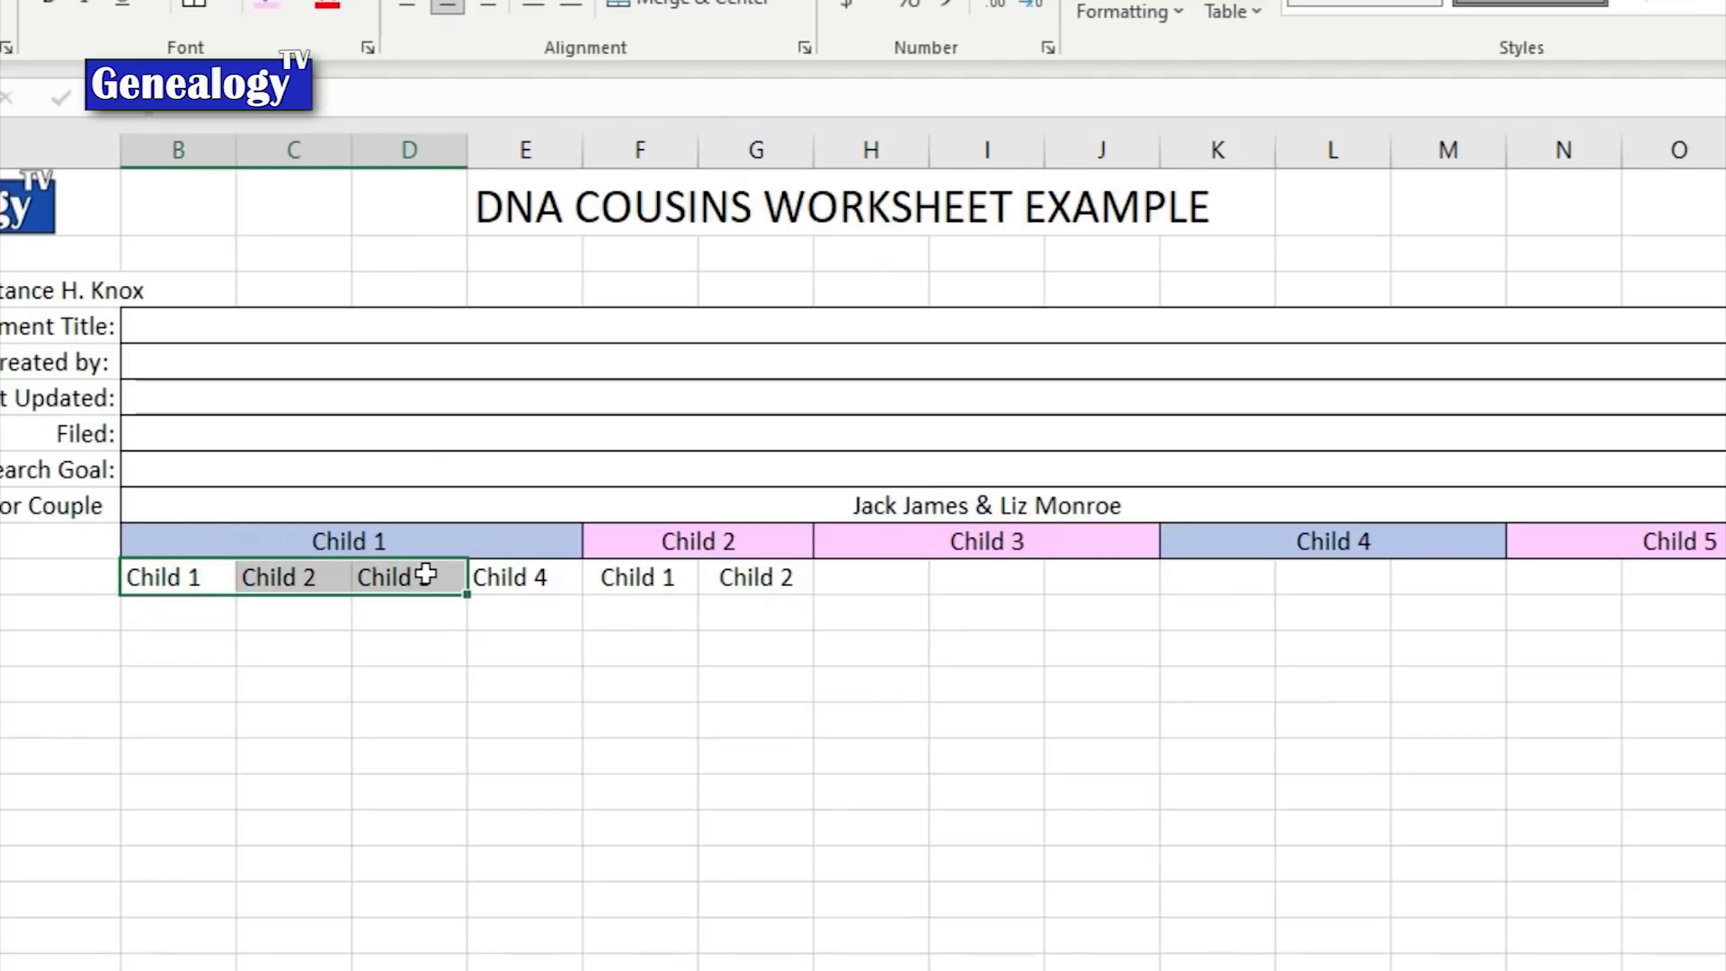
pyautogui.hotkey('ctrl', 'v')
pyautogui.hotkey('ctrl', 'v')
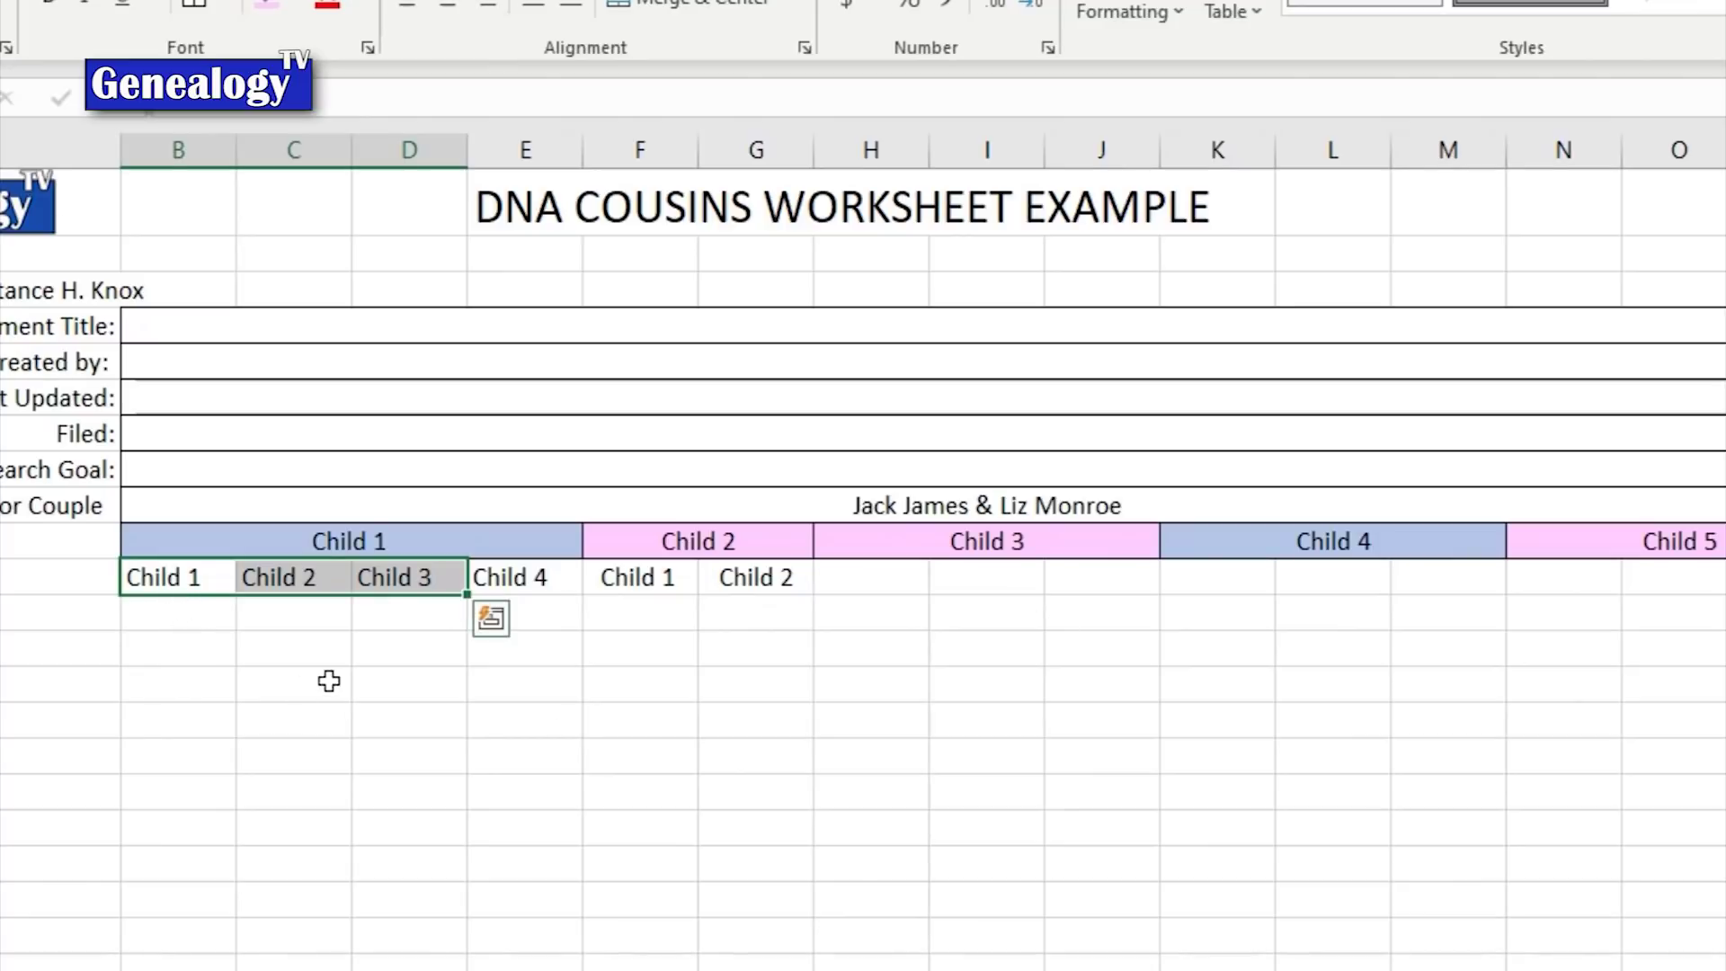
pyautogui.hotkey('ctrl', 'c')
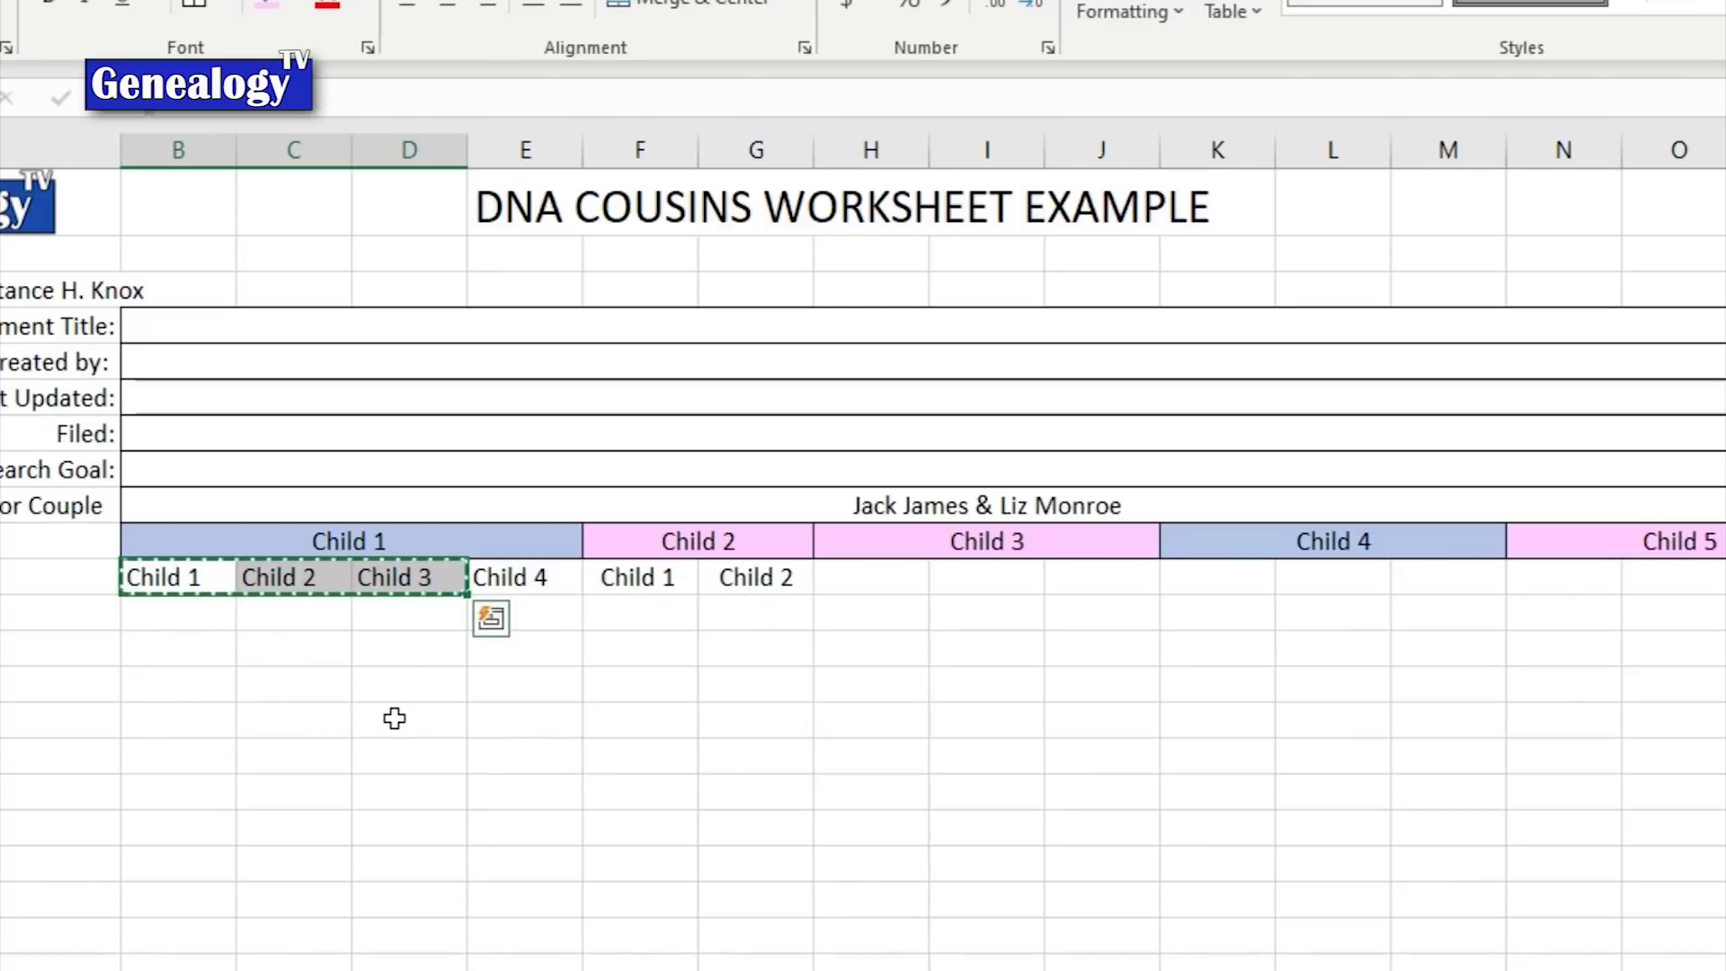
pyautogui.click(865, 582)
pyautogui.hotkey('ctrl', 'v')
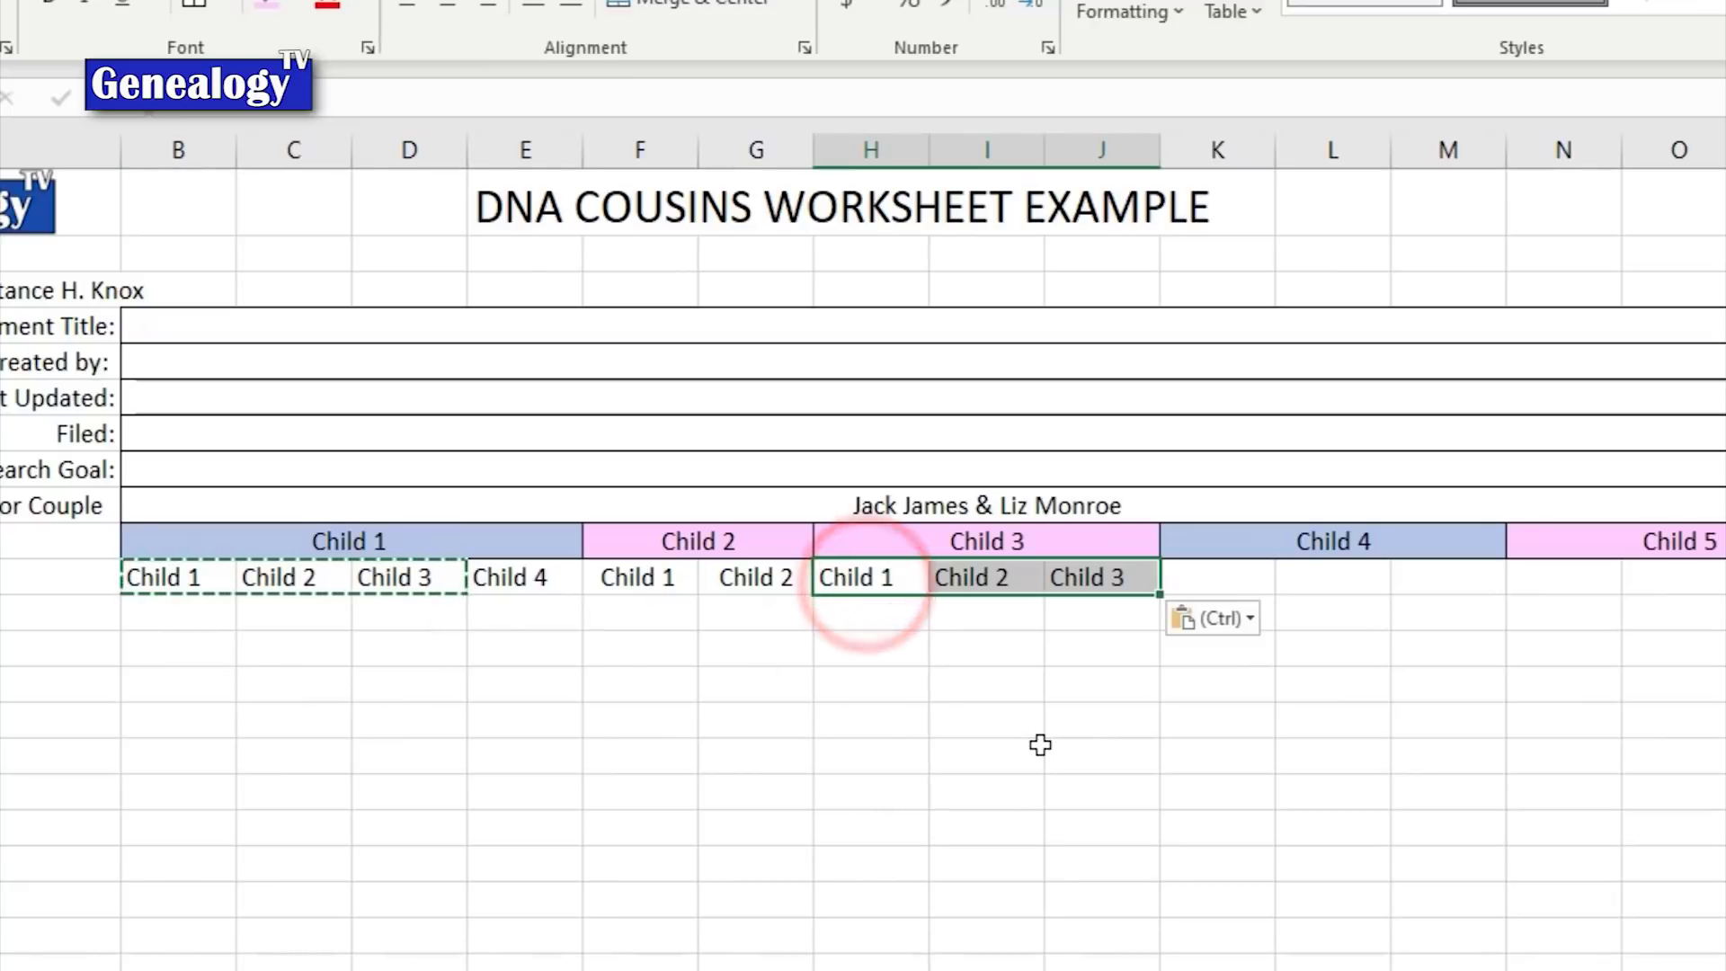
pyautogui.click(1006, 751)
pyautogui.press('Escape')
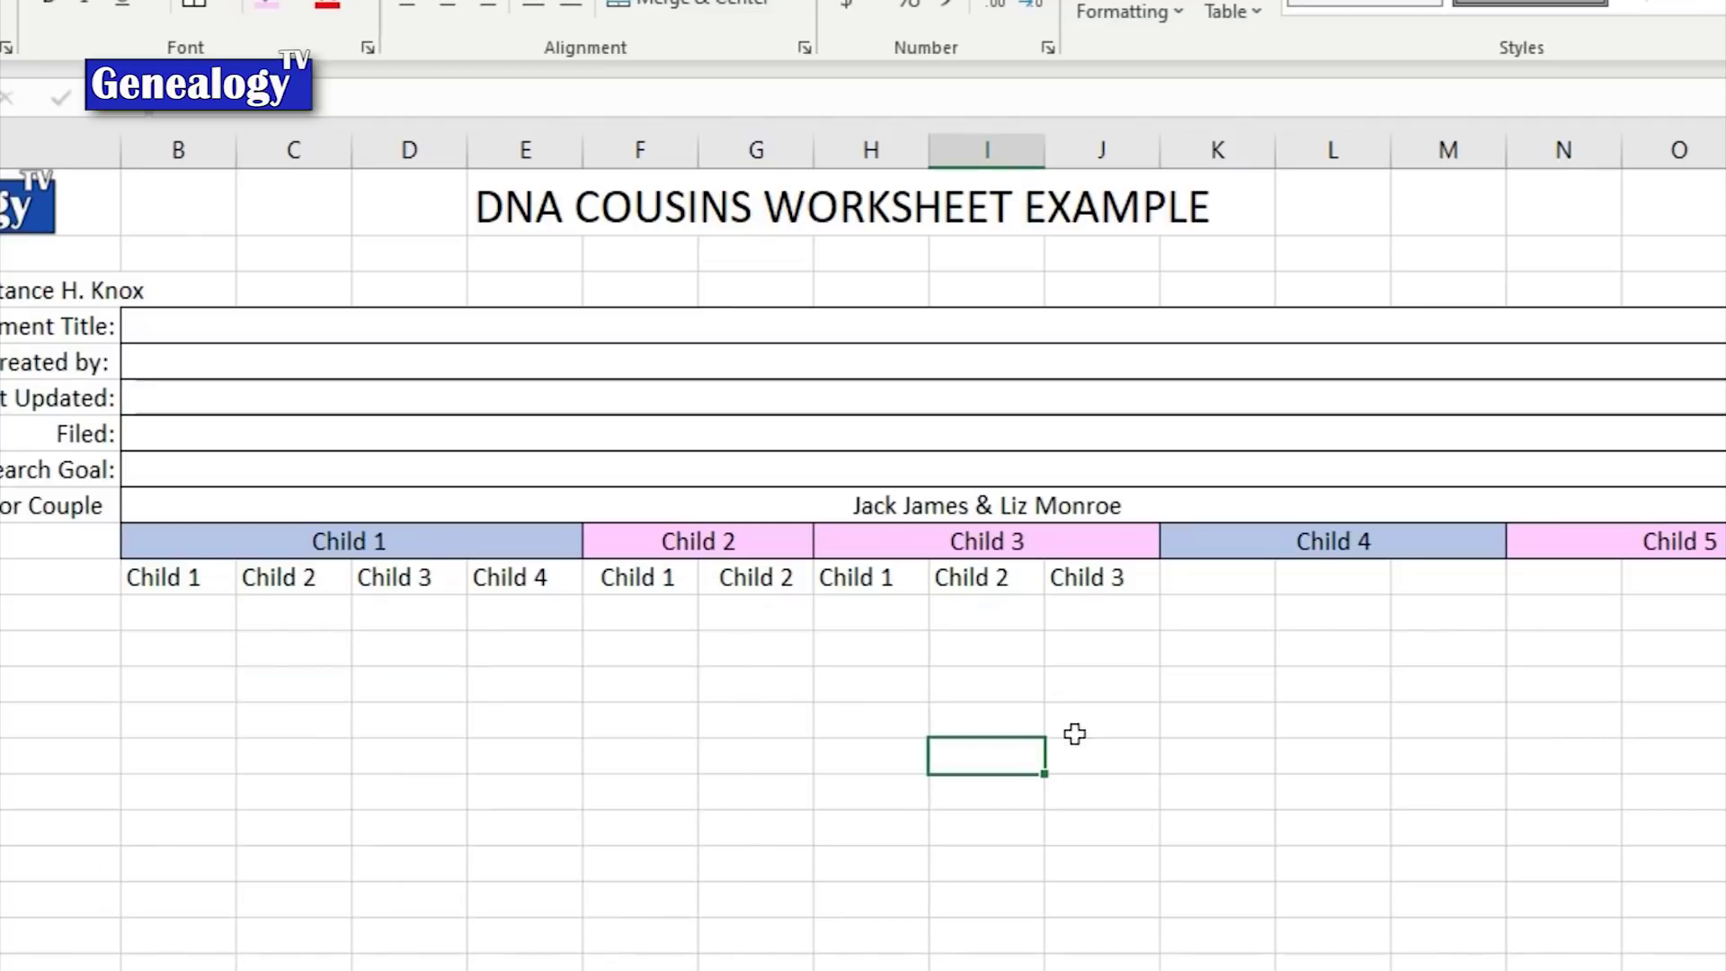
pyautogui.moveTo(887, 585); pyautogui.dragTo(1079, 570)
pyautogui.hotkey('ctrl', 'c')
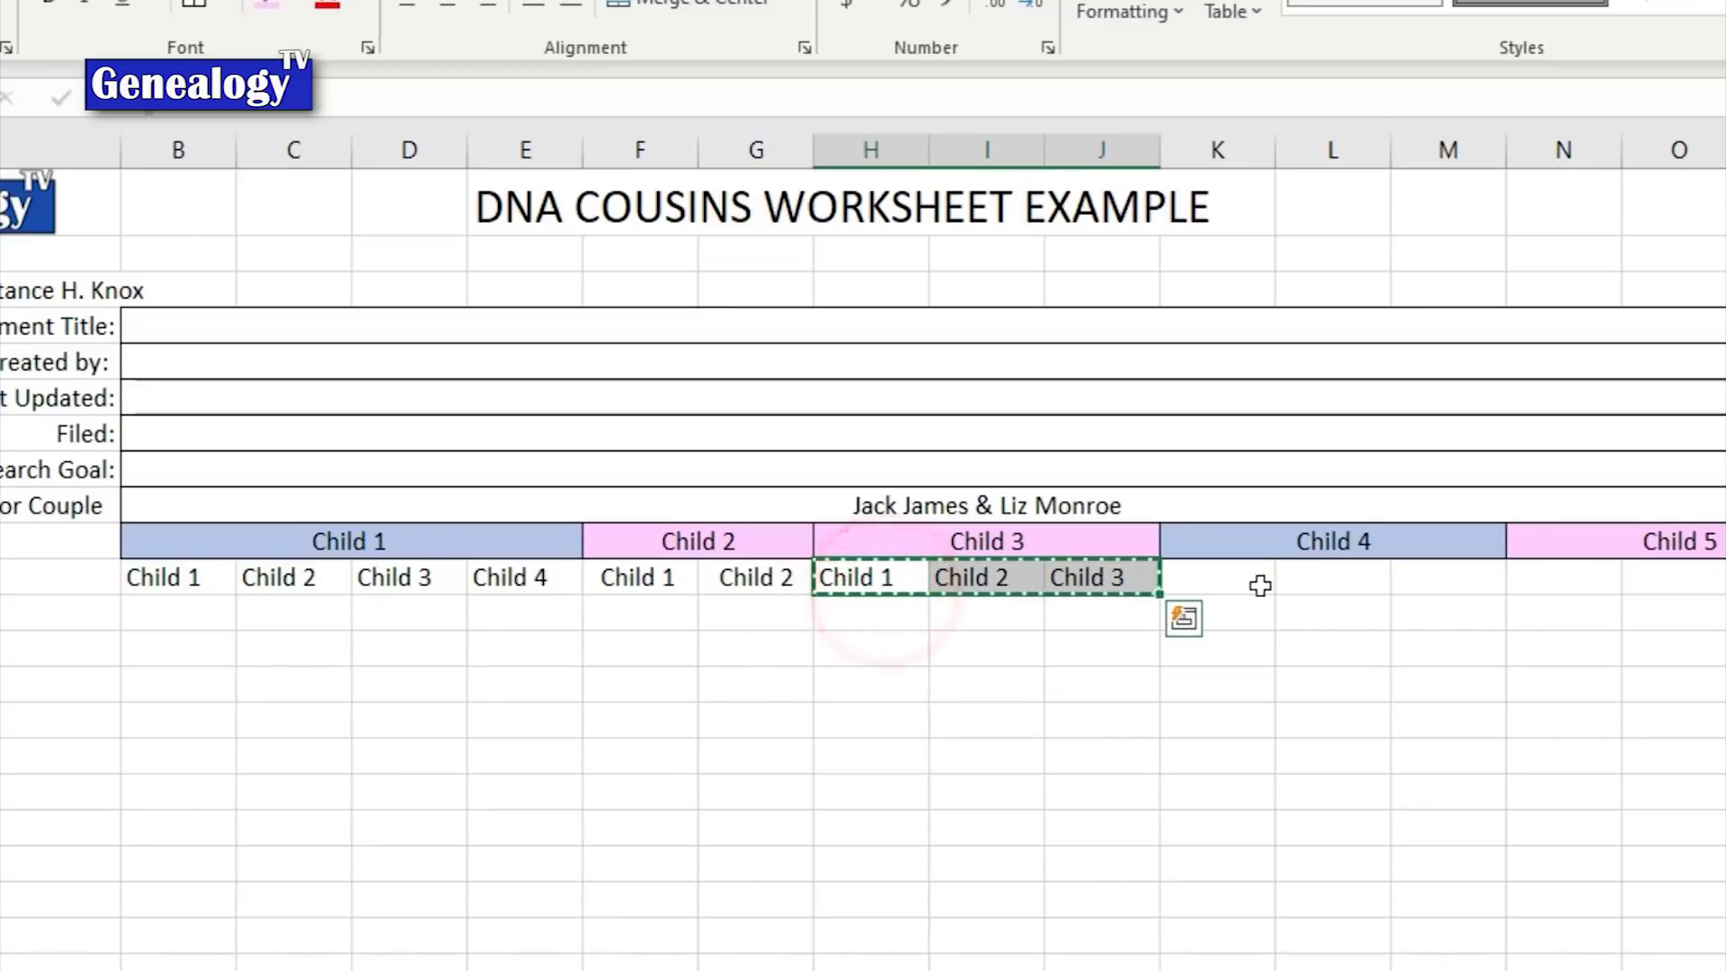
pyautogui.click(1205, 578)
pyautogui.hotkey('ctrl', 'v')
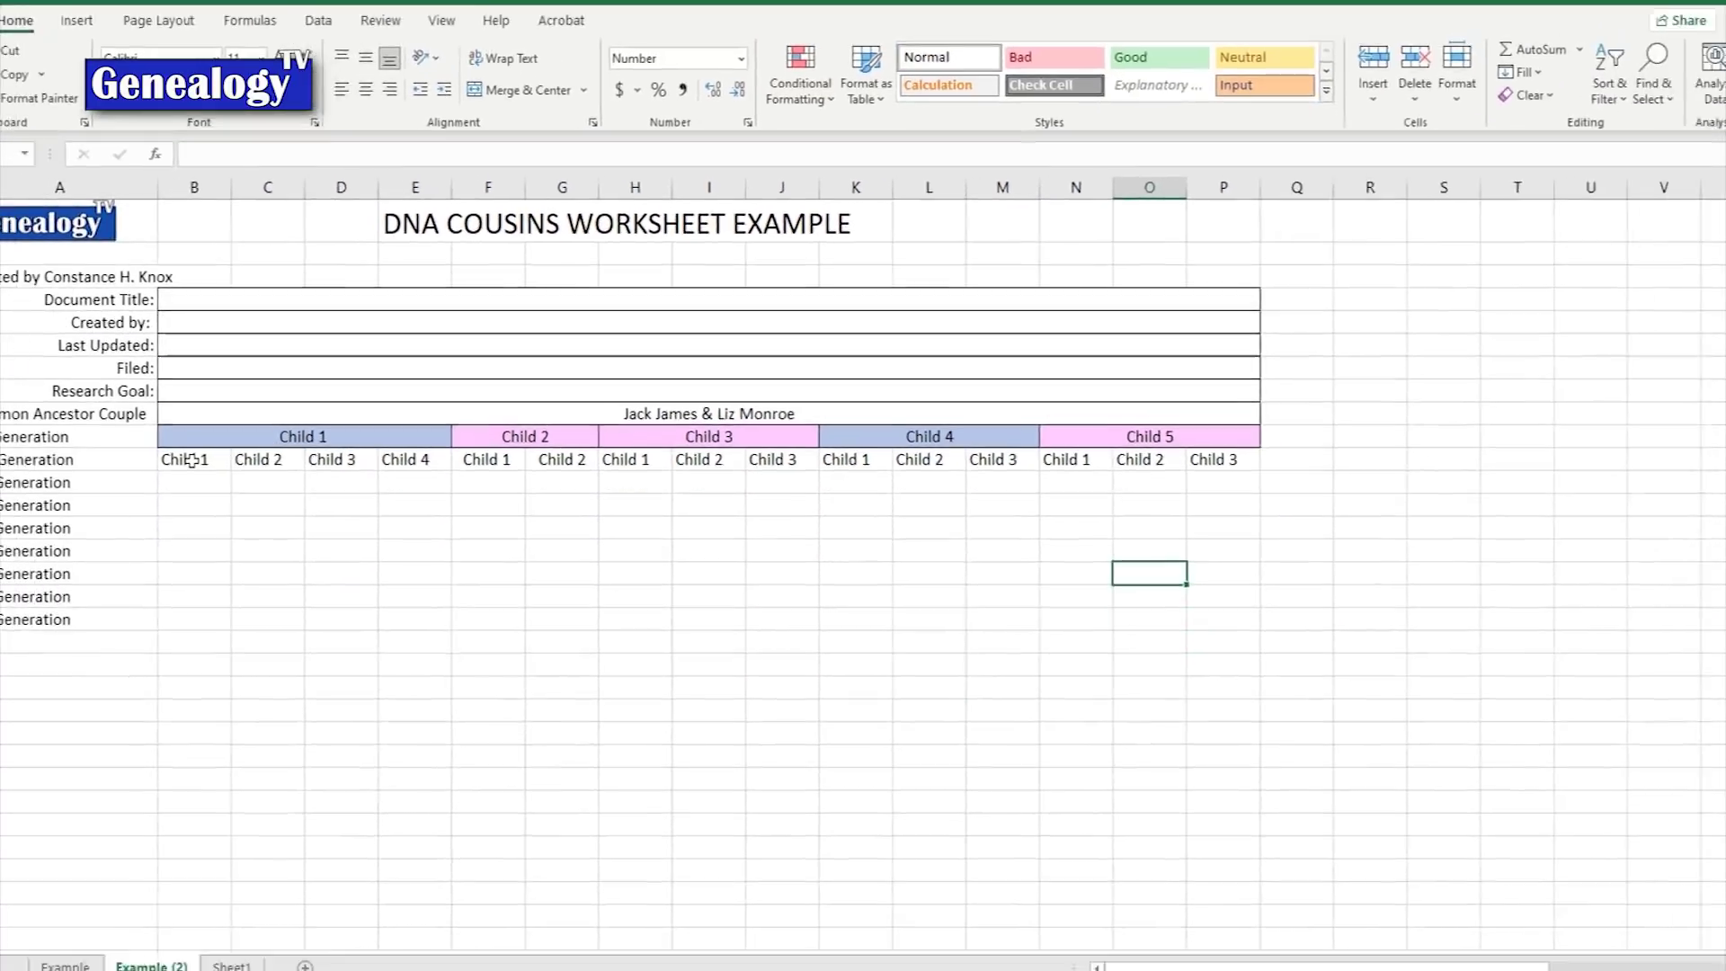
pyautogui.moveTo(234, 442); pyautogui.dragTo(1177, 441)
# Step: Insert three blank columns ahead of the Child 2 entry under Child 3
pyautogui.click(764, 585)
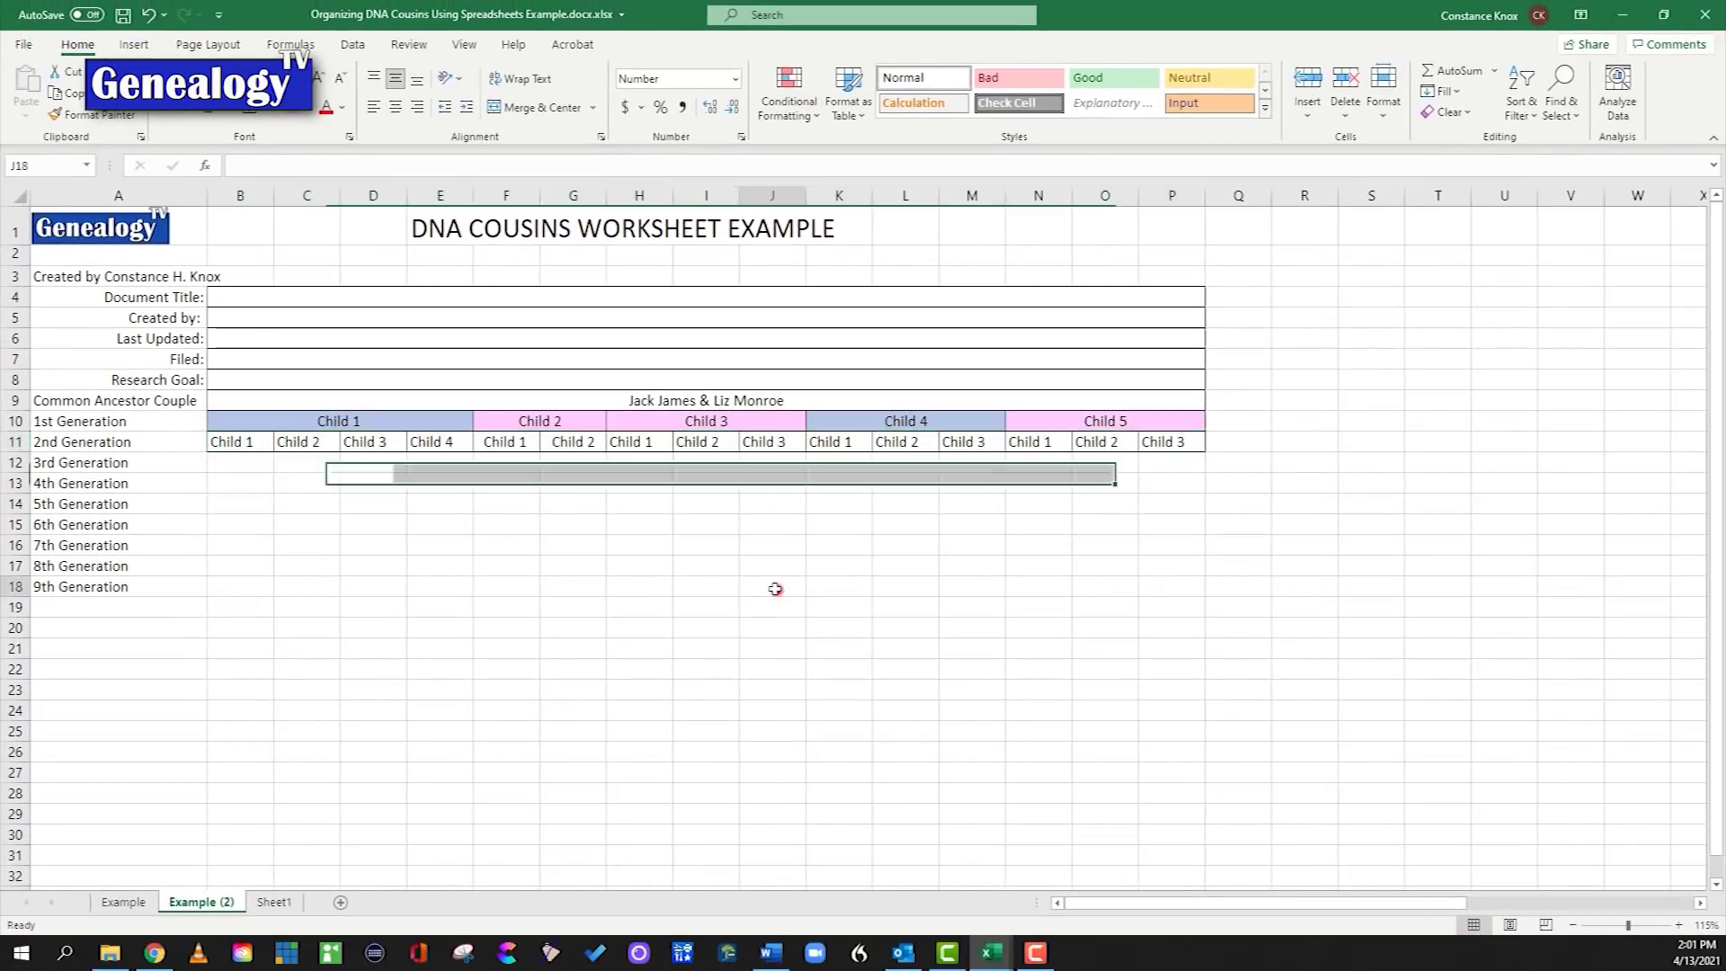
pyautogui.click(697, 441)
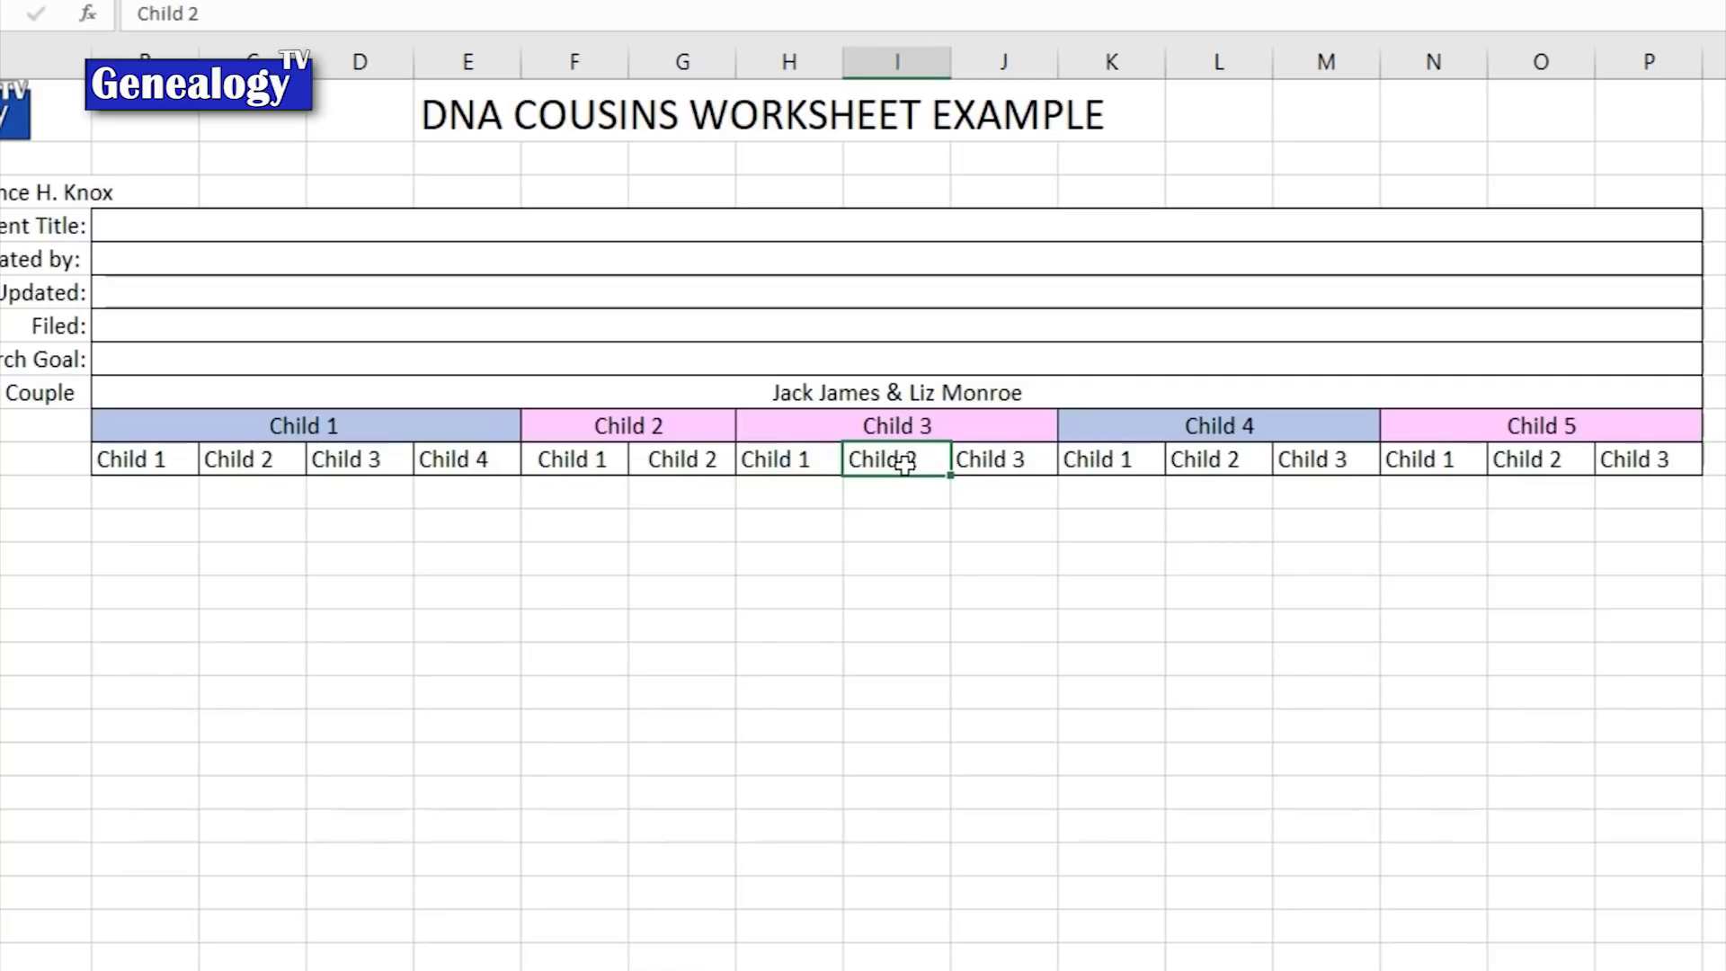
pyautogui.moveTo(903, 81); pyautogui.dragTo(1116, 53)
pyautogui.rightClick(1116, 54)
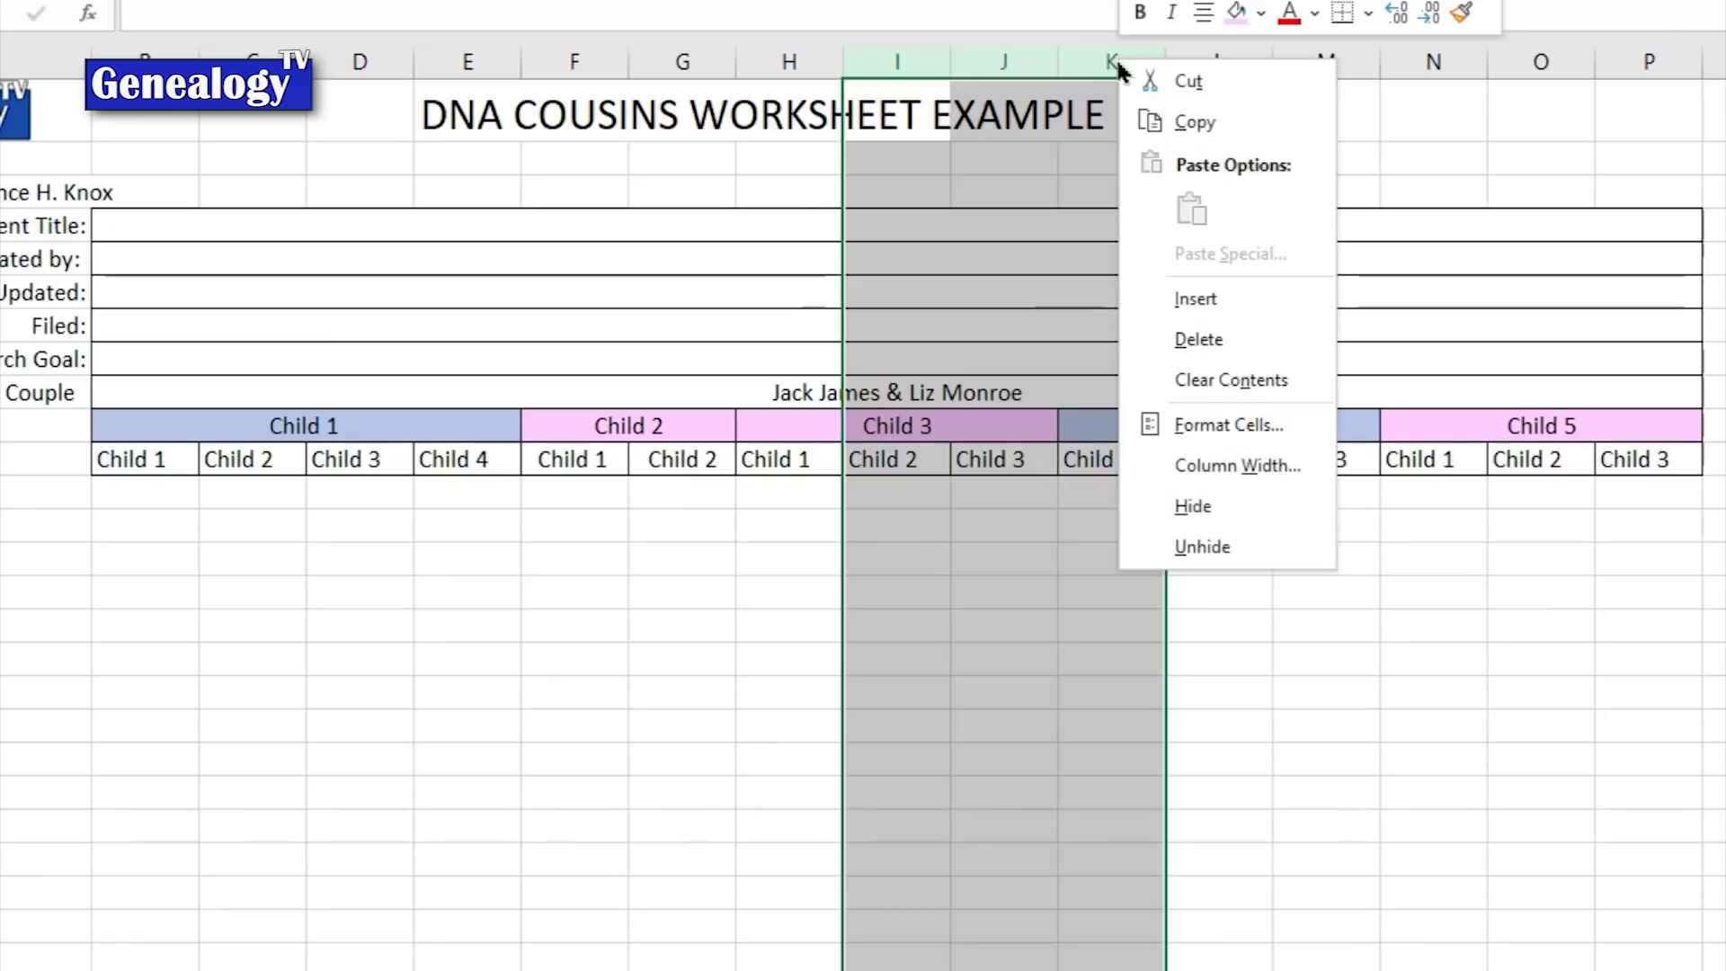
pyautogui.click(1182, 298)
pyautogui.click(1086, 575)
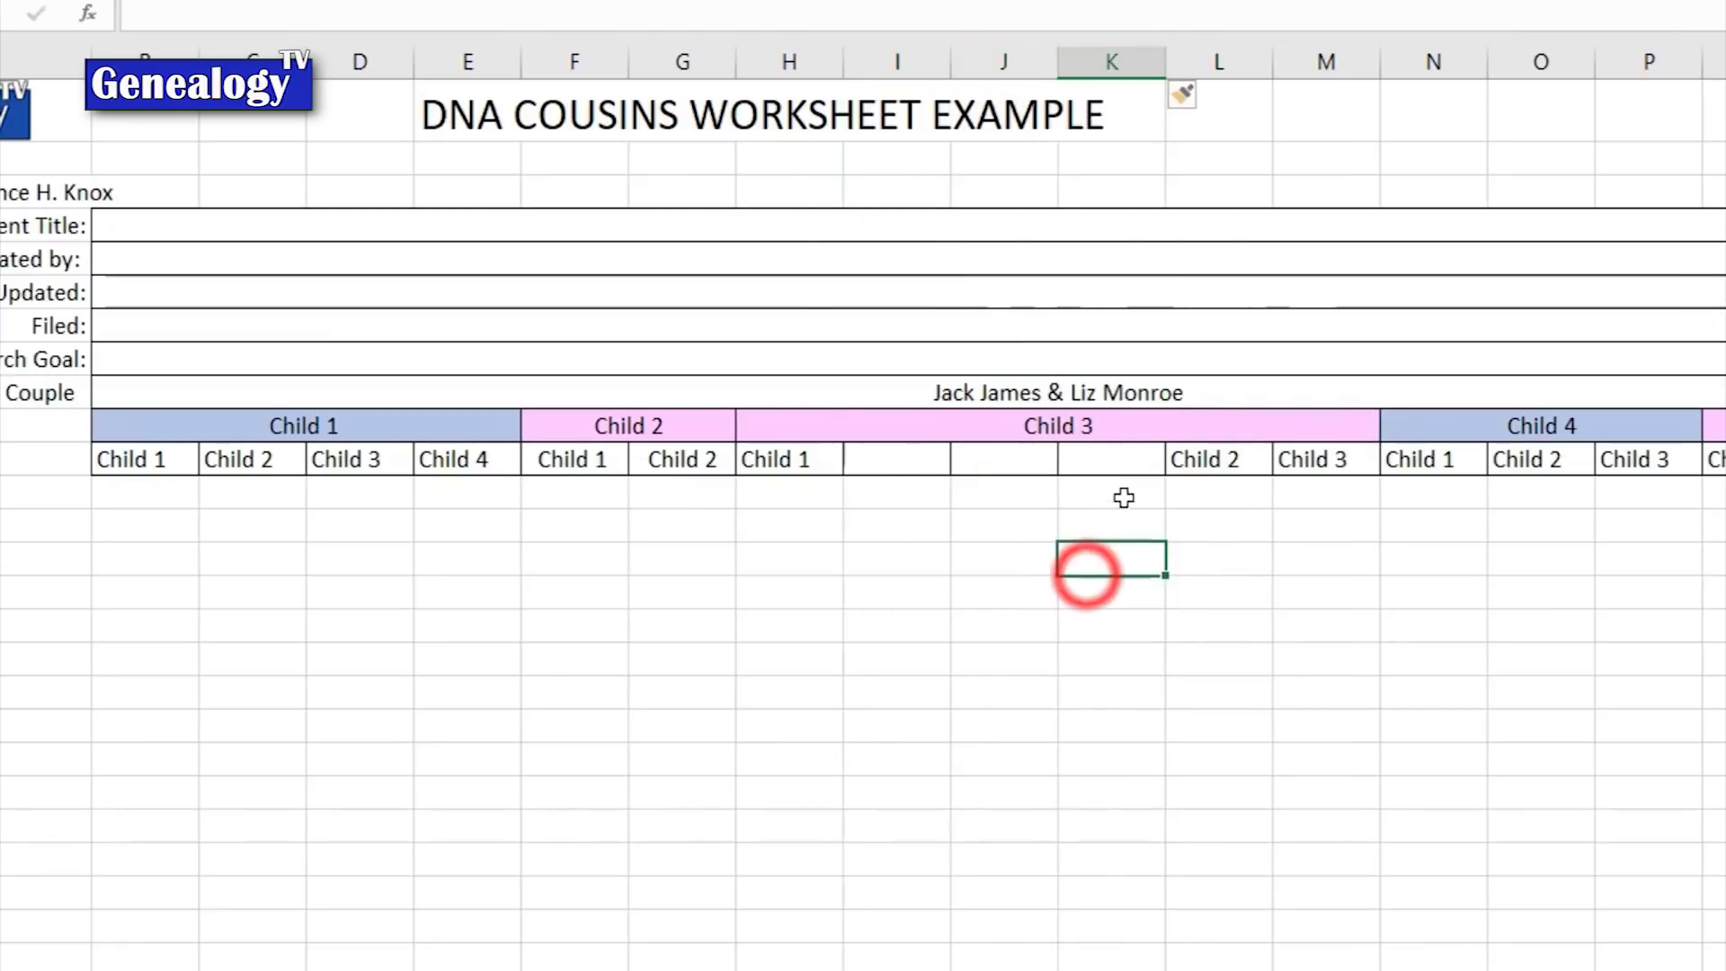
pyautogui.moveTo(1213, 460); pyautogui.dragTo(911, 458)
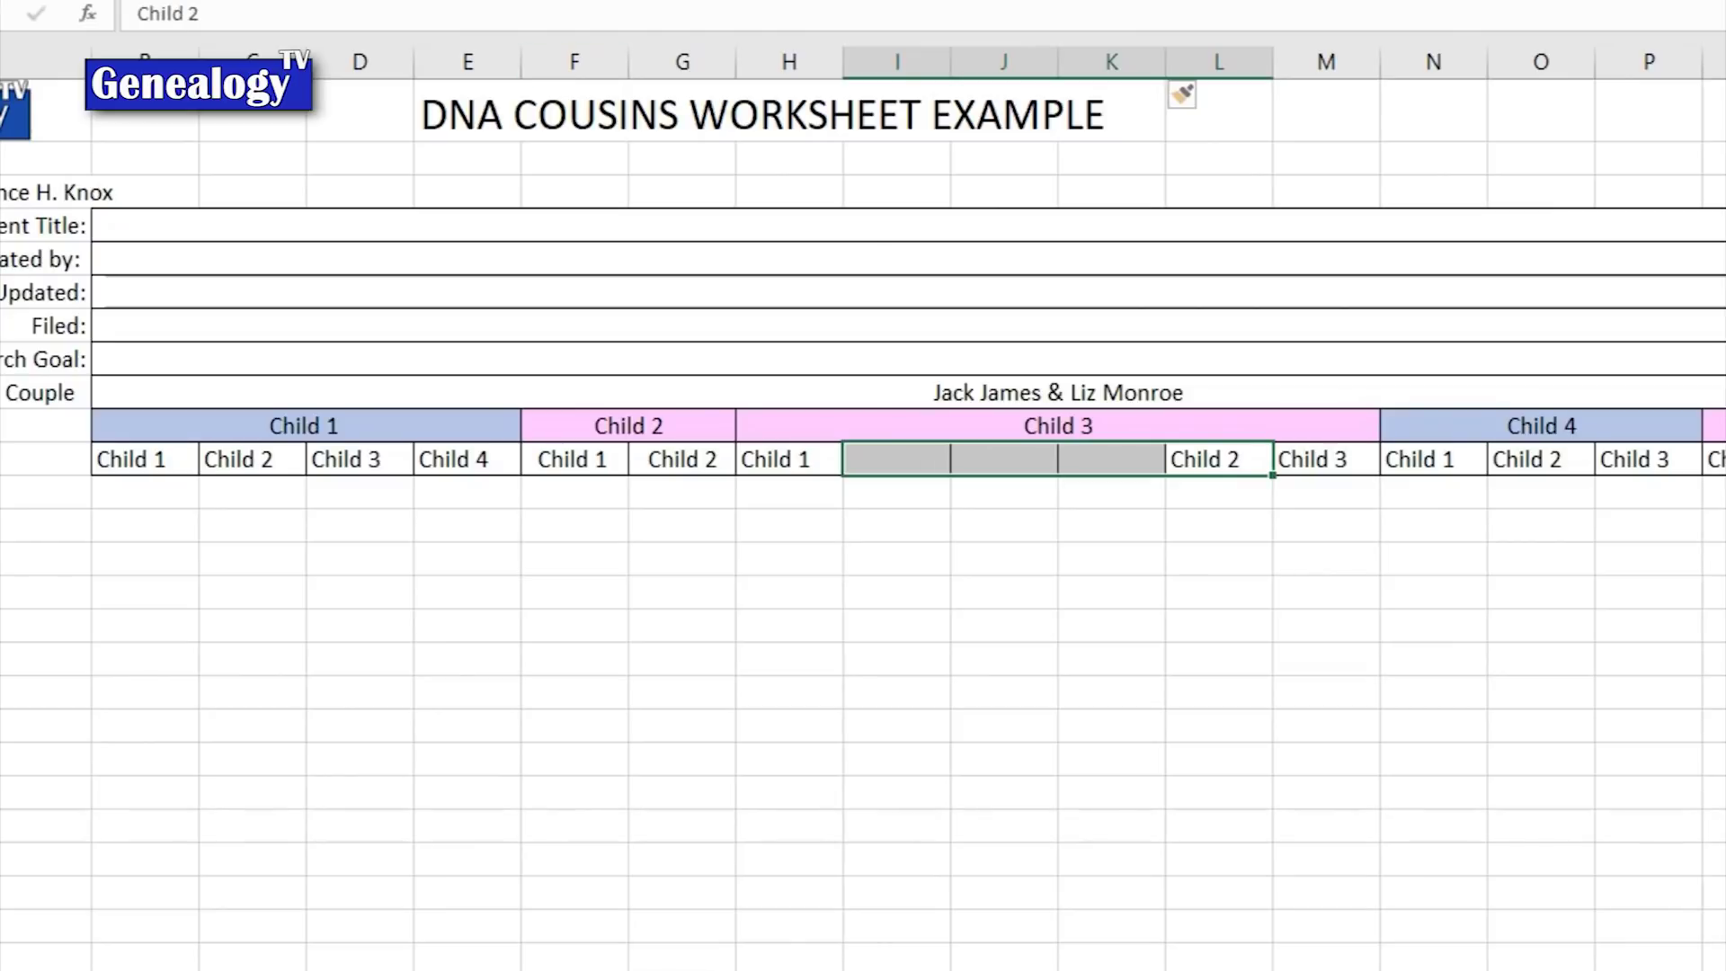
pyautogui.click(1079, 512)
# Step: Trim the blank columns and Merge & Center Child 3's Child 2 across three cells
pyautogui.click(878, 65)
pyautogui.rightClick(878, 70)
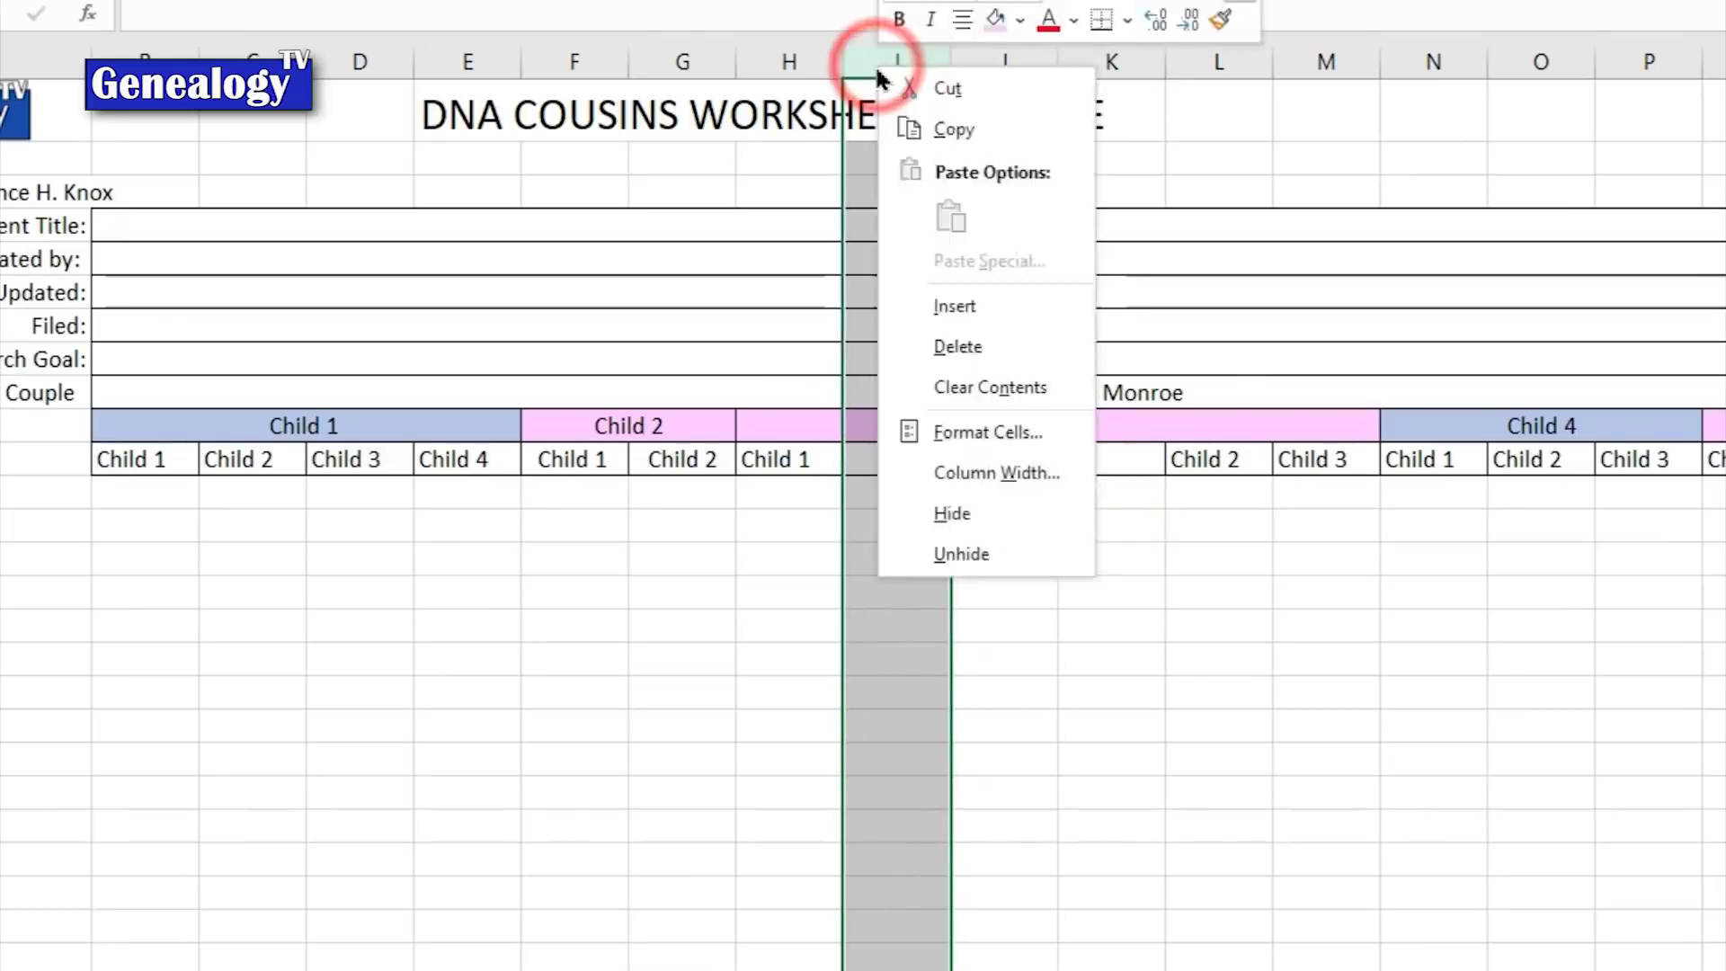
pyautogui.click(955, 306)
pyautogui.moveTo(894, 64); pyautogui.dragTo(1009, 59)
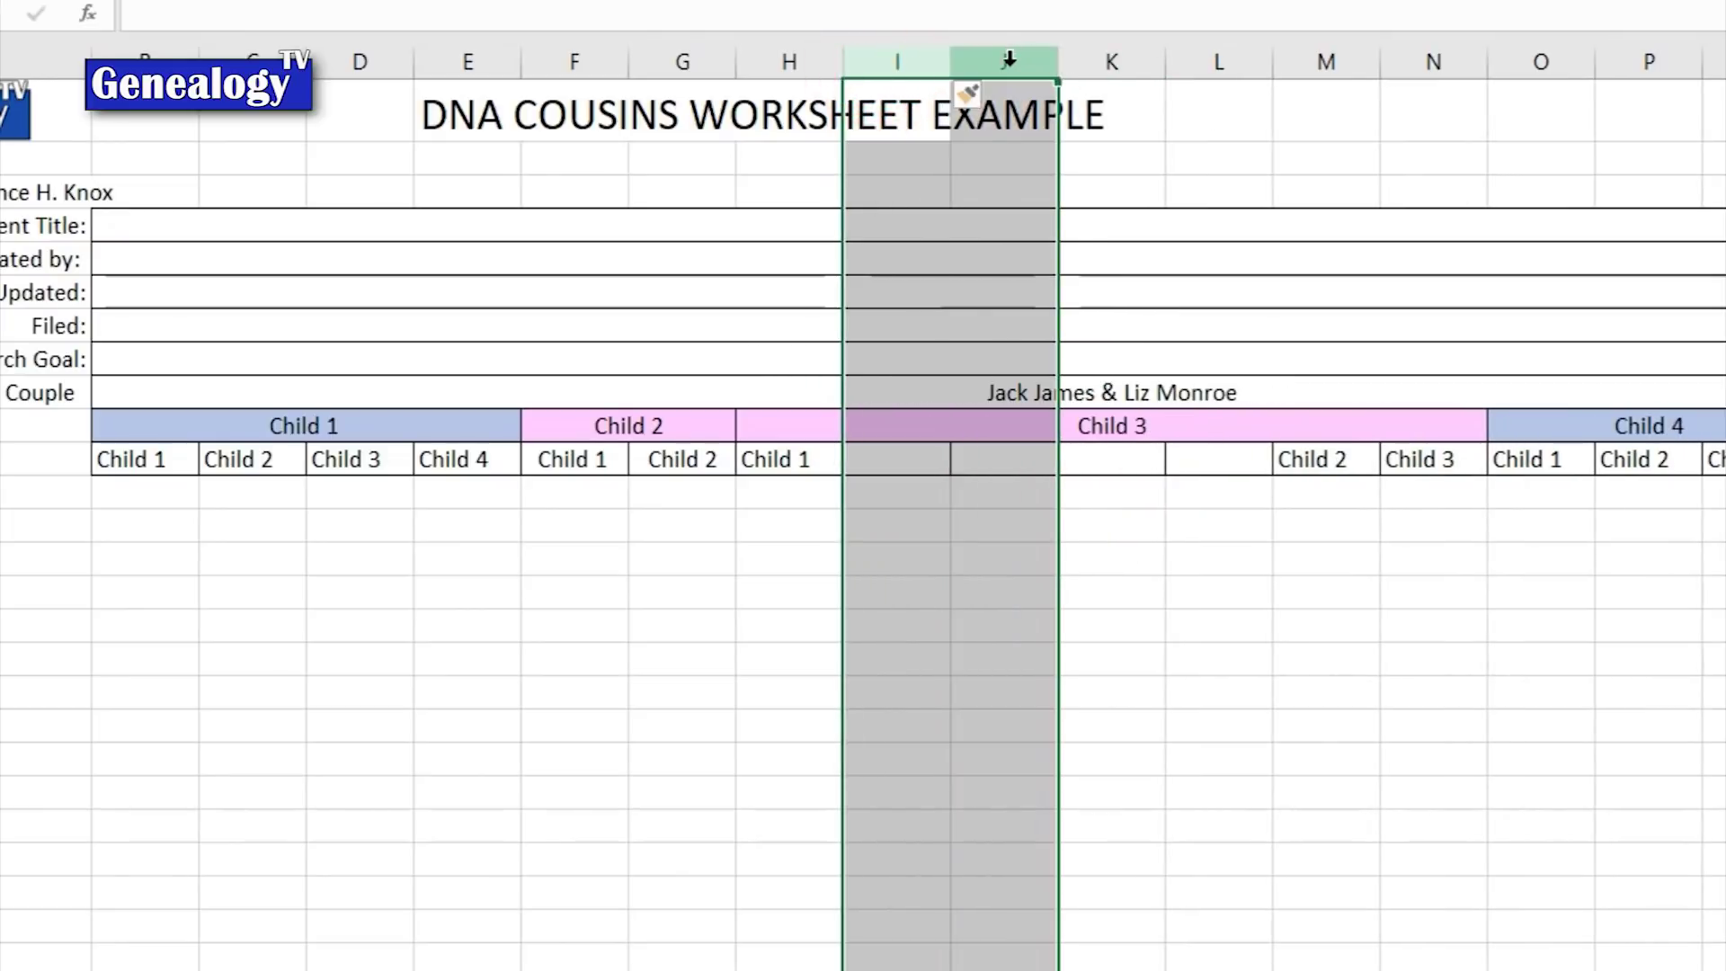
pyautogui.rightClick(1009, 59)
pyautogui.click(1093, 343)
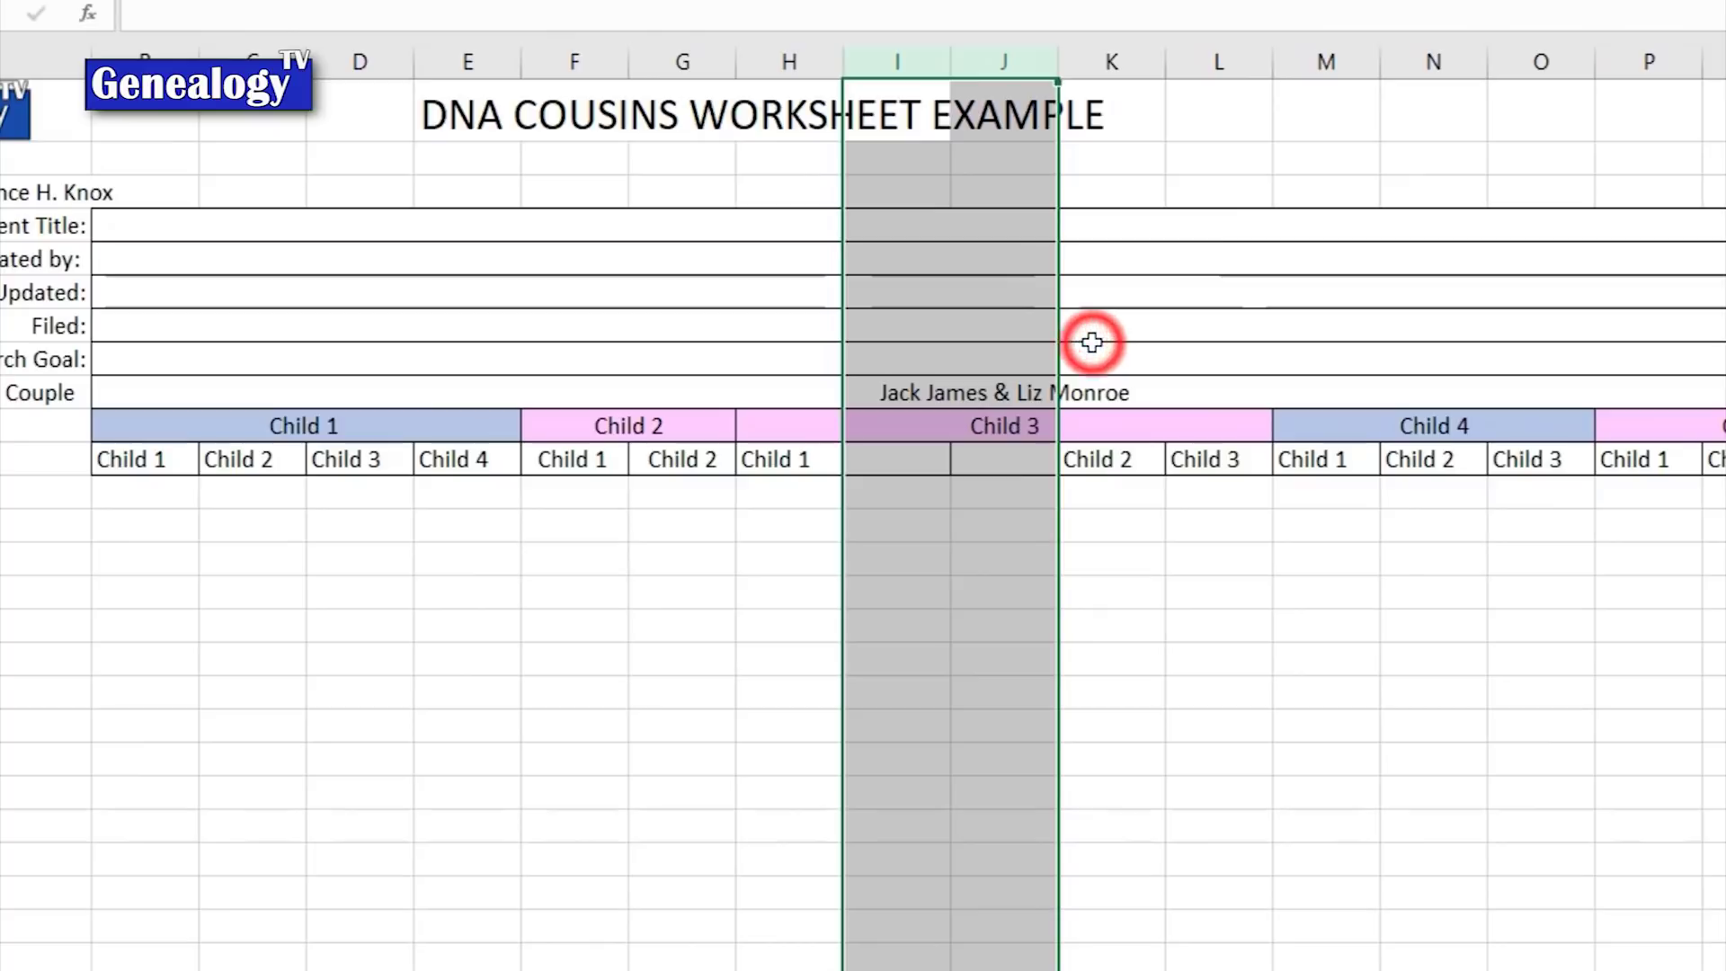
pyautogui.click(1029, 590)
pyautogui.moveTo(1097, 459); pyautogui.dragTo(890, 466)
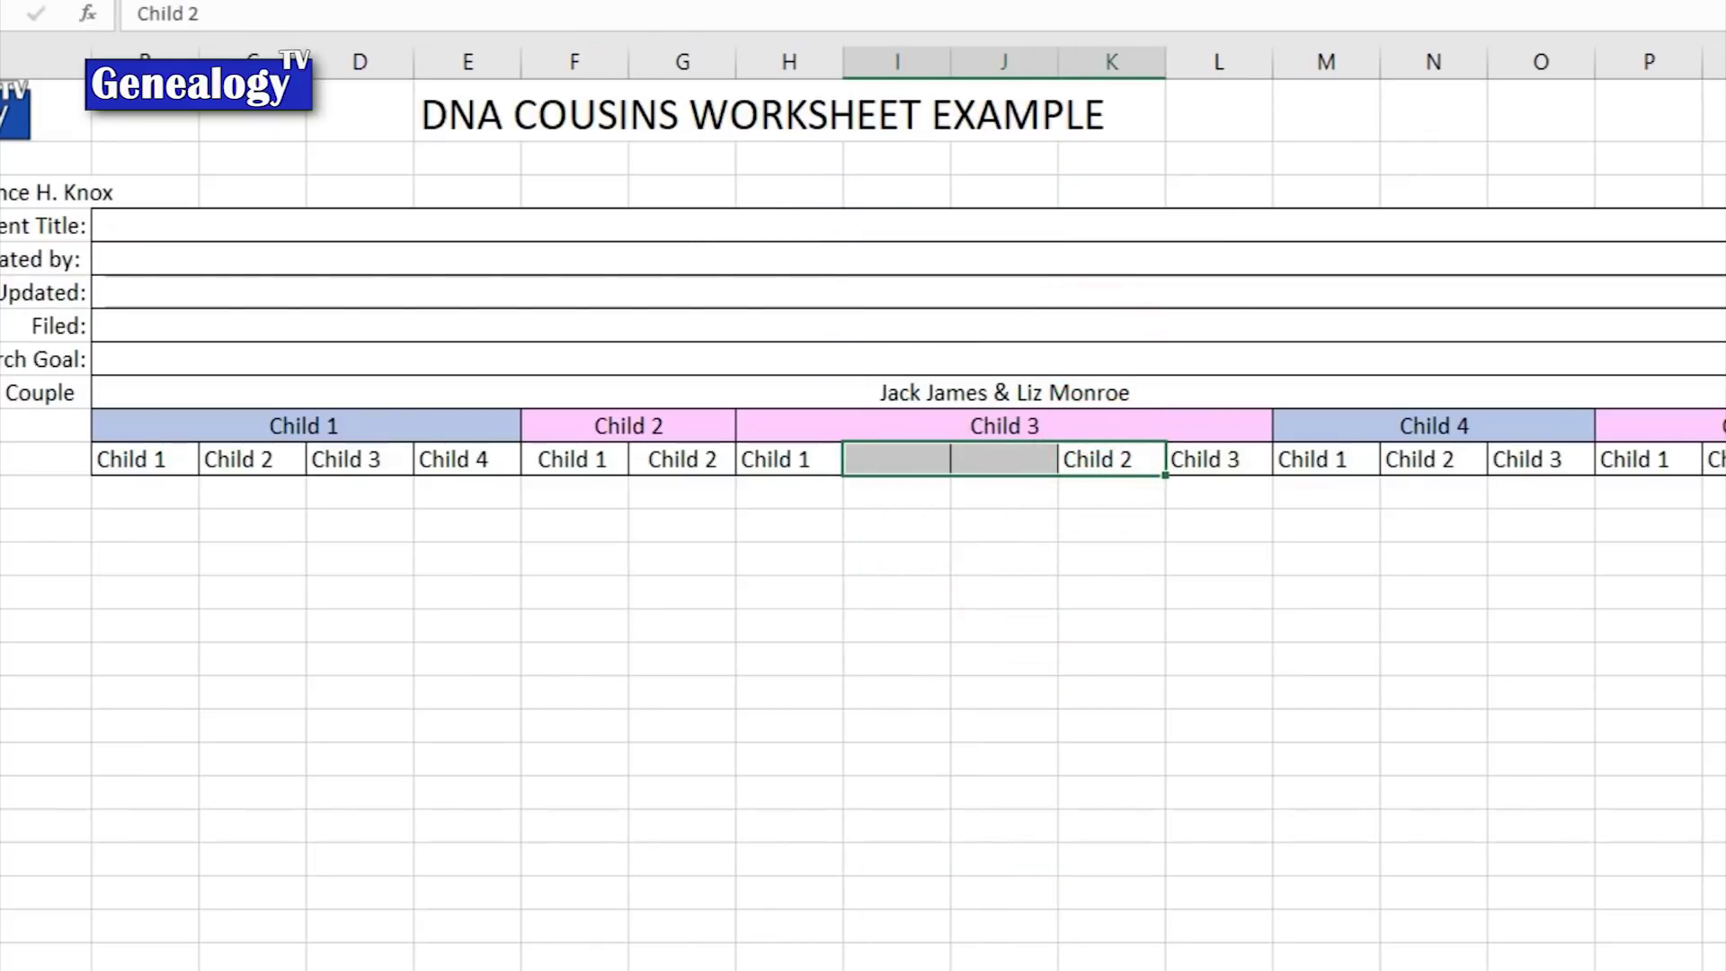
pyautogui.hotkey('alt', 'h')
pyautogui.press('m')
pyautogui.press('c')
pyautogui.click(1004, 659)
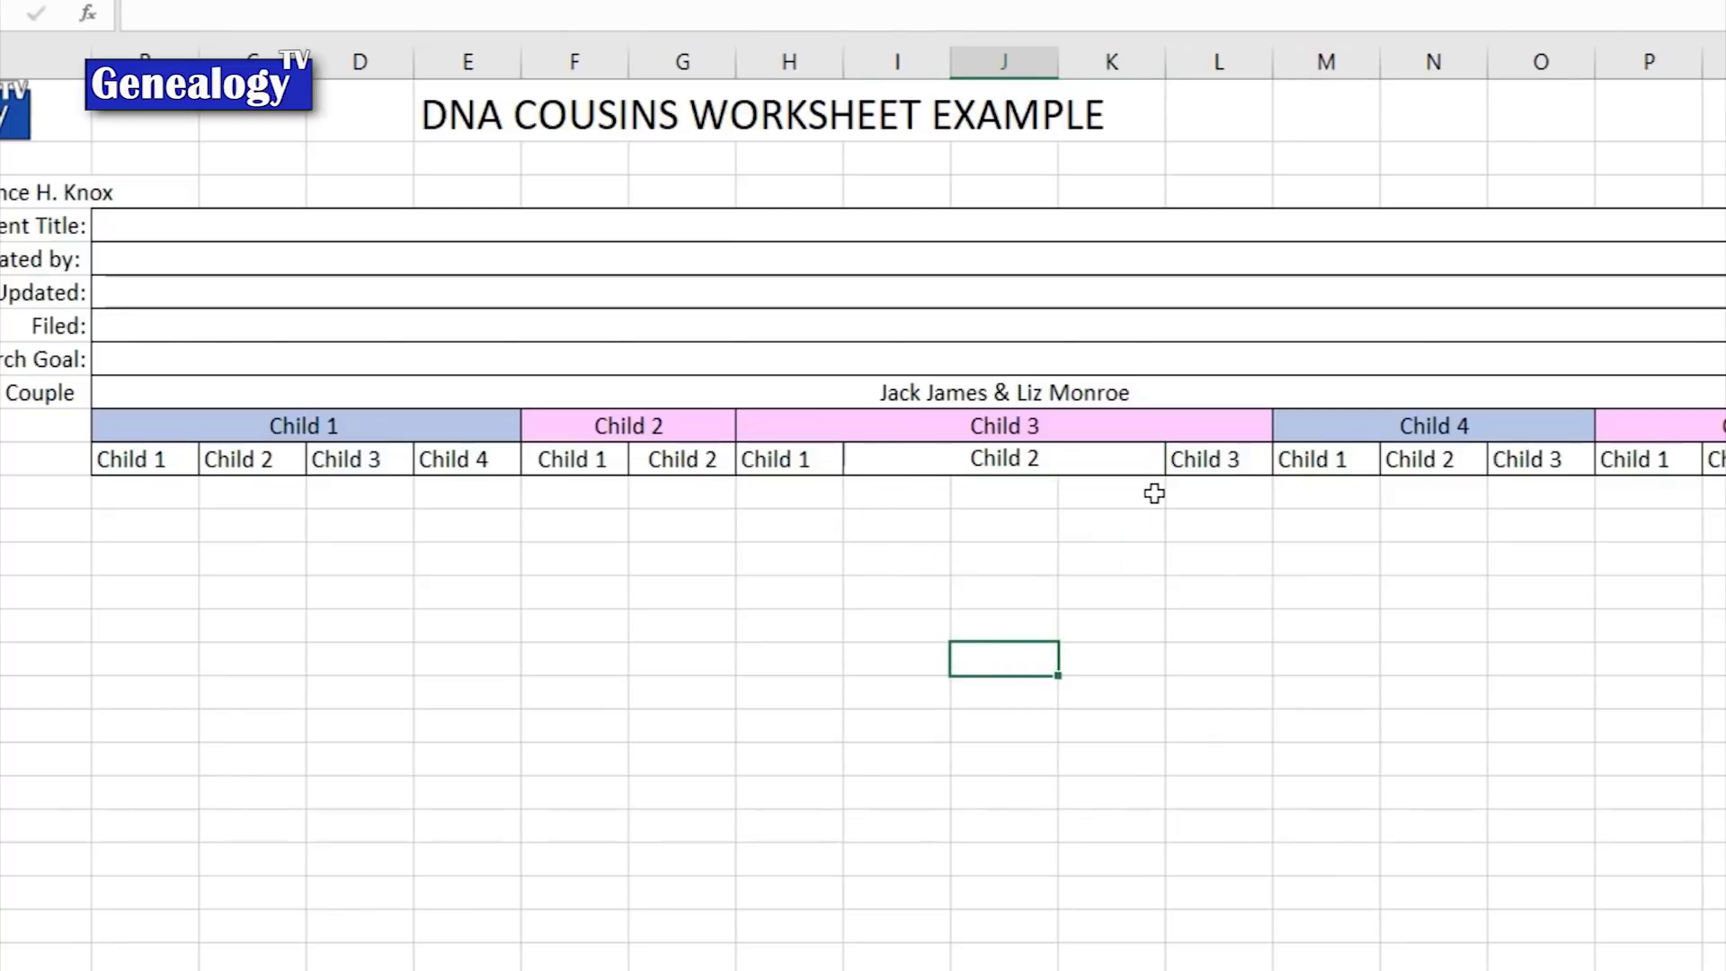
# Step: Copy the Child 1–3 entries from under Child 4 into the row below the merged Child 2
pyautogui.moveTo(1332, 472); pyautogui.dragTo(1533, 455)
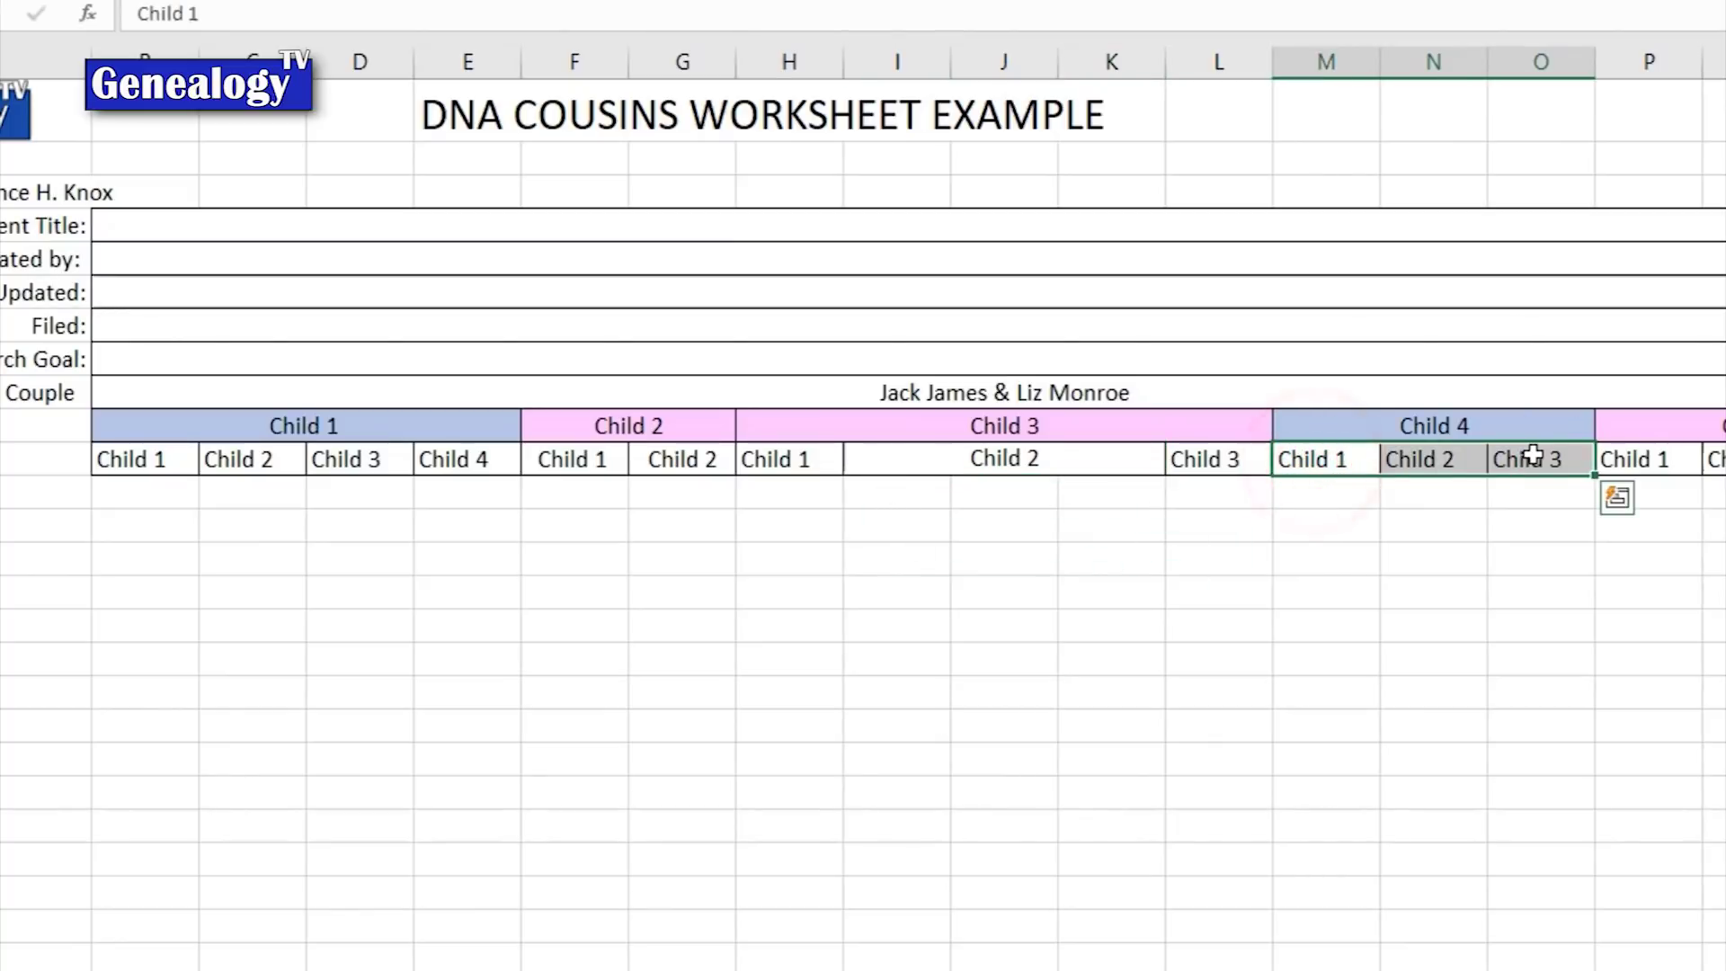
pyautogui.hotkey('ctrl', 'c')
pyautogui.click(925, 491)
pyautogui.hotkey('ctrl', 'v')
pyautogui.click(1006, 626)
pyautogui.press('Escape')
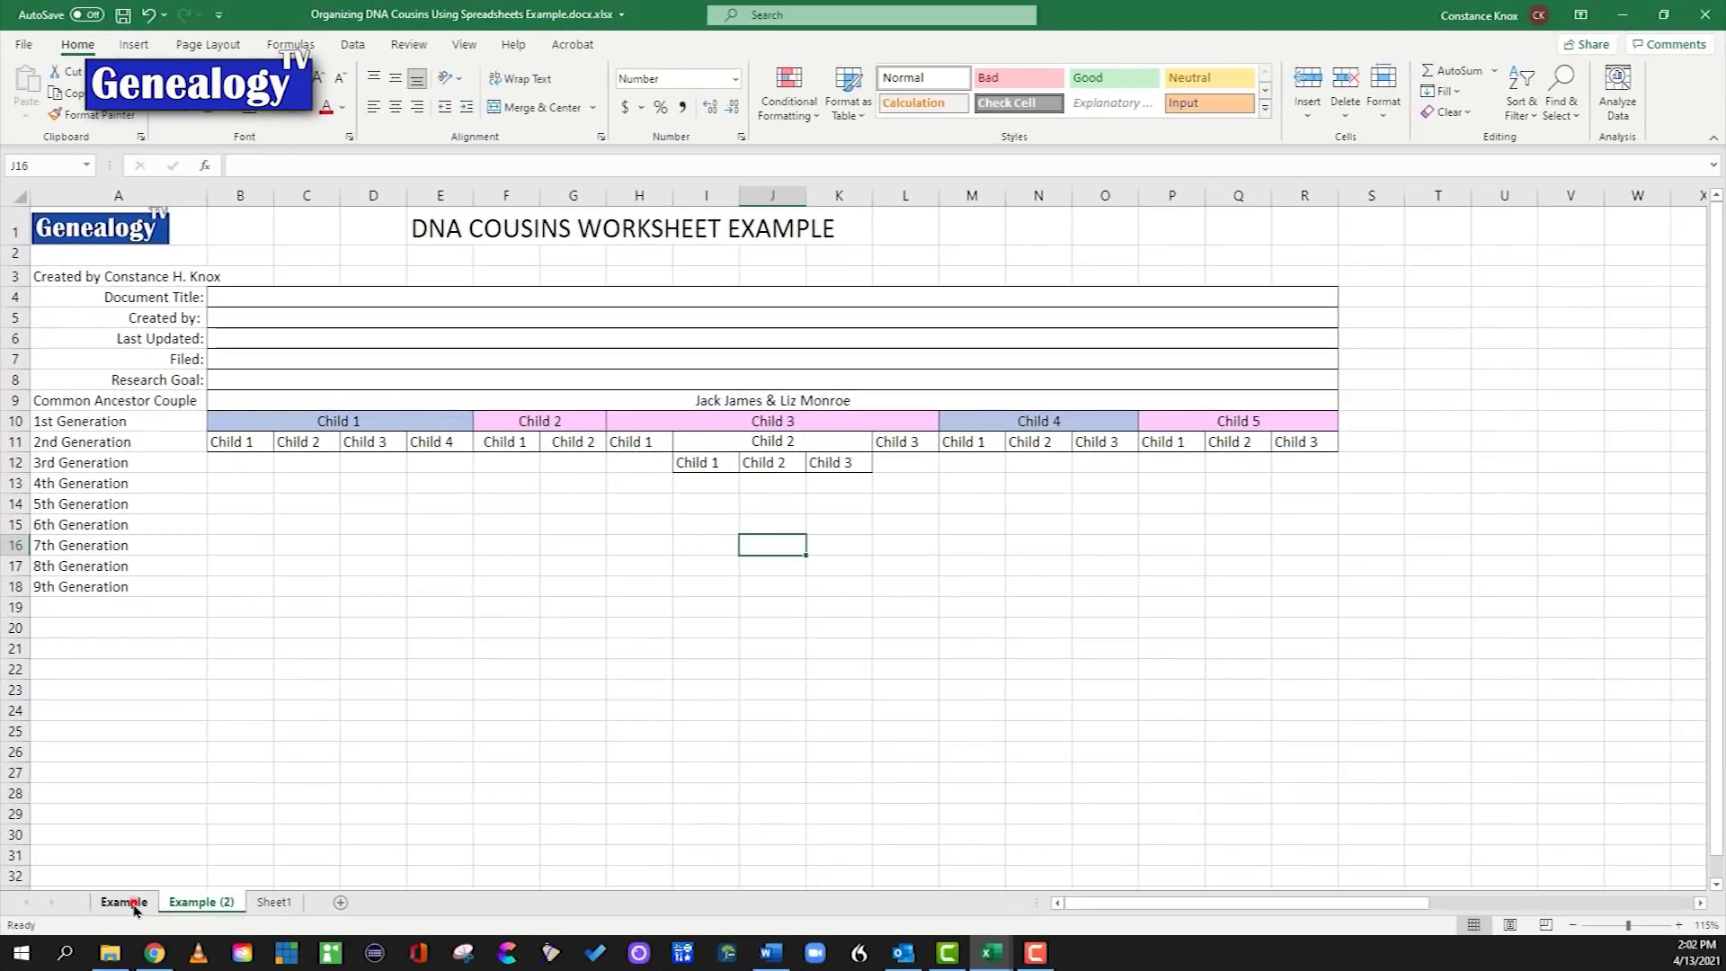
# Step: Review the filled family tree block and its 250 cell on the Example sheet
pyautogui.click(126, 903)
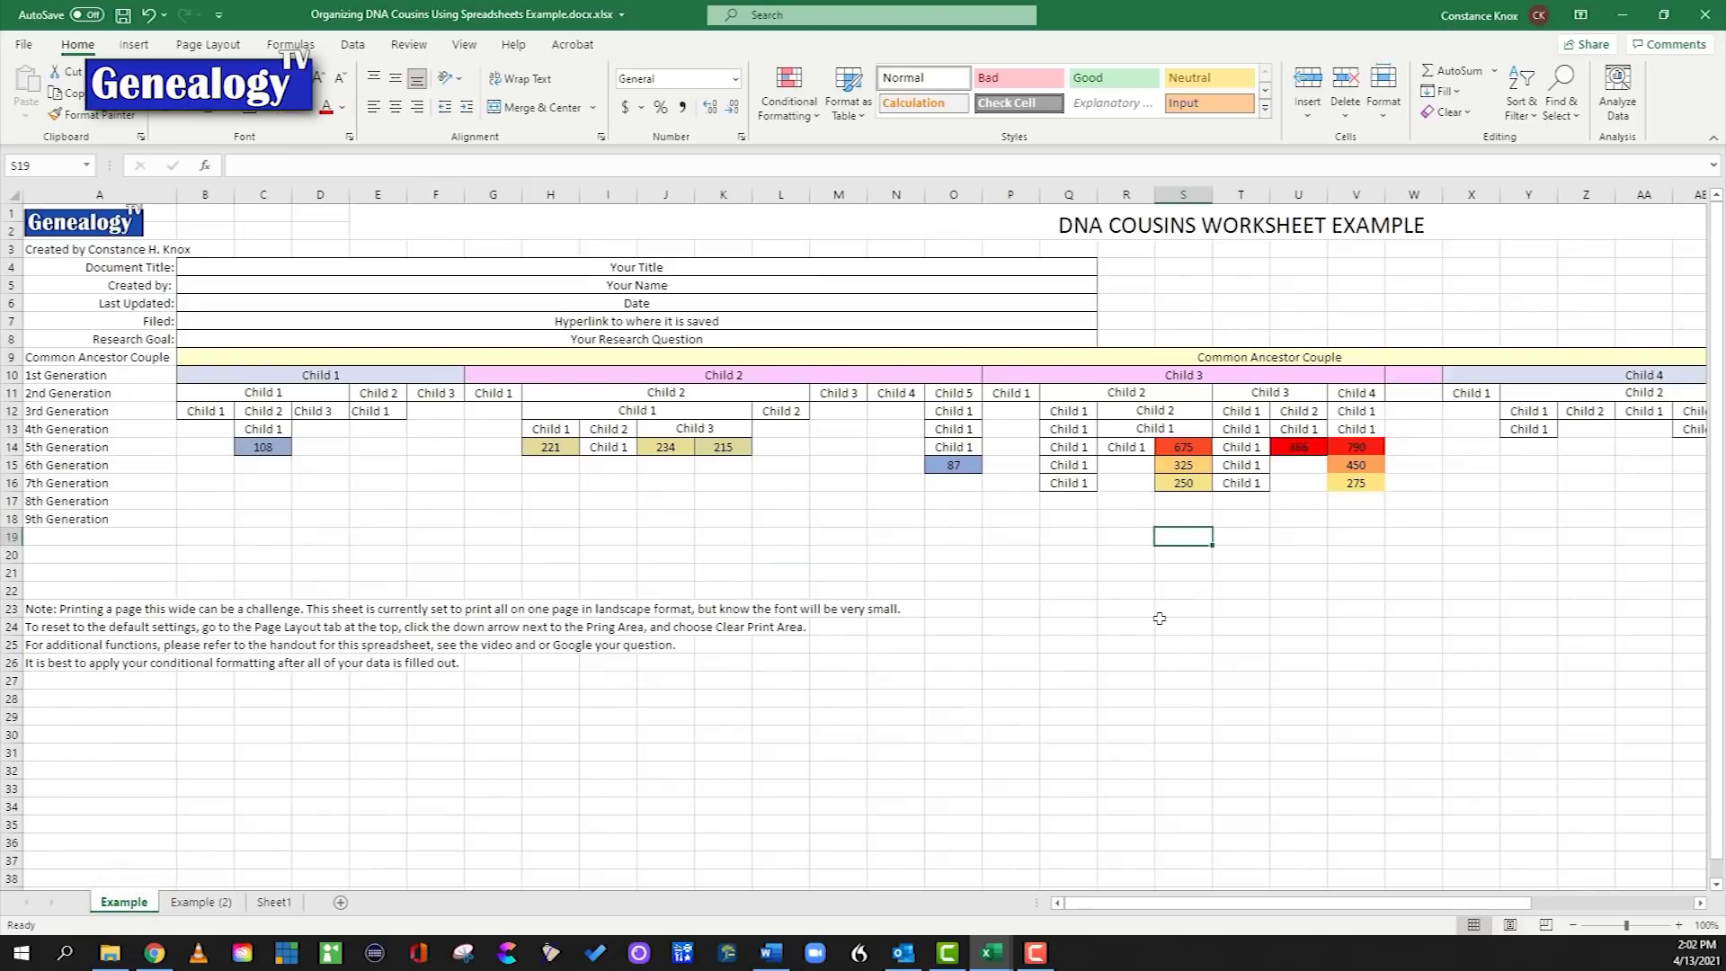
pyautogui.moveTo(205, 395)
pyautogui.mouseDown()
pyautogui.moveTo(854, 438)
pyautogui.moveTo(1352, 515)
pyautogui.moveTo(1356, 483)
pyautogui.mouseUp()
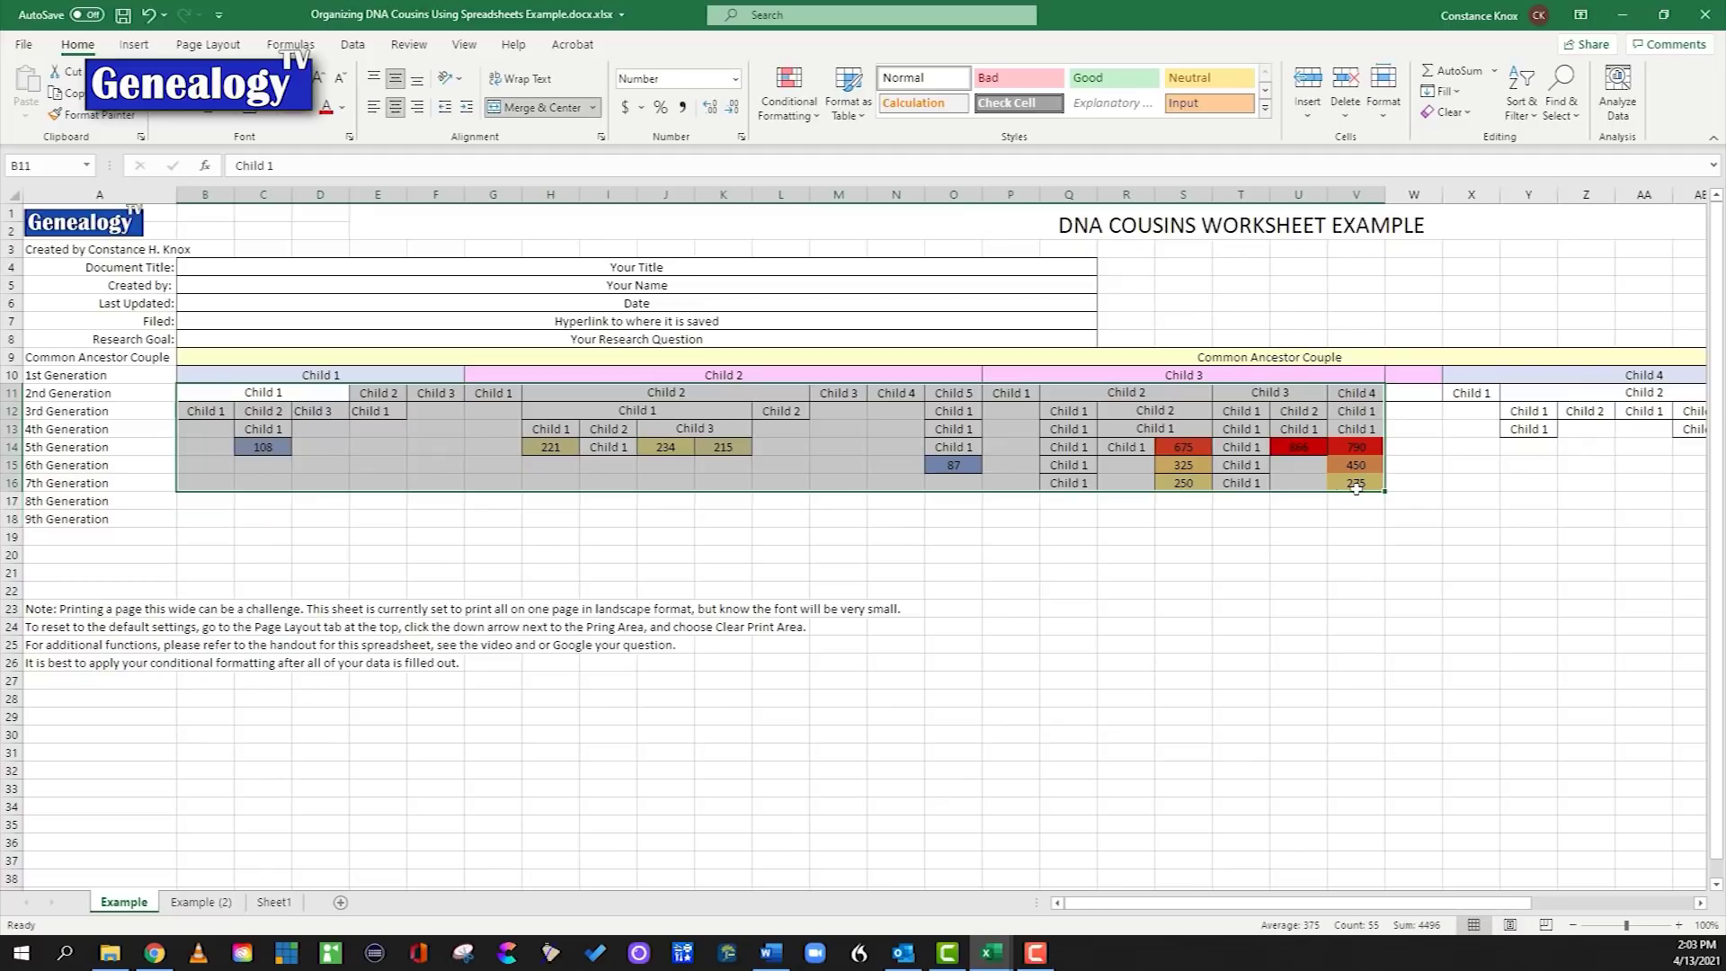
pyautogui.click(1275, 515)
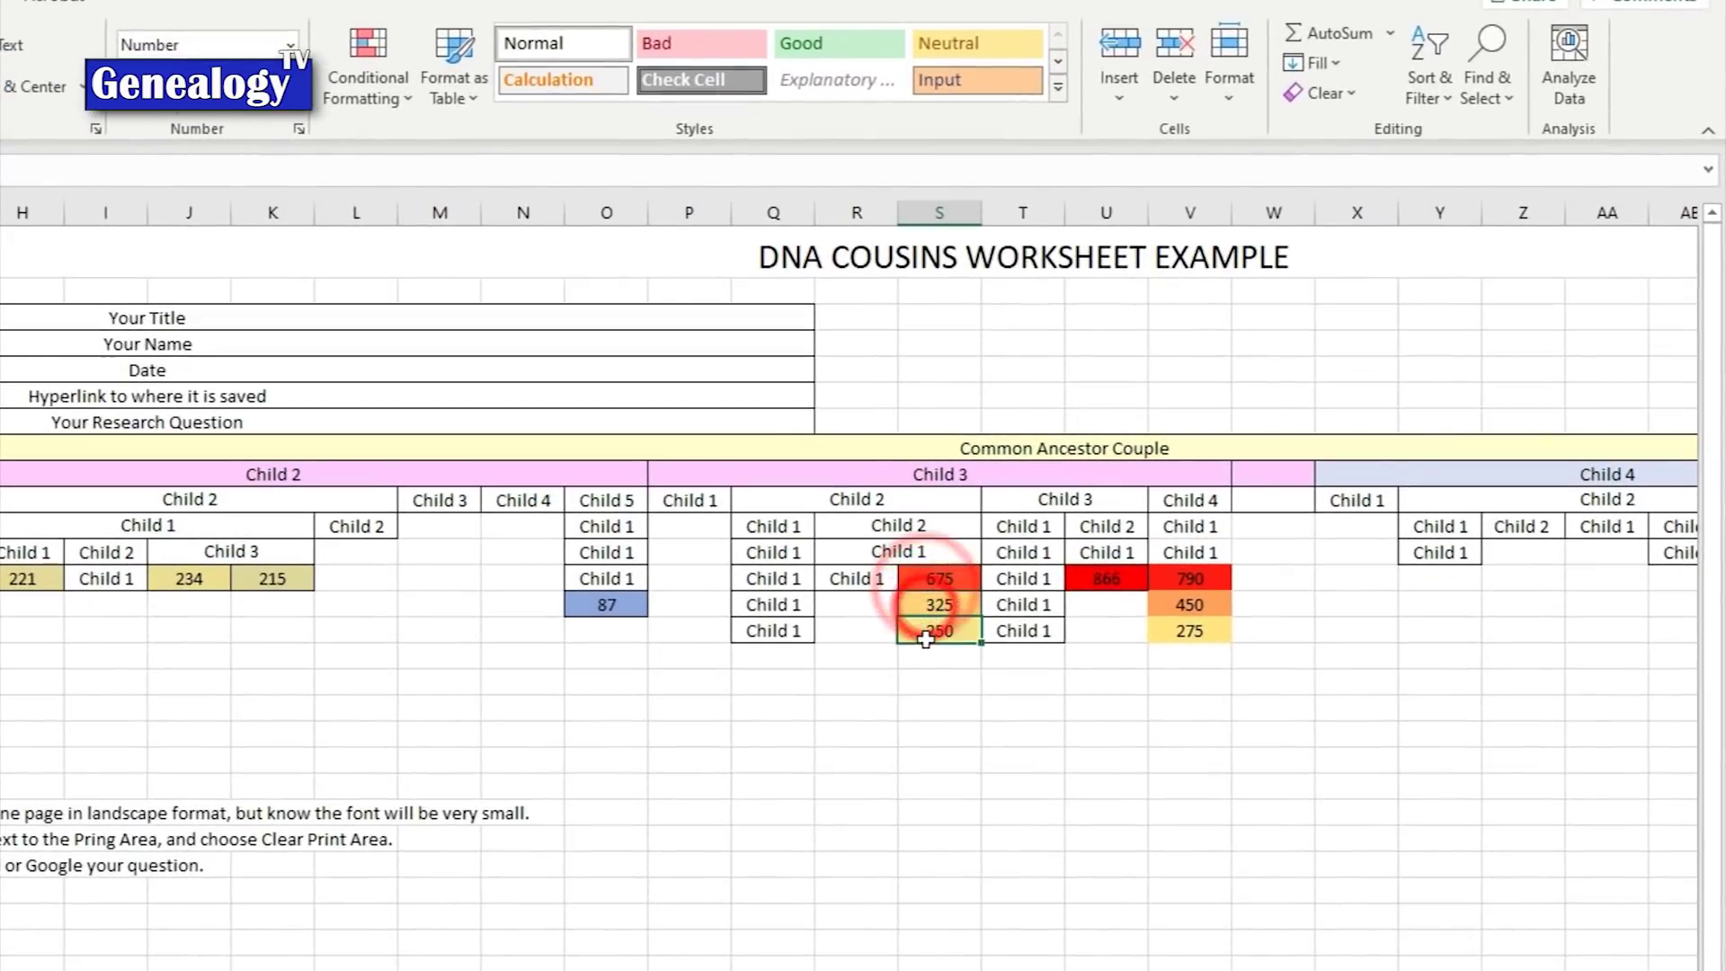
pyautogui.click(1174, 484)
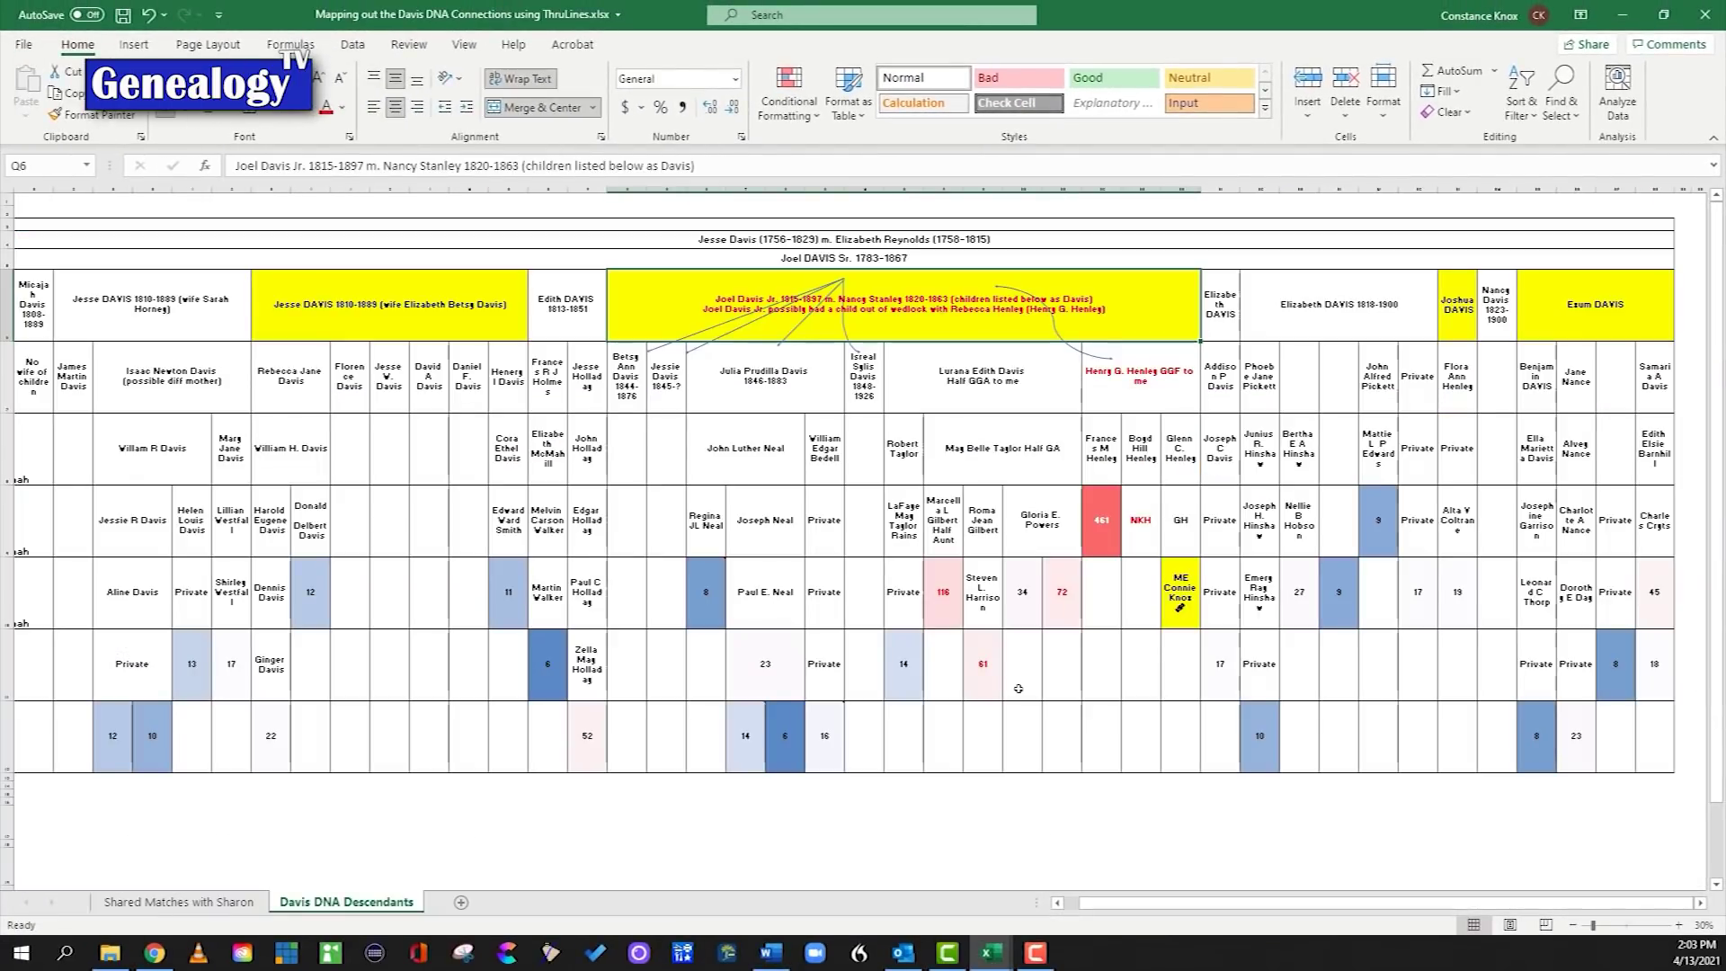
# Step: Check the cM cells holding 8, 11 and 6, then colour the Davis DNA Descendants tab yellow
pyautogui.click(708, 604)
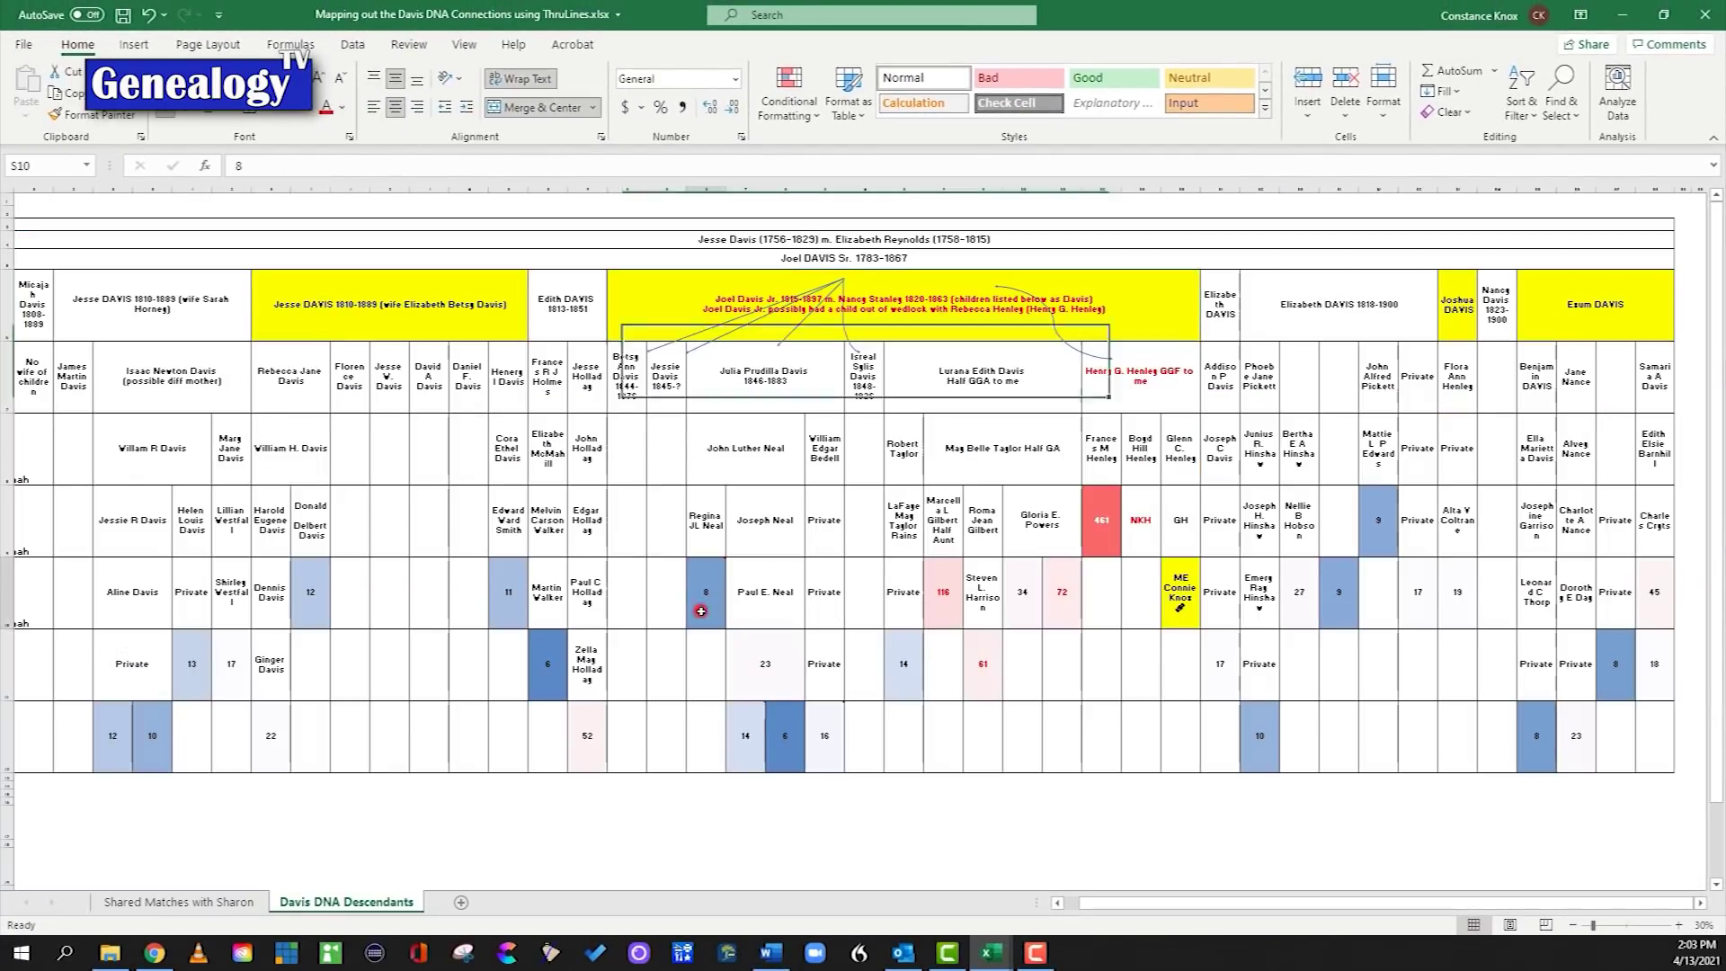
pyautogui.click(504, 607)
pyautogui.click(561, 681)
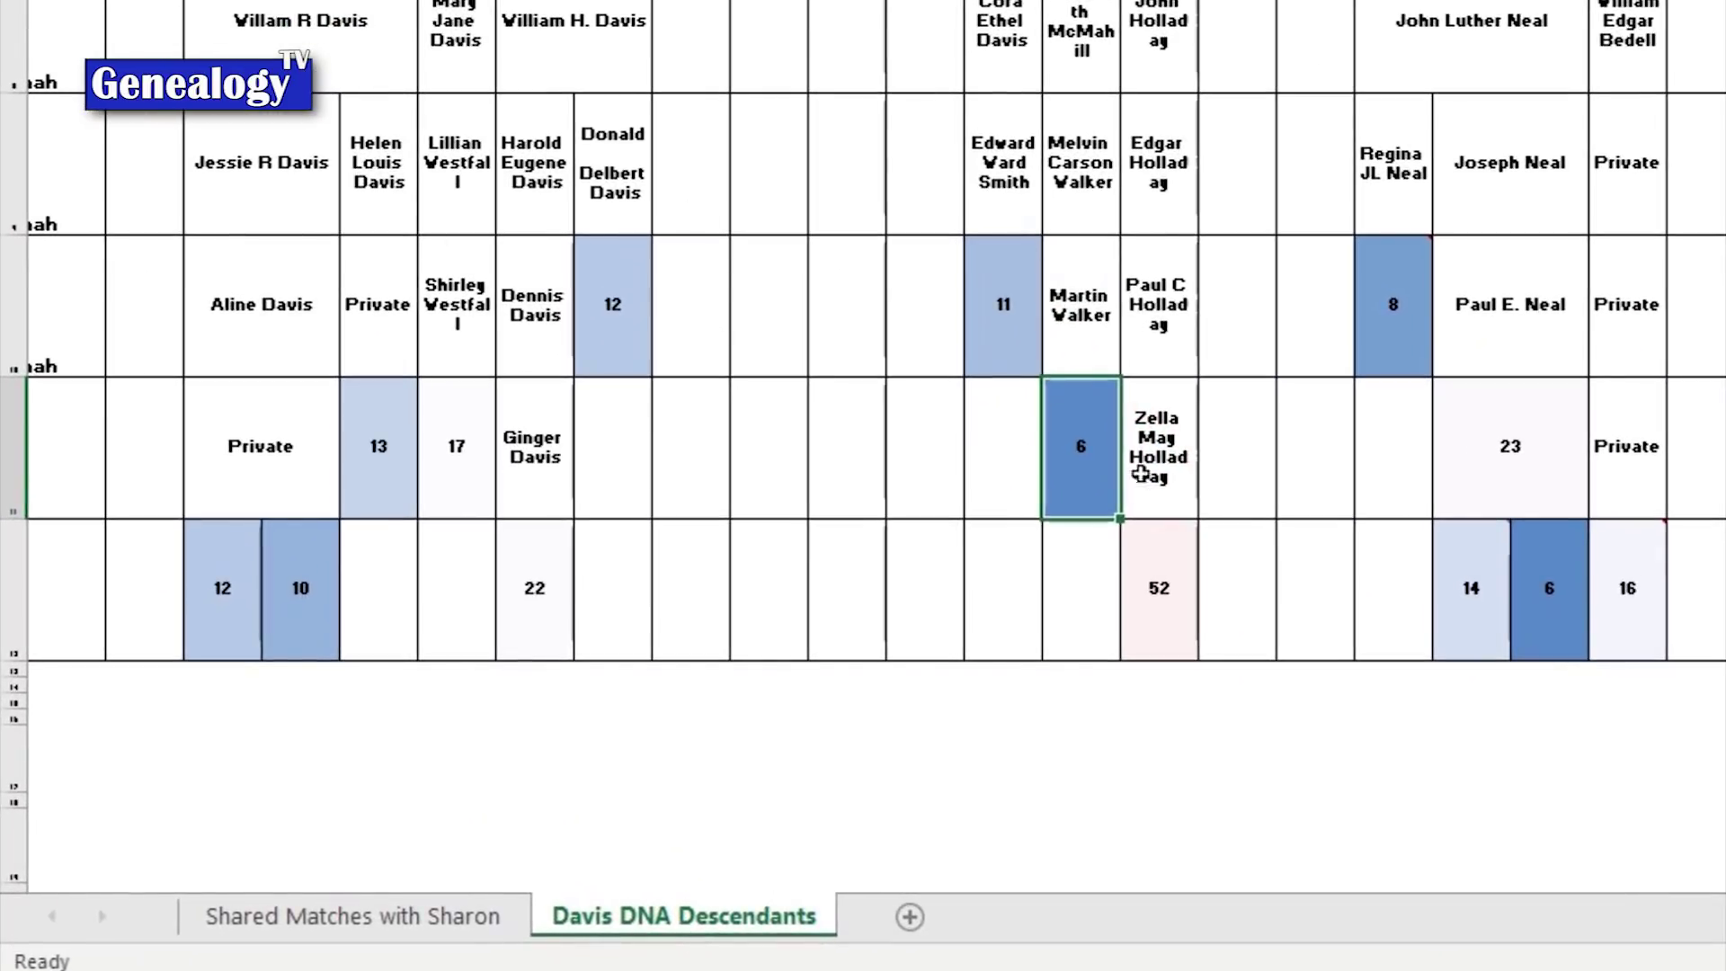
pyautogui.click(1399, 315)
pyautogui.click(999, 343)
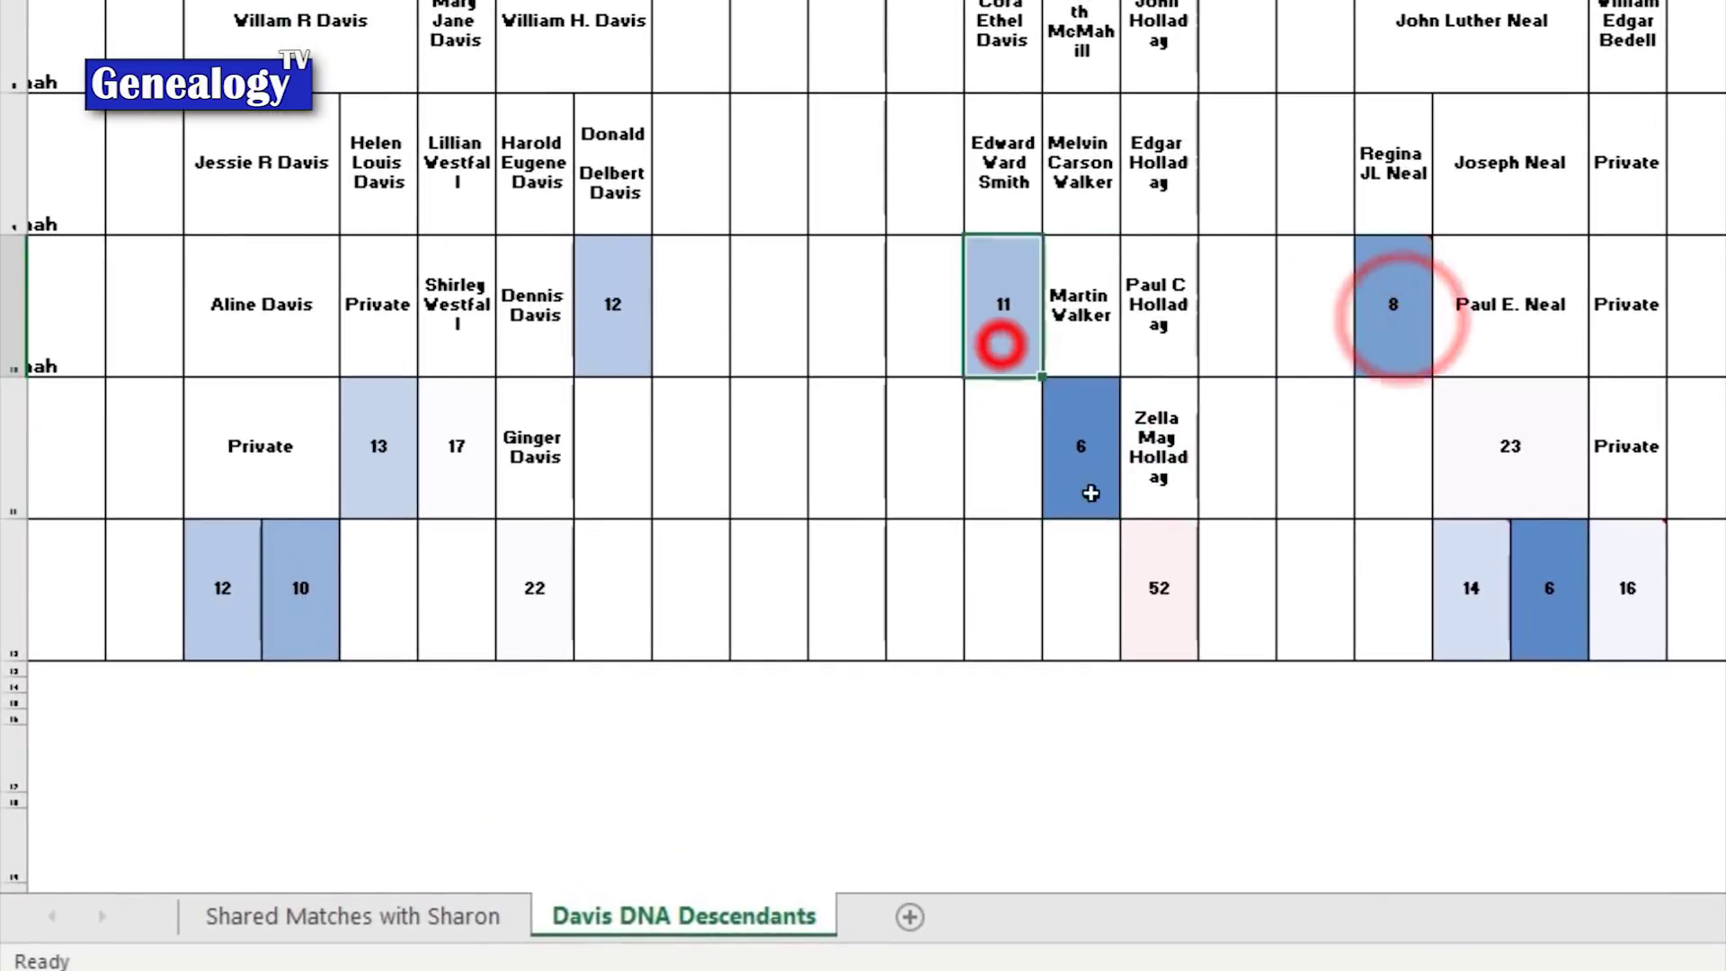
pyautogui.click(1105, 506)
pyautogui.rightClick(709, 917)
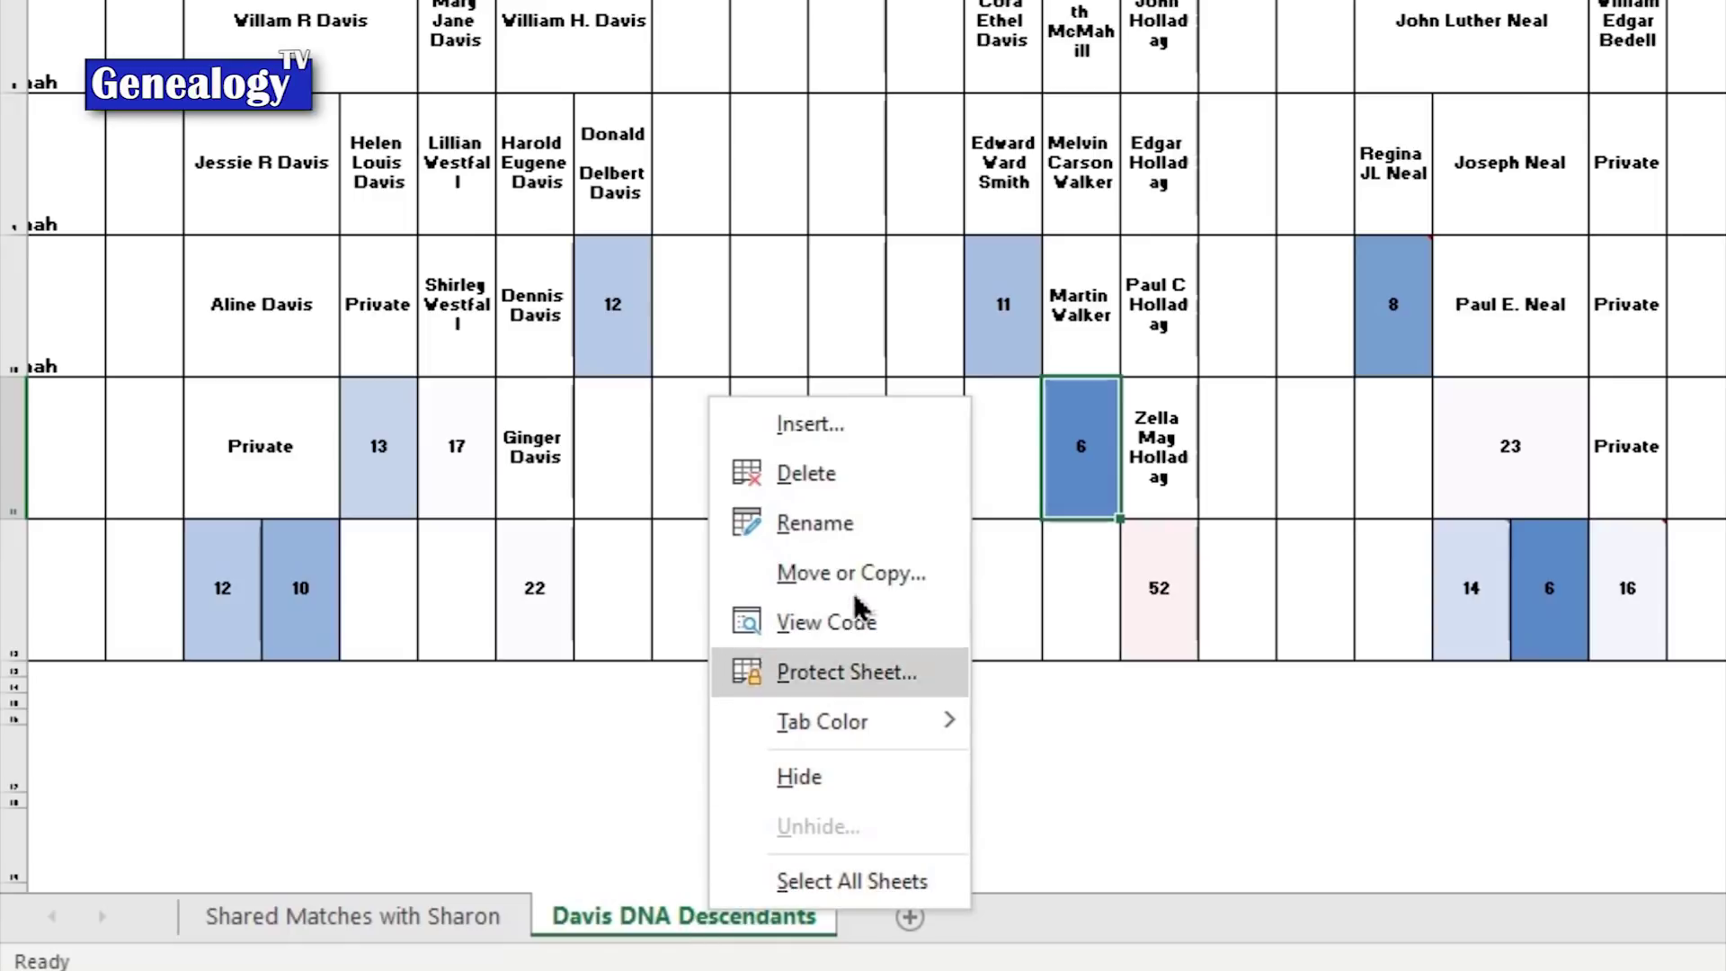
pyautogui.moveTo(924, 728)
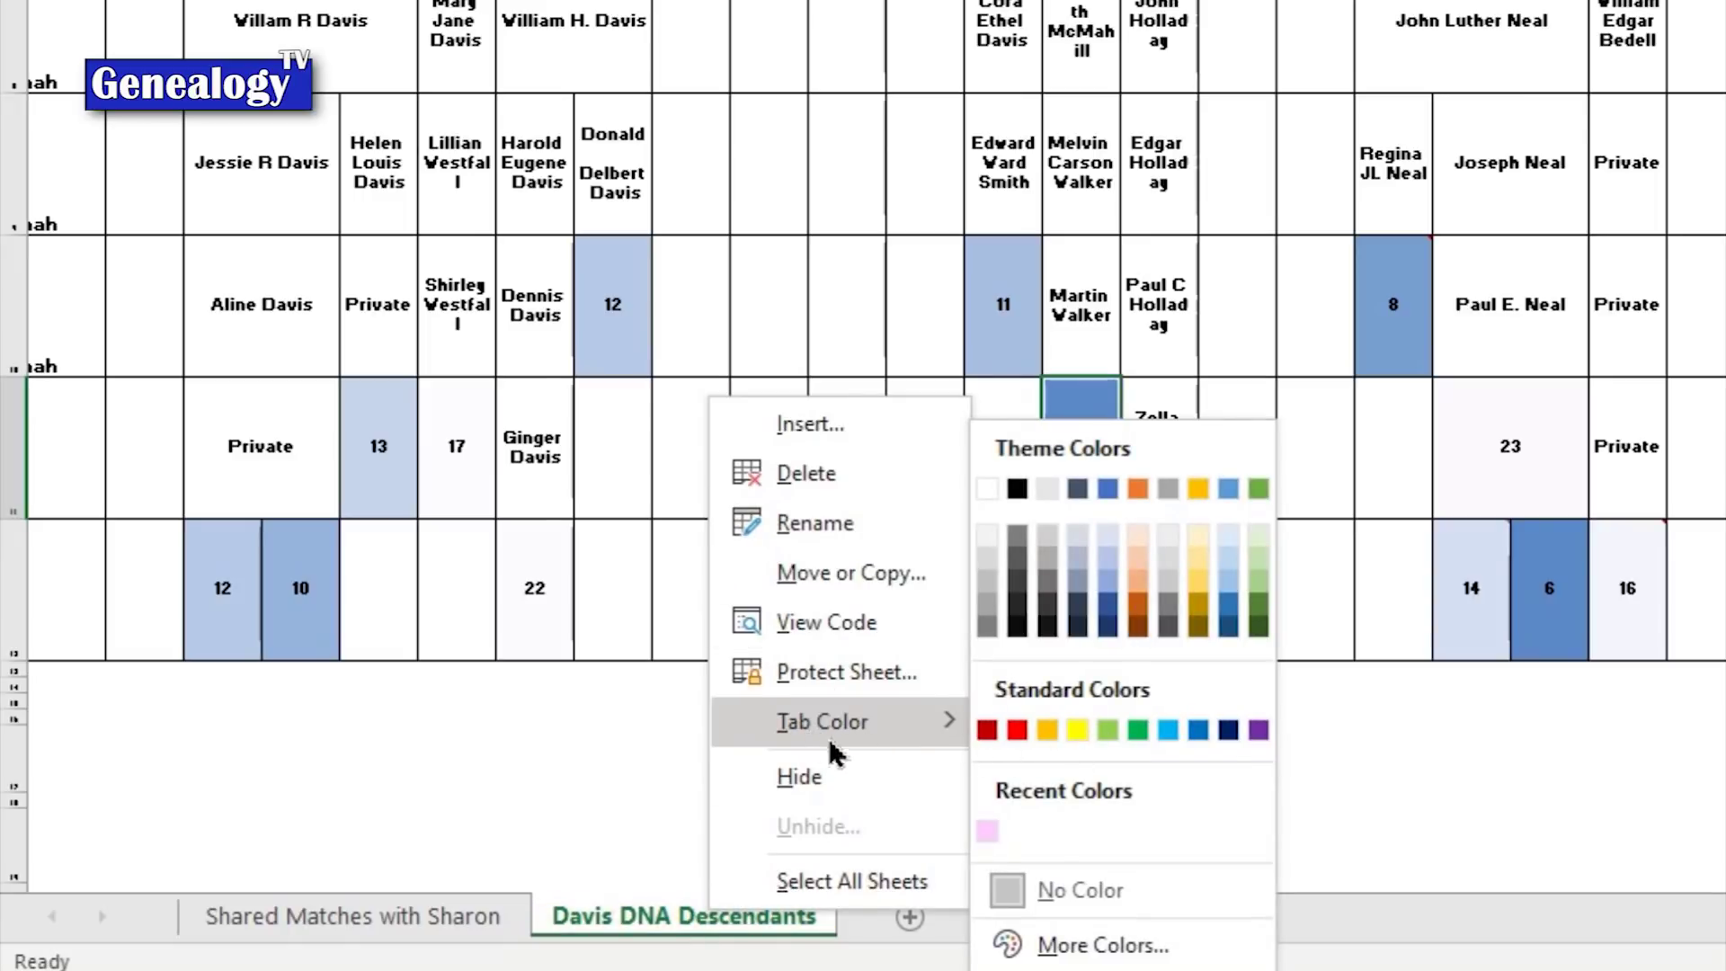
pyautogui.click(1073, 730)
# Step: Copy the Davis DNA Descendants sheet to the end of the workbook
pyautogui.rightClick(720, 906)
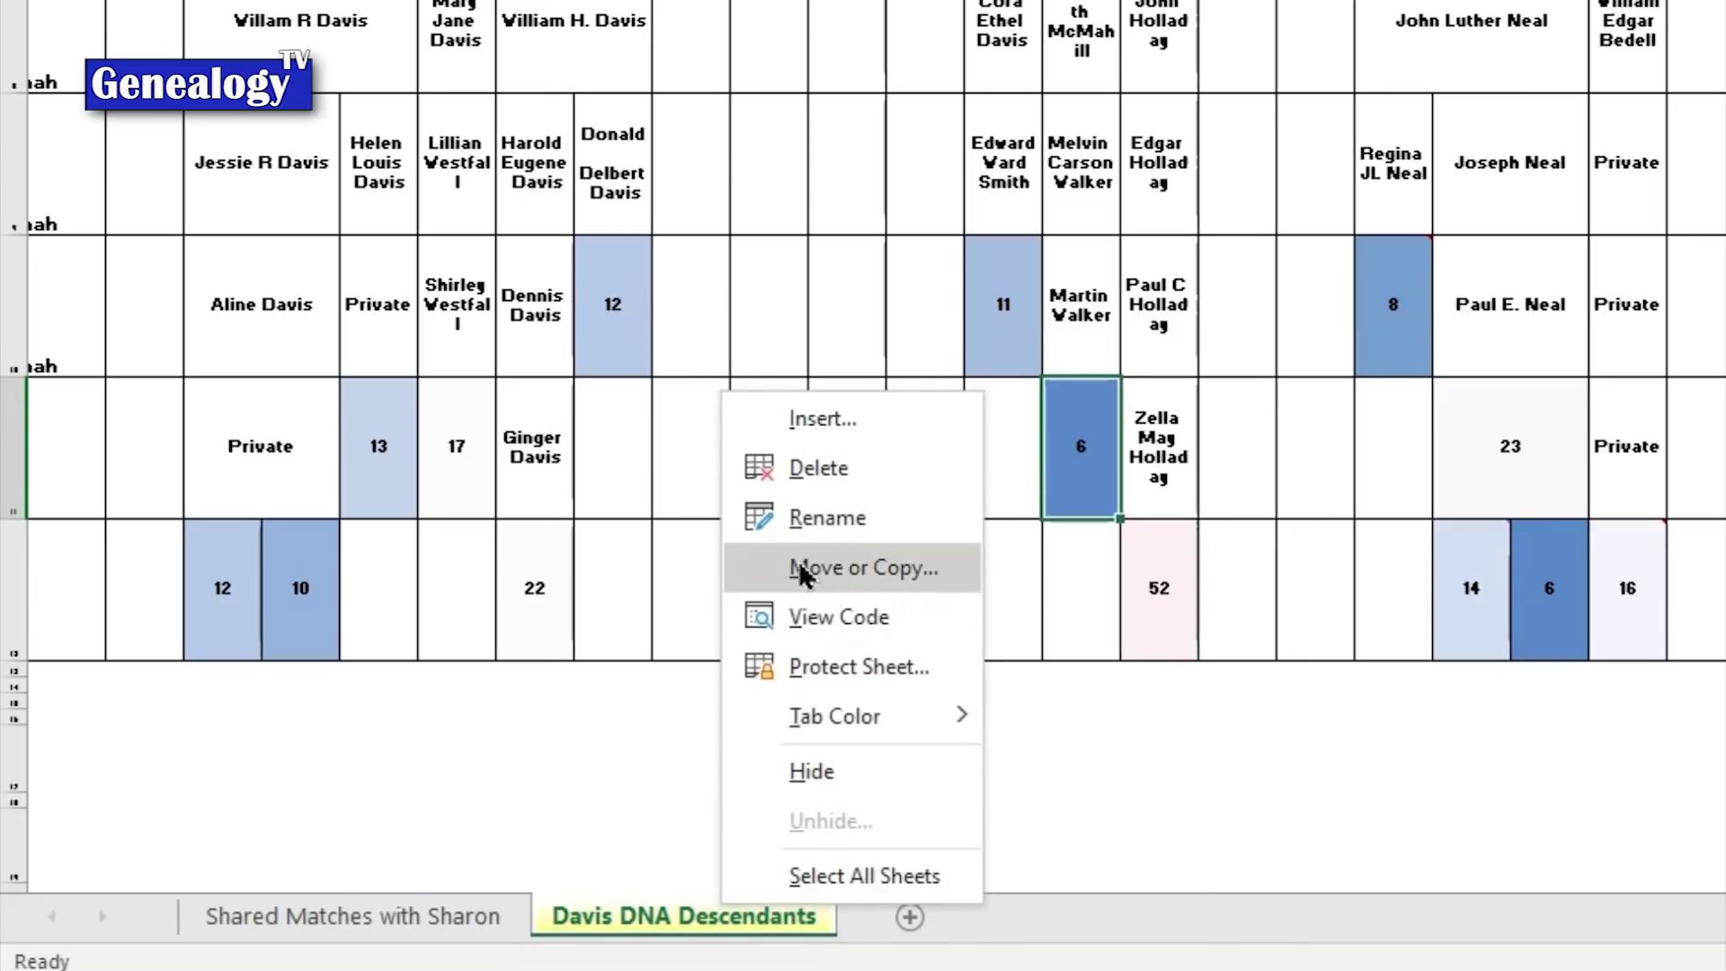
pyautogui.click(870, 568)
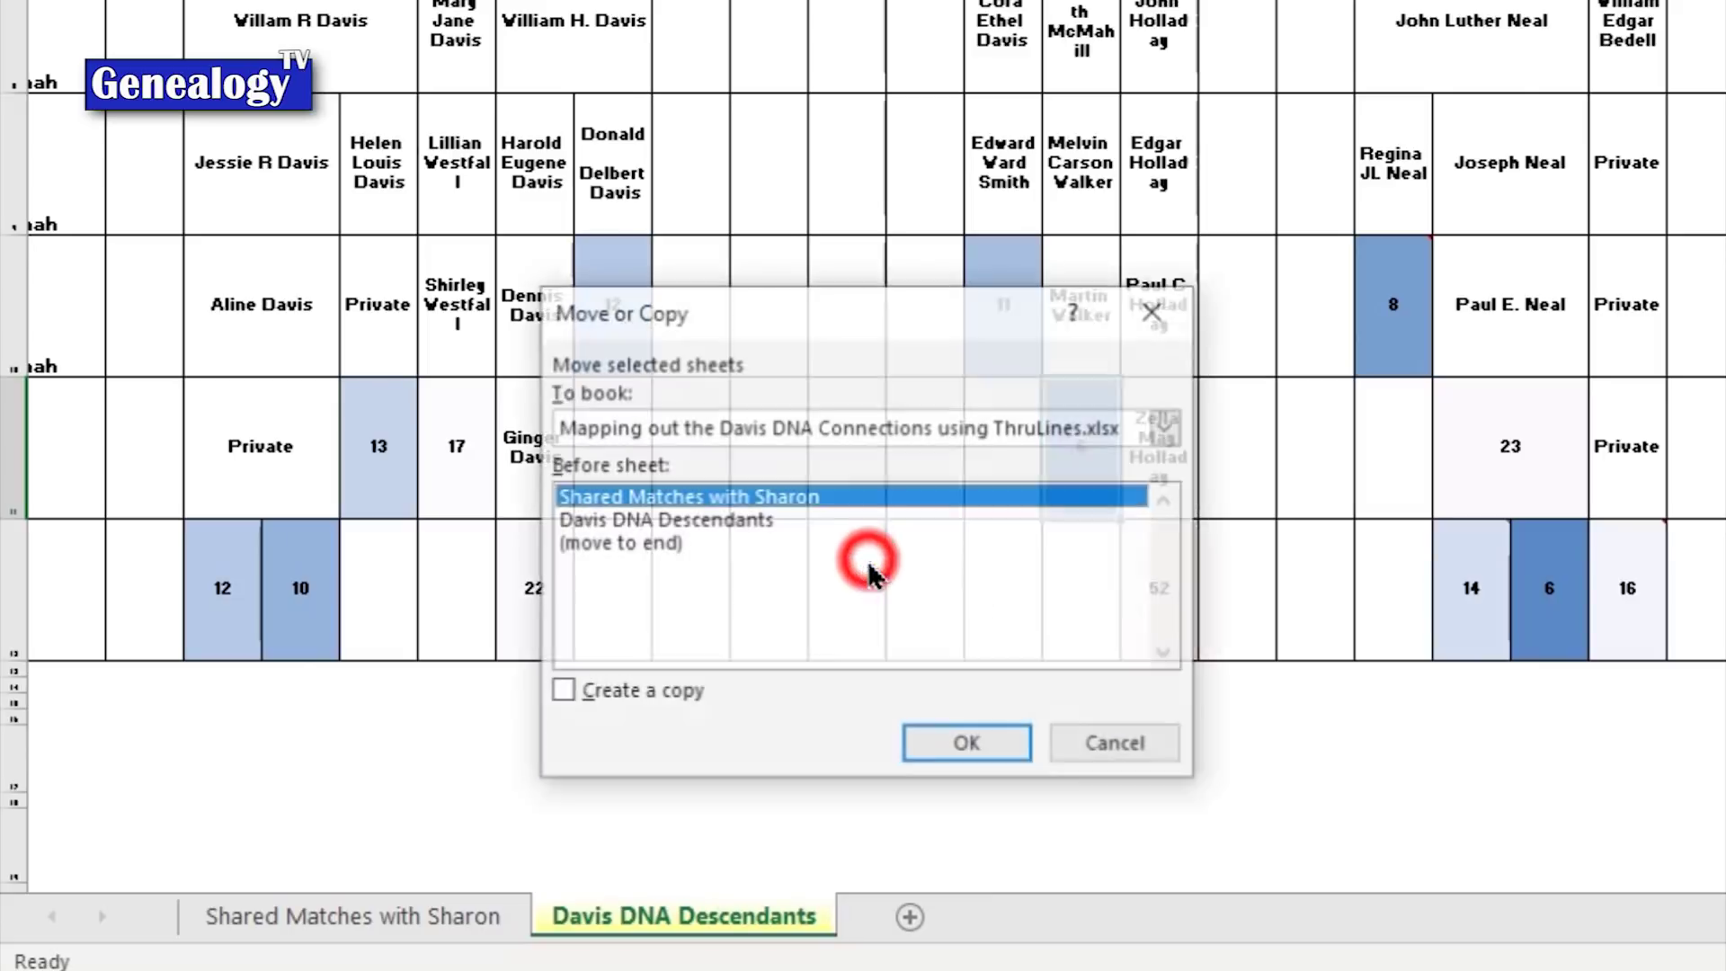
pyautogui.click(585, 543)
pyautogui.click(561, 691)
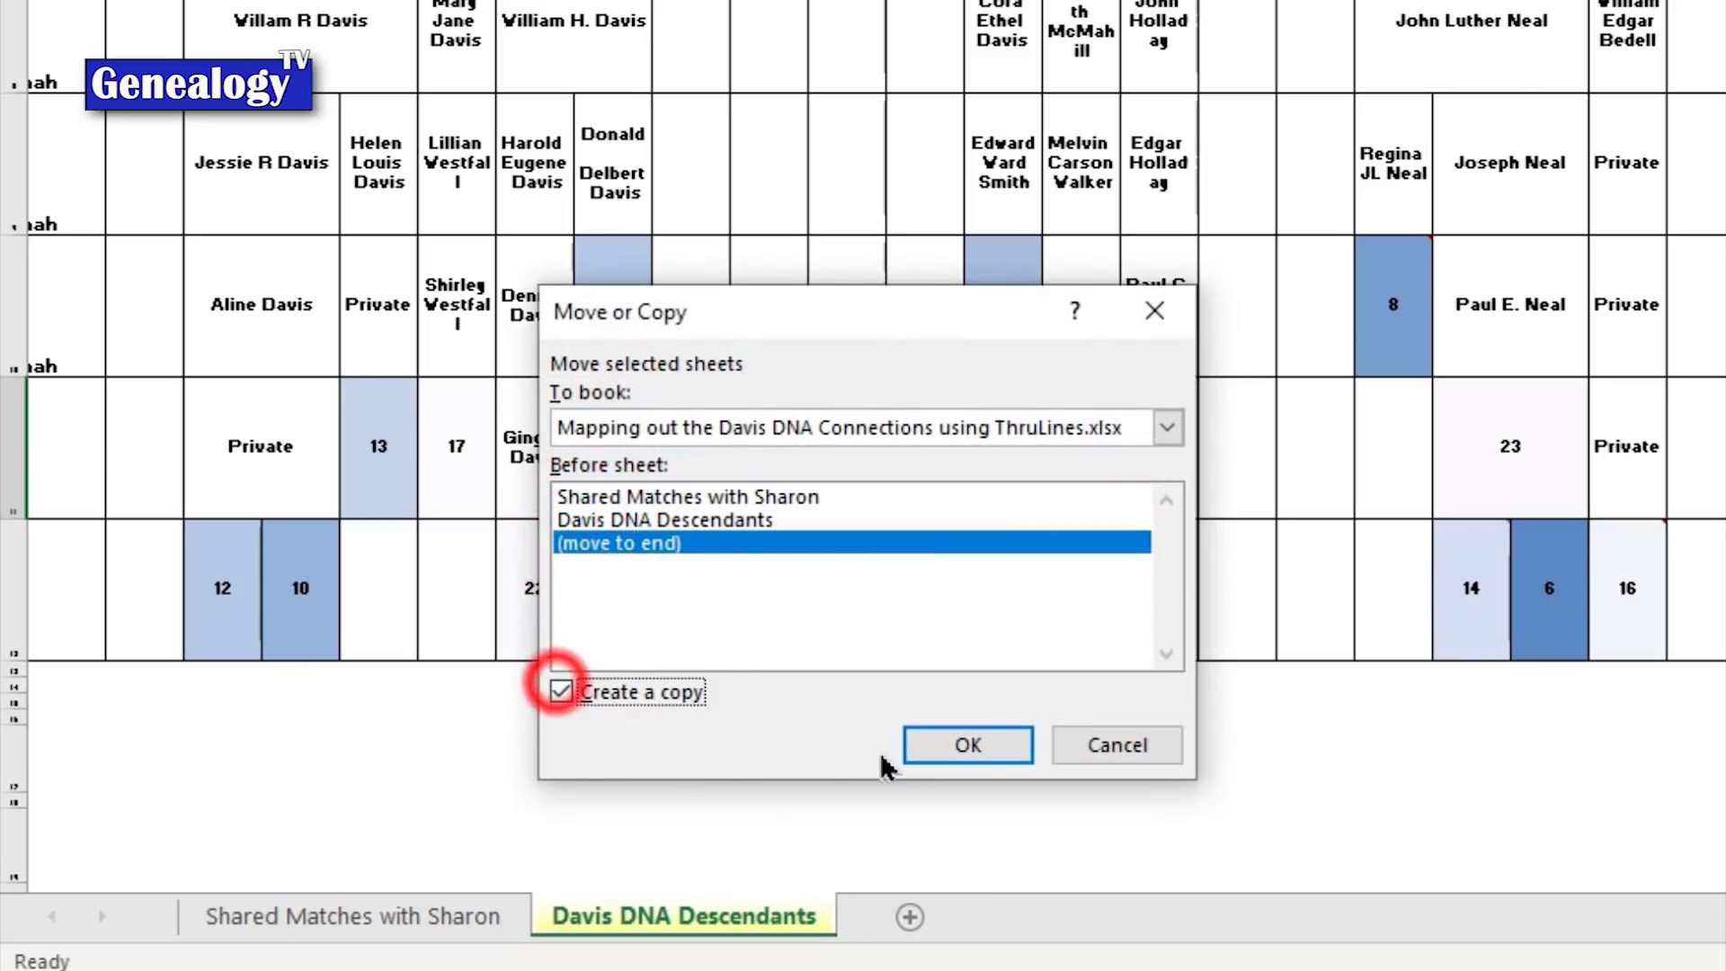
pyautogui.click(980, 751)
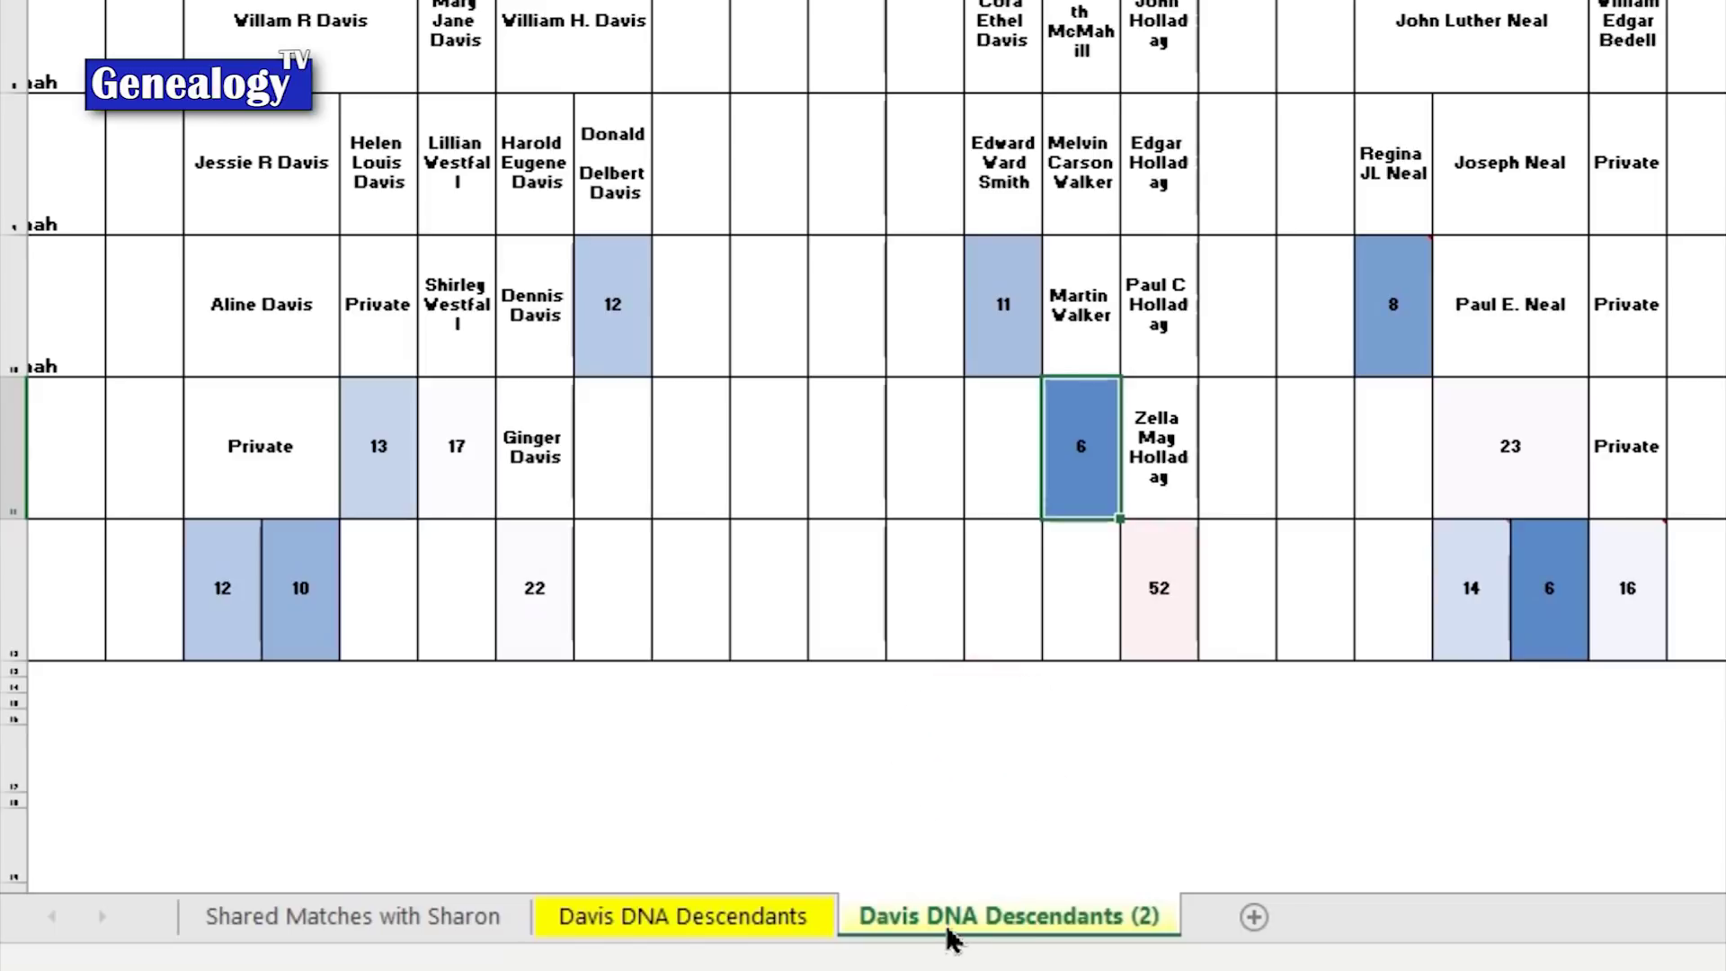
# Step: Check the 11 and 6 cells on Davis DNA Descendants (2), then colour its tab red
pyautogui.click(705, 917)
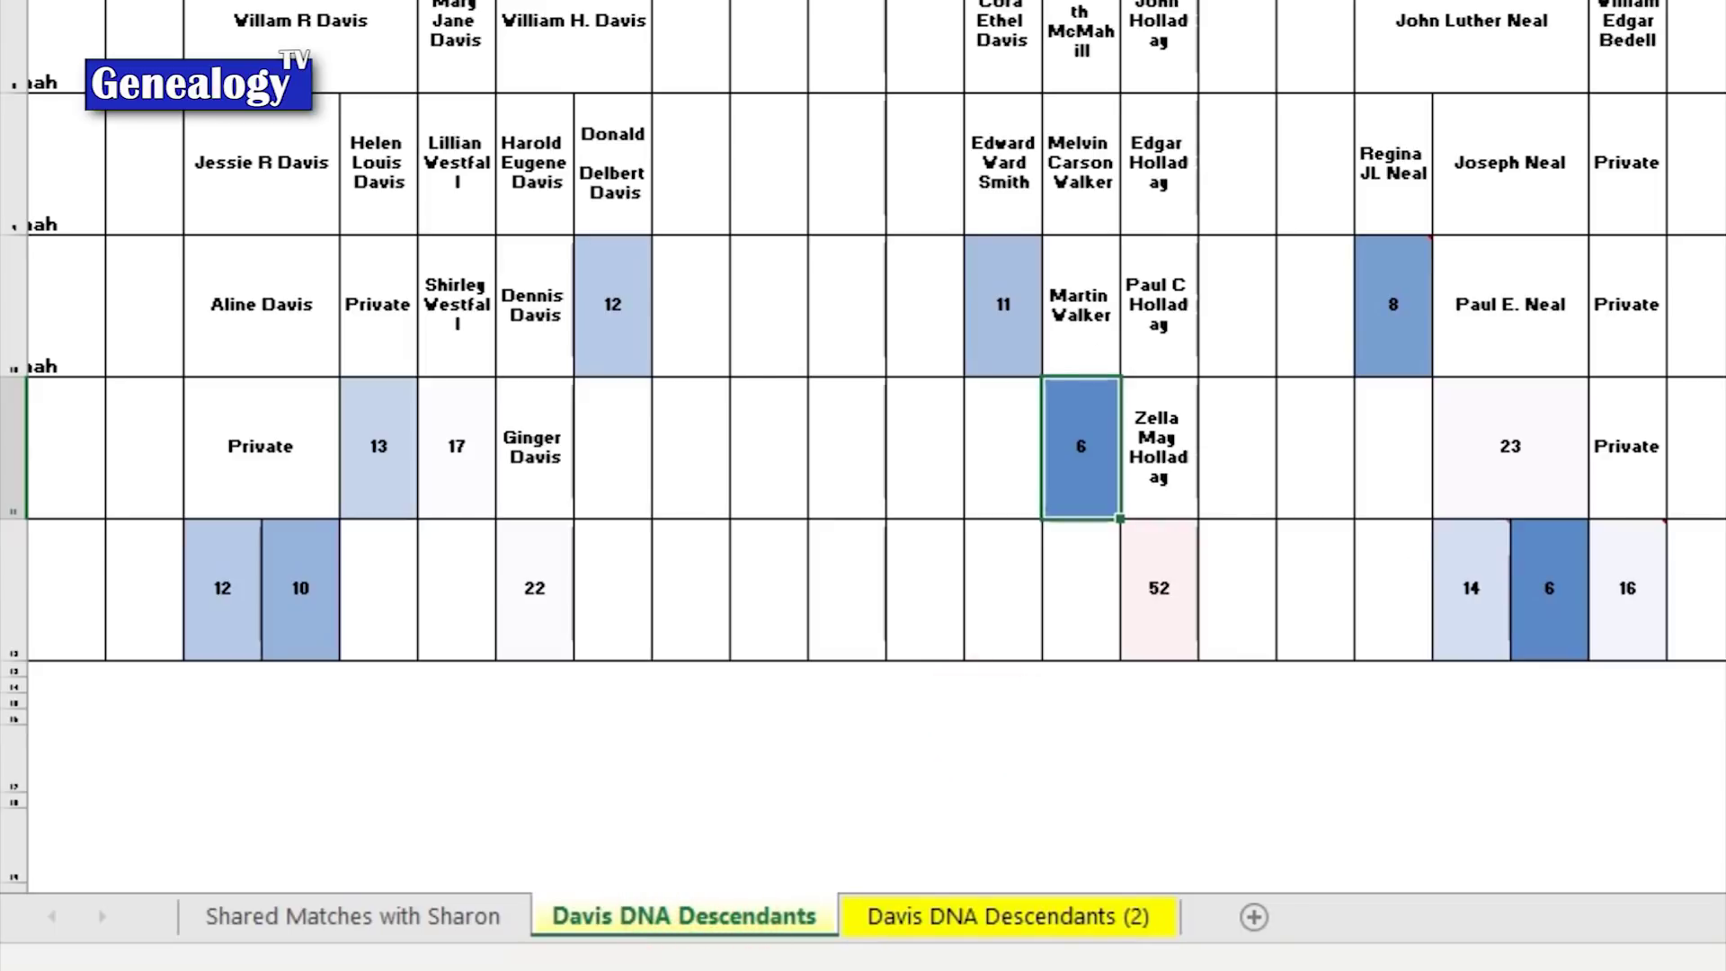
pyautogui.click(1032, 917)
pyautogui.click(993, 299)
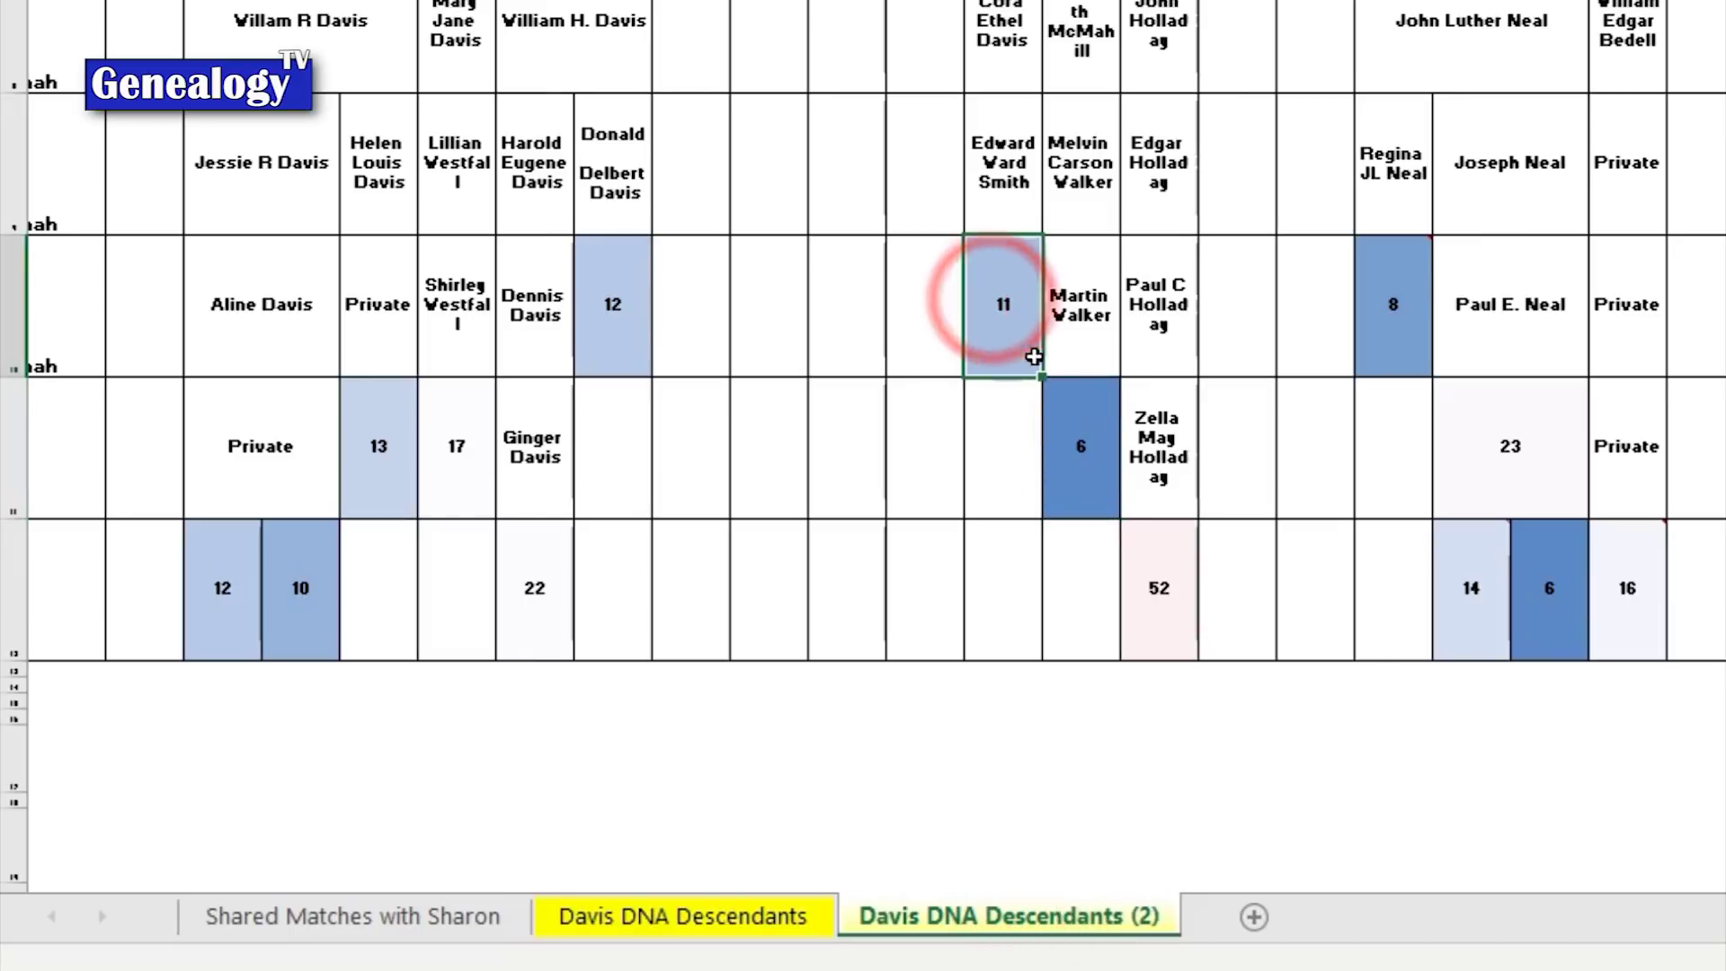
pyautogui.click(1068, 450)
pyautogui.rightClick(1070, 922)
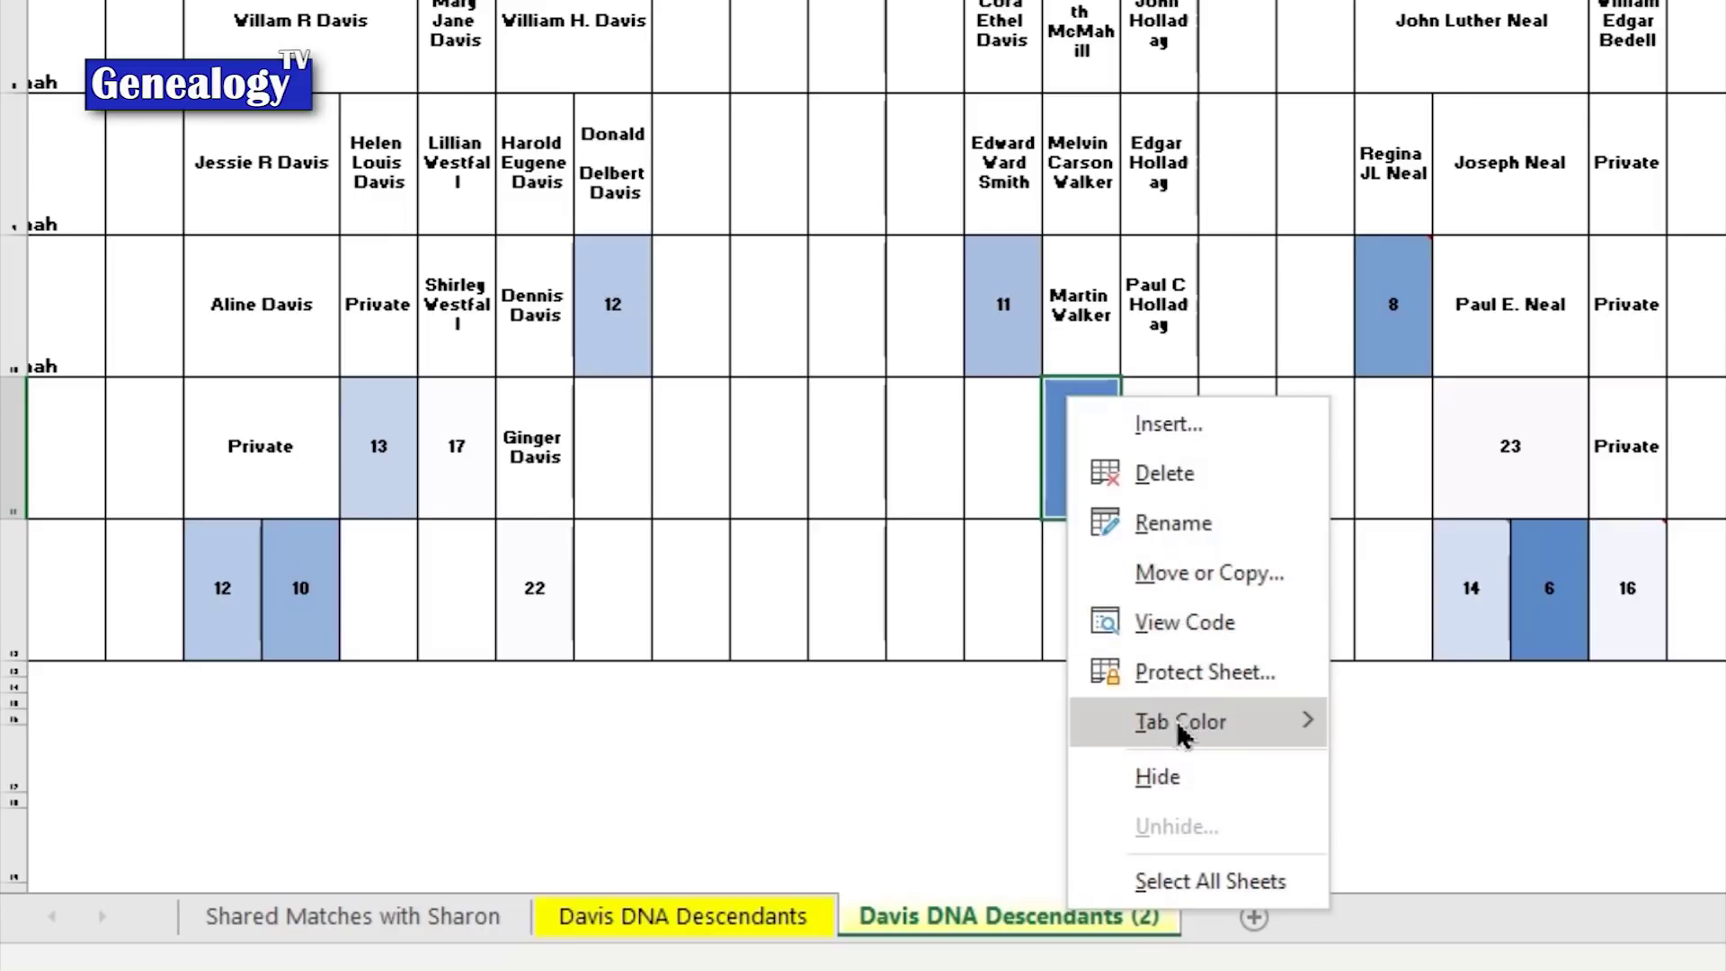
pyautogui.moveTo(1176, 720)
pyautogui.click(1366, 593)
pyautogui.click(688, 912)
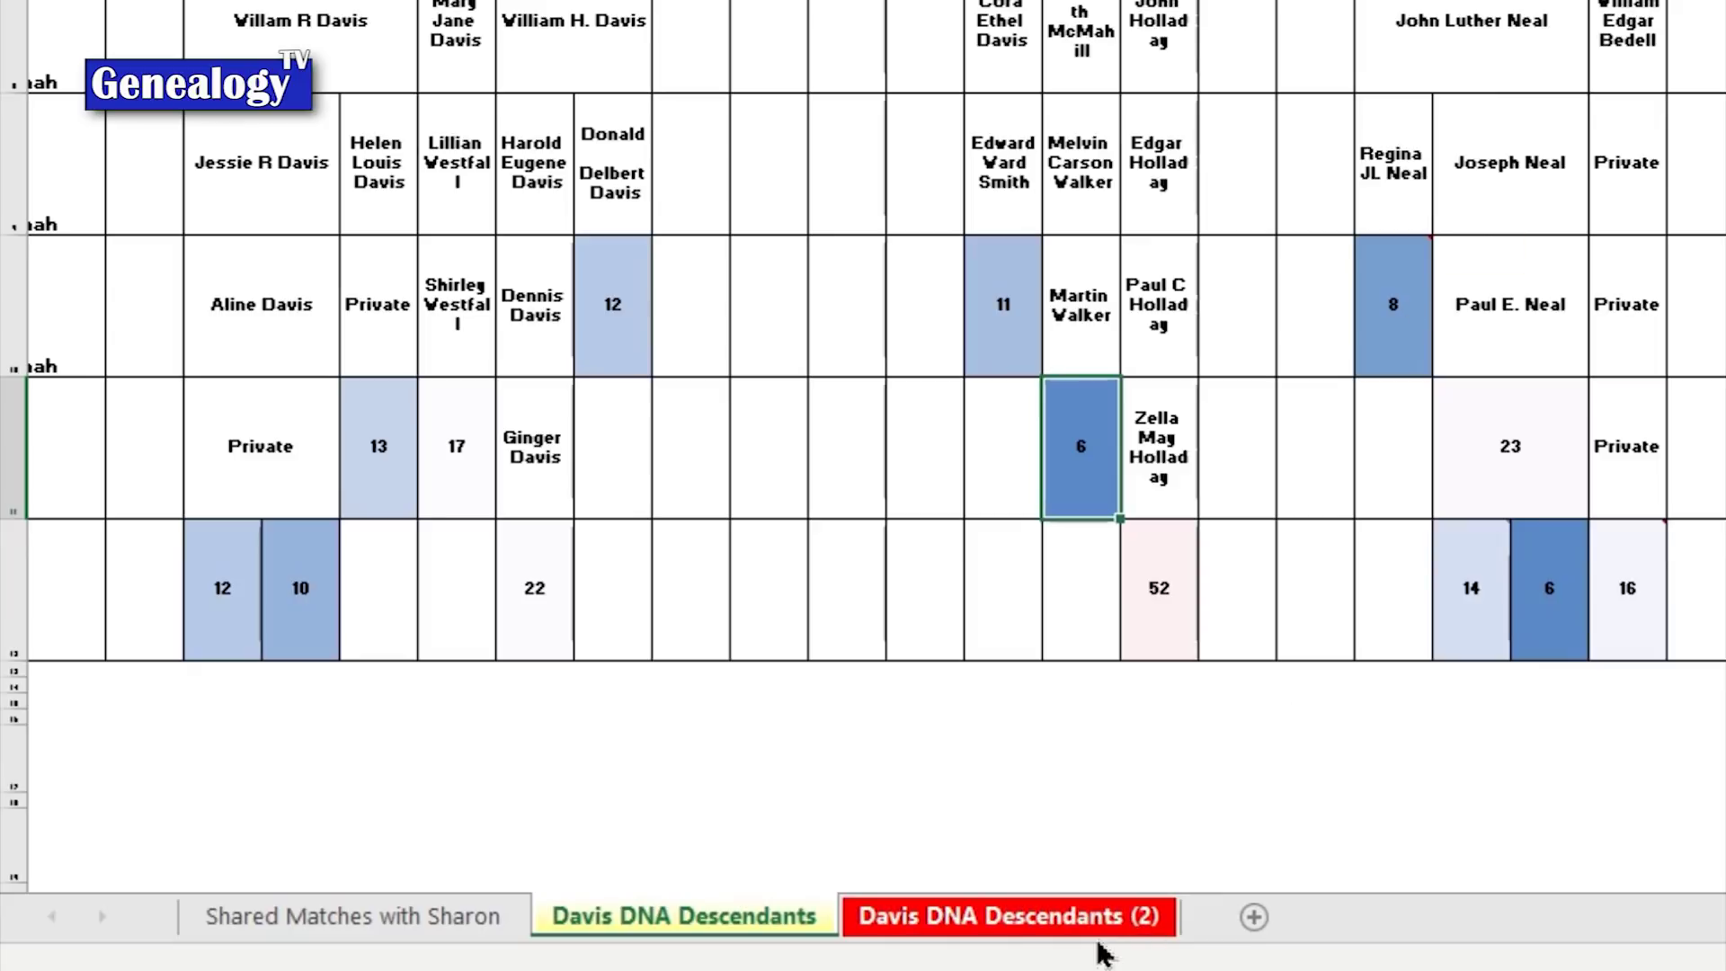
pyautogui.click(1075, 917)
pyautogui.moveTo(1393, 347)
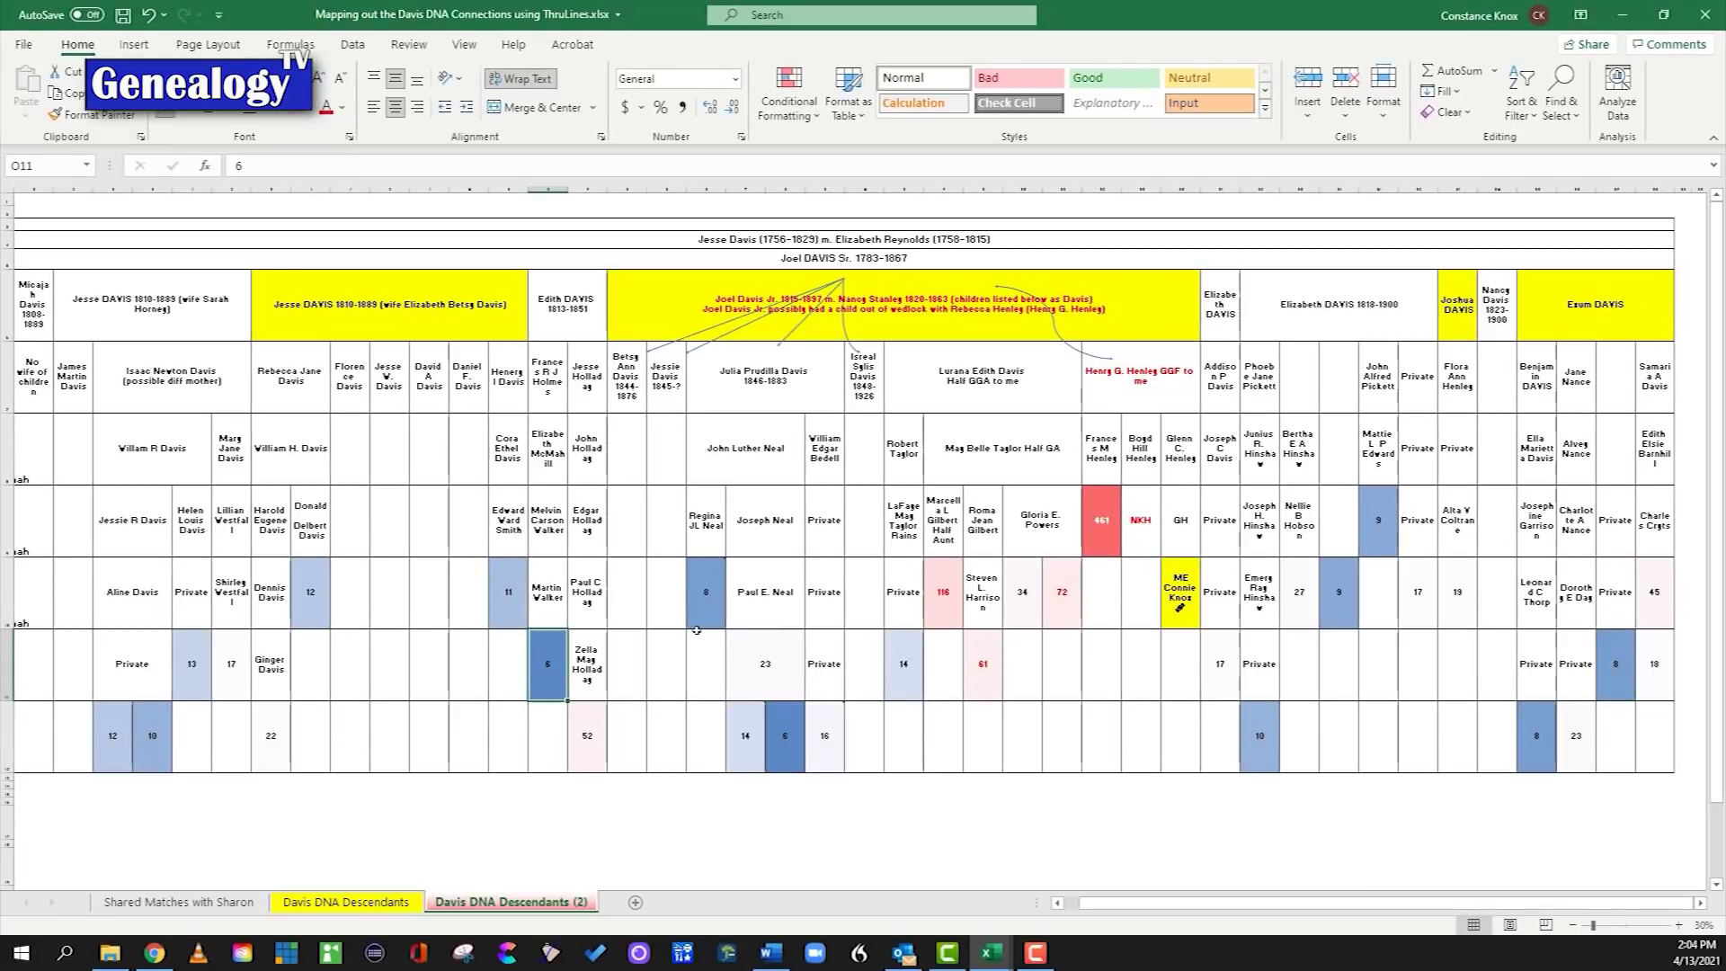
pyautogui.click(906, 704)
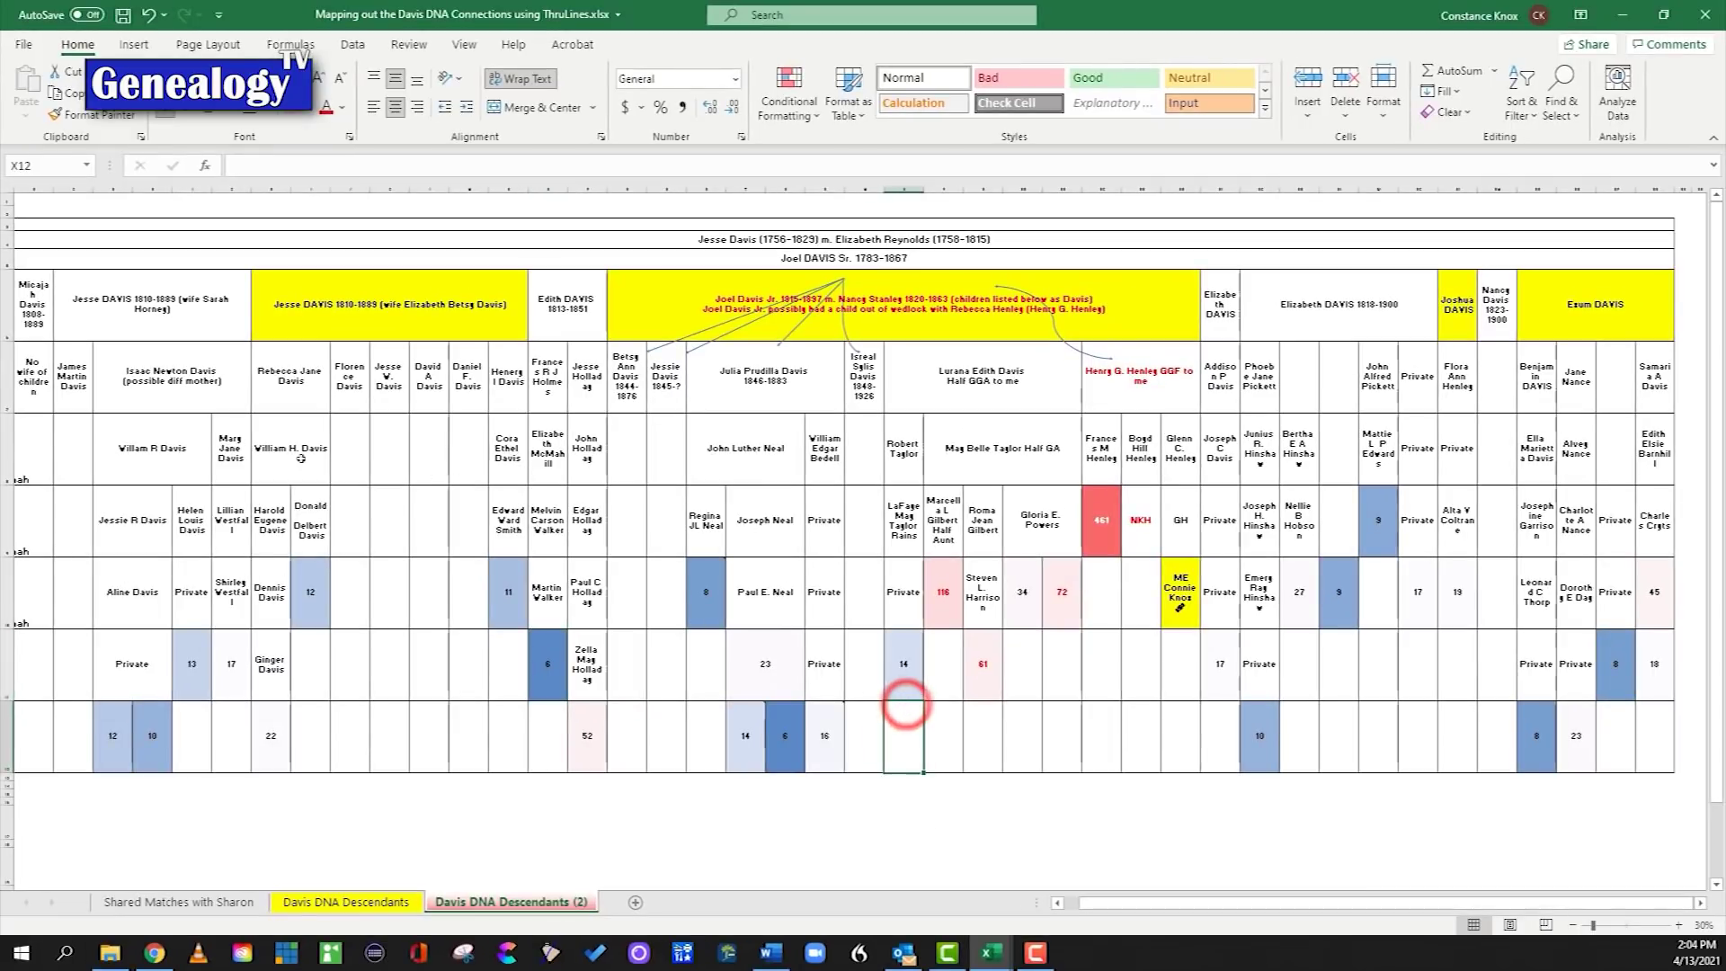
# Step: Clear the existing blue and red conditional formatting rules from the names and cM grid
pyautogui.moveTo(121, 441); pyautogui.dragTo(1654, 742)
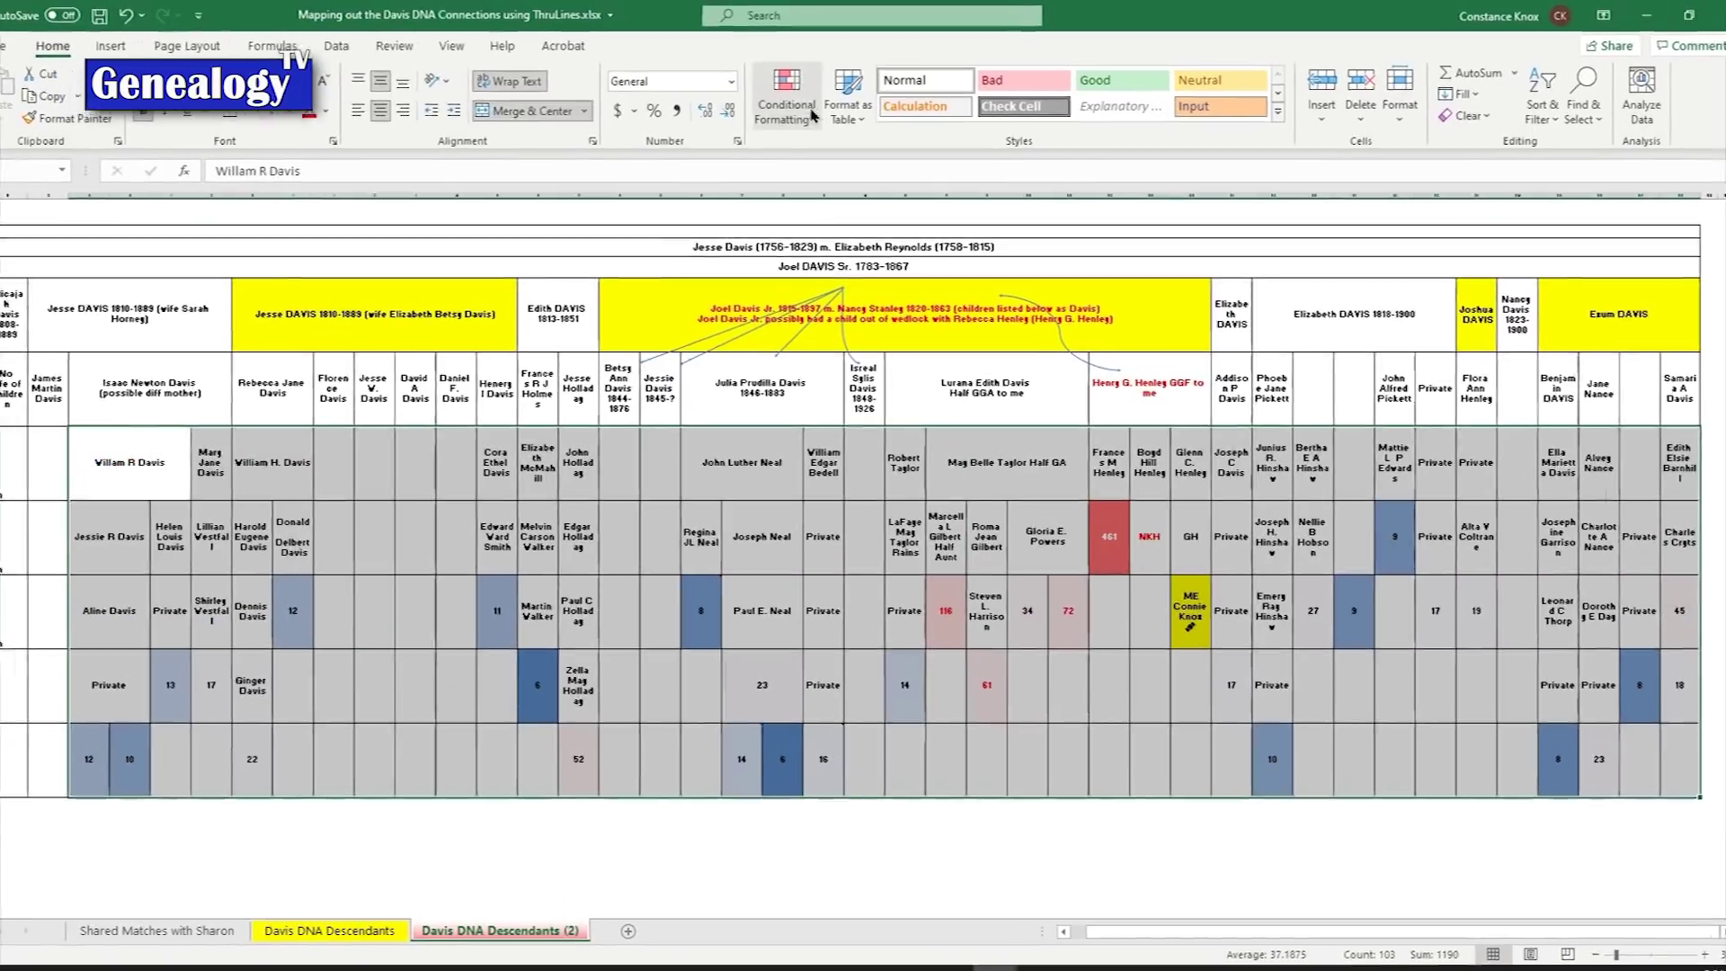
pyautogui.click(788, 95)
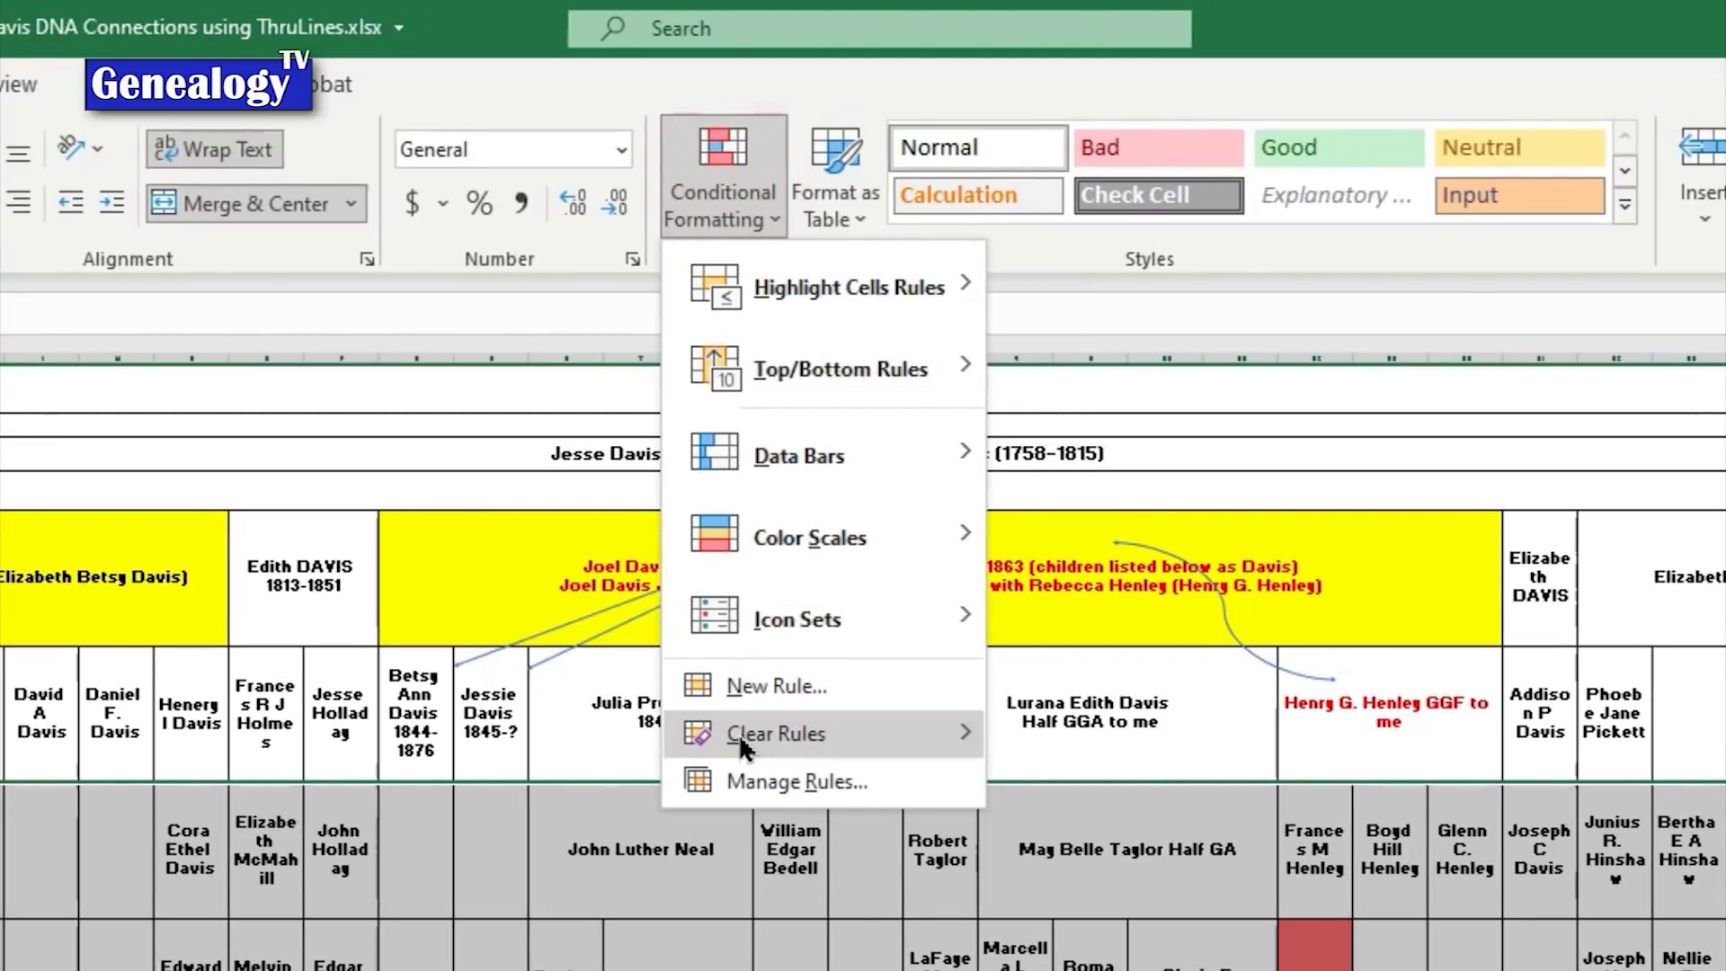
pyautogui.moveTo(854, 723)
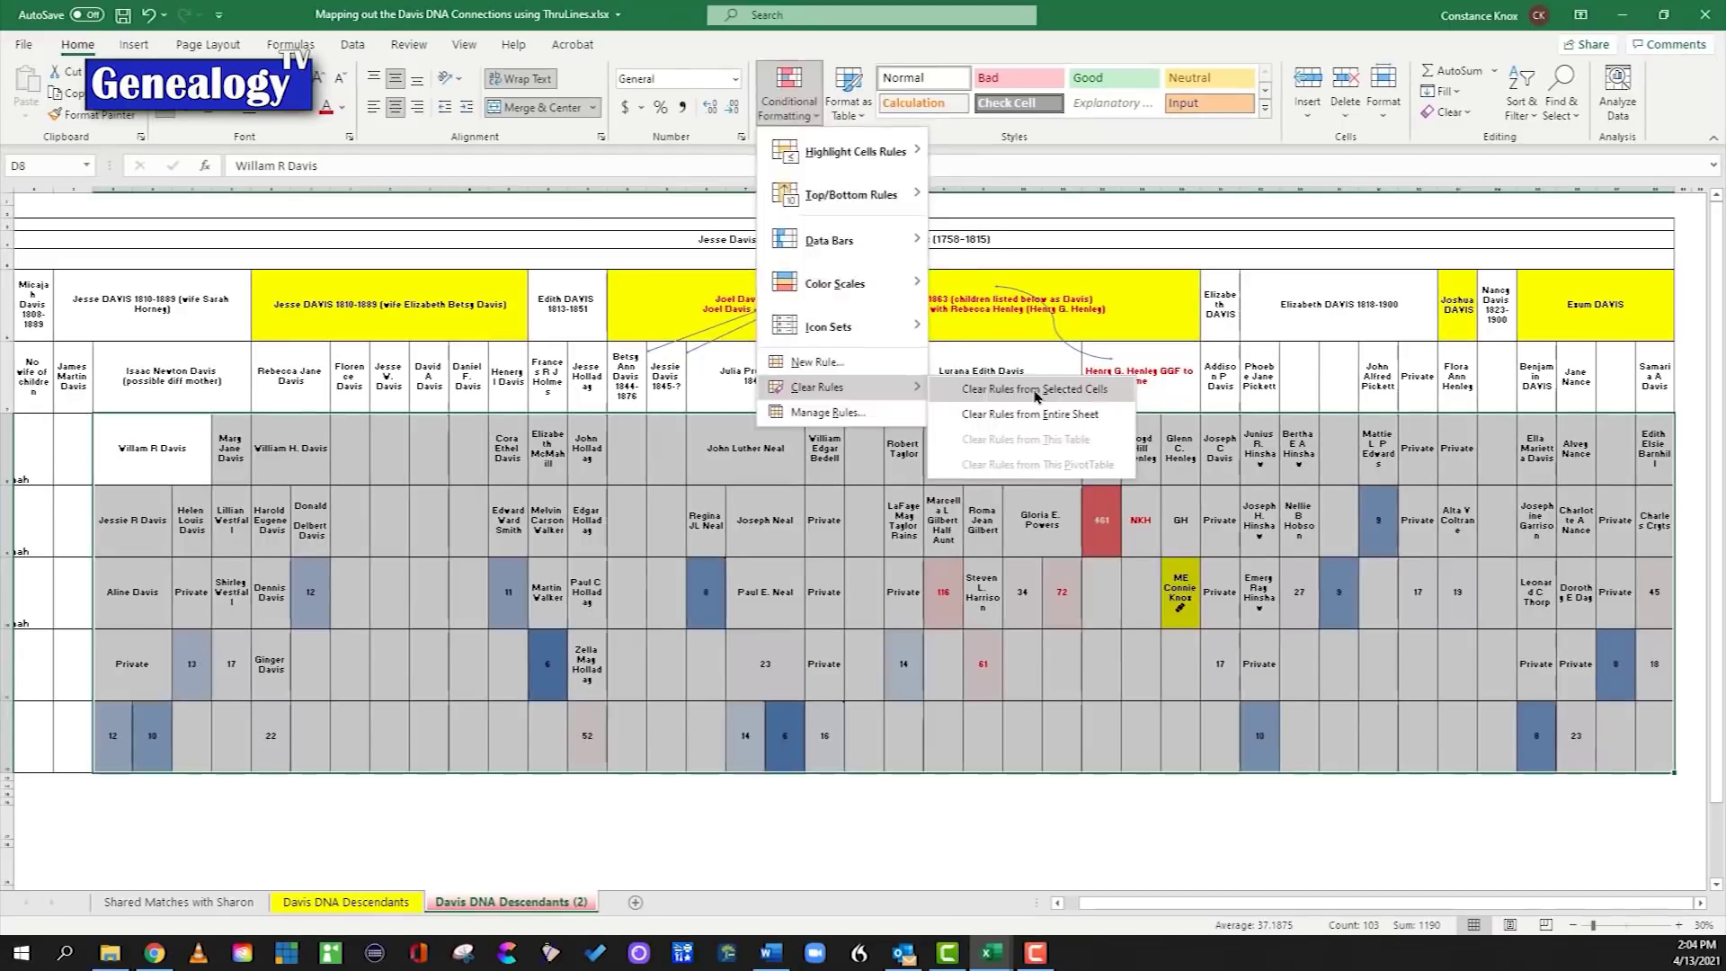
pyautogui.click(1185, 736)
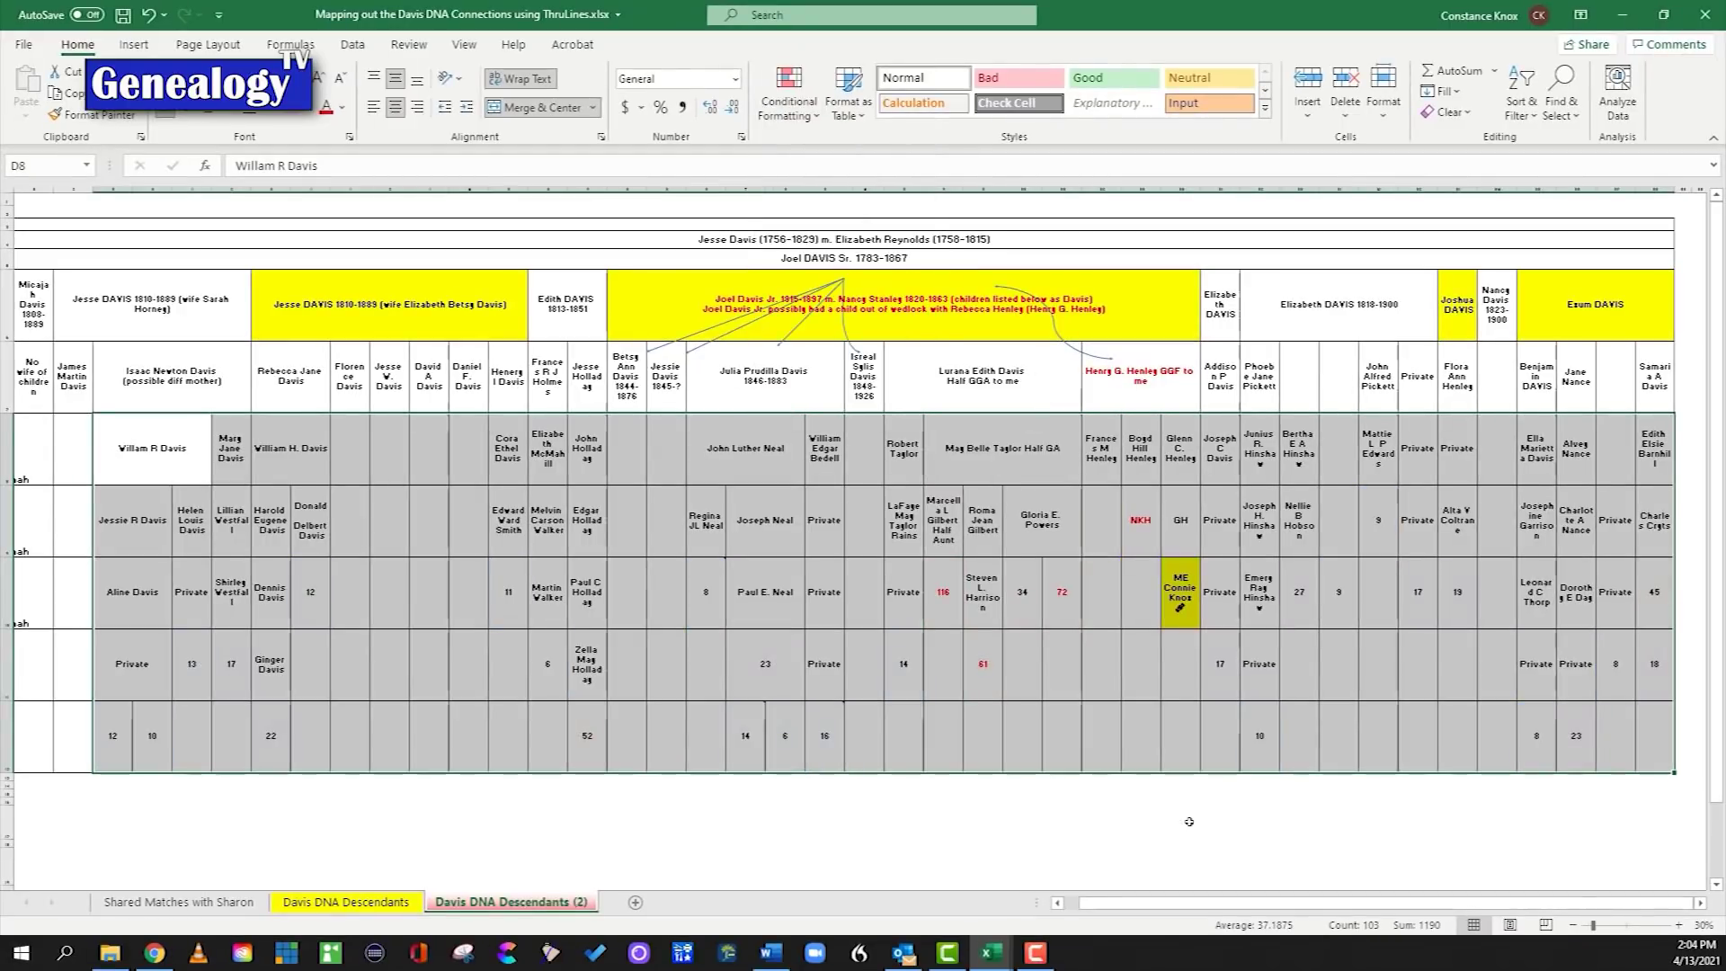
pyautogui.click(1189, 821)
pyautogui.click(69, 369)
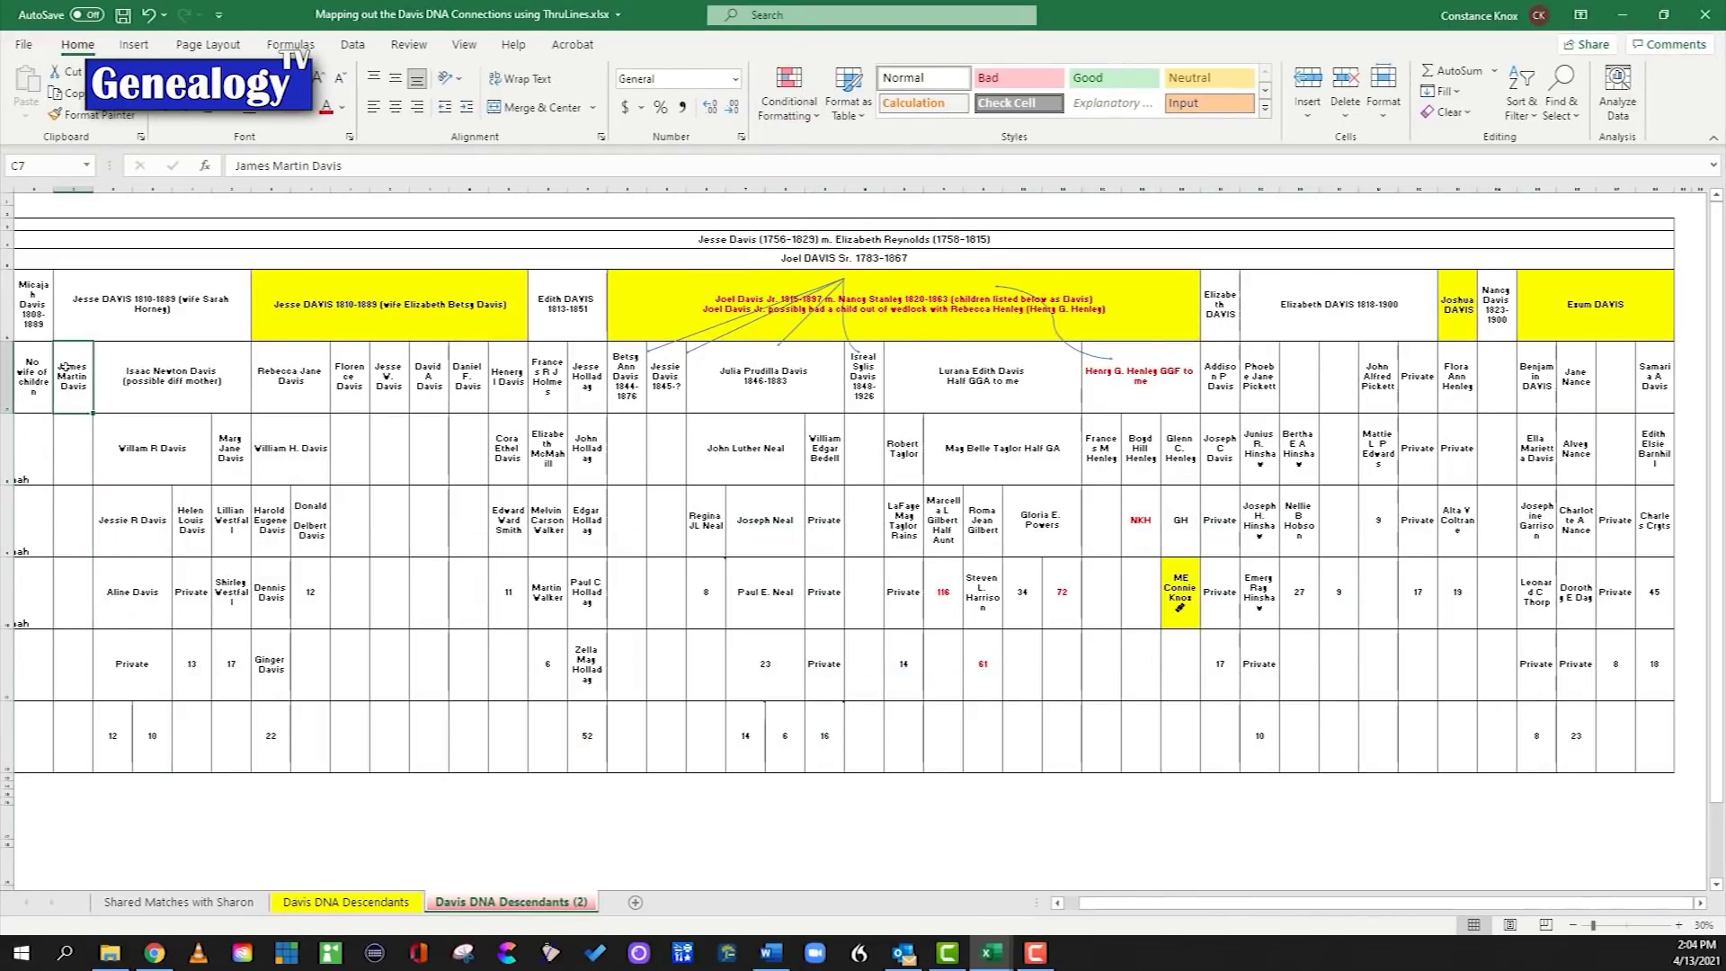
pyautogui.click(1183, 592)
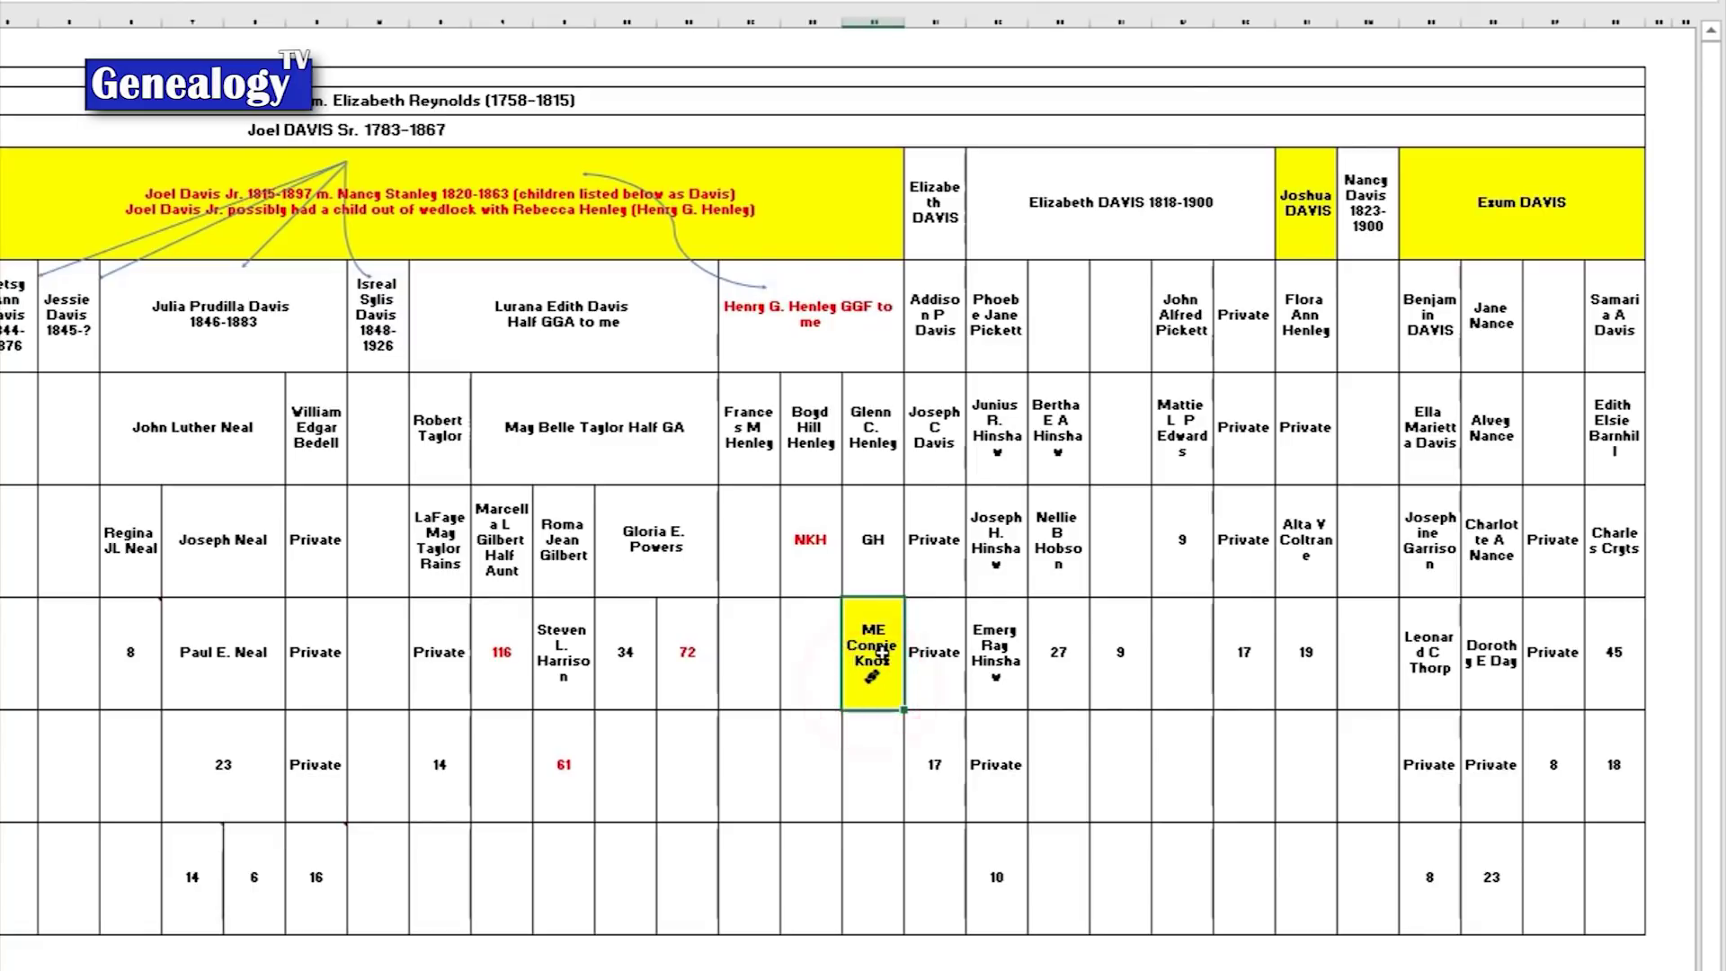
pyautogui.rightClick(870, 675)
pyautogui.press('Escape')
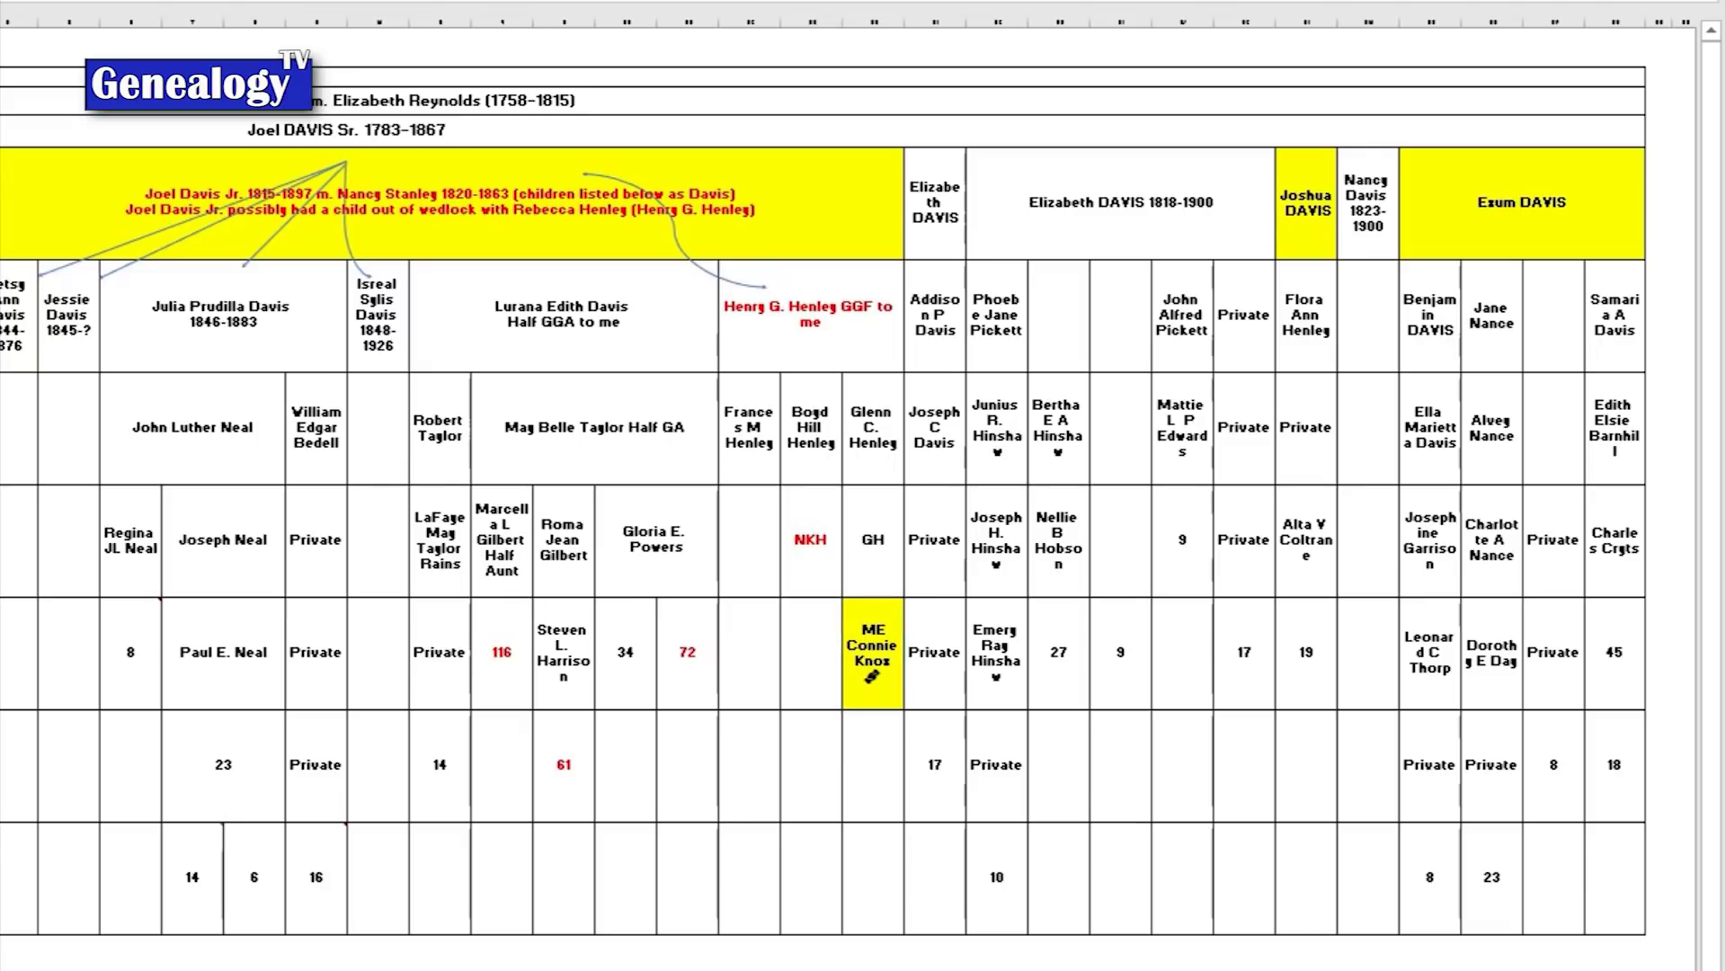
pyautogui.moveTo(870, 676); pyautogui.dragTo(1610, 881)
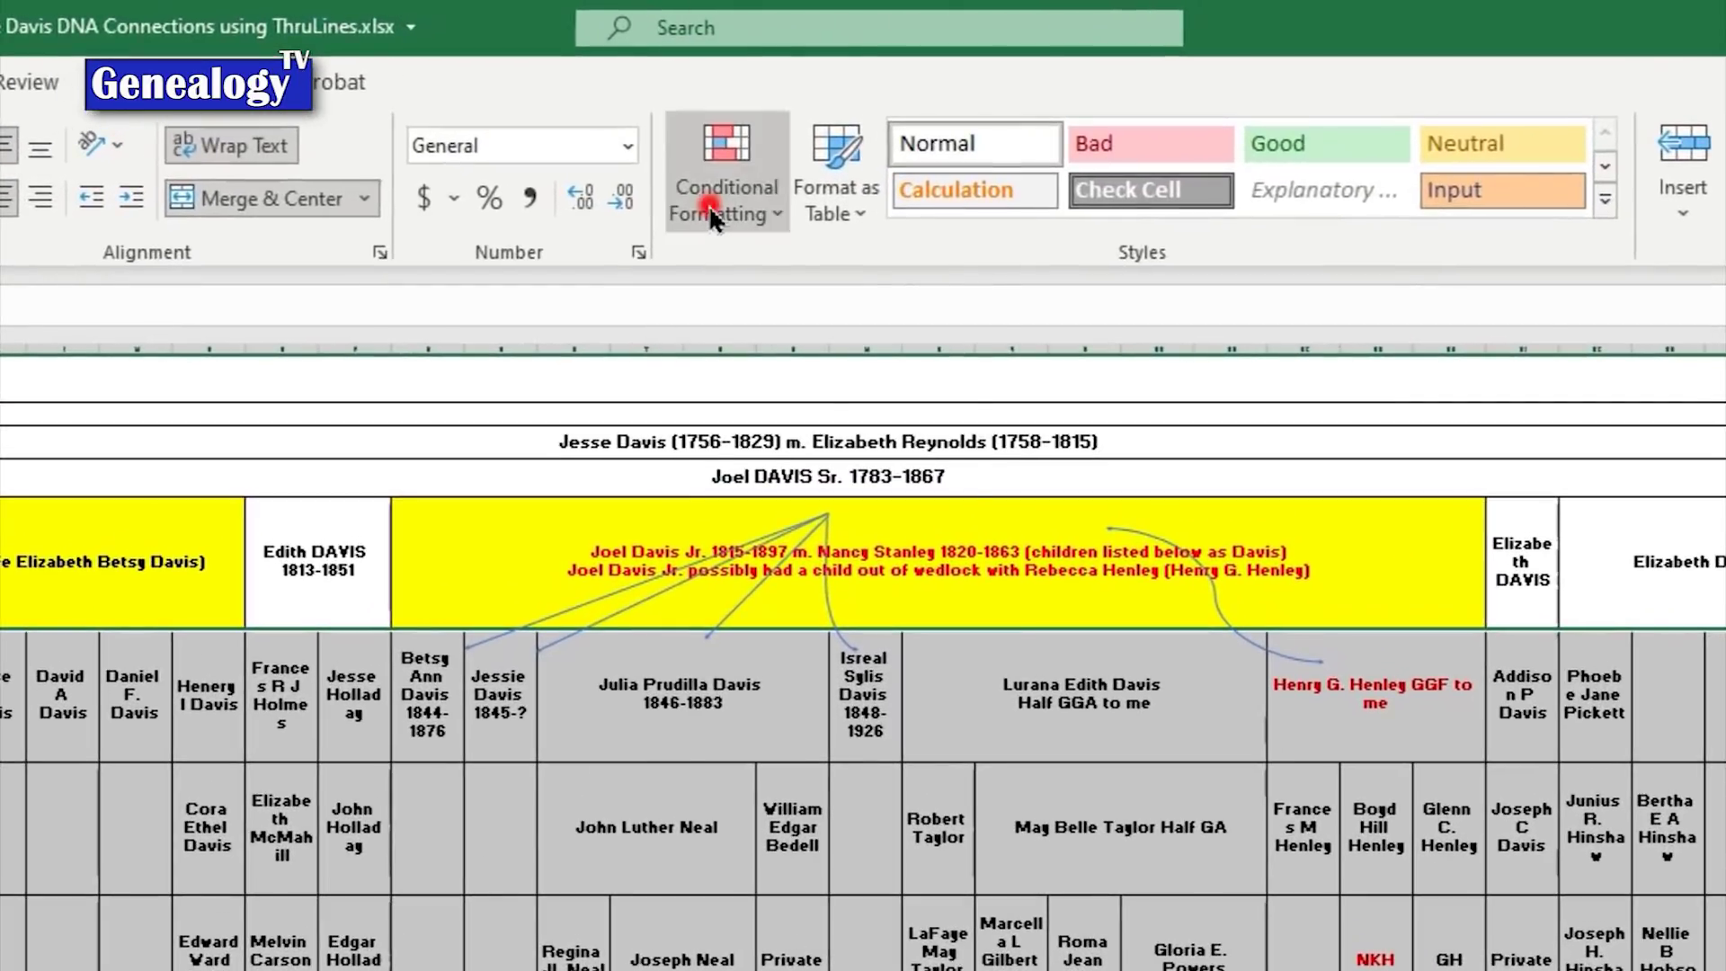
# Step: Apply the Red - White - Blue Color Scale to the cM values, then reselect the grid
pyautogui.click(780, 115)
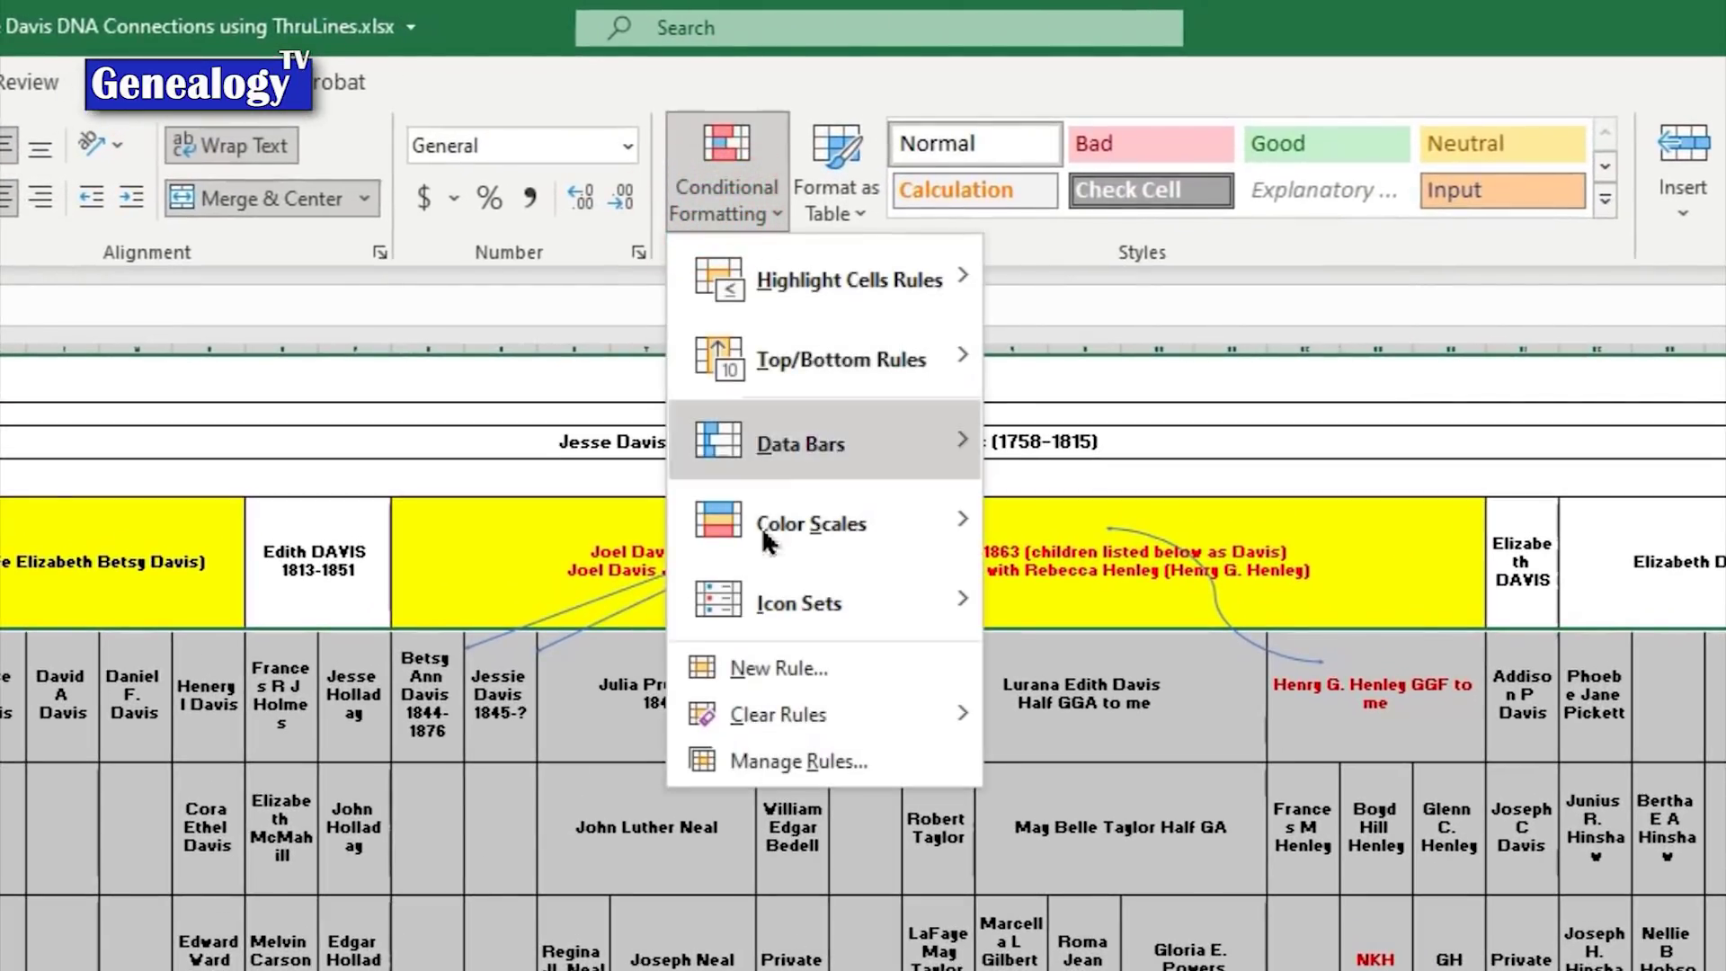
pyautogui.moveTo(762, 531)
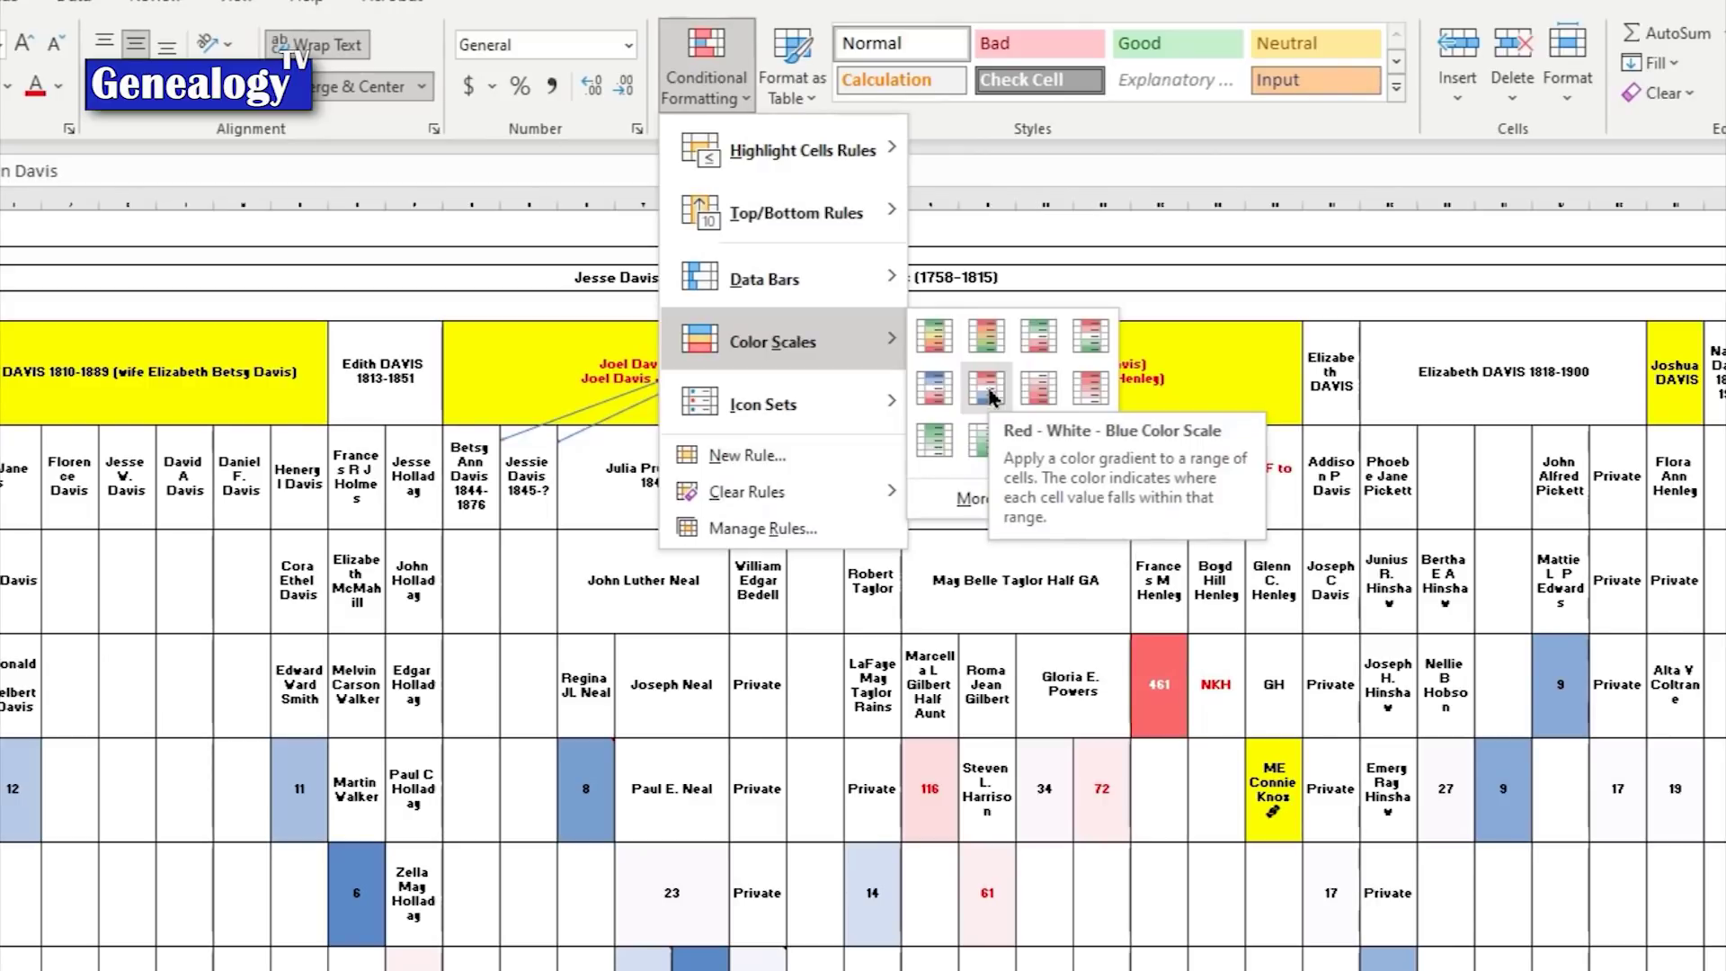
pyautogui.click(988, 390)
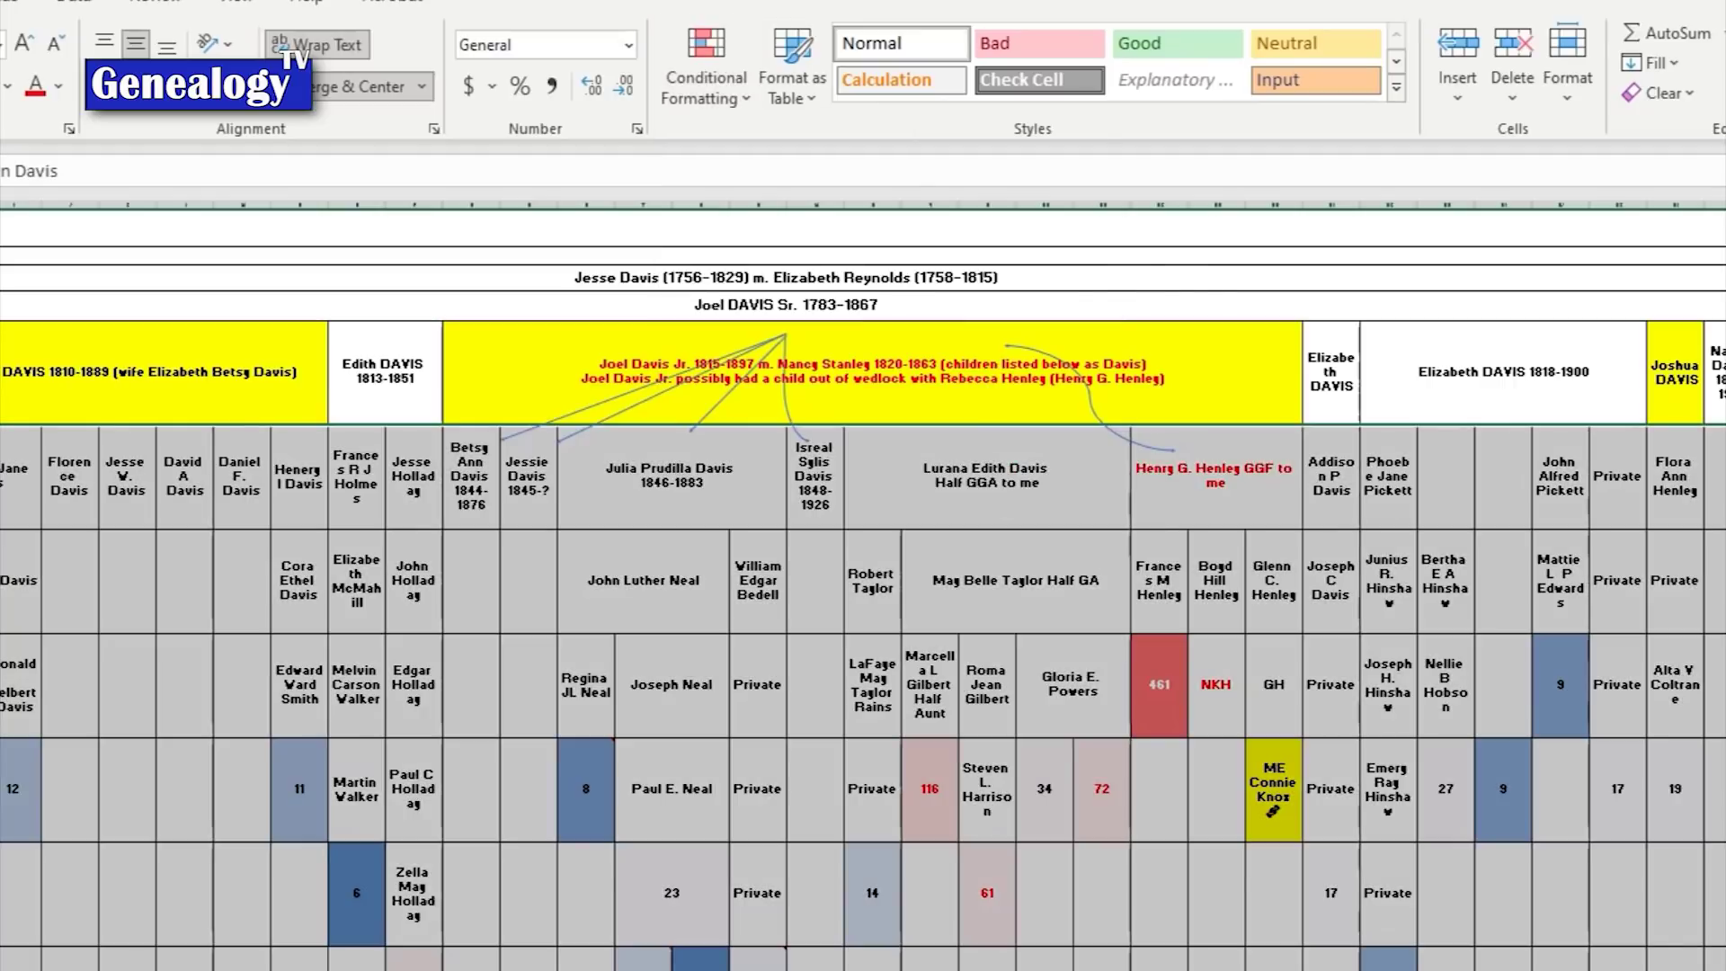
pyautogui.click(987, 230)
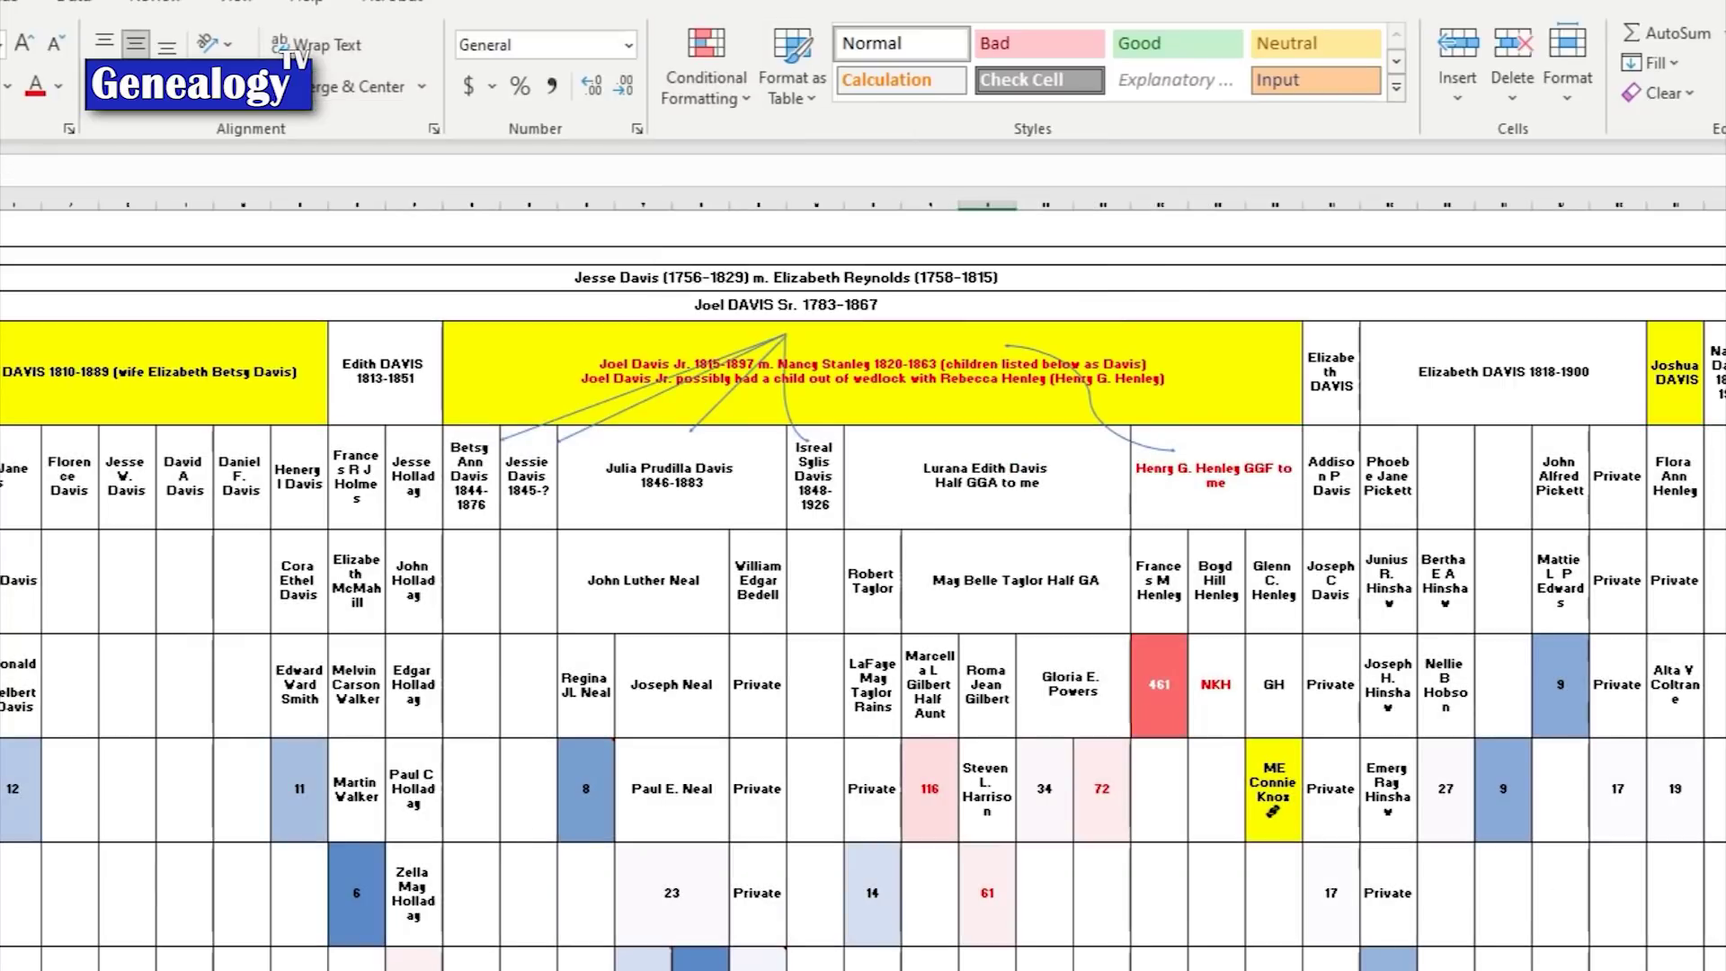
pyautogui.moveTo(5, 431); pyautogui.dragTo(1722, 967)
# Step: Start a custom 3-Color Scale rule with the minimum based on the lowest value
pyautogui.click(746, 103)
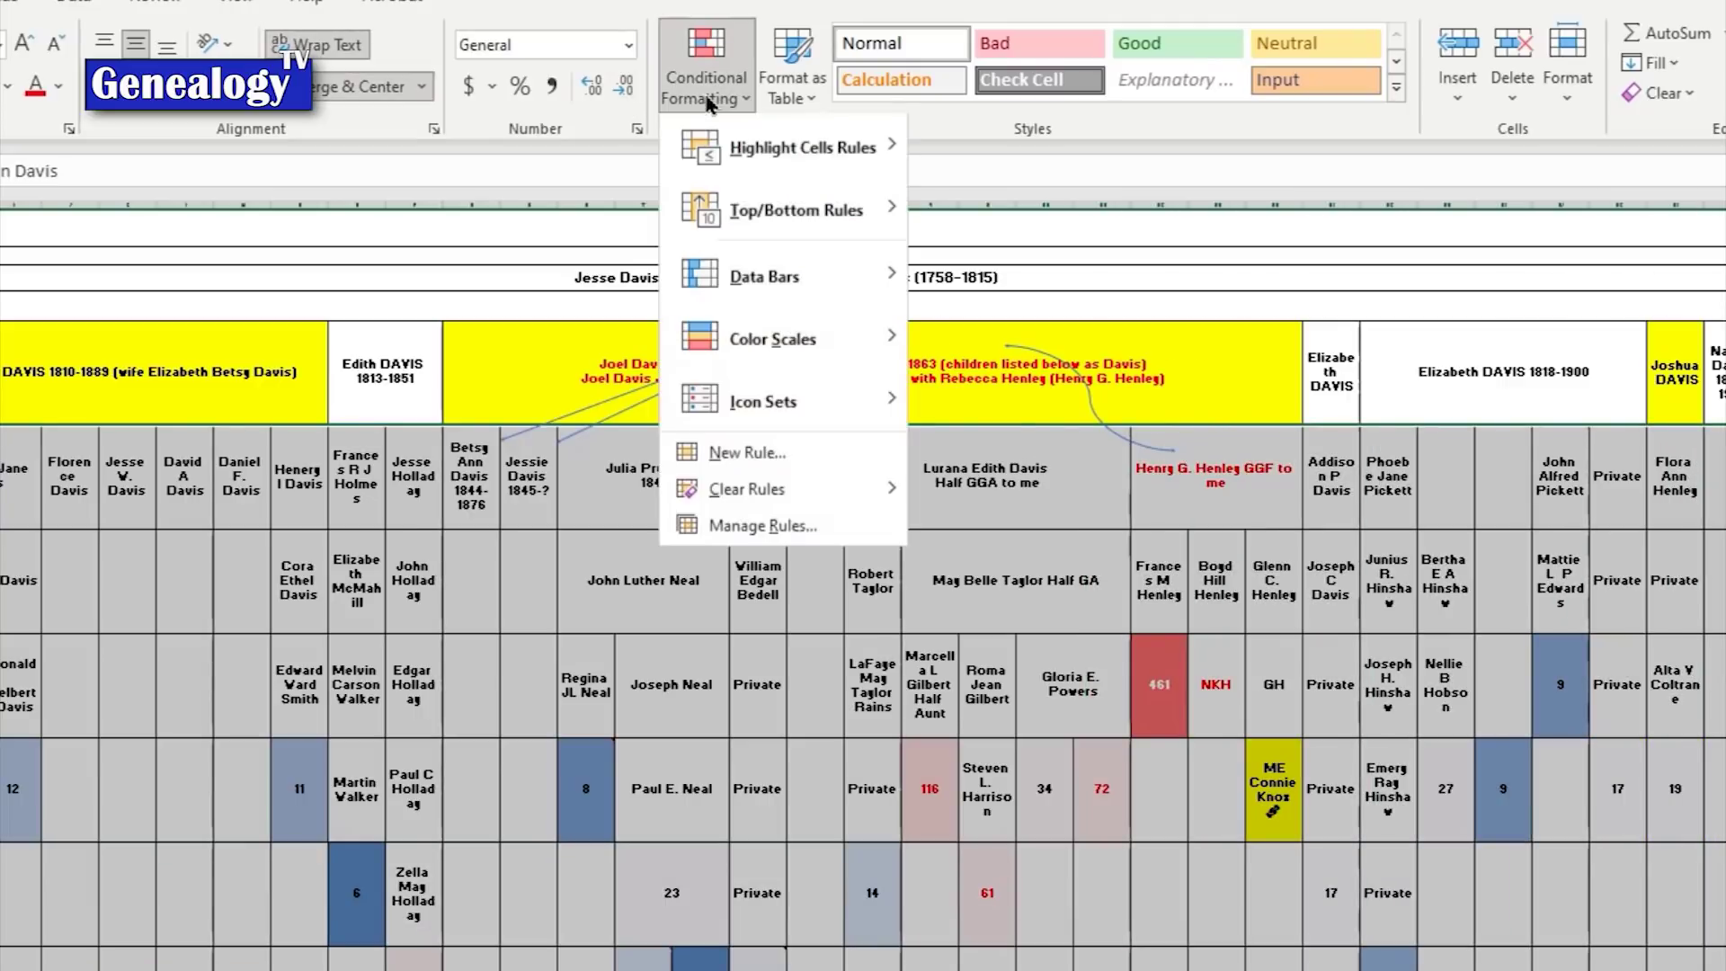
pyautogui.moveTo(730, 352)
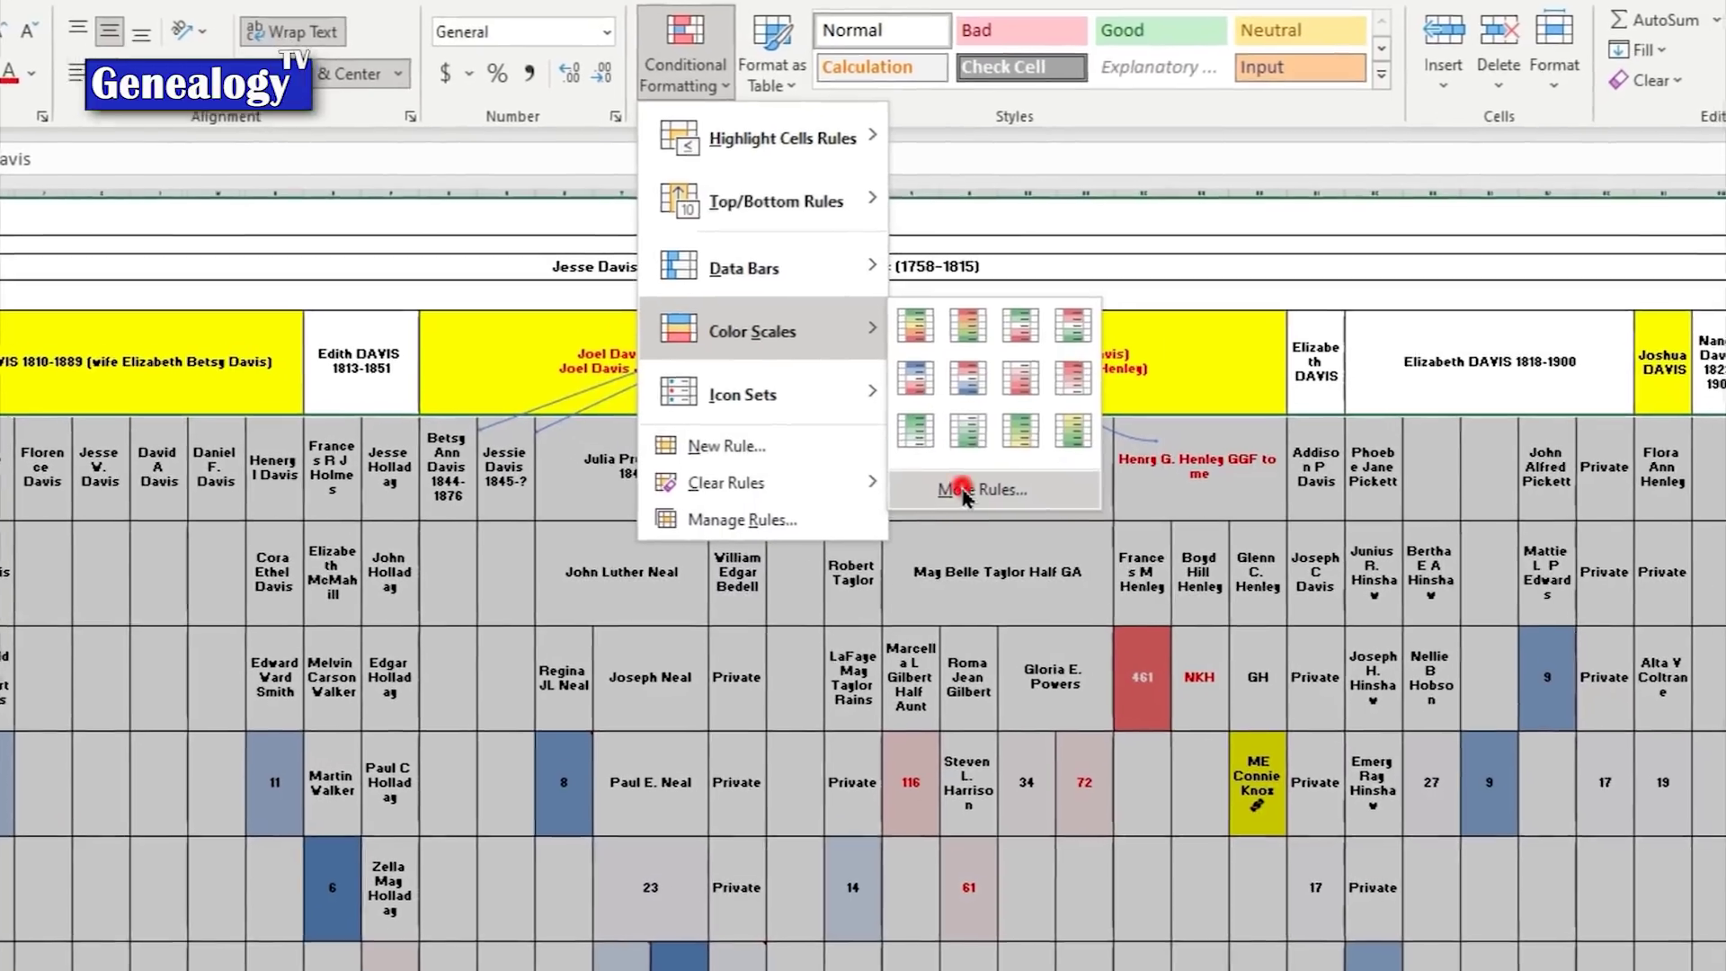
pyautogui.click(984, 497)
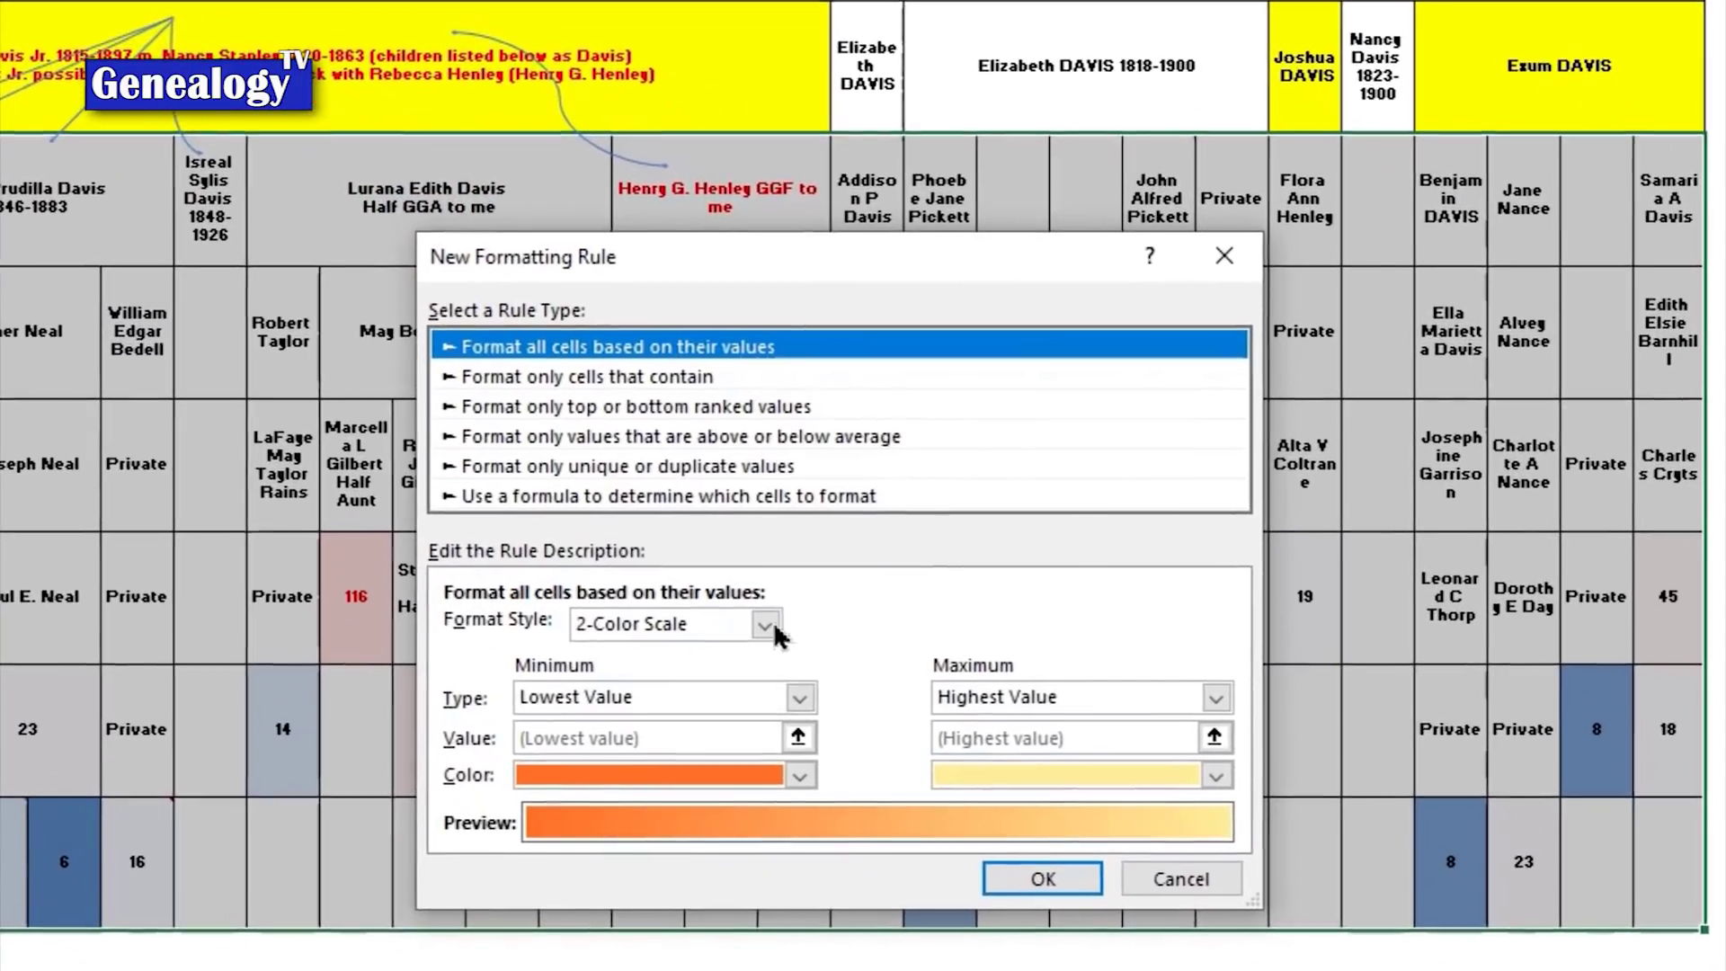
pyautogui.click(1137, 767)
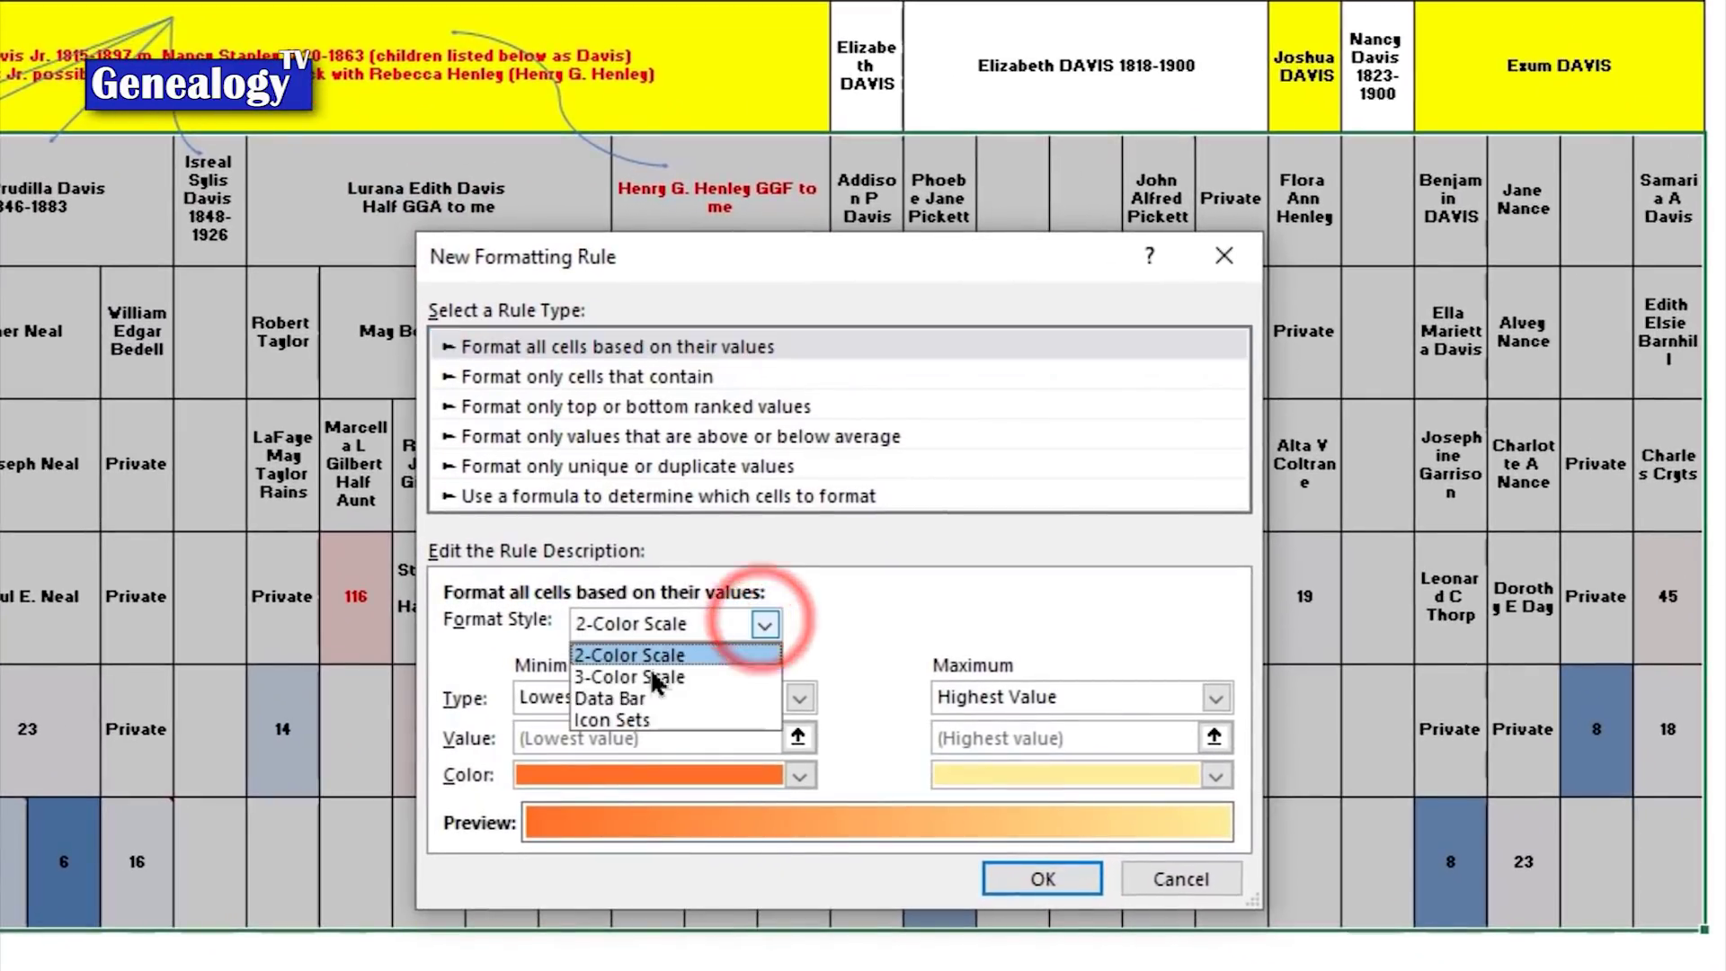
pyautogui.click(702, 686)
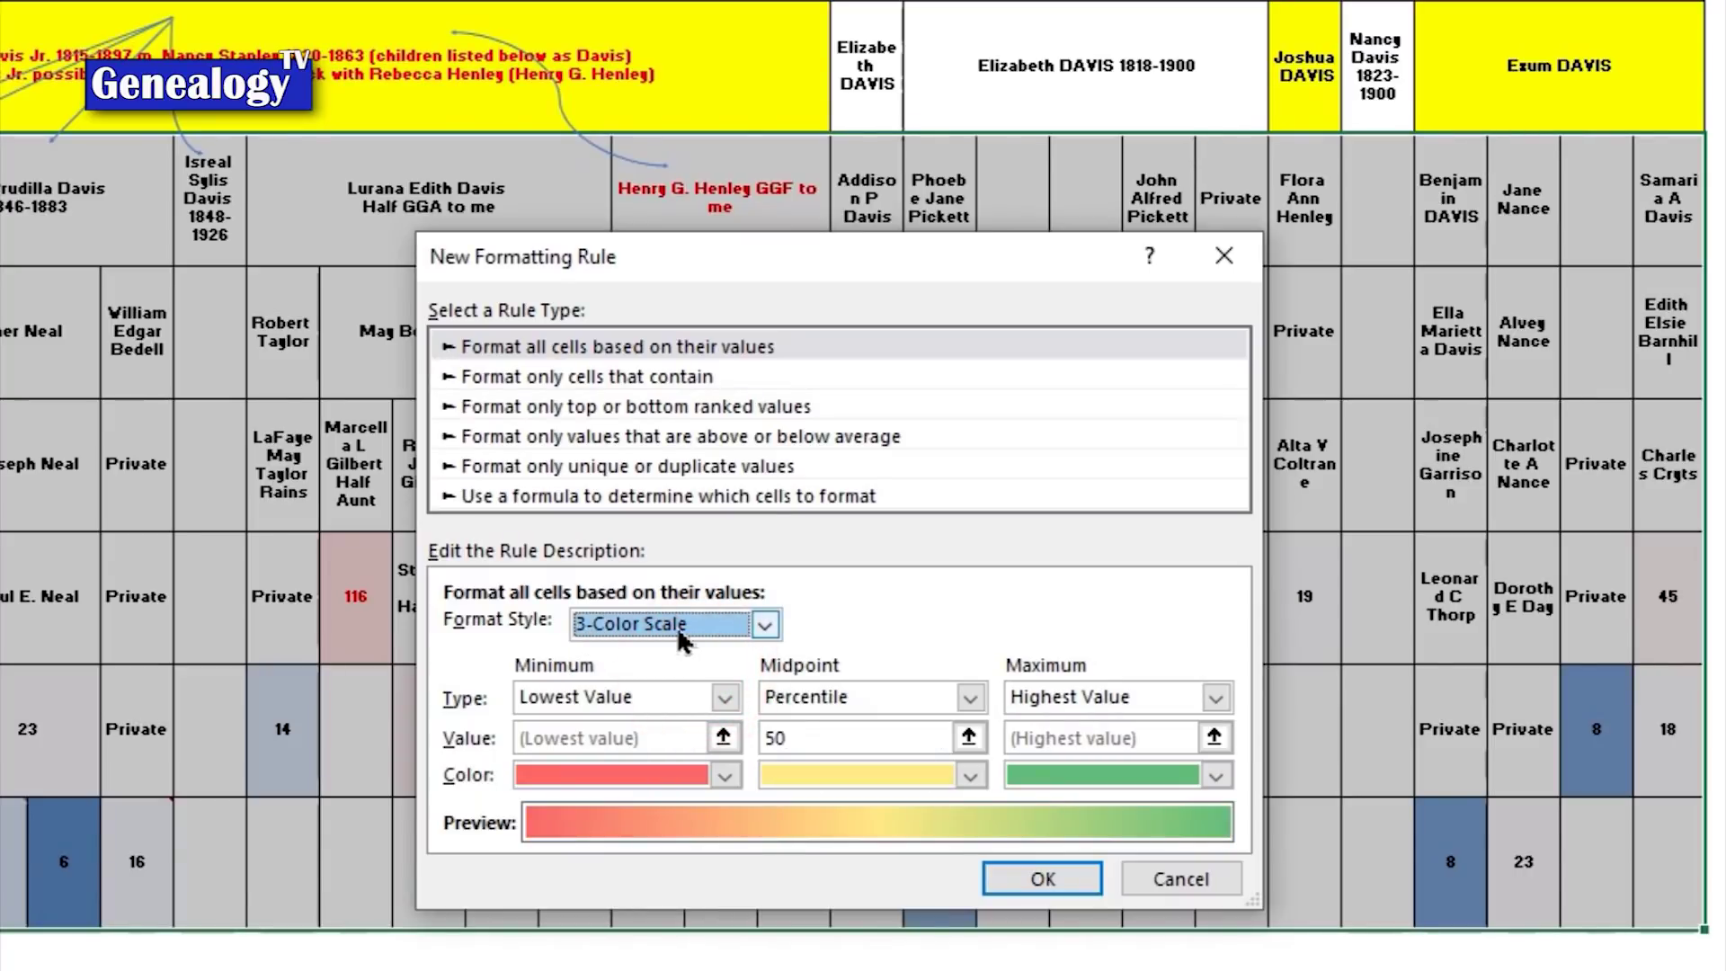
pyautogui.click(727, 698)
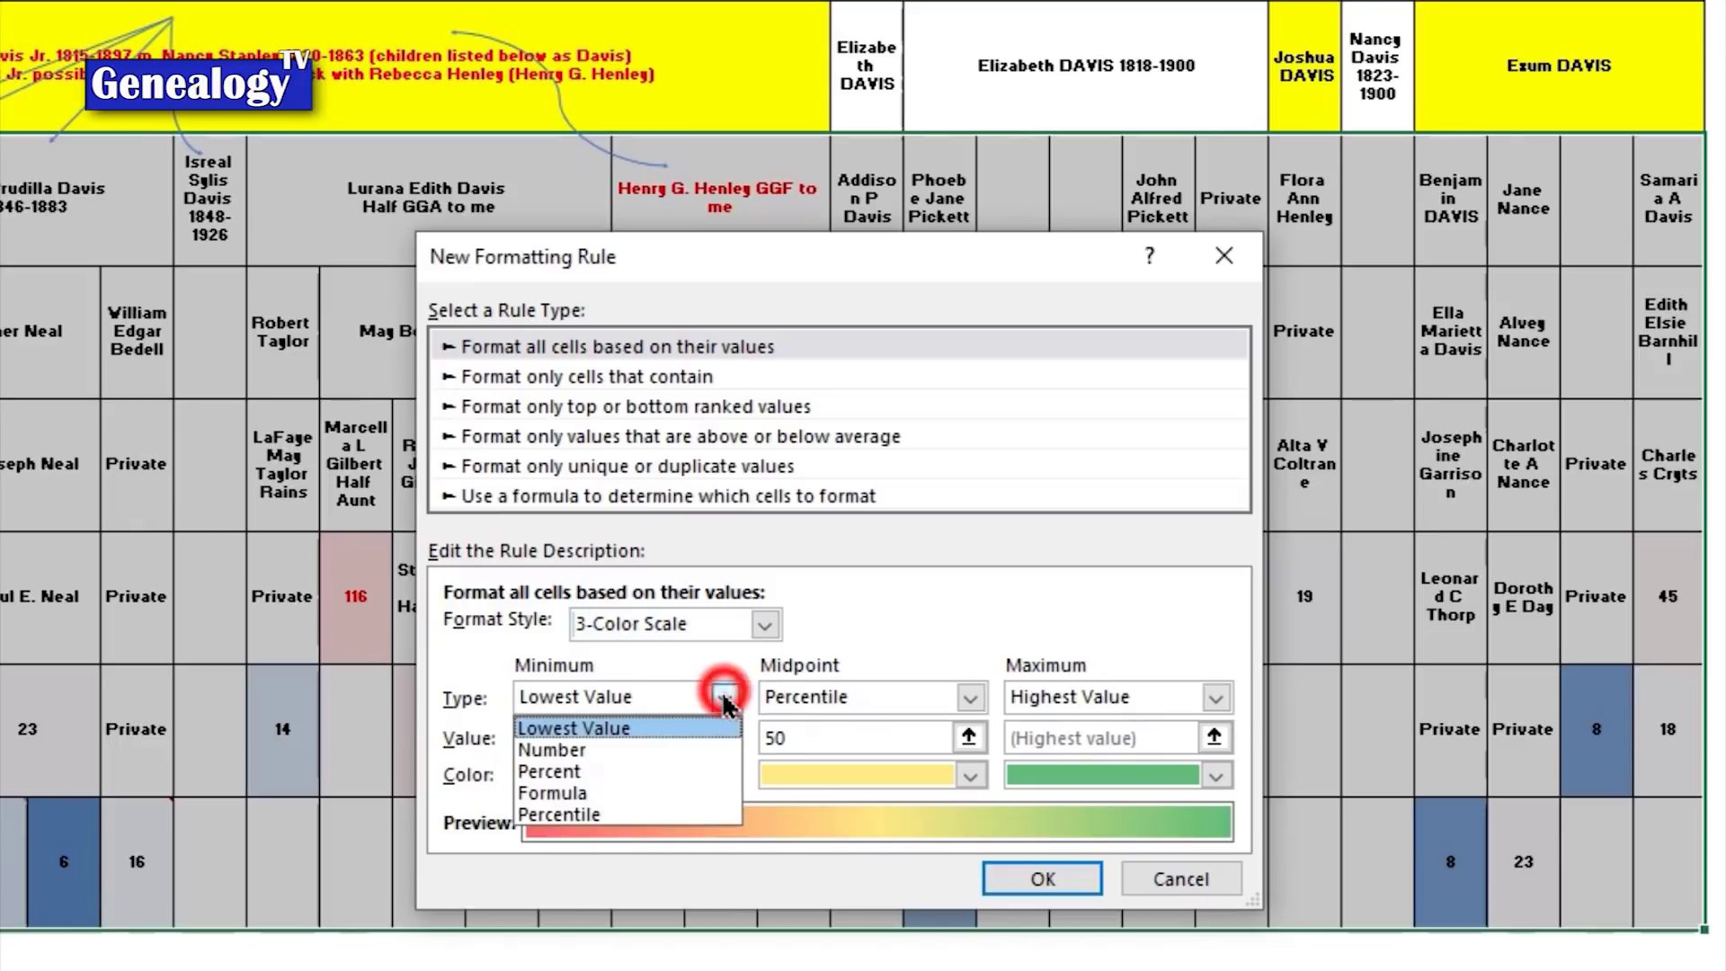
pyautogui.click(811, 629)
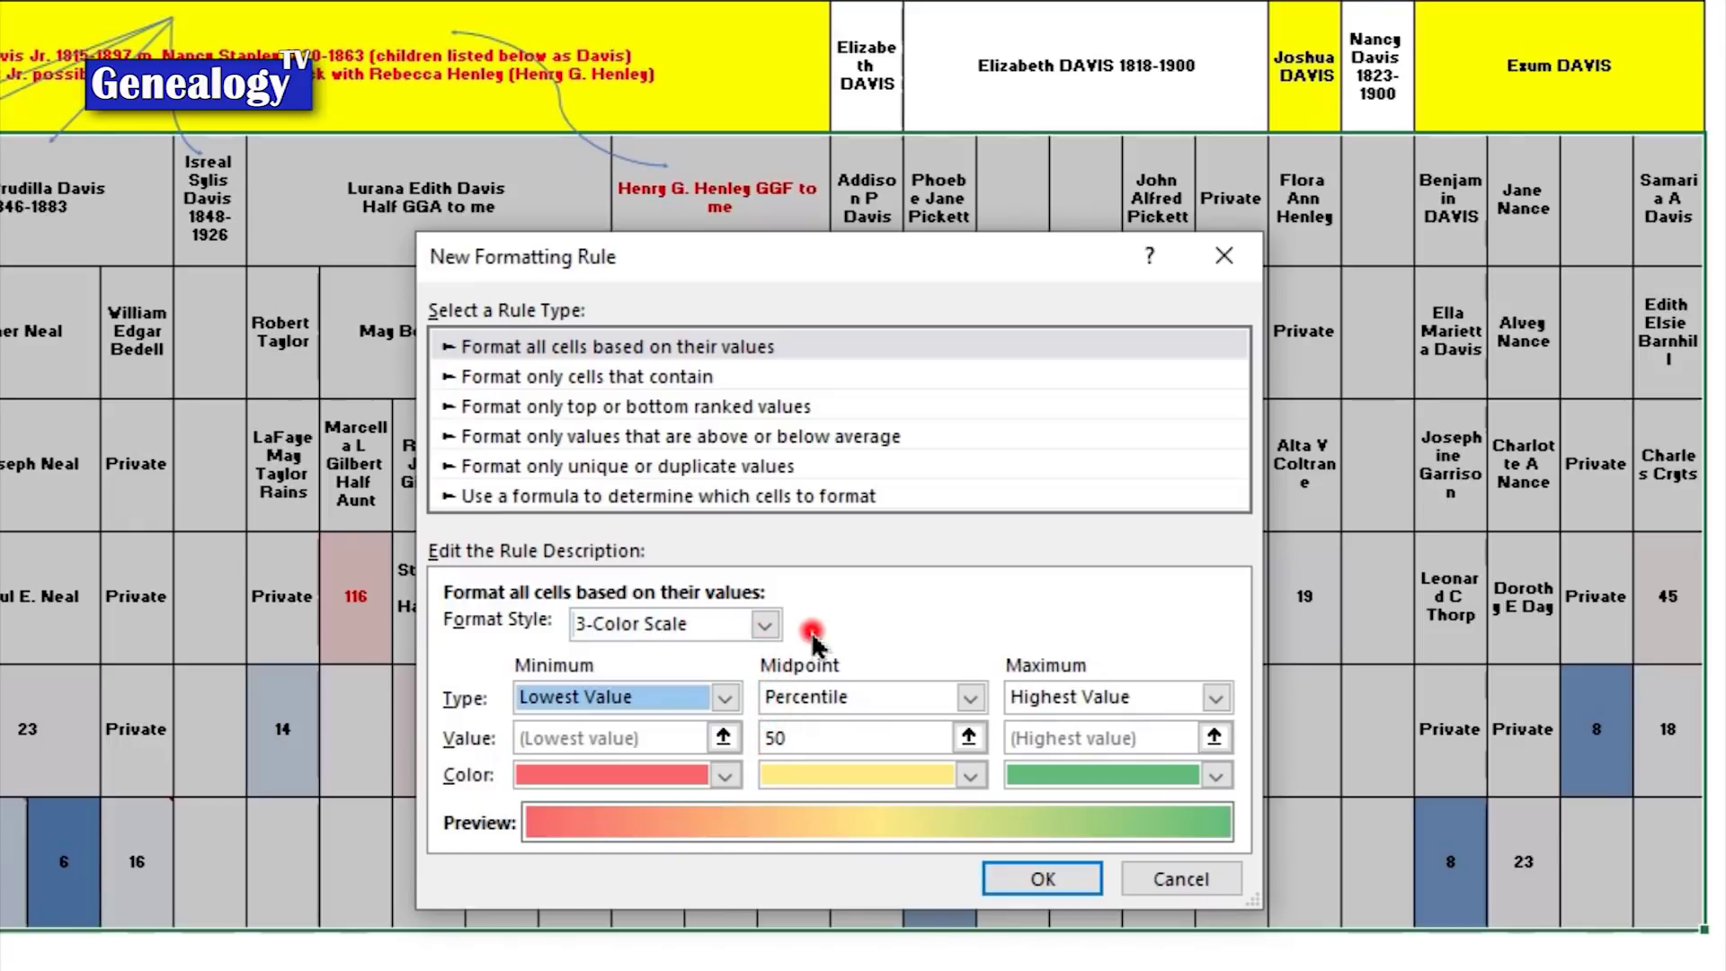
# Step: Colour the minimum dark blue, midpoint light green and maximum red, and apply the rule
pyautogui.click(540, 775)
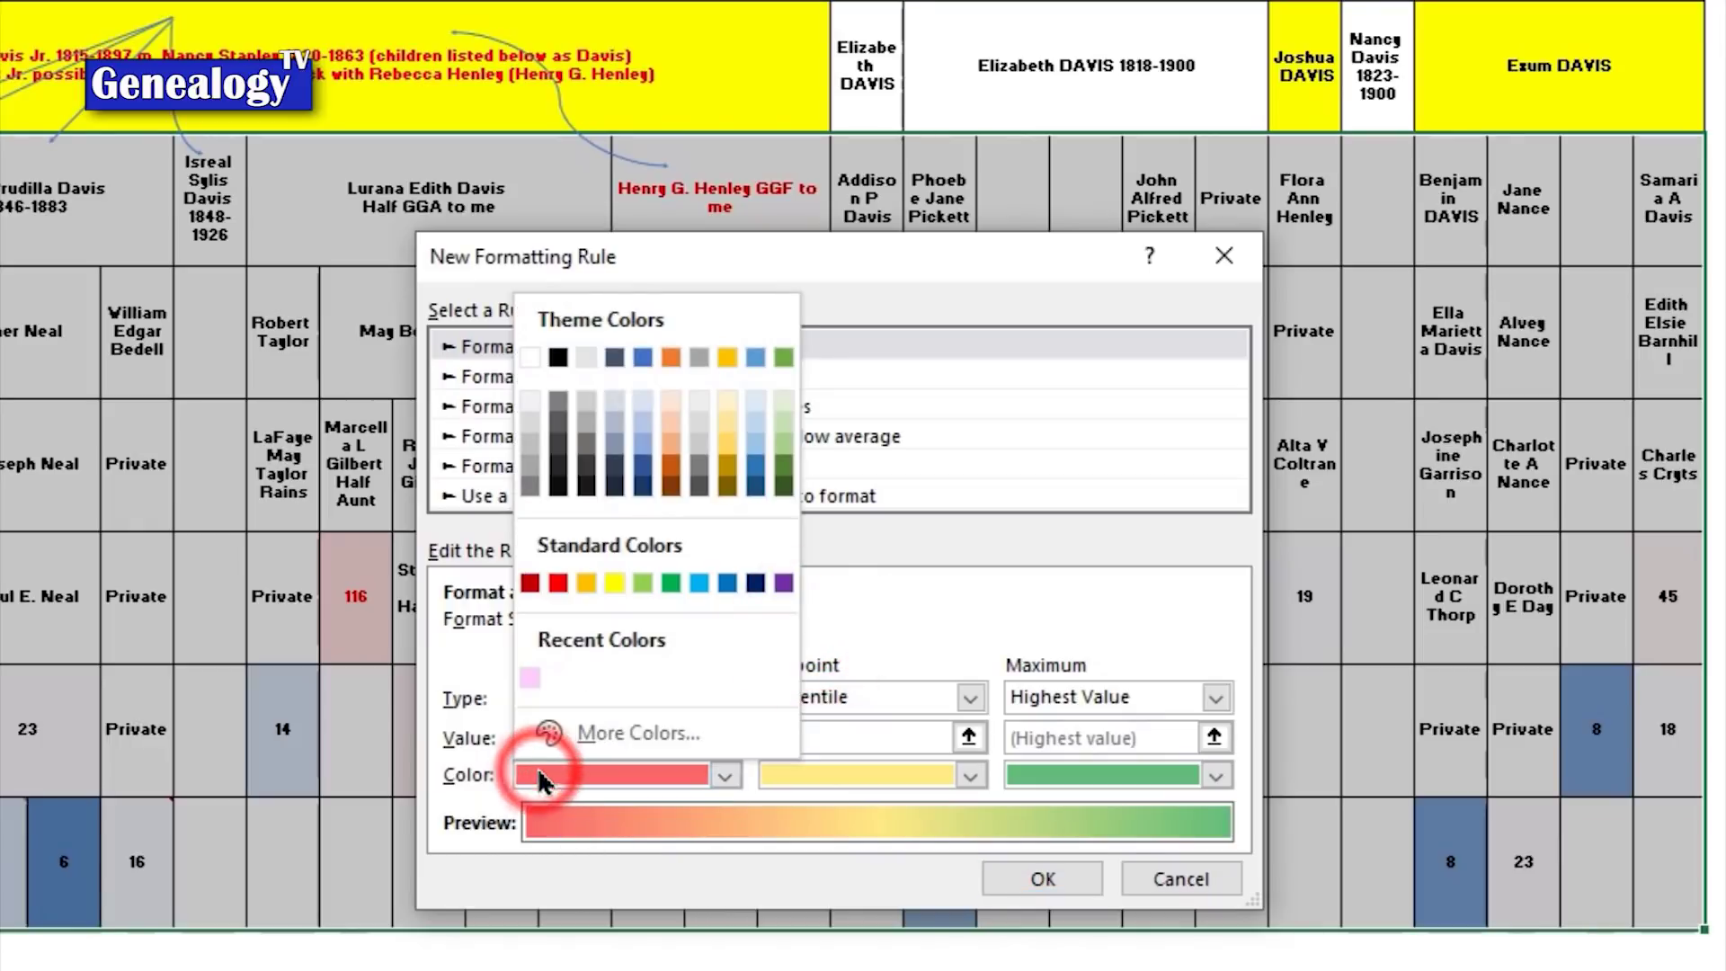
pyautogui.click(643, 439)
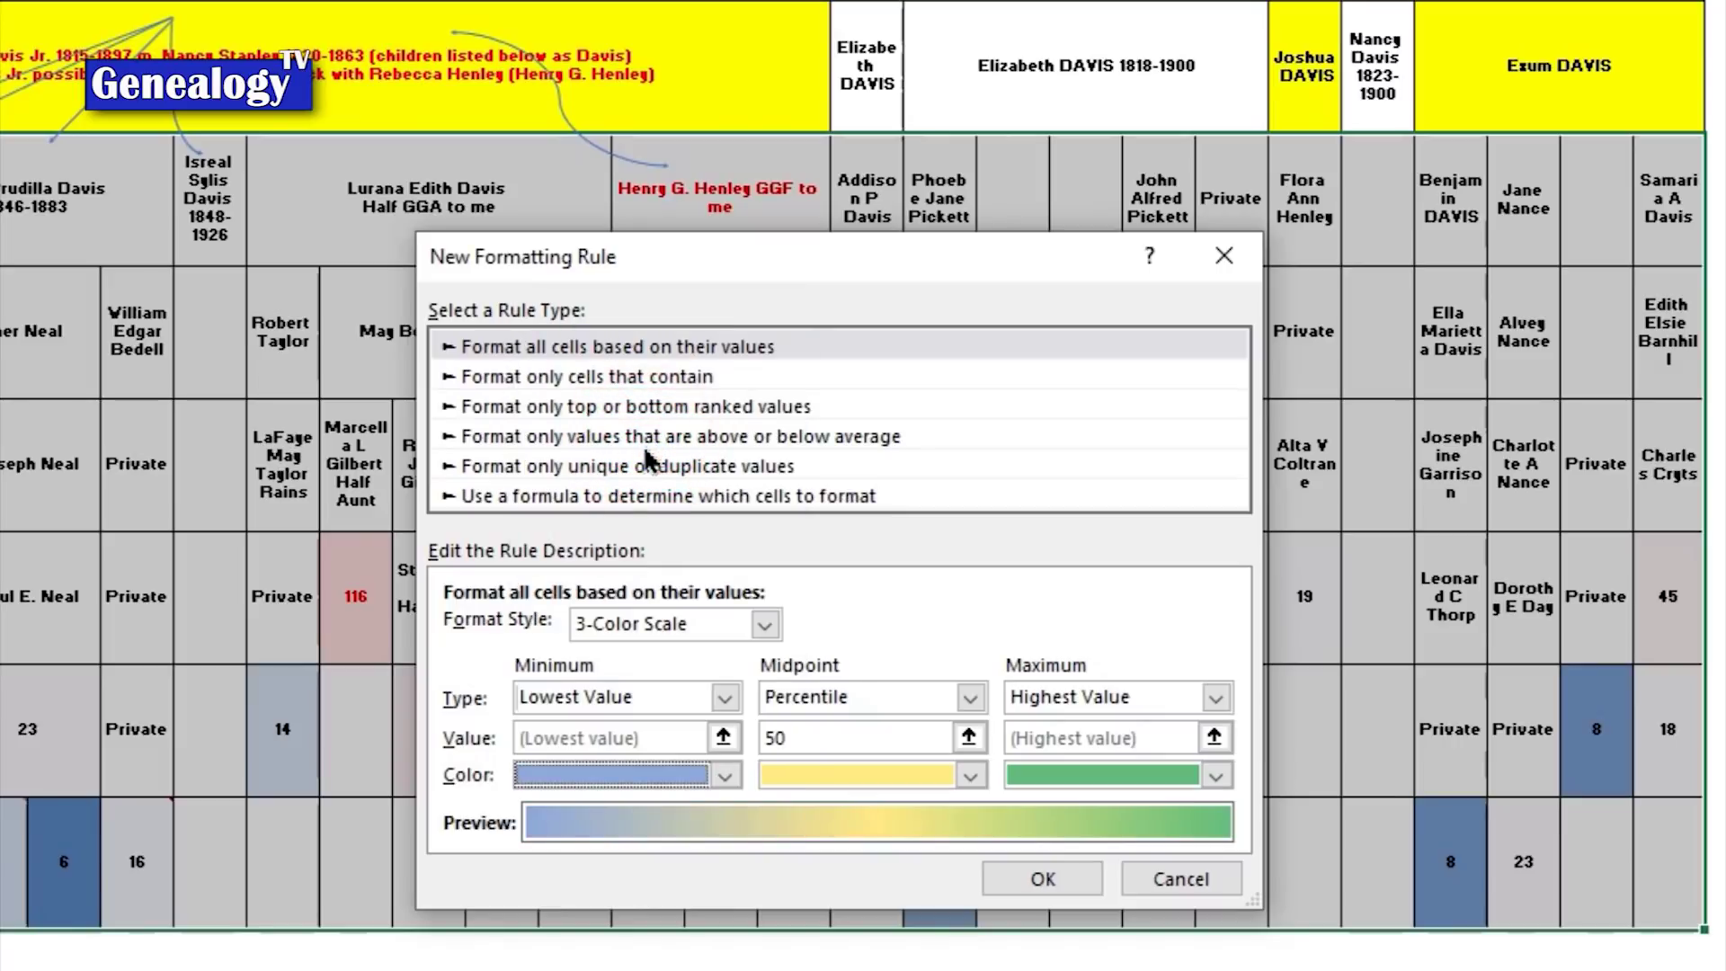
pyautogui.click(725, 775)
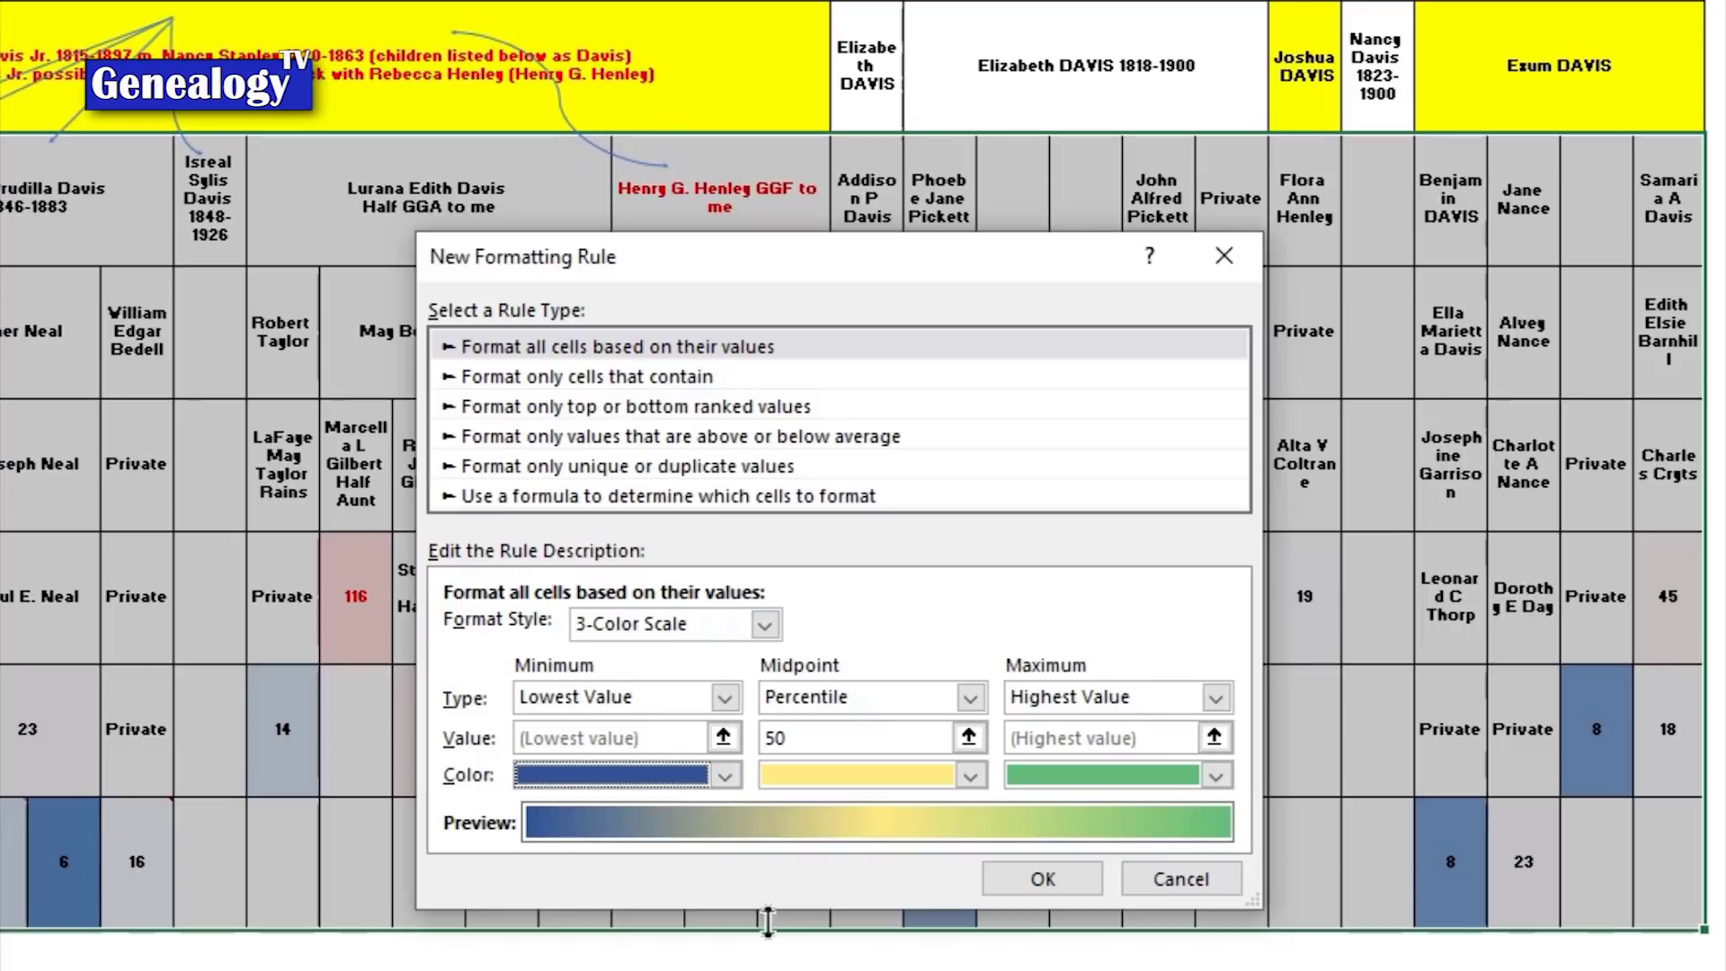
pyautogui.click(1216, 776)
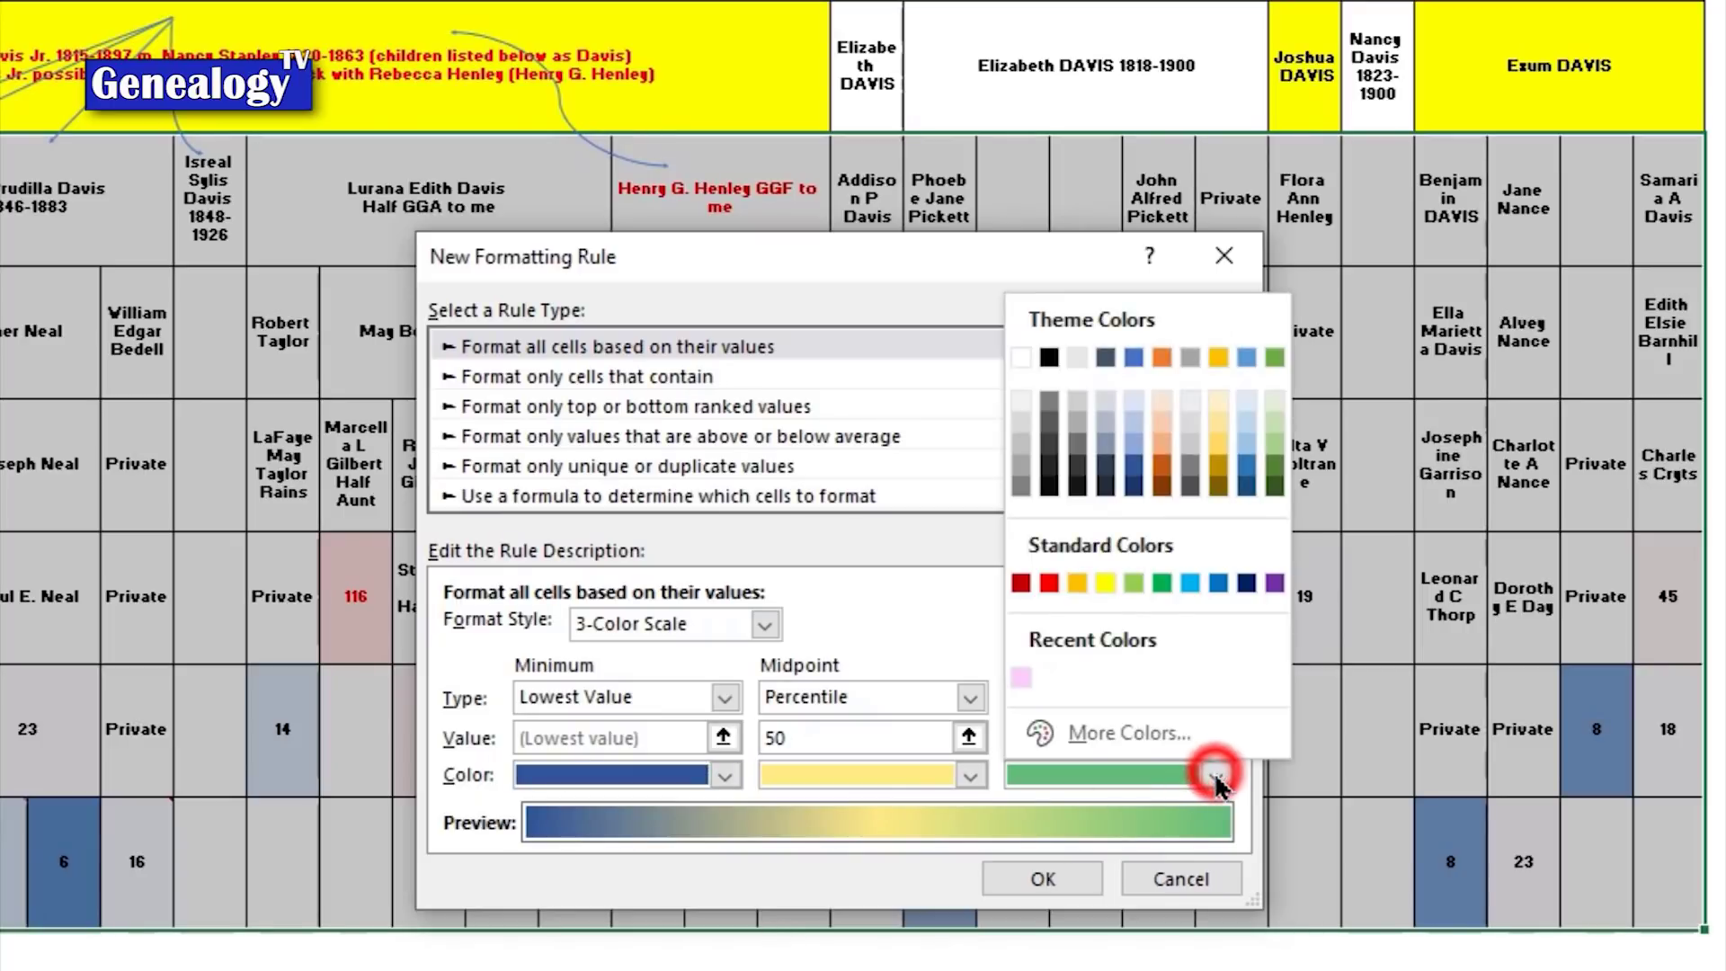
pyautogui.click(1052, 583)
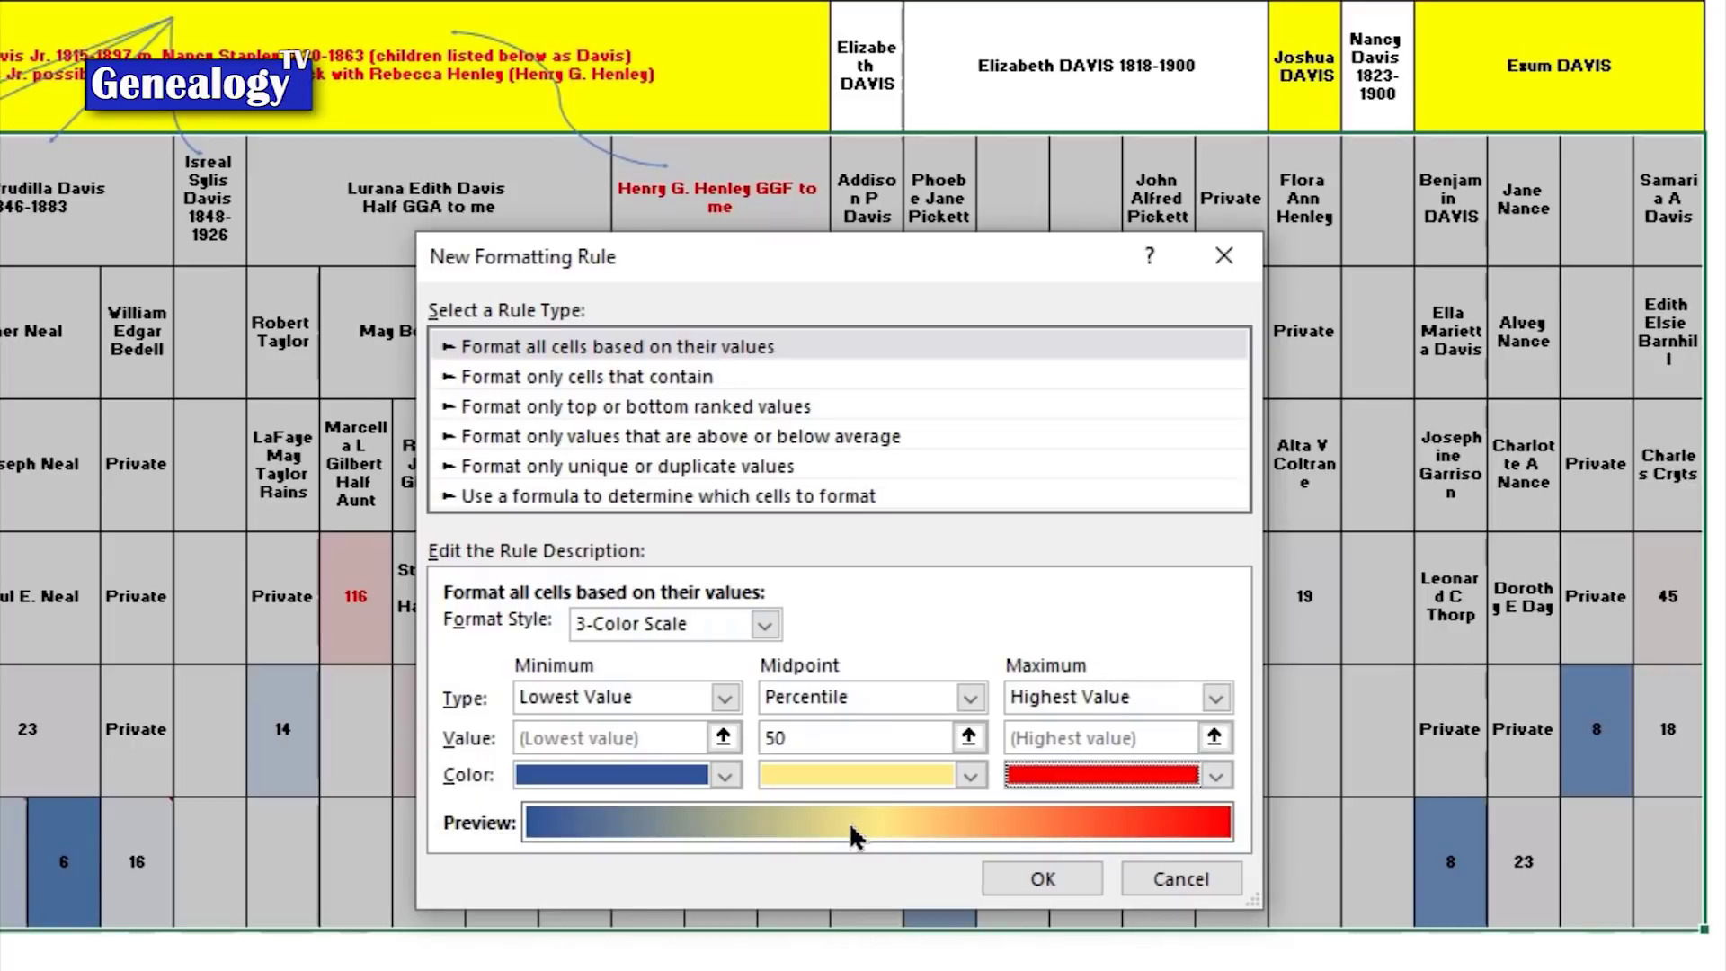
pyautogui.click(970, 775)
pyautogui.click(888, 582)
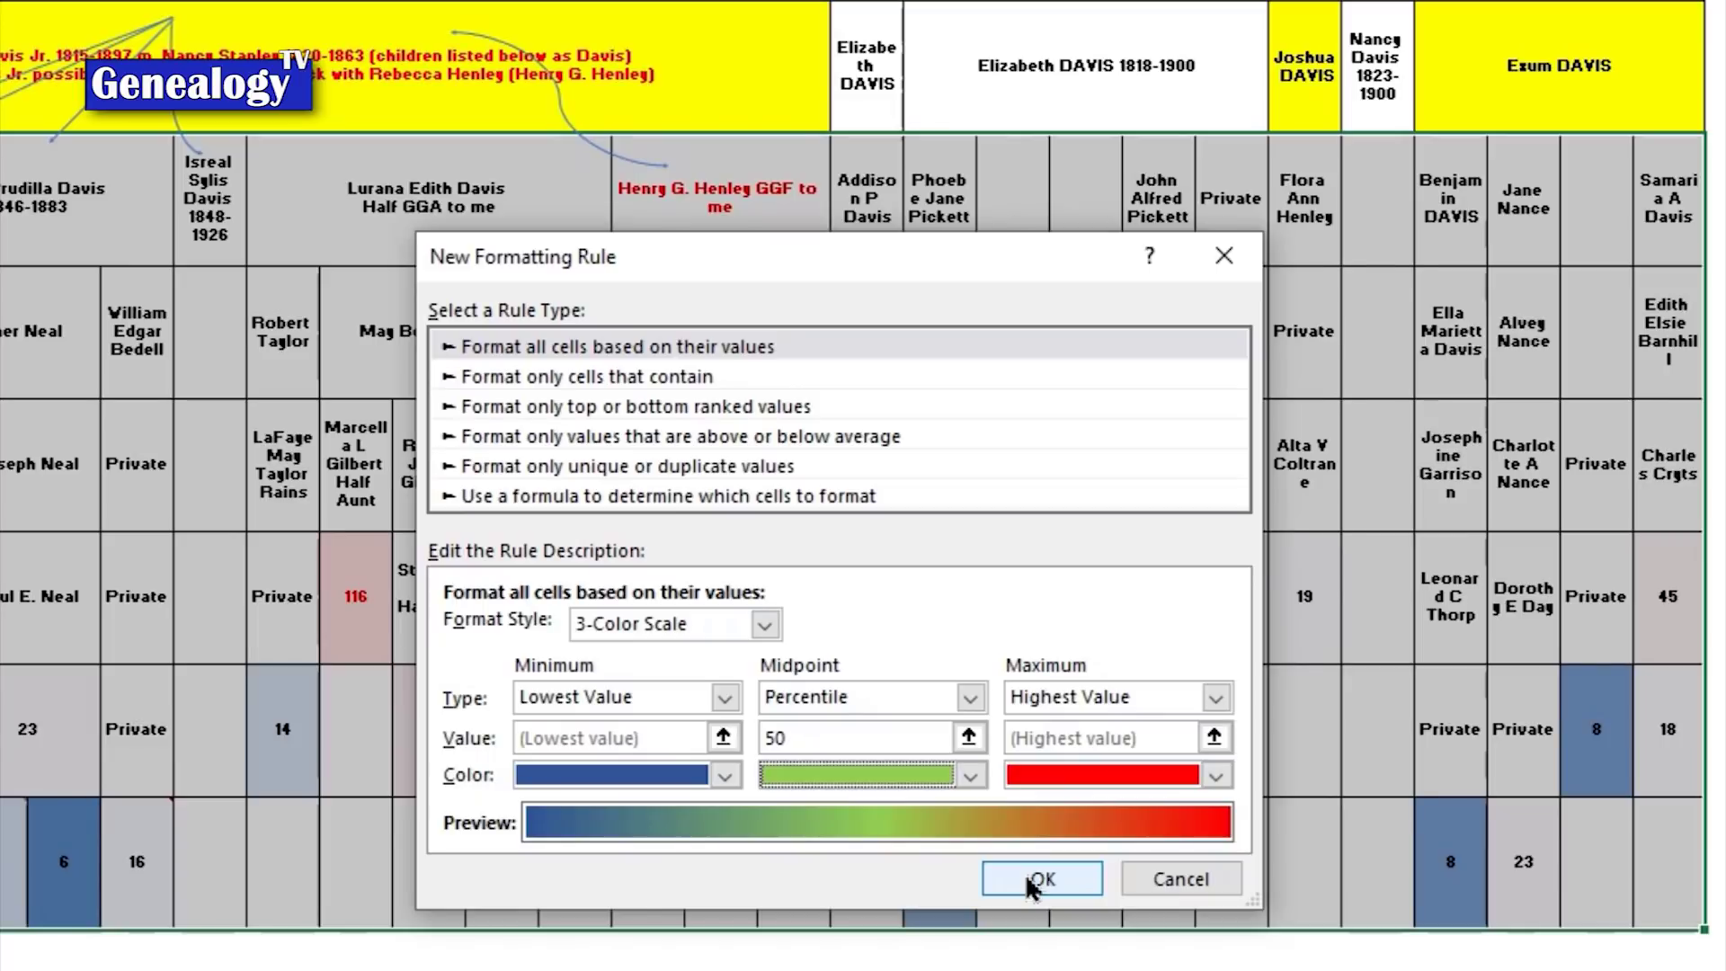
pyautogui.click(1031, 886)
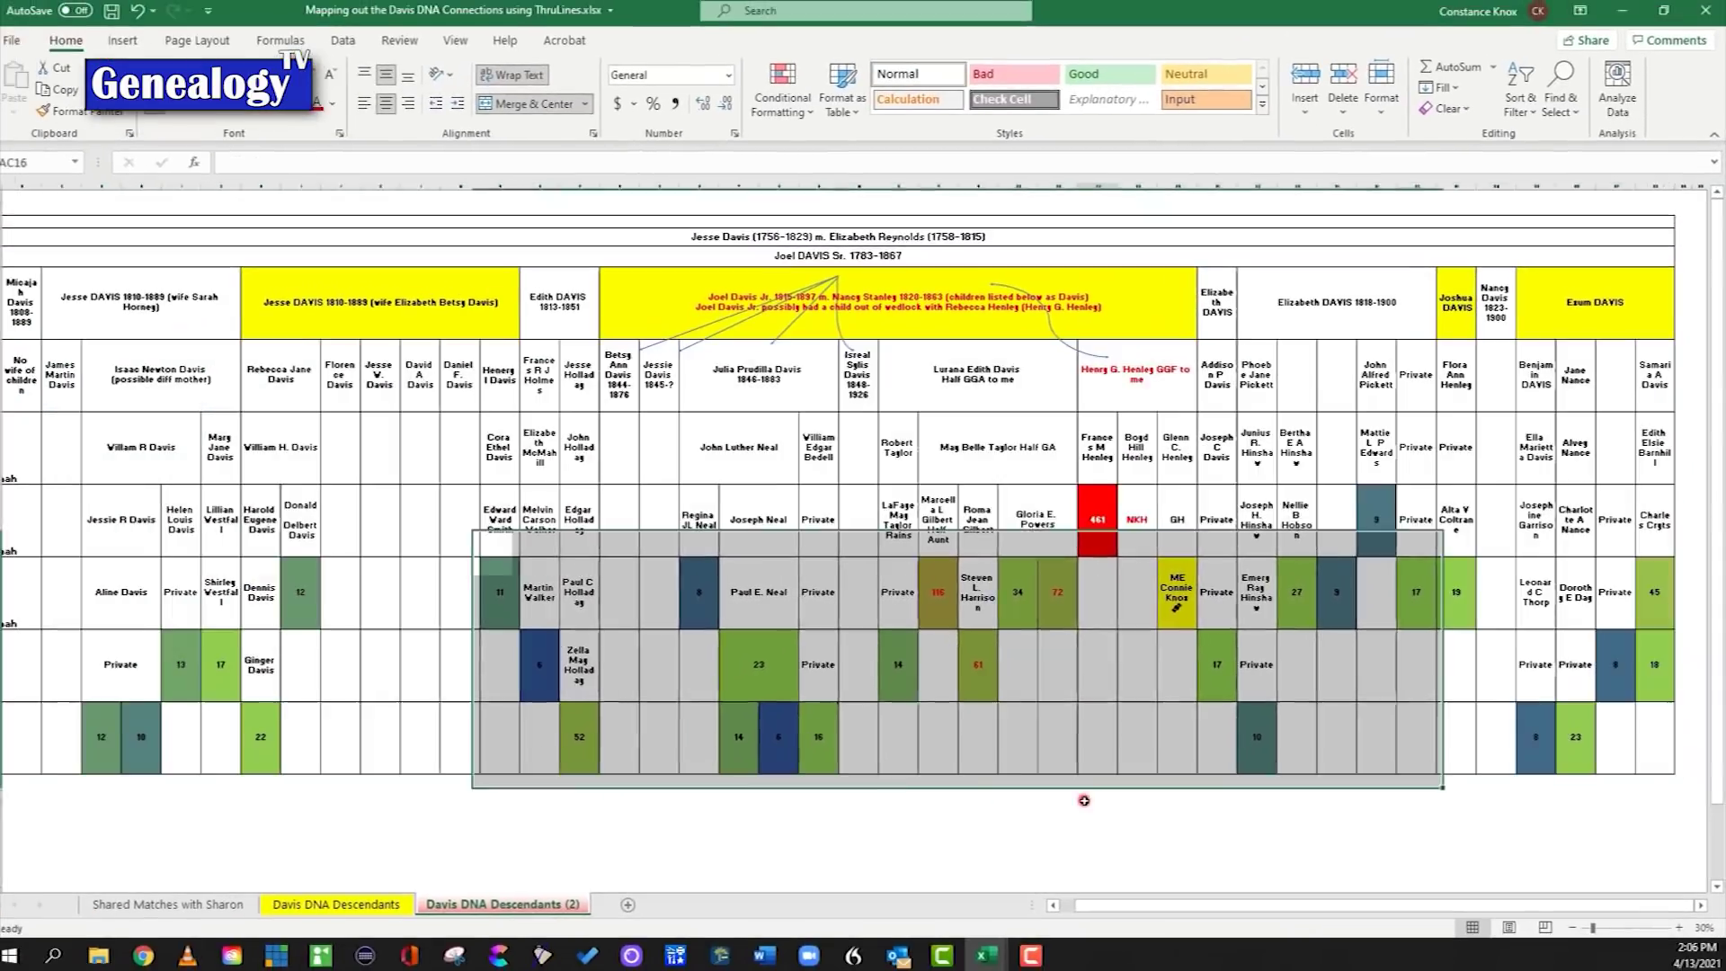
# Step: Select the whole descendants table and start a new 3-Color Scale rule
pyautogui.click(1097, 800)
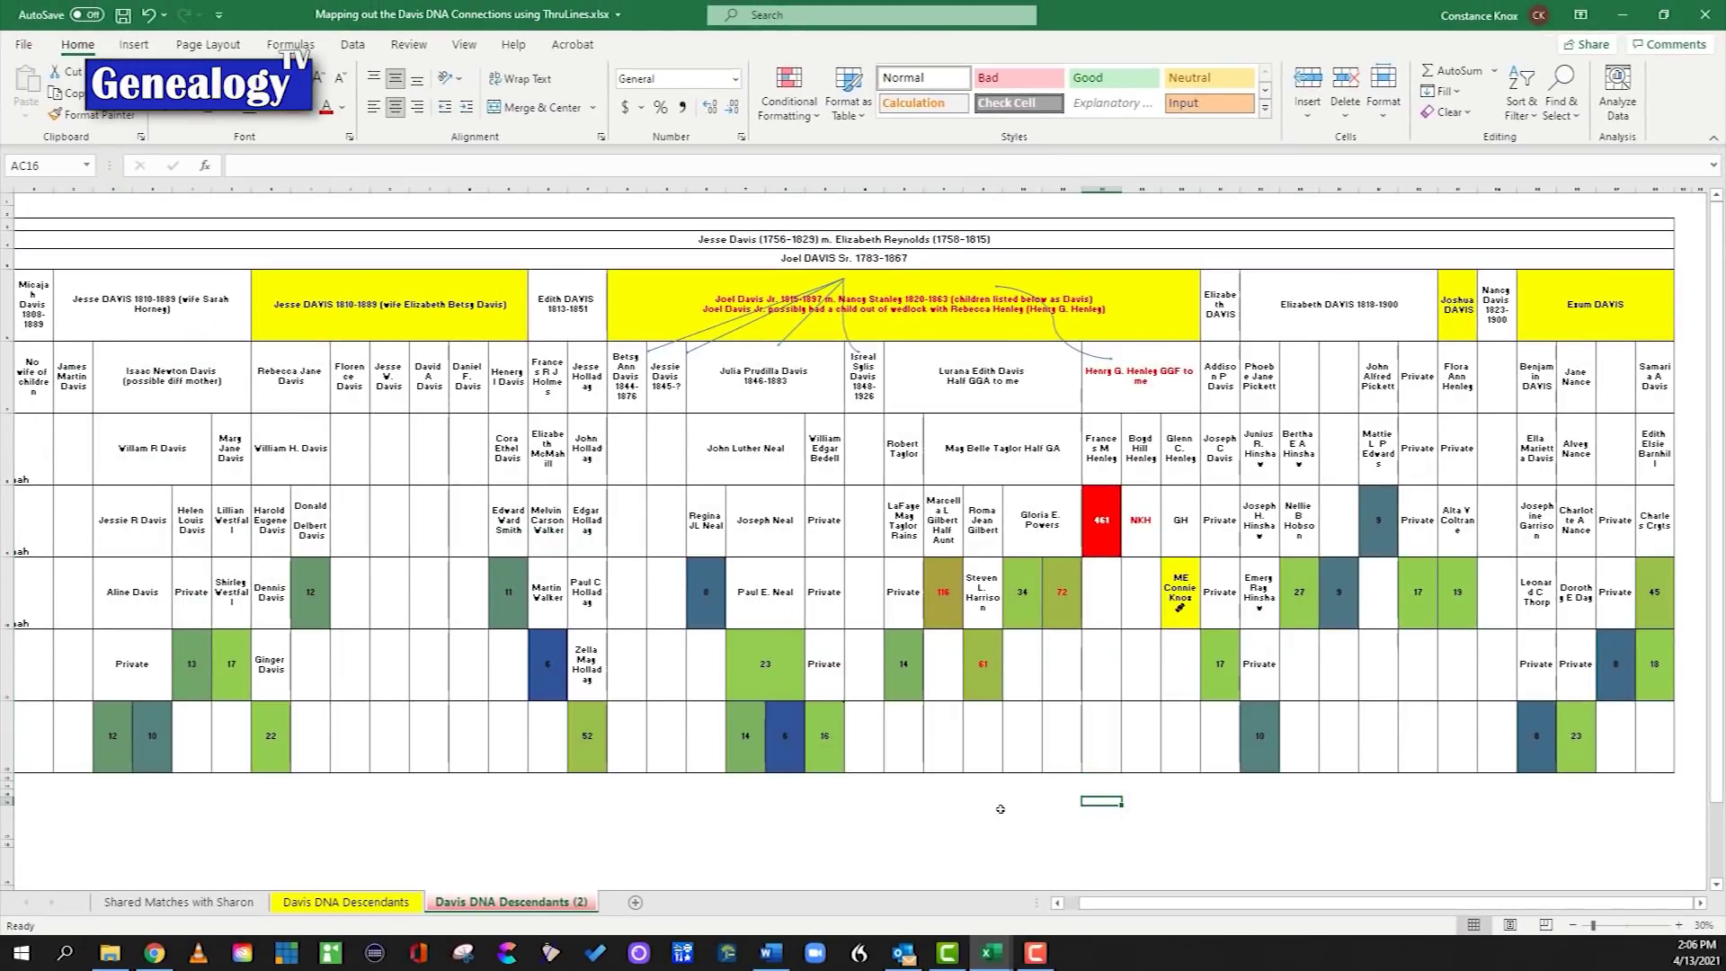
pyautogui.moveTo(1654, 736); pyautogui.dragTo(72, 449)
pyautogui.click(788, 99)
pyautogui.moveTo(818, 290)
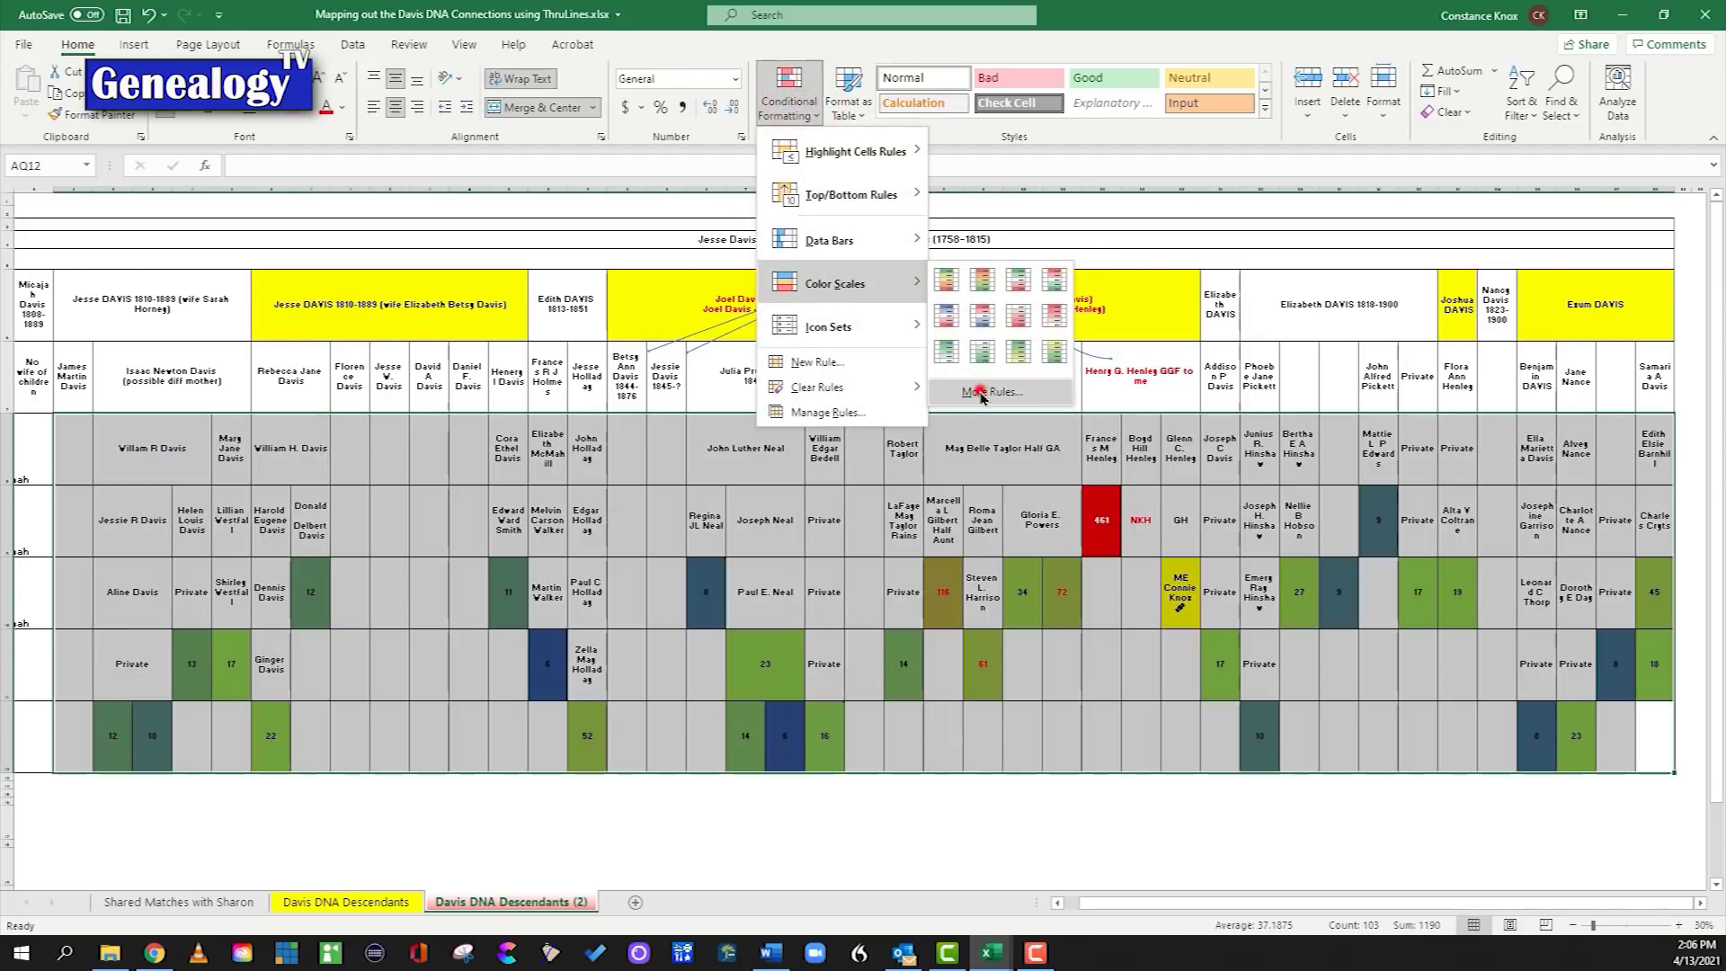
pyautogui.click(992, 392)
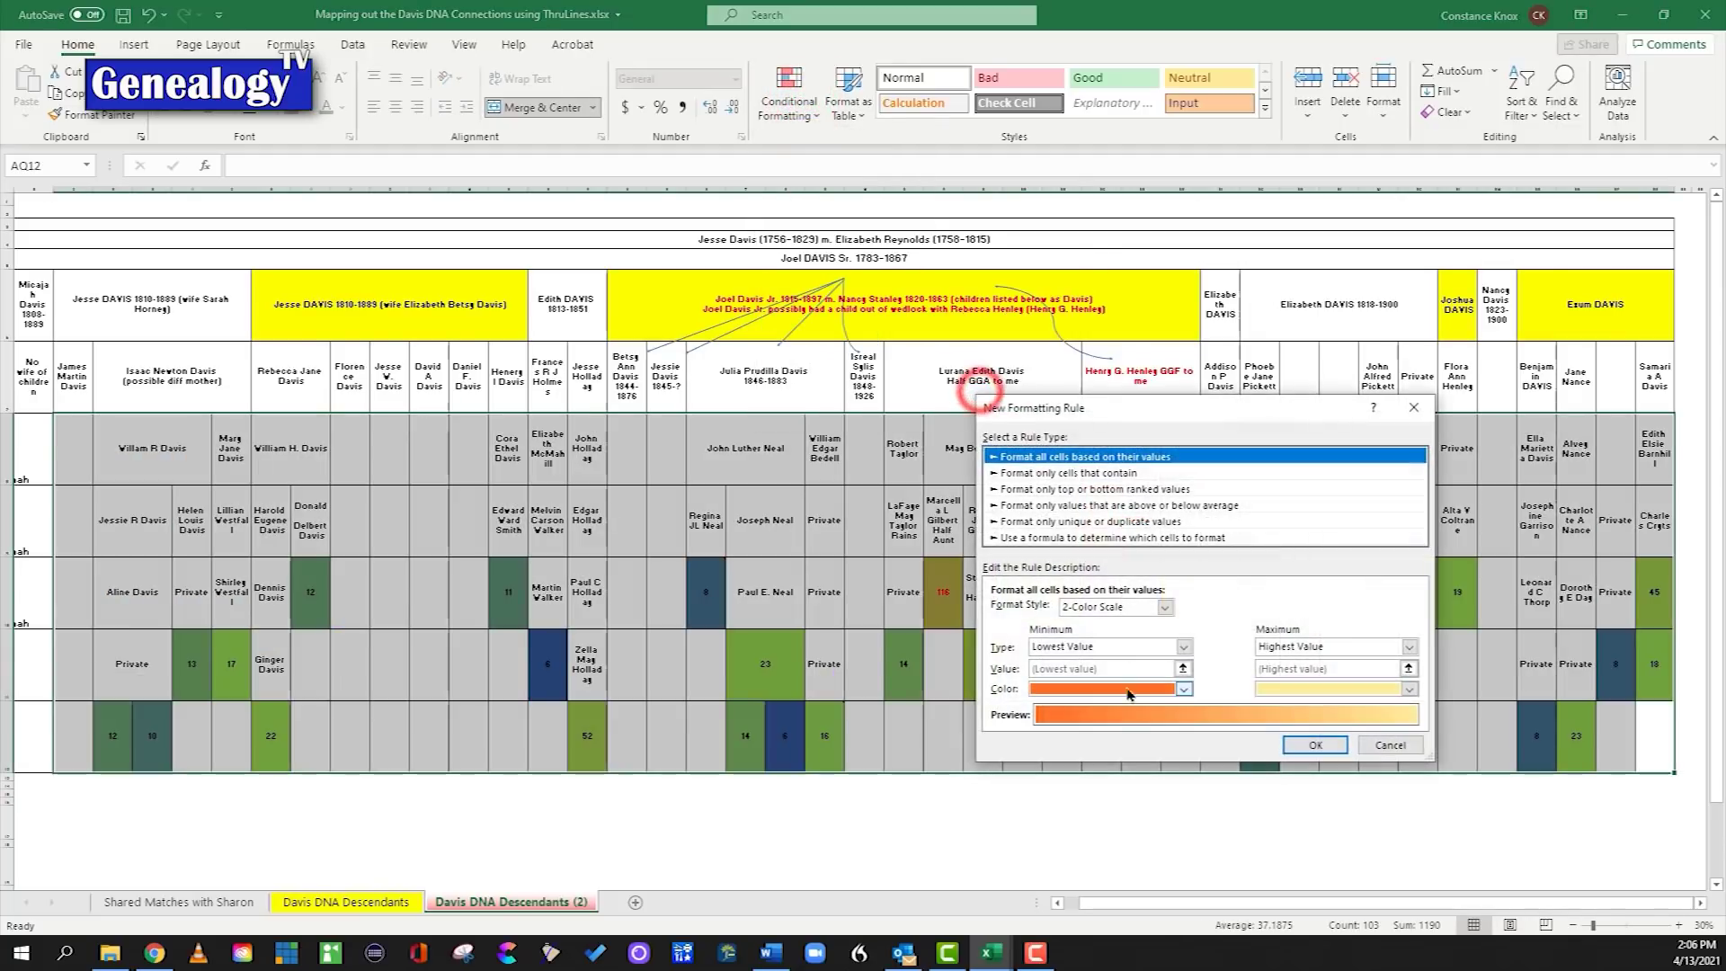
pyautogui.click(1165, 608)
pyautogui.click(1123, 622)
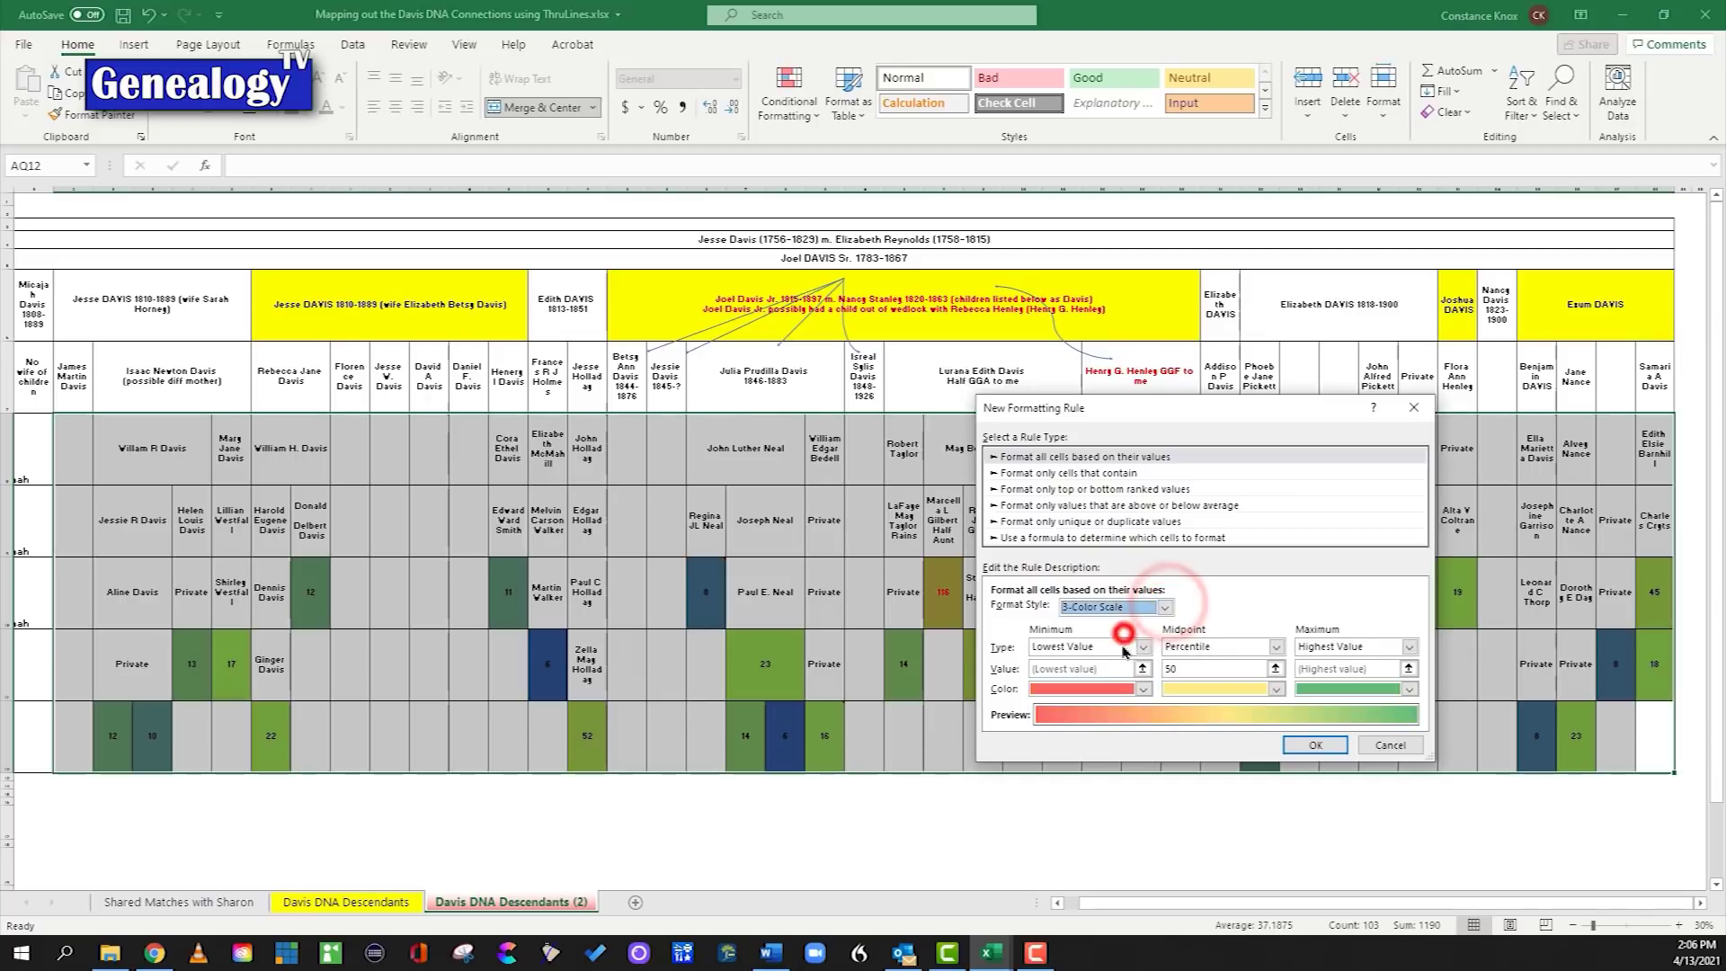
# Step: Make the lowest values light blue and the highest red, then apply the rule
pyautogui.click(1143, 689)
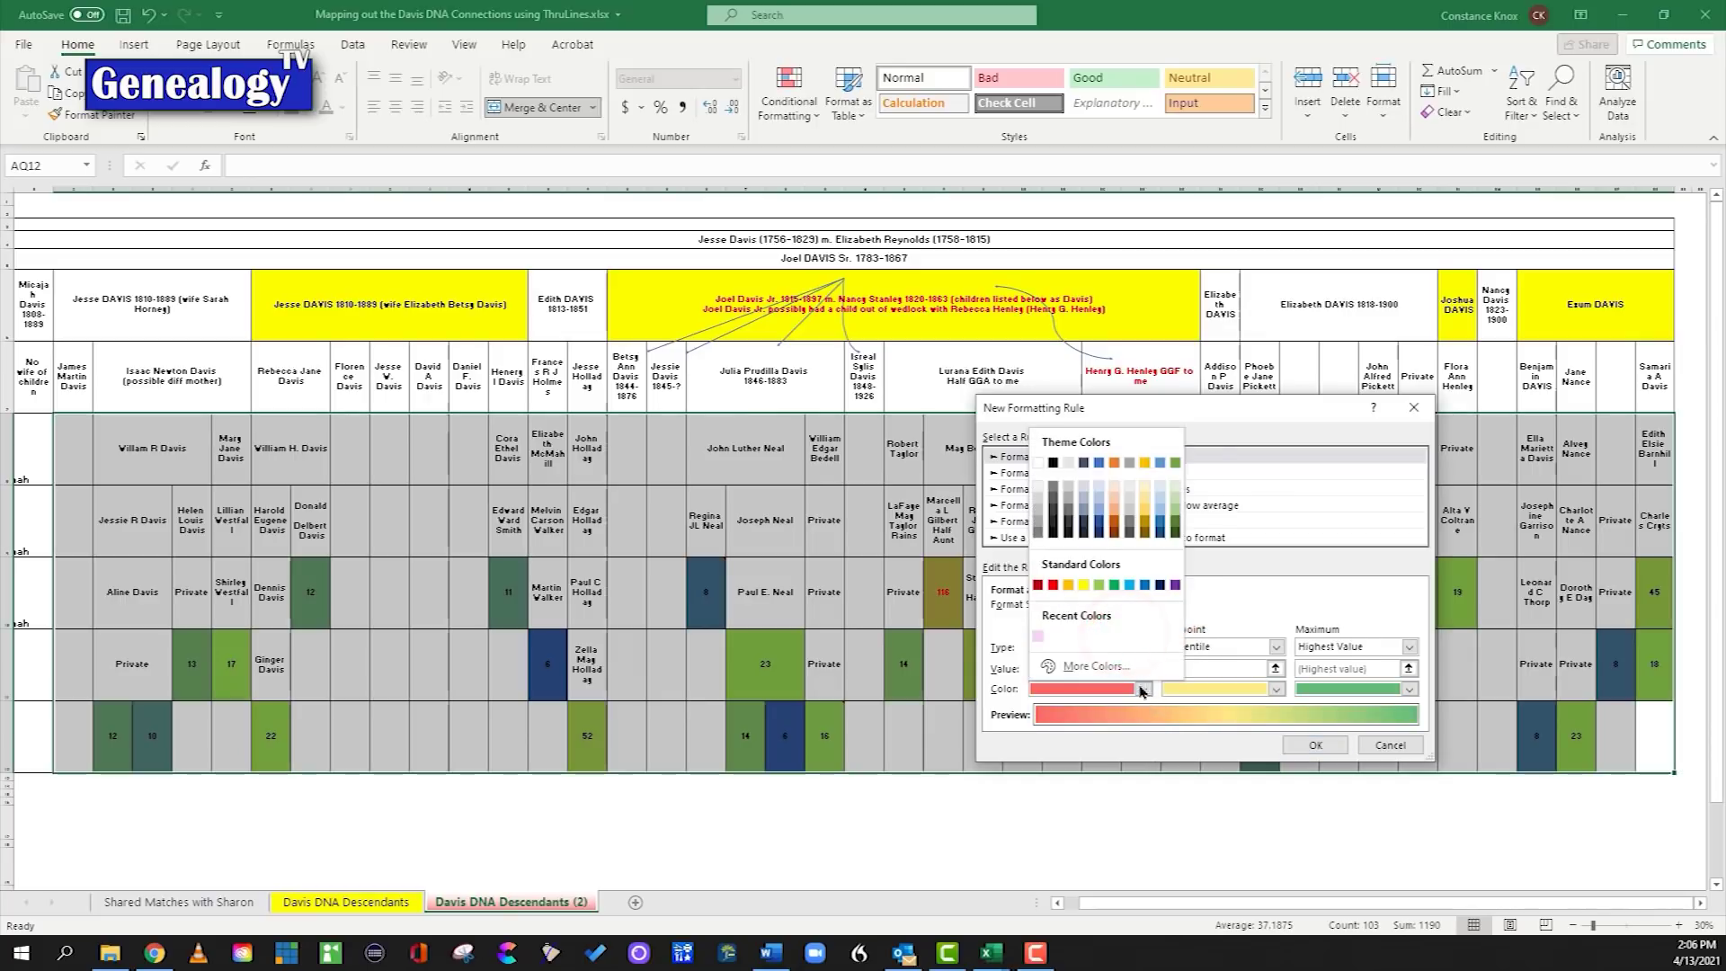
pyautogui.click(1130, 585)
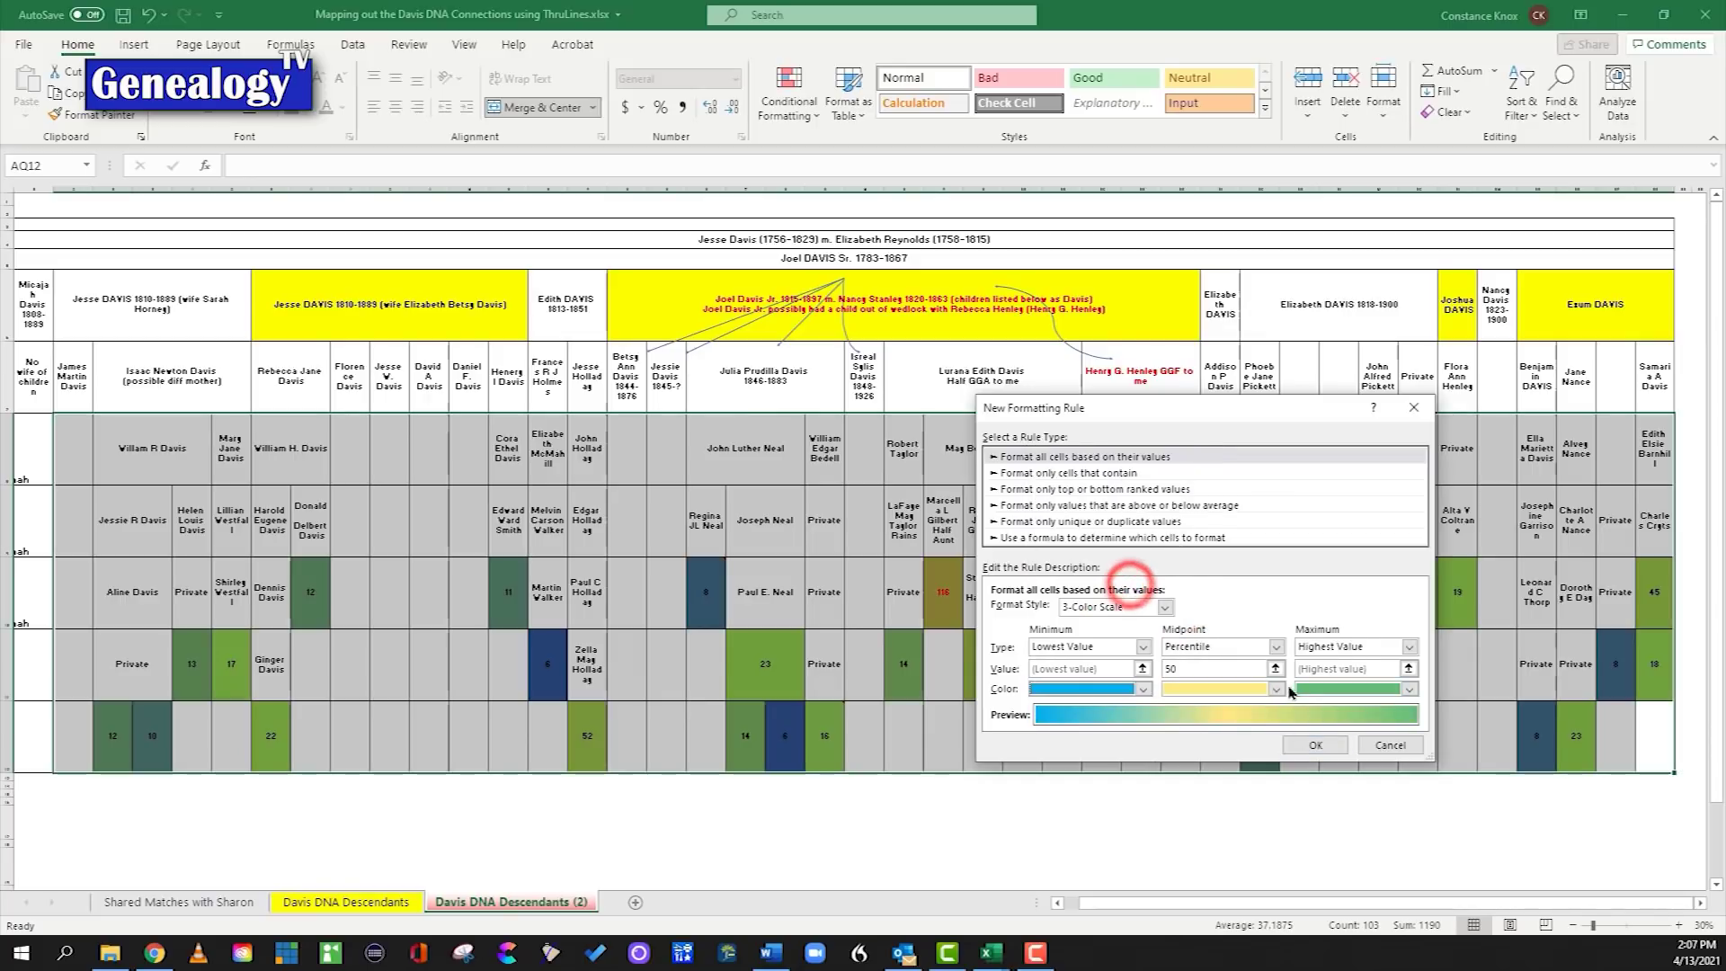
pyautogui.click(1410, 689)
pyautogui.click(1319, 585)
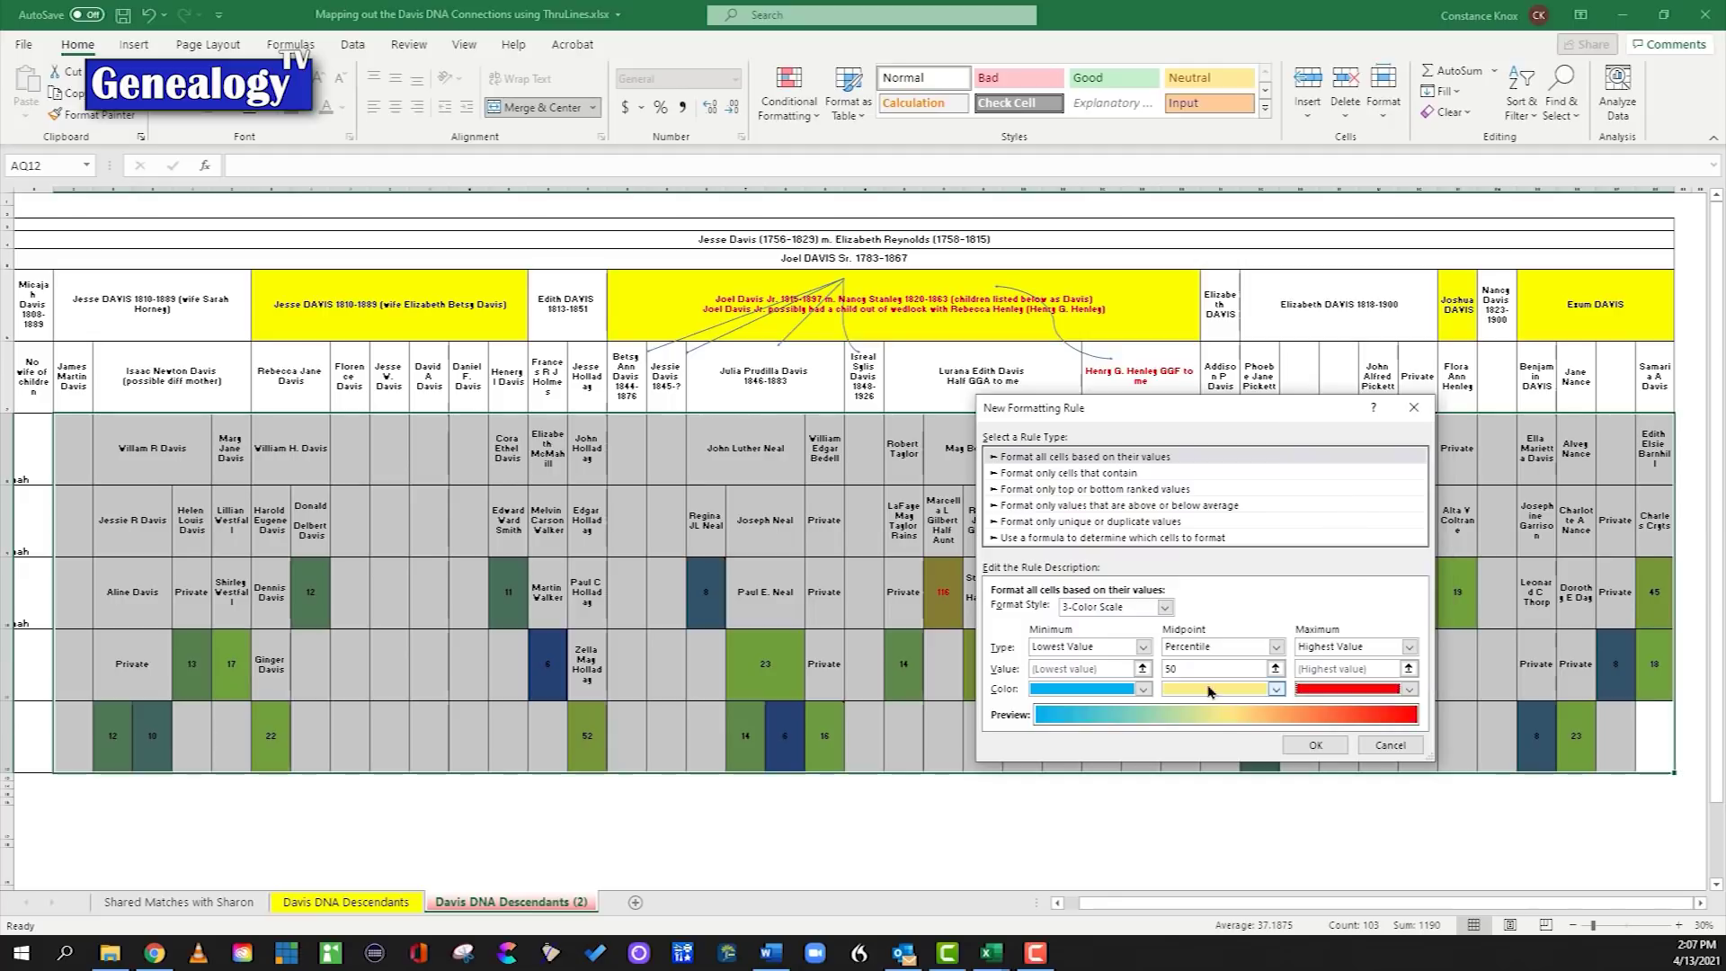
pyautogui.click(1312, 745)
pyautogui.click(1258, 822)
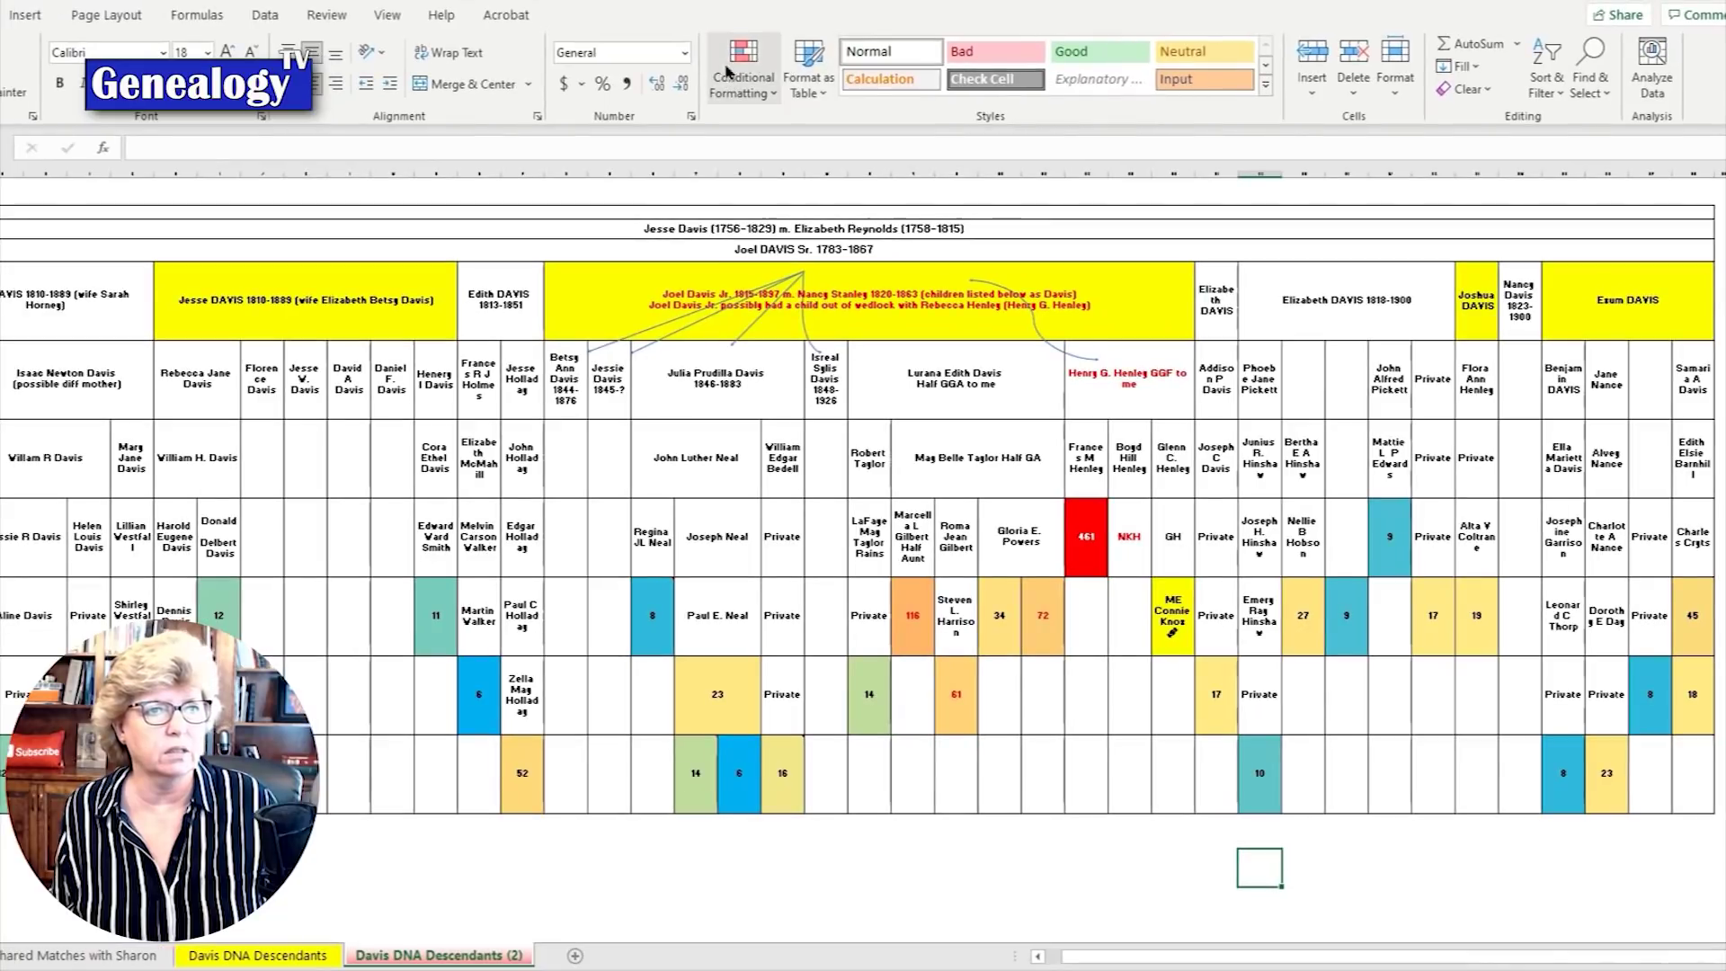
# Step: Apply the ready-made blue-white-red color scale to the selected cM values
pyautogui.click(743, 79)
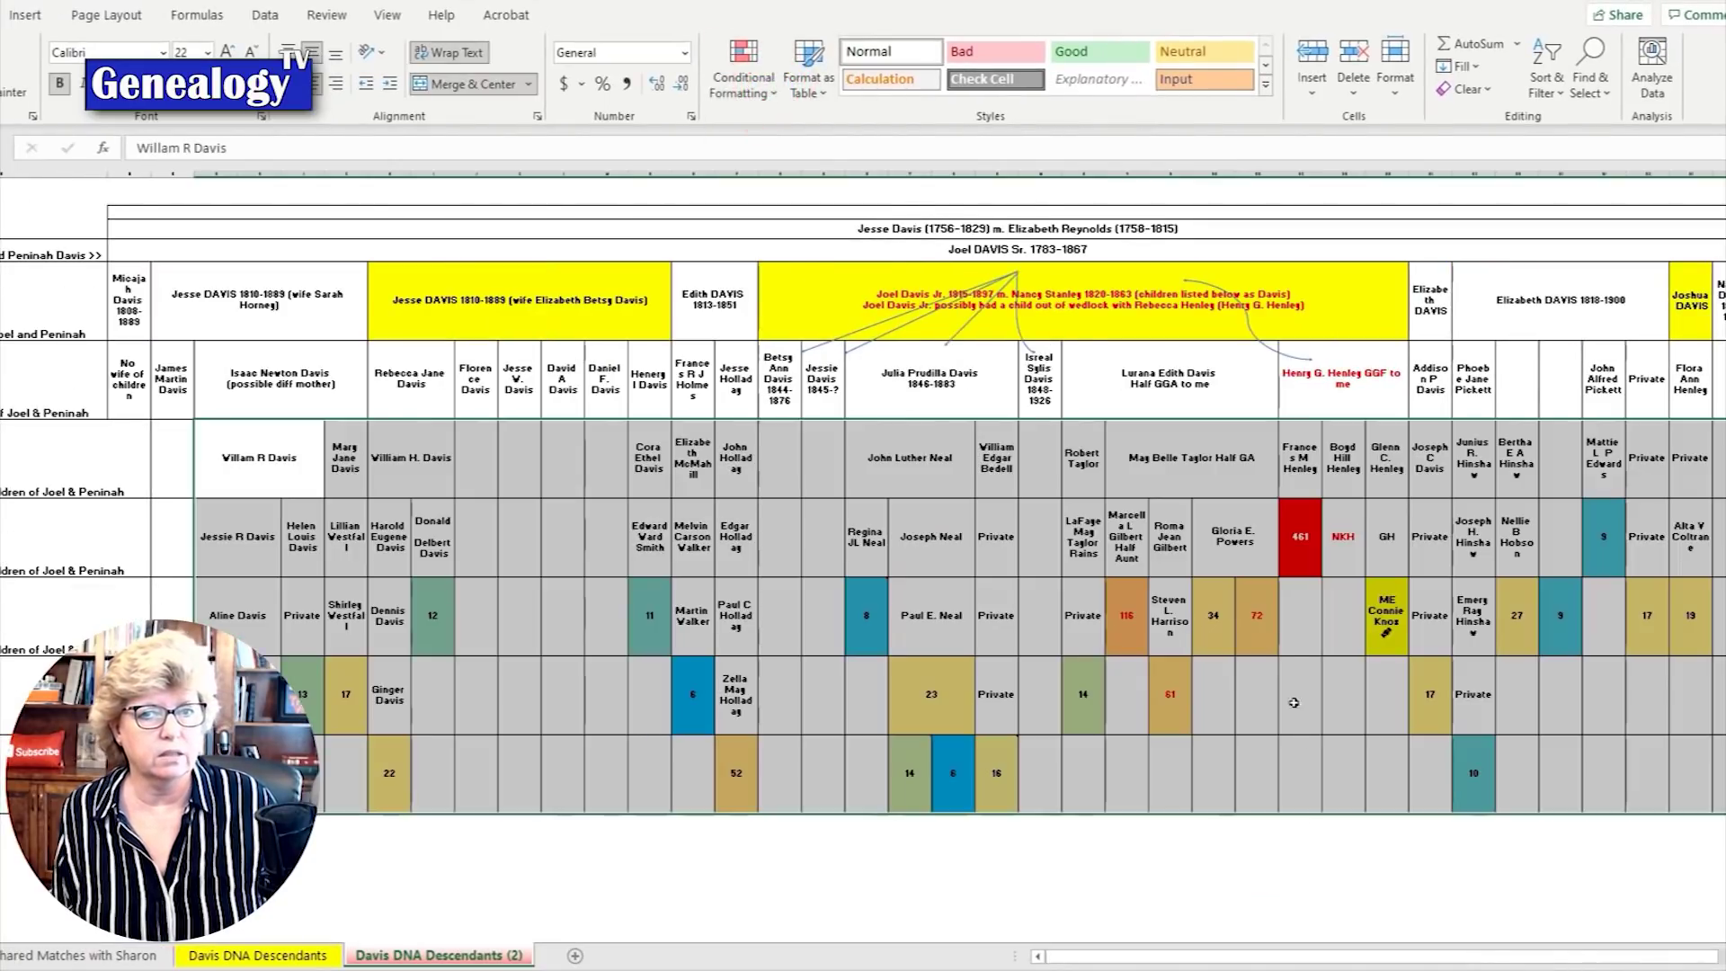
pyautogui.click(767, 77)
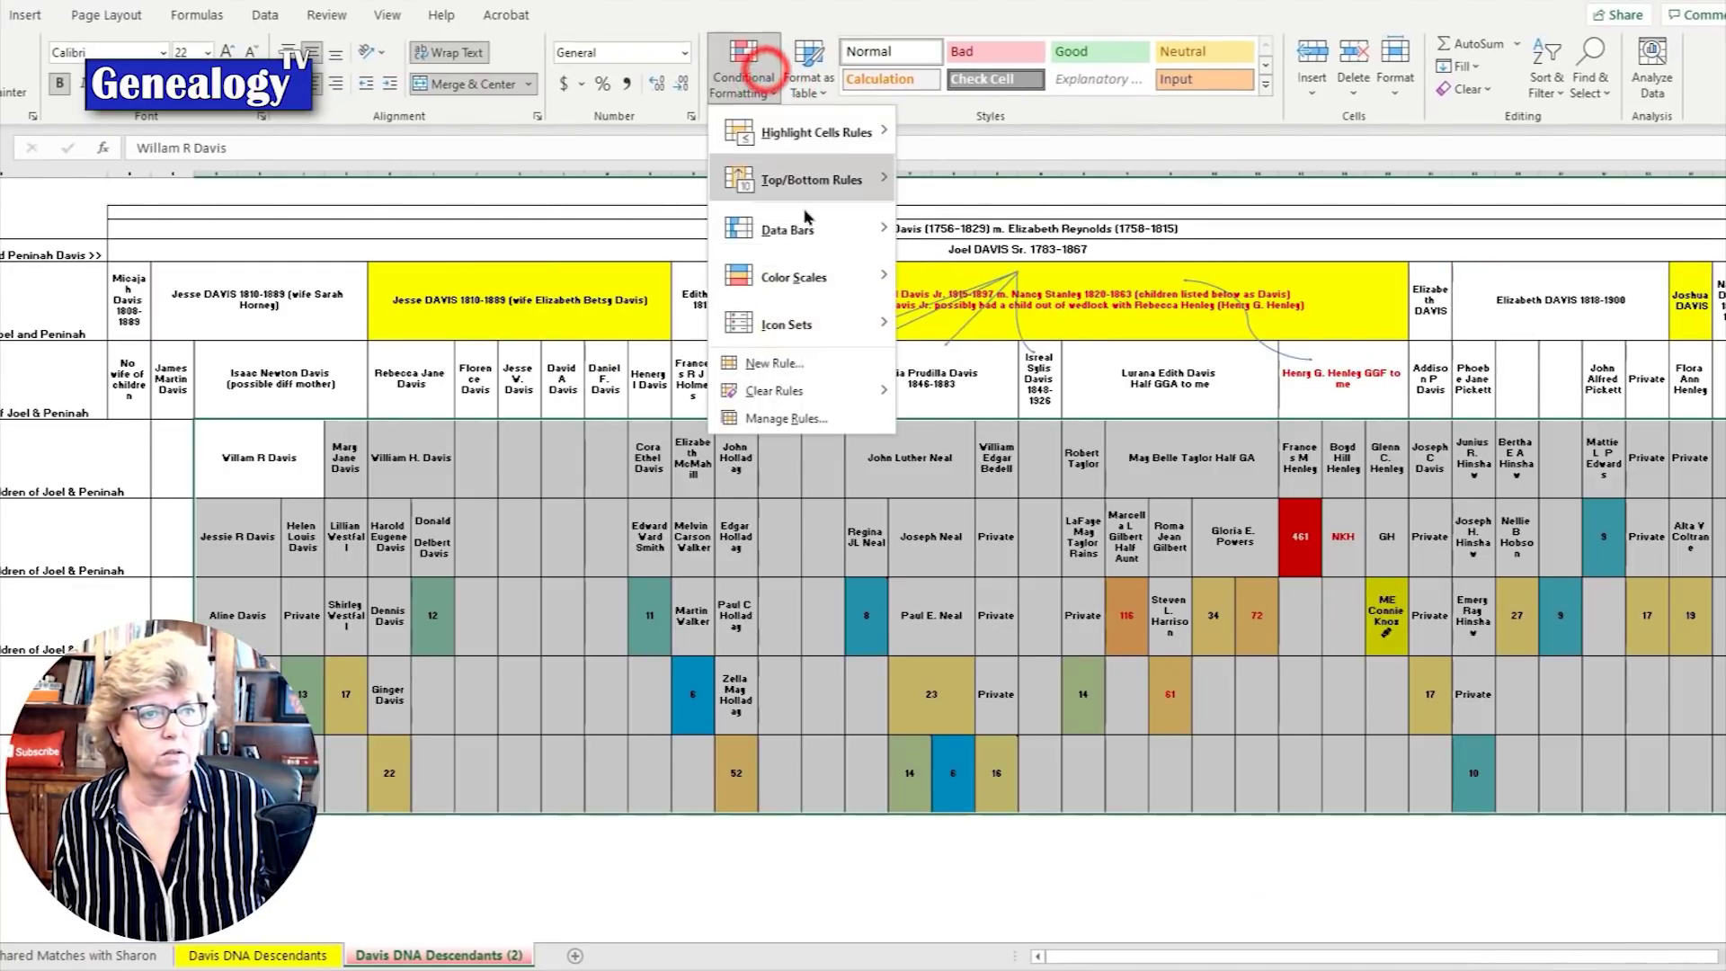
pyautogui.moveTo(791, 277)
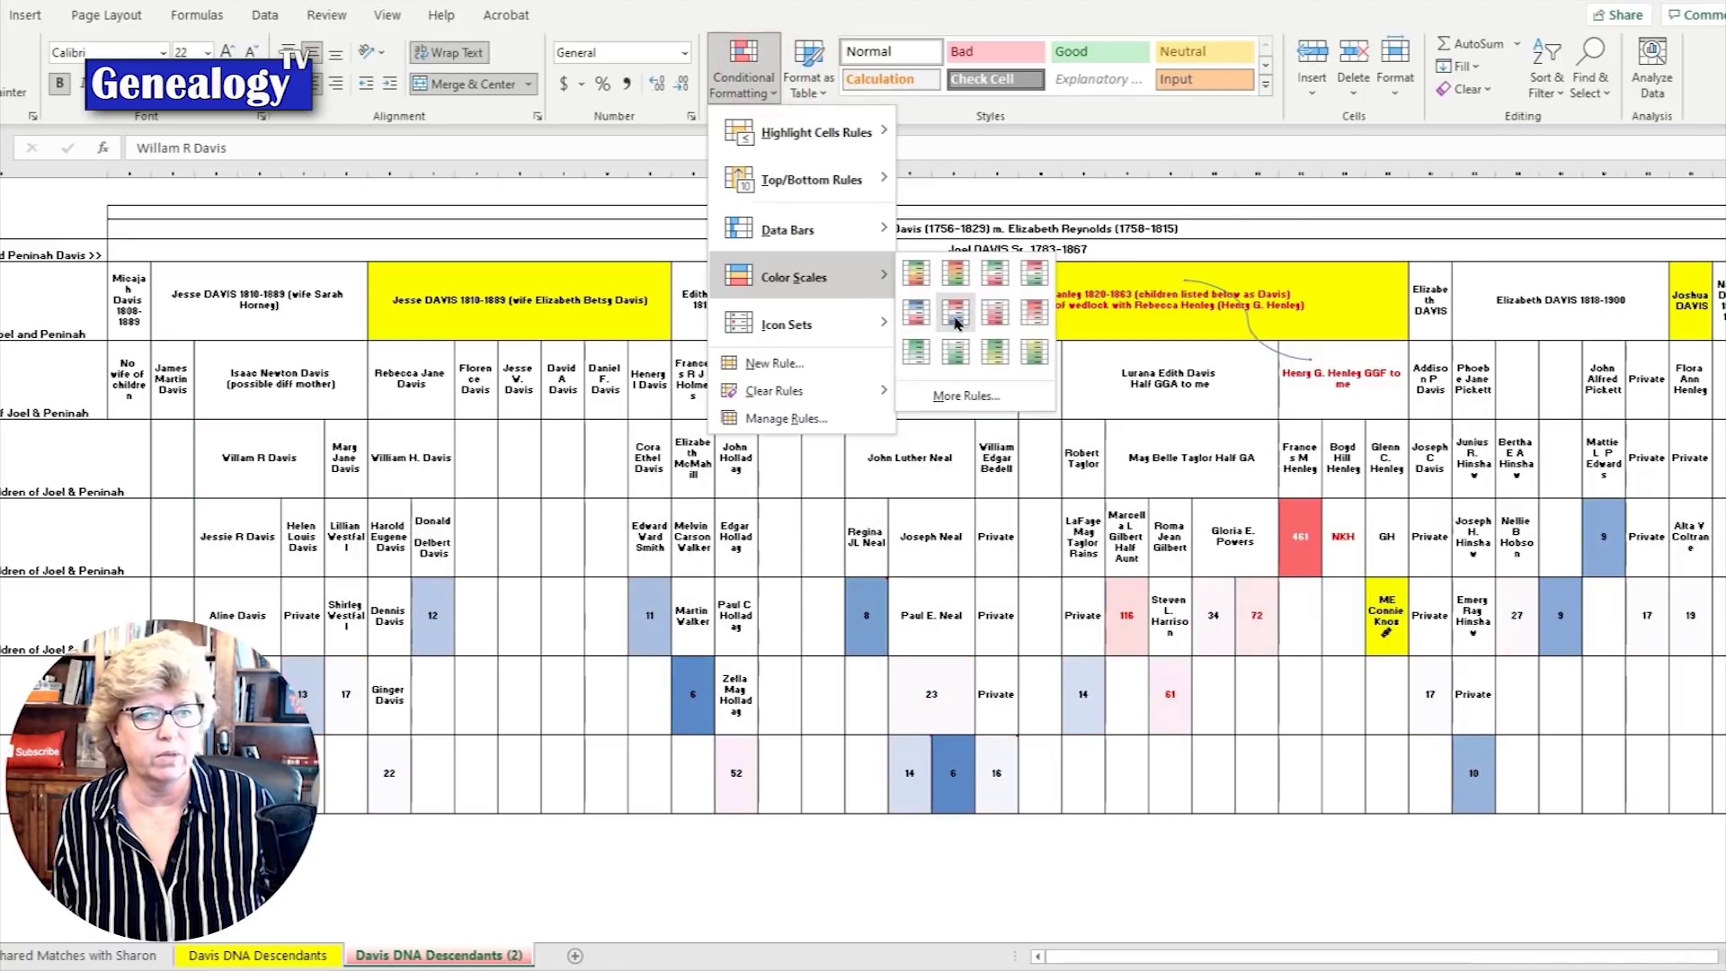
pyautogui.click(956, 322)
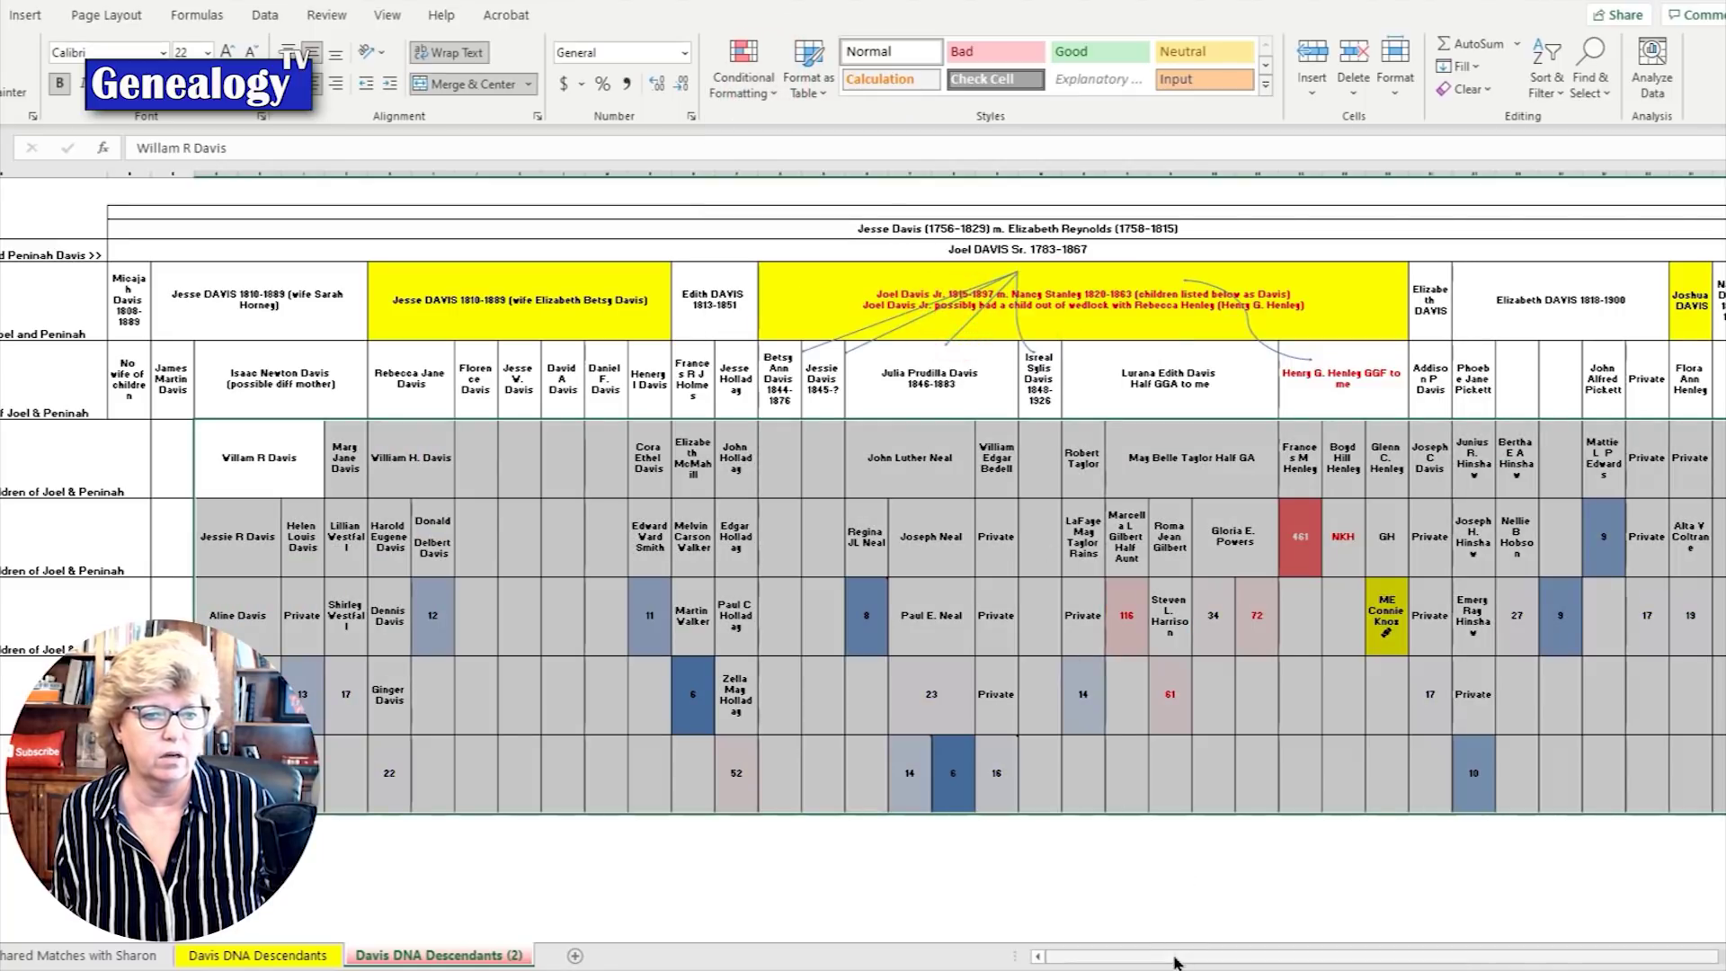
pyautogui.click(1128, 870)
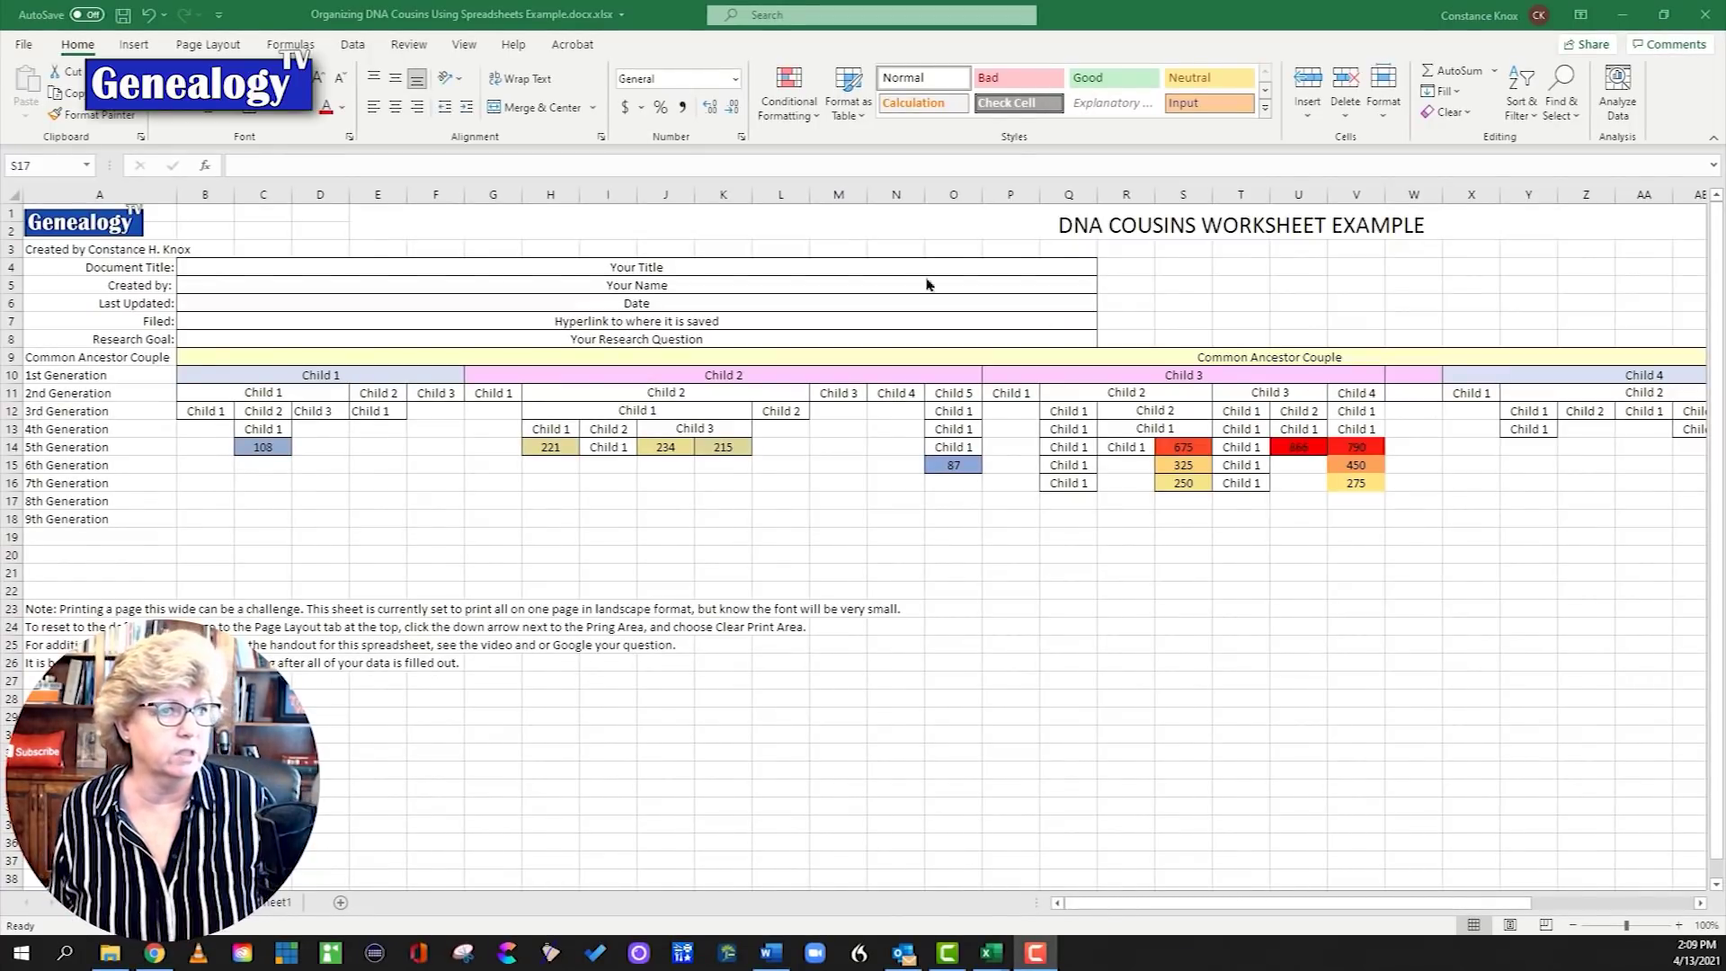
pyautogui.click(422, 196)
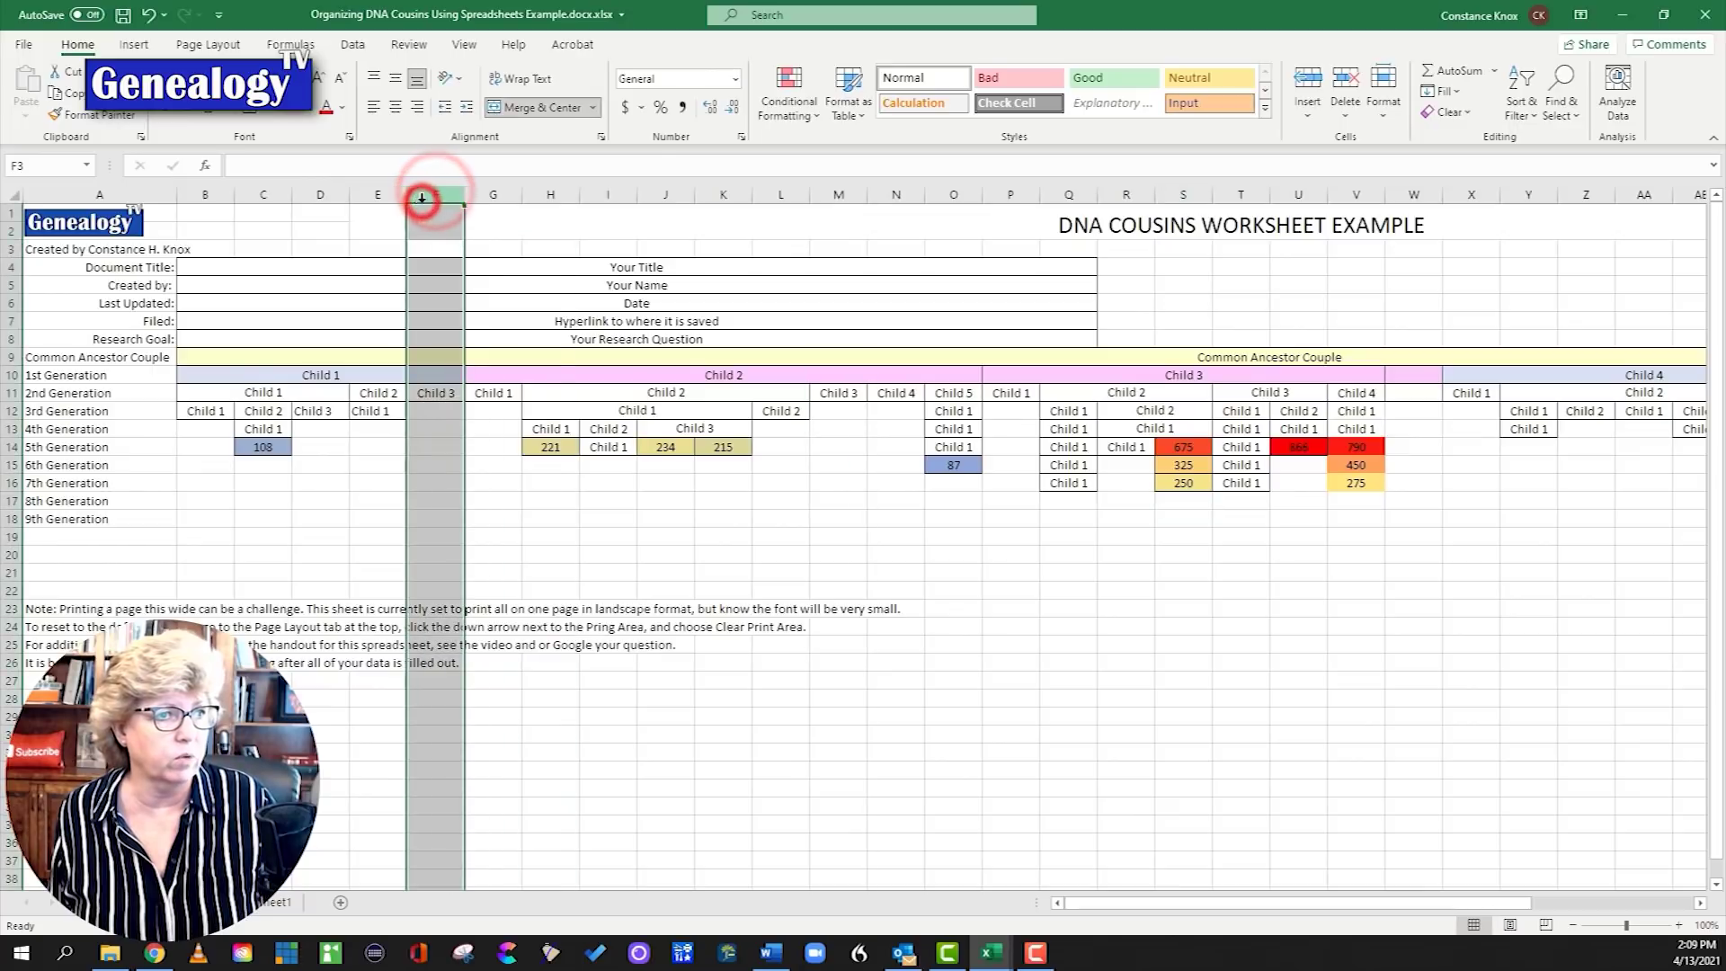
pyautogui.rightClick(422, 197)
pyautogui.press('Escape')
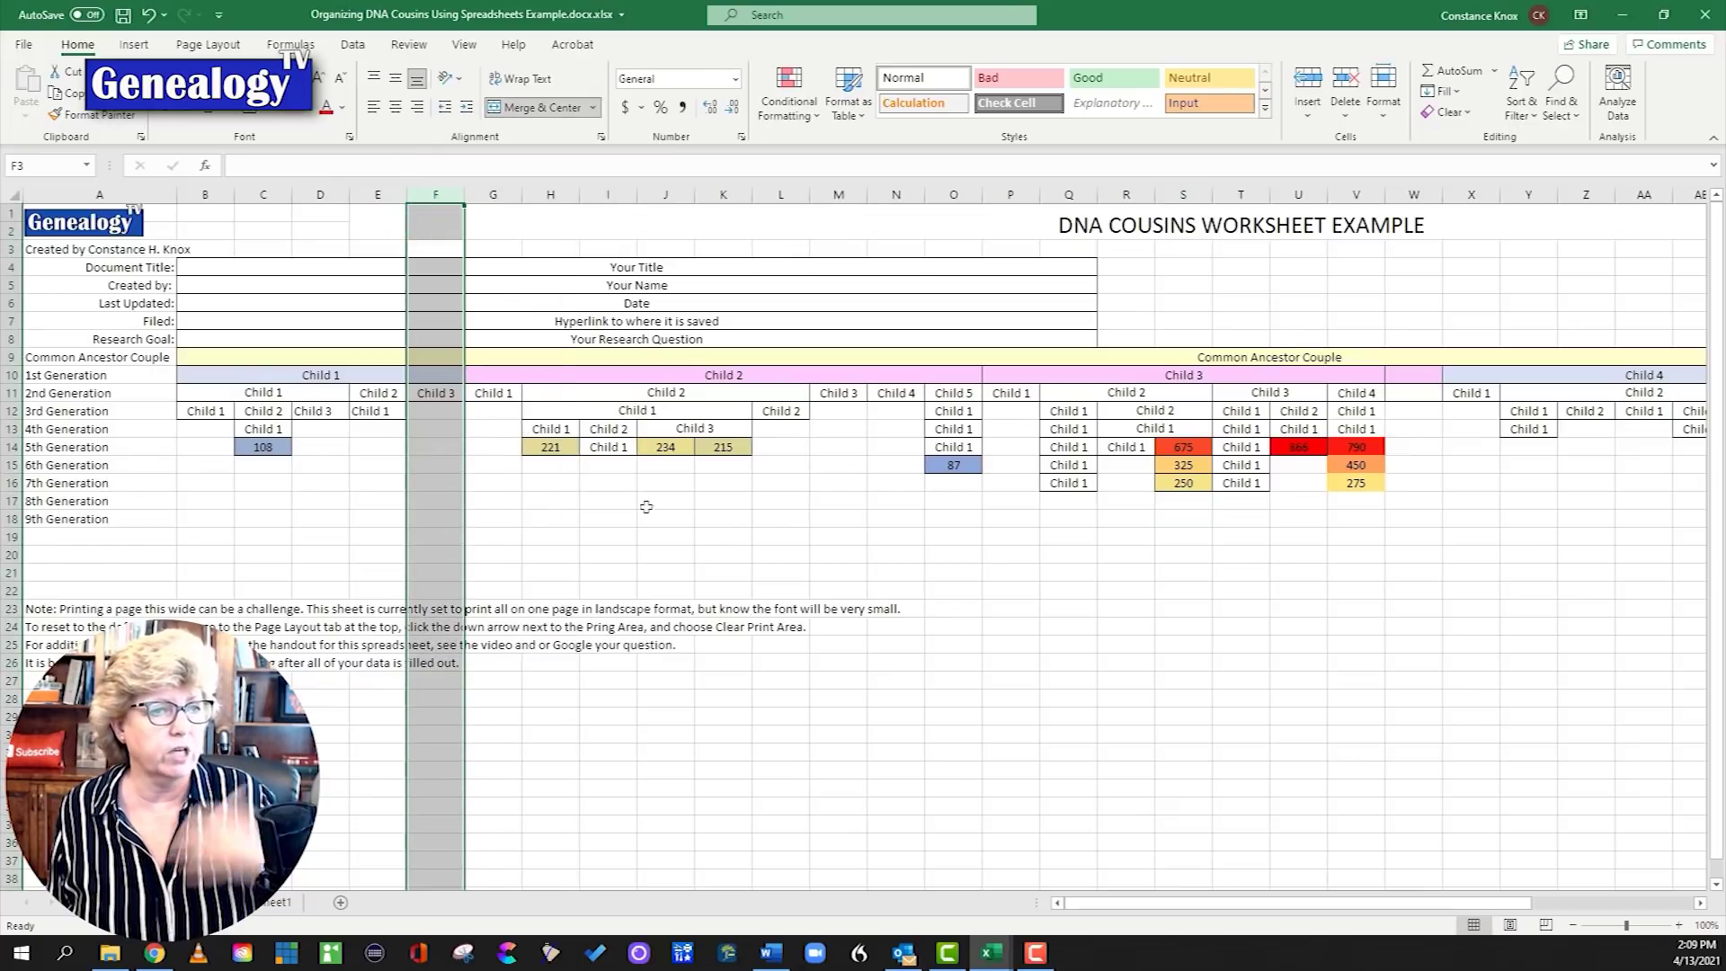
pyautogui.click(650, 515)
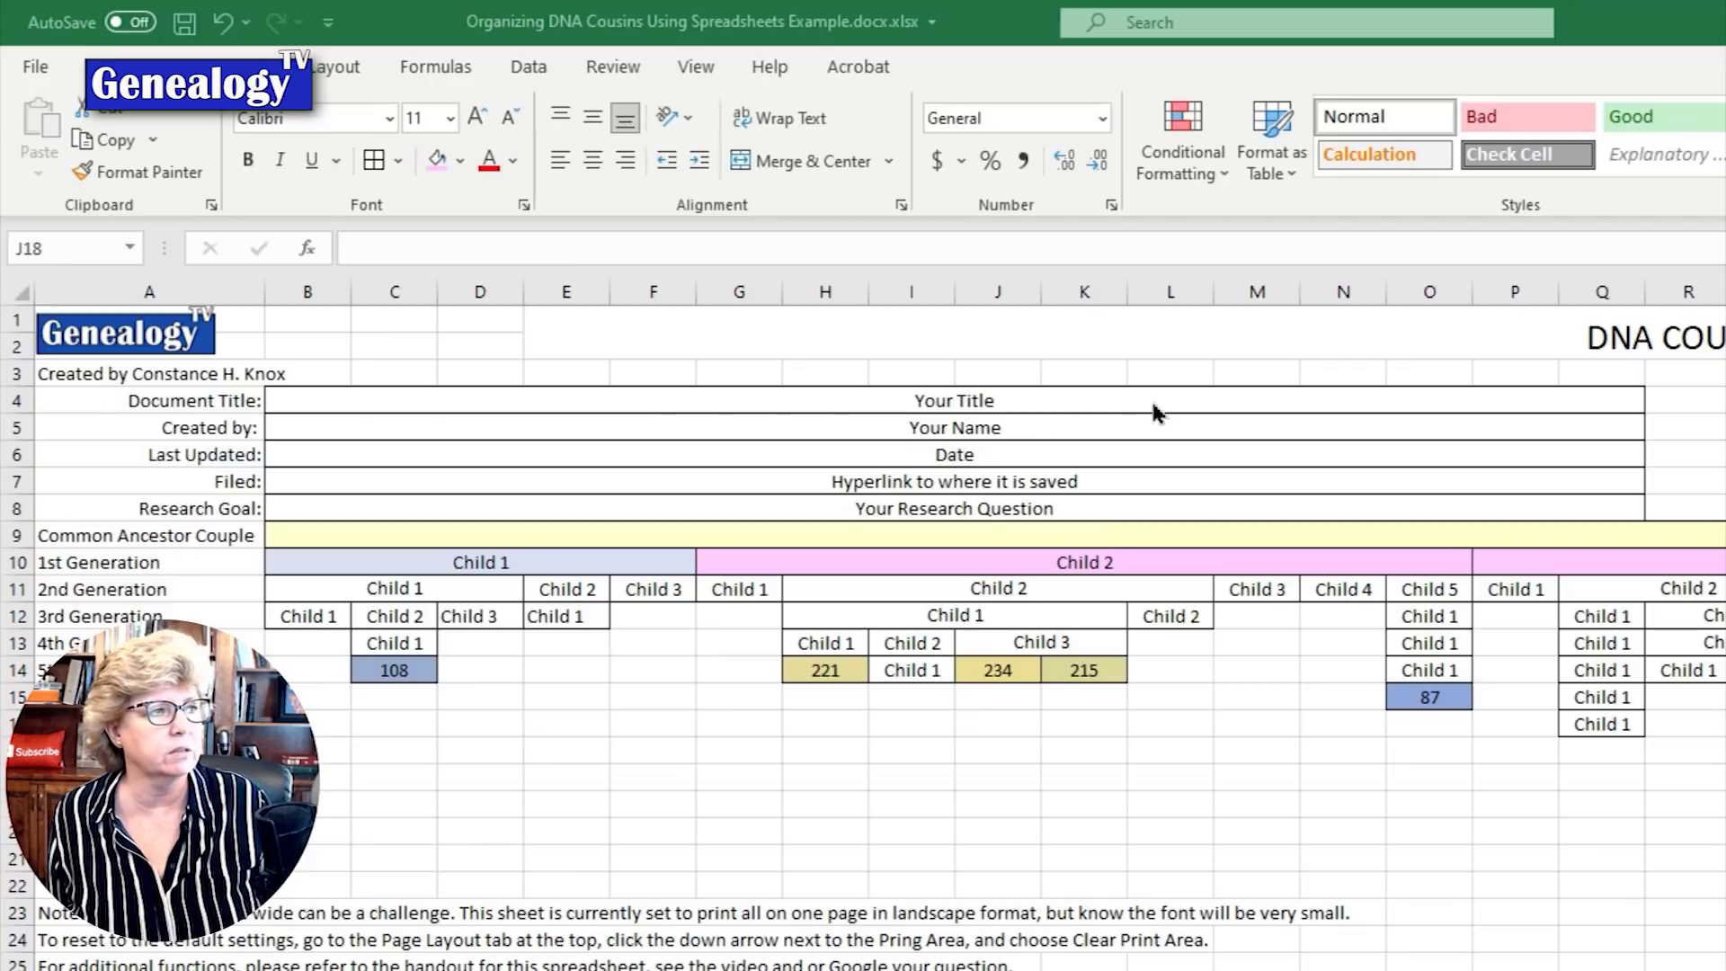
pyautogui.click(429, 402)
pyautogui.click(342, 438)
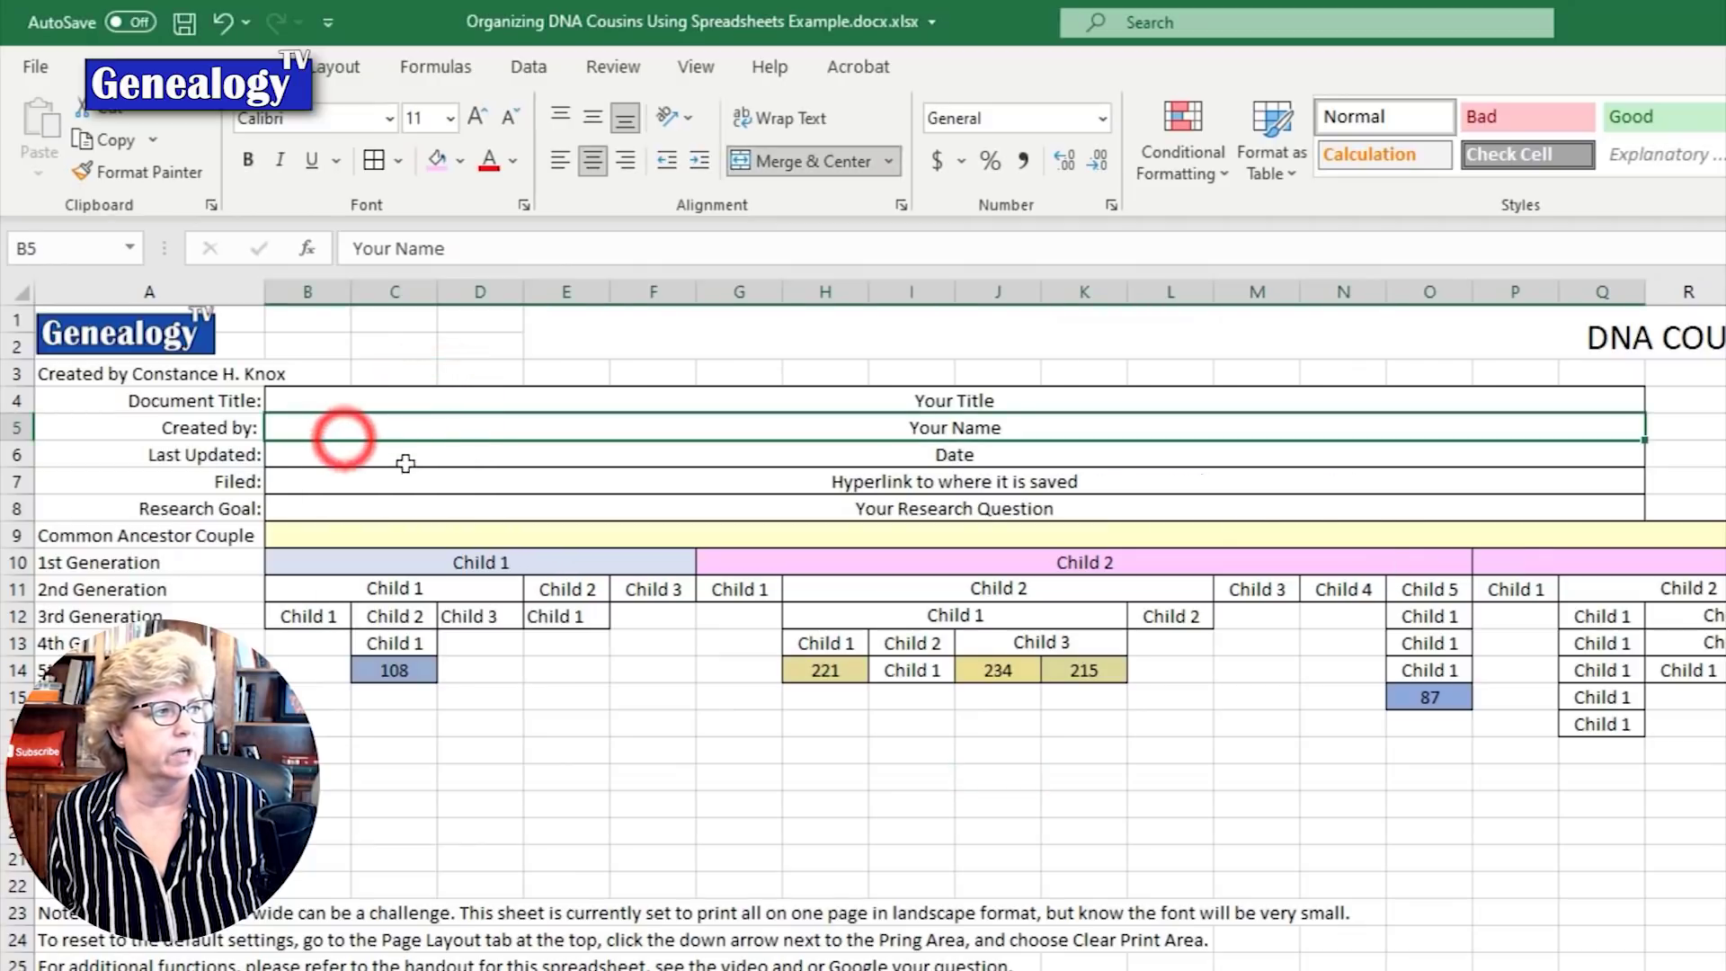
pyautogui.click(406, 456)
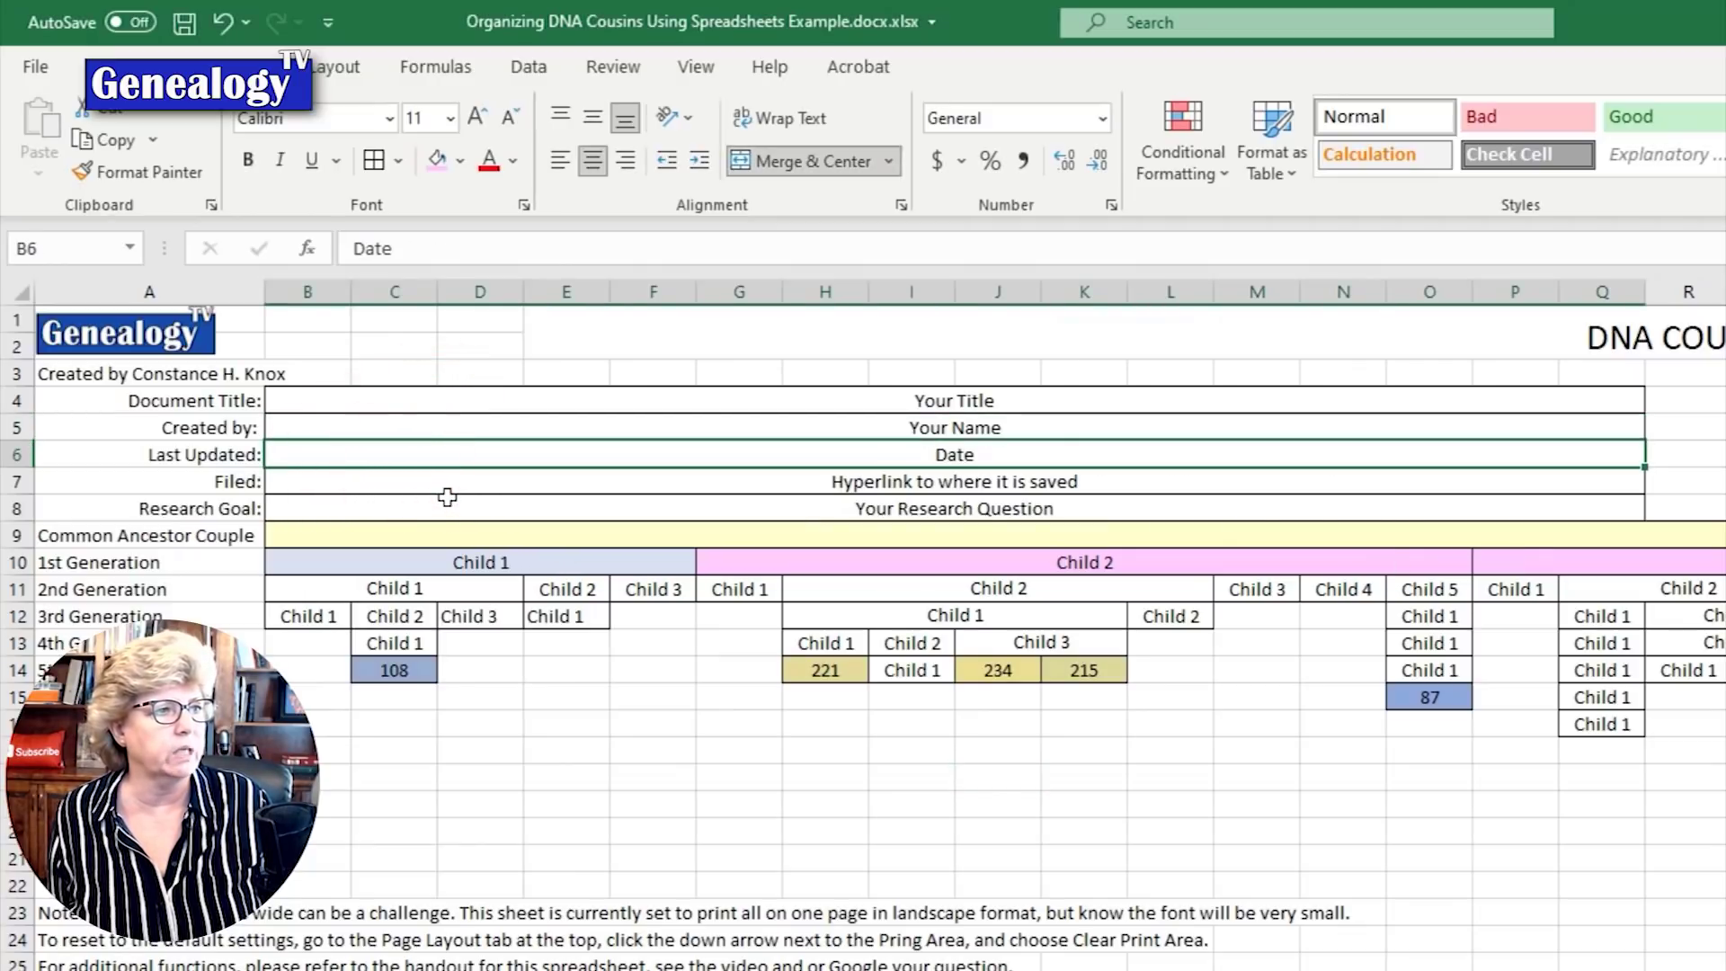
pyautogui.click(445, 492)
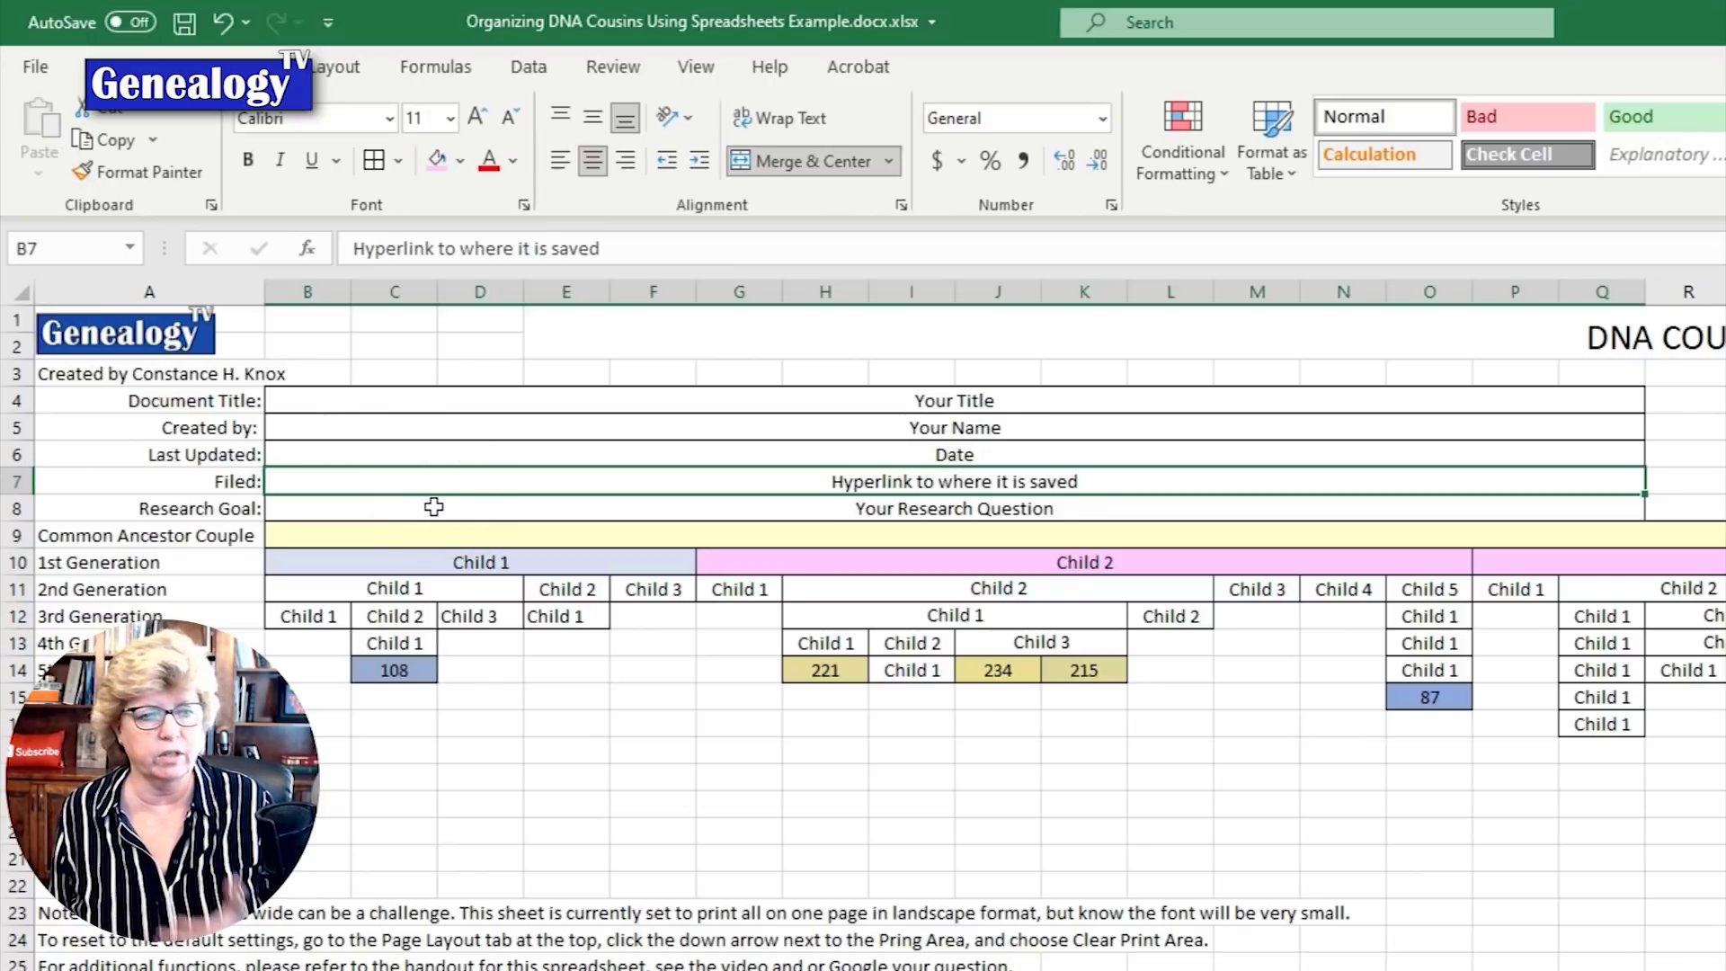
pyautogui.click(434, 507)
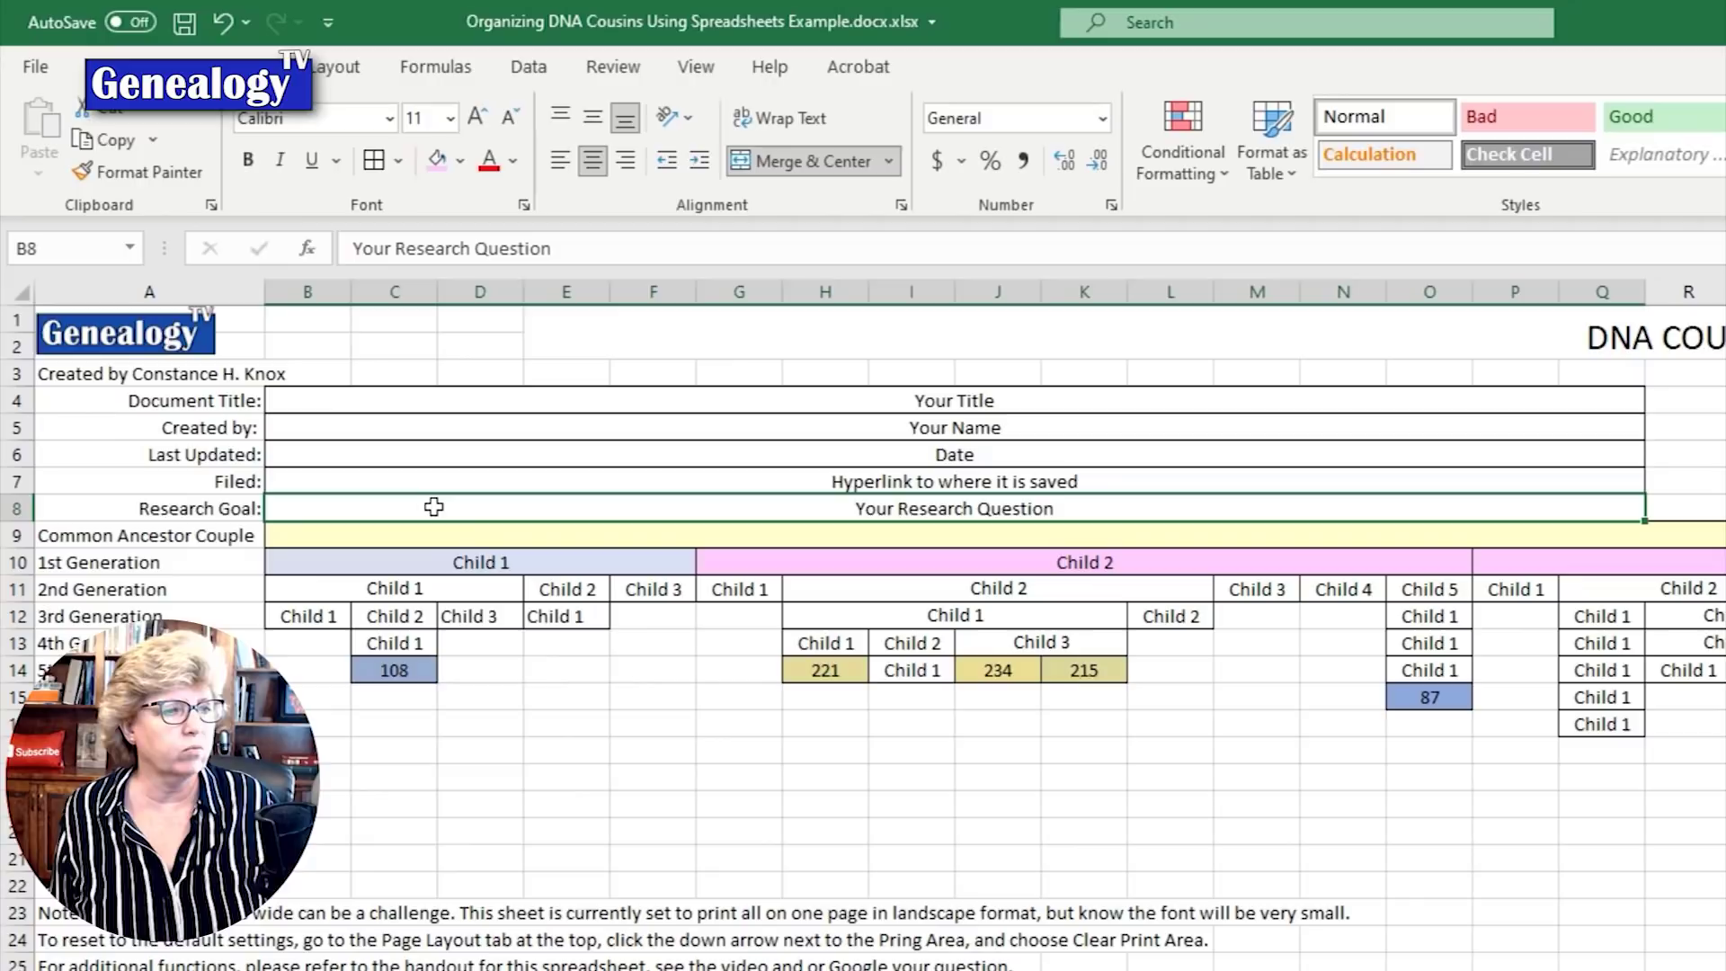